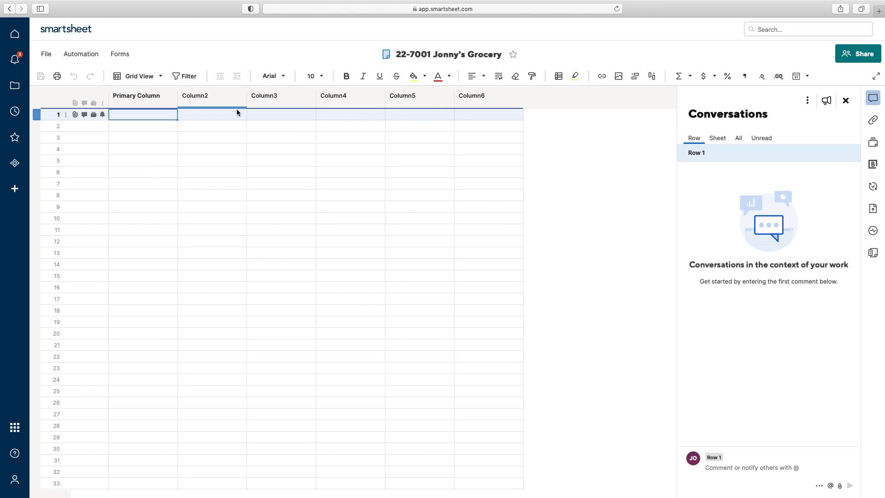
Step: Create a new form from the 22-7001 Jonny's Grocery sheet and select its title
{"action": "left_click", "coordinate": [117, 53]}
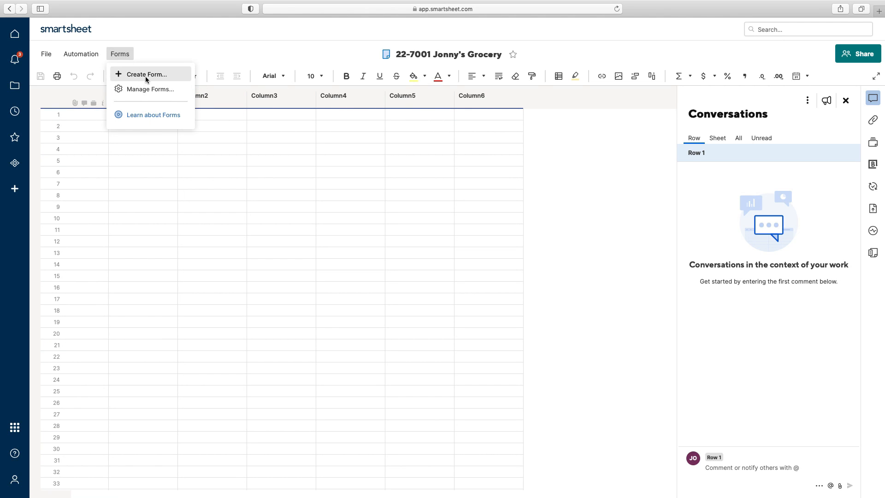
{"action": "left_click", "coordinate": [146, 76]}
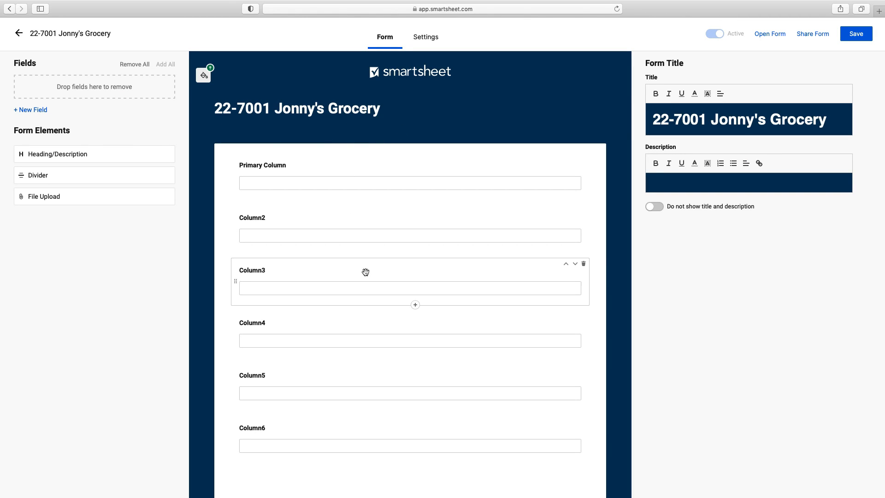
{"action": "scroll", "coordinate": [361, 268], "scroll_direction": "down", "scroll_amount": 2}
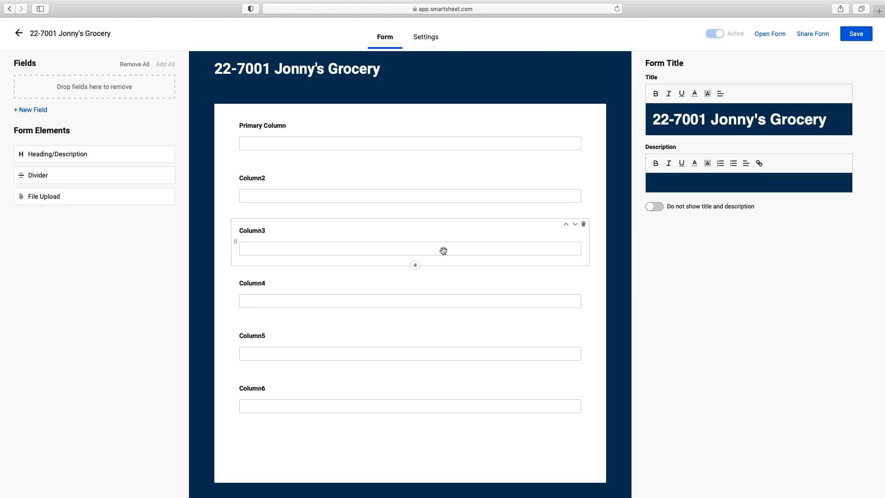
{"action": "left_click", "coordinate": [406, 75]}
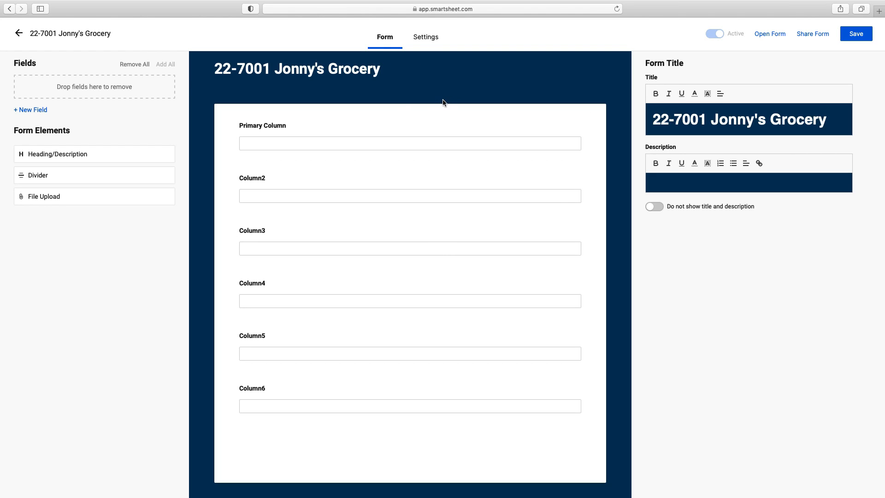
{"action": "scroll", "coordinate": [444, 105], "scroll_direction": "up", "scroll_amount": 1}
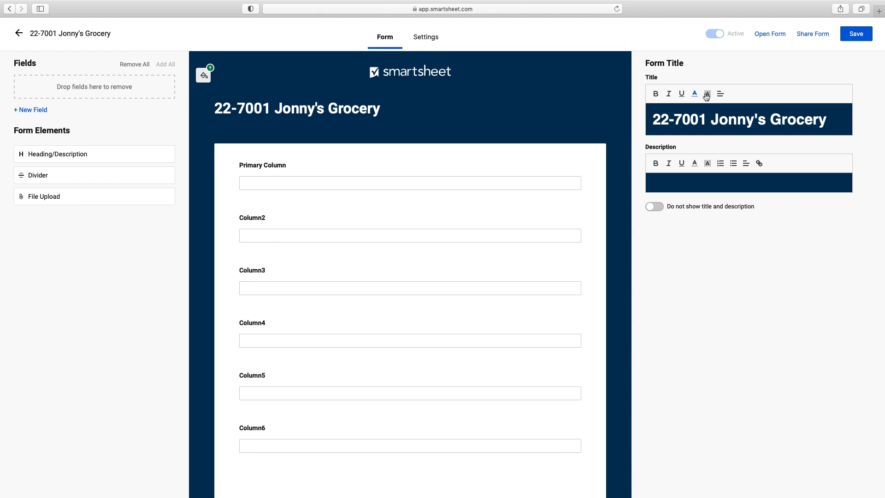
{"action": "left_click", "coordinate": [720, 96]}
Step: Centre the form title and make it bold, toggling underline and italic
{"action": "left_click", "coordinate": [721, 121]}
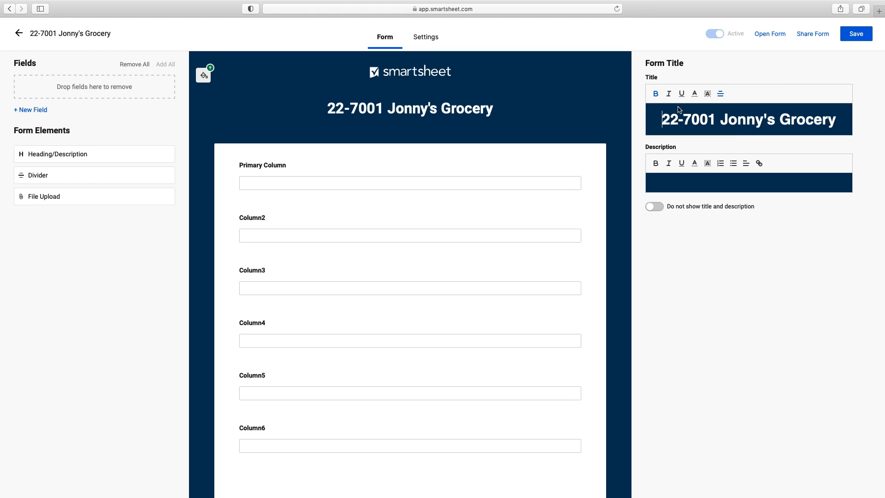
{"action": "left_click_drag", "start_coordinate": [670, 119], "coordinate": [648, 119]}
{"action": "left_click", "coordinate": [657, 95]}
{"action": "left_click", "coordinate": [656, 94]}
{"action": "left_click", "coordinate": [656, 95]}
{"action": "left_click", "coordinate": [656, 94]}
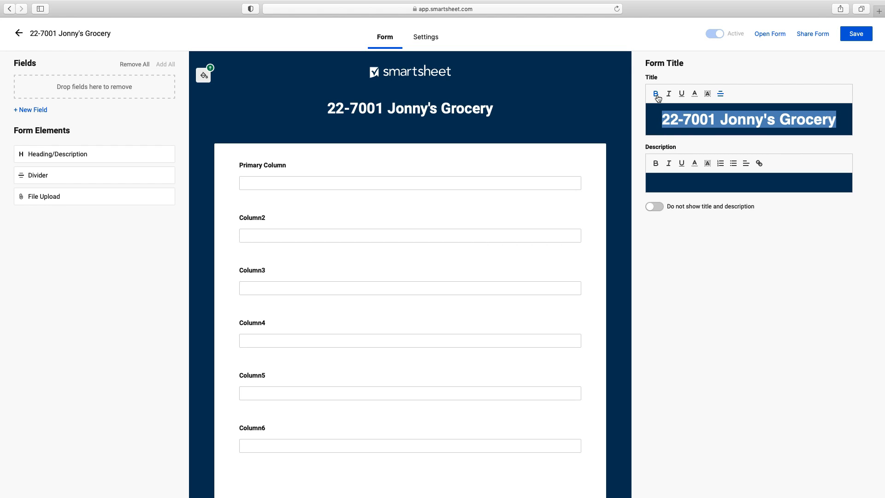
{"action": "left_click", "coordinate": [683, 96]}
{"action": "left_click", "coordinate": [683, 96]}
{"action": "left_click", "coordinate": [670, 94]}
{"action": "left_click", "coordinate": [670, 95]}
Step: Underline the title and colour it white, adding then removing a brown highlight
{"action": "left_click", "coordinate": [695, 93]}
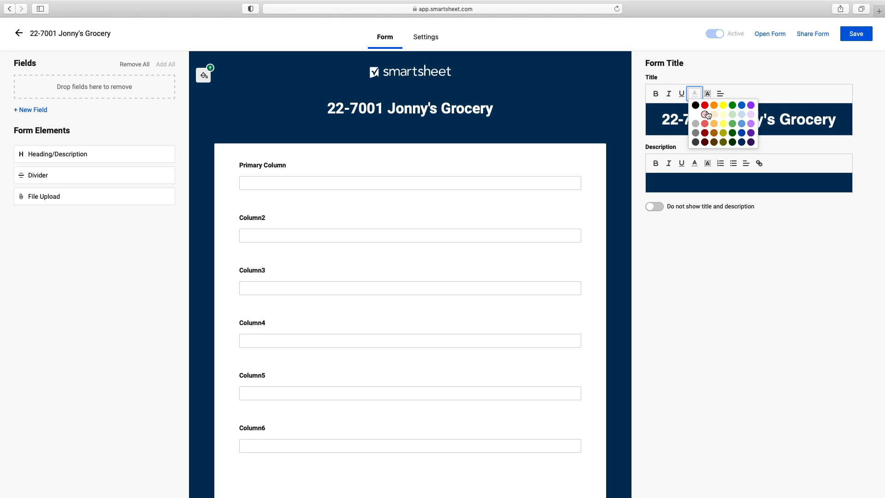
{"action": "left_click", "coordinate": [706, 112]}
{"action": "left_click", "coordinate": [682, 94]}
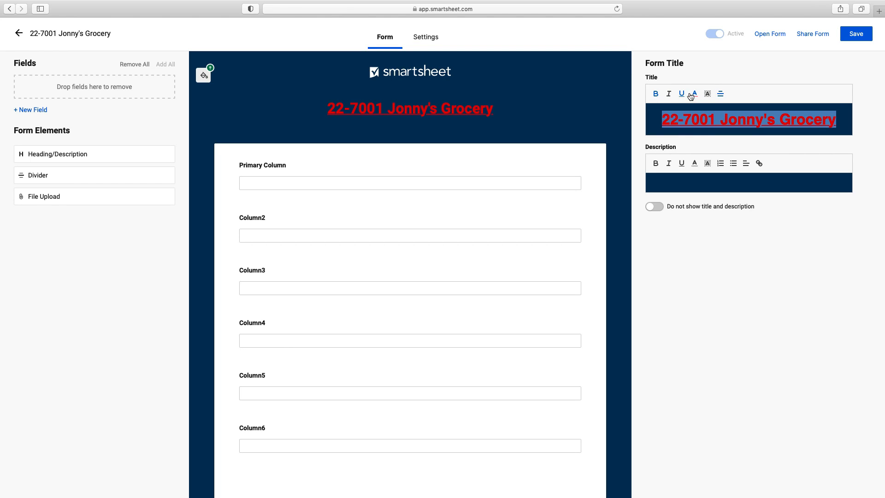
{"action": "left_click", "coordinate": [699, 95]}
{"action": "left_click", "coordinate": [695, 114]}
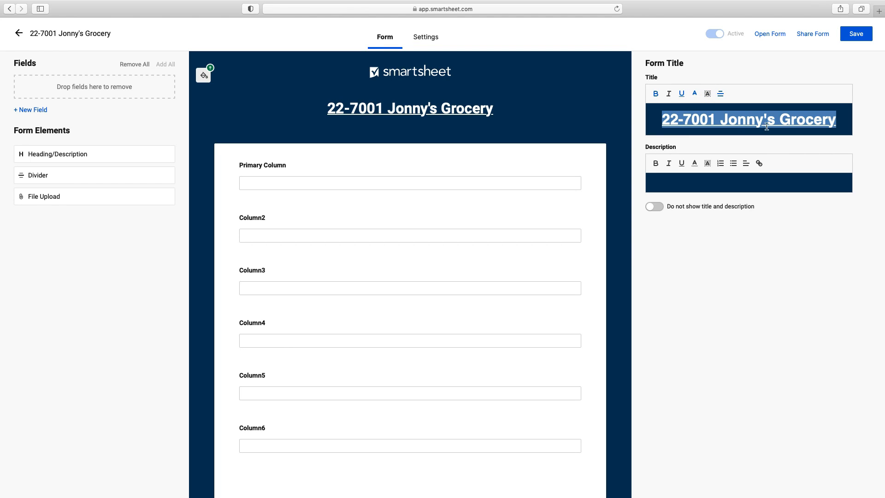
{"action": "left_click", "coordinate": [707, 95]}
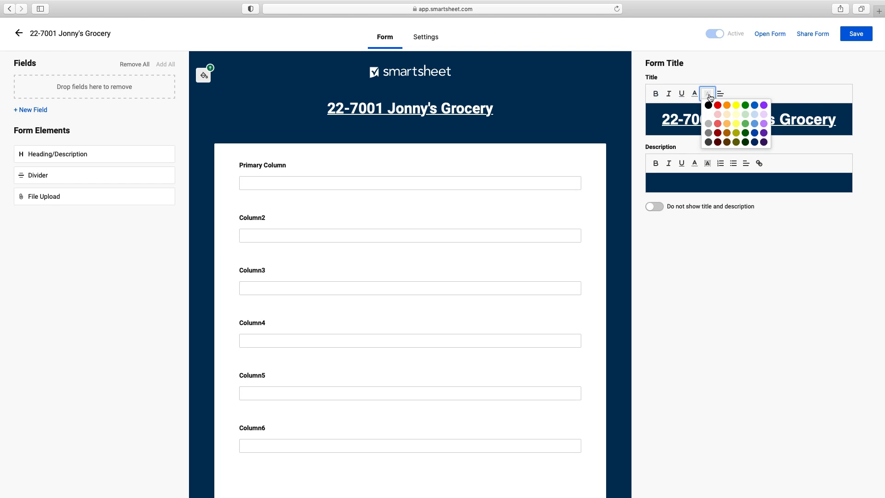
{"action": "left_click", "coordinate": [727, 133]}
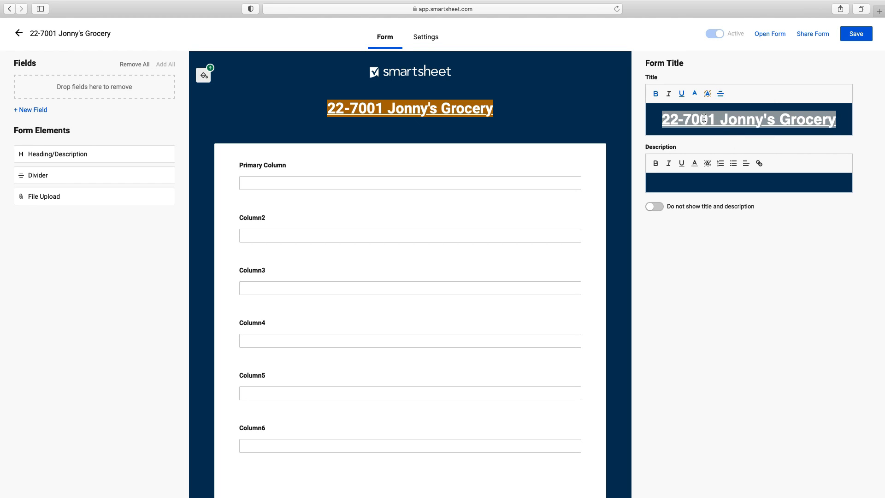
{"action": "left_click", "coordinate": [708, 95]}
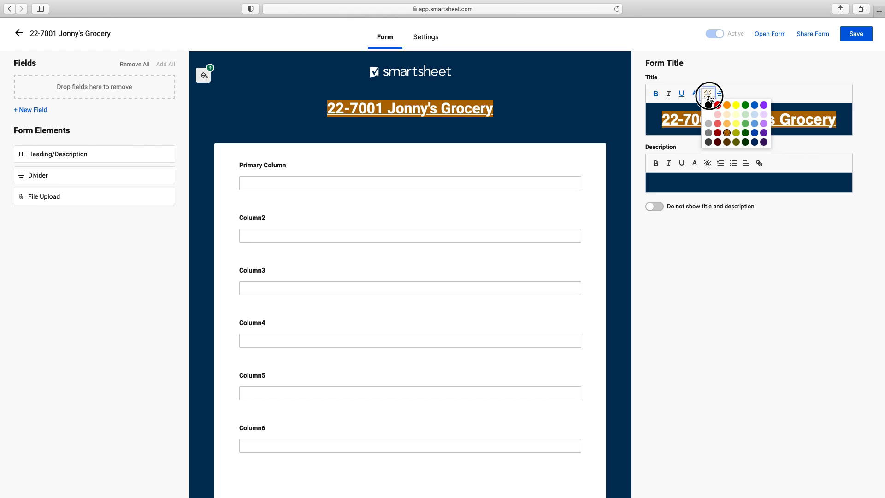
{"action": "left_click", "coordinate": [708, 114]}
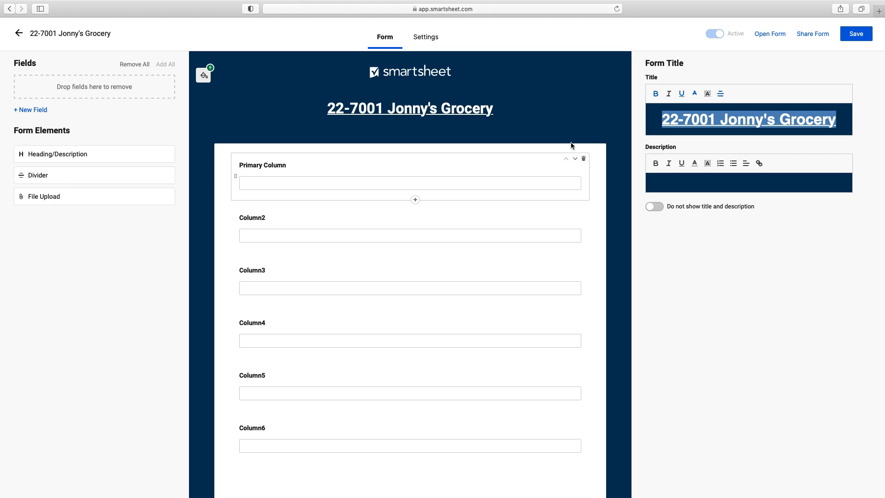
{"action": "left_click", "coordinate": [790, 190]}
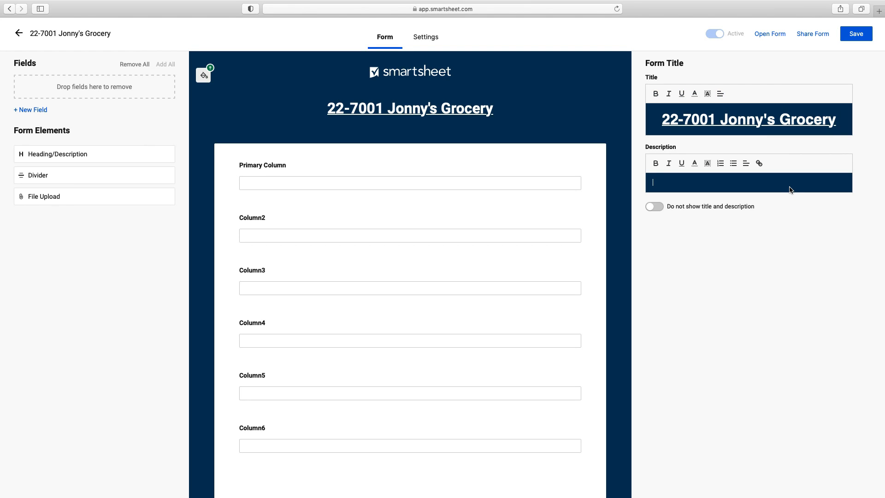
Step: Enter the centred description 'Please fill out all the info to the best of your ability'
{"action": "type", "text": "Please "}
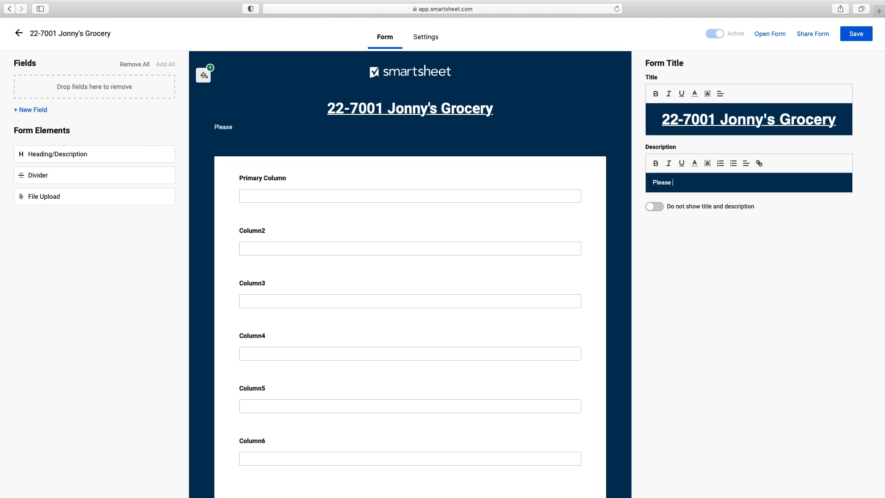
{"action": "type", "text": "fill out all the infor"}
{"action": "left_click", "coordinate": [744, 185]}
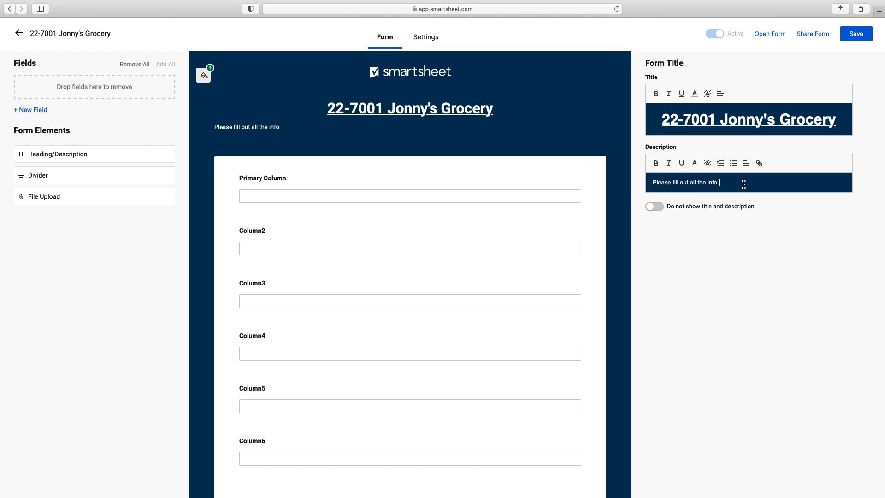
{"action": "type", "text": "to the best of your"}
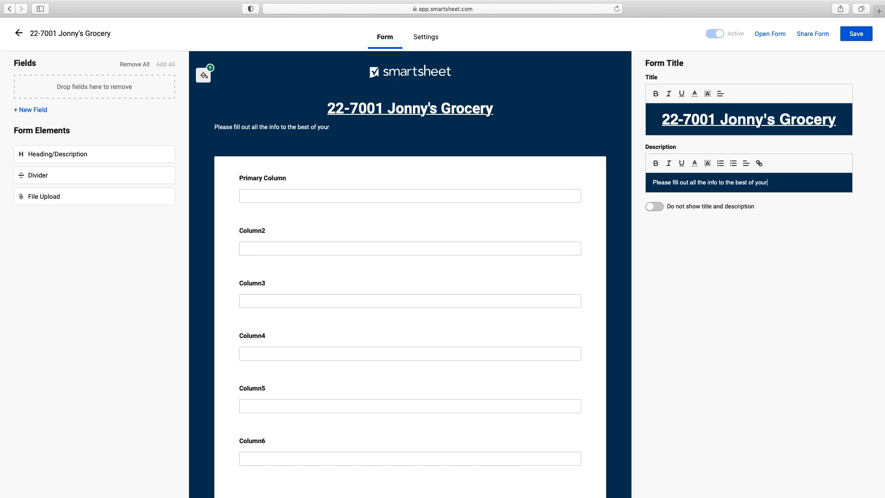
{"action": "type", "text": " abiil"}
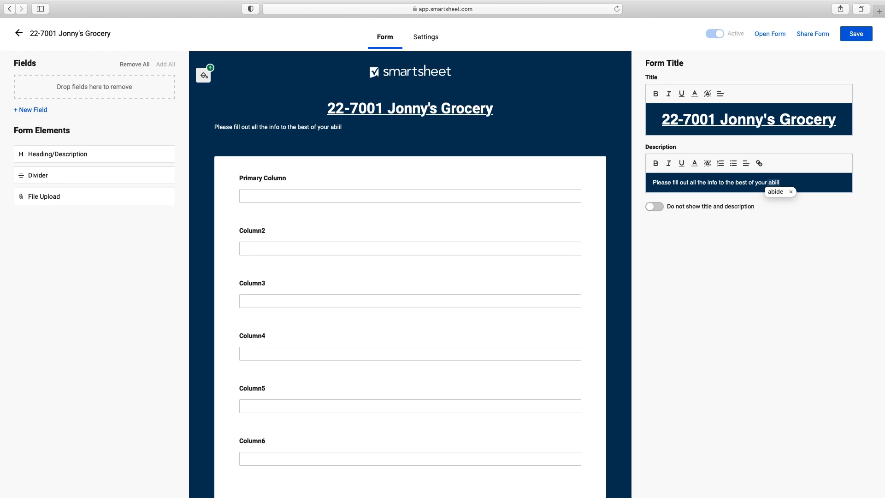
{"action": "key", "text": "BackSpace"}
{"action": "key", "text": "BackSpace"}
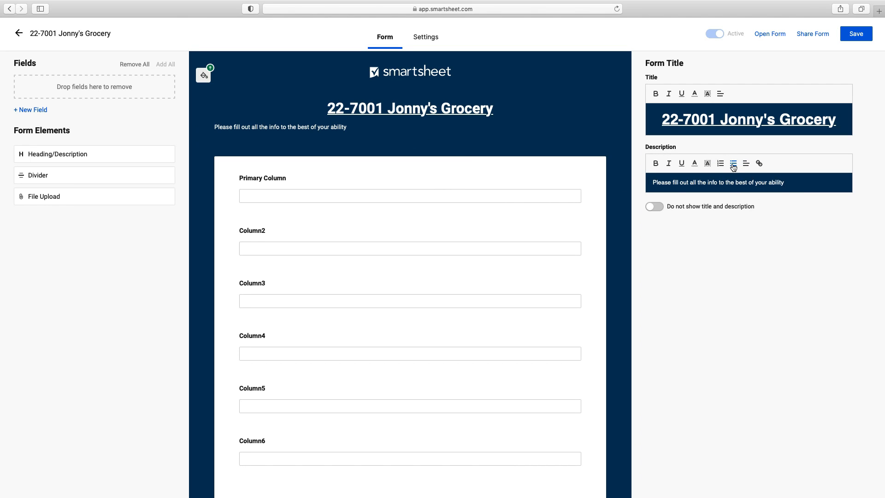
{"action": "left_click", "coordinate": [746, 164]}
{"action": "left_click", "coordinate": [748, 191]}
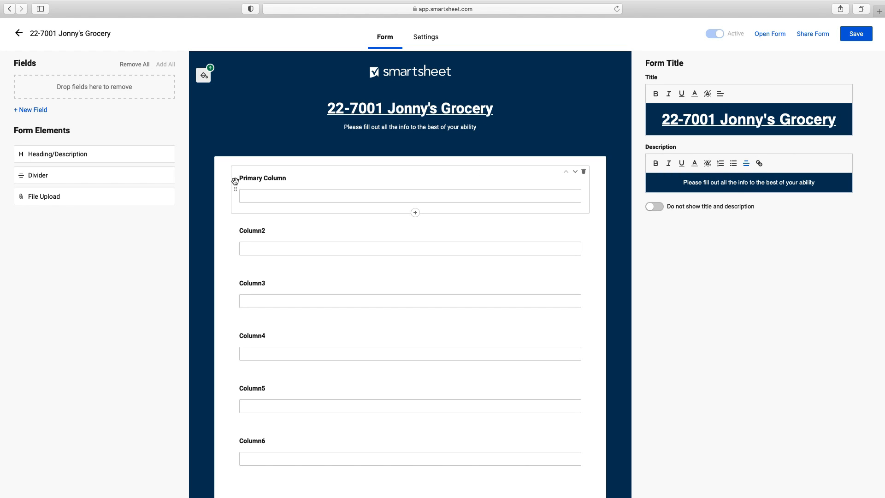
{"action": "left_click", "coordinate": [344, 174]}
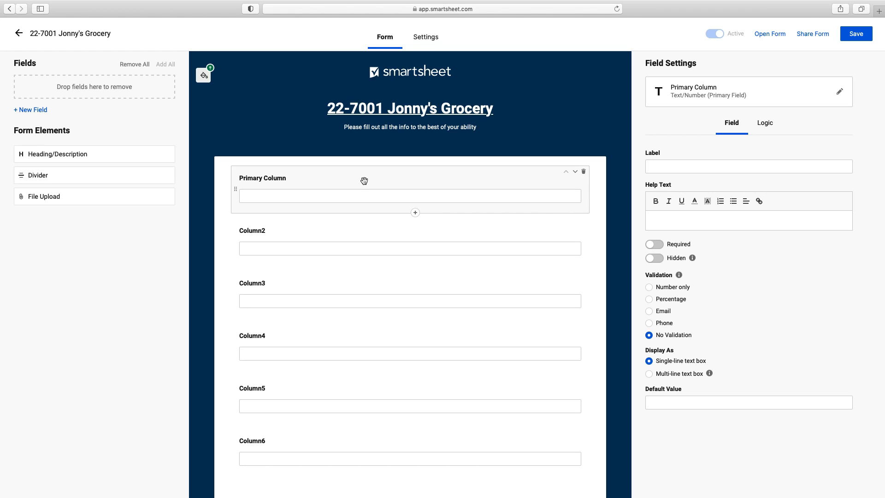
Step: Rename the Primary Column to Employee
{"action": "left_click", "coordinate": [699, 93]}
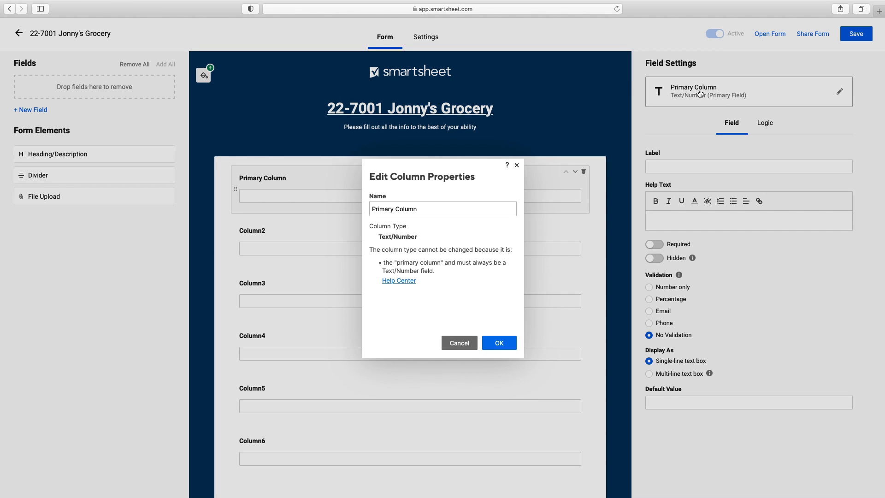
{"action": "left_click_drag", "start_coordinate": [443, 210], "coordinate": [326, 203]}
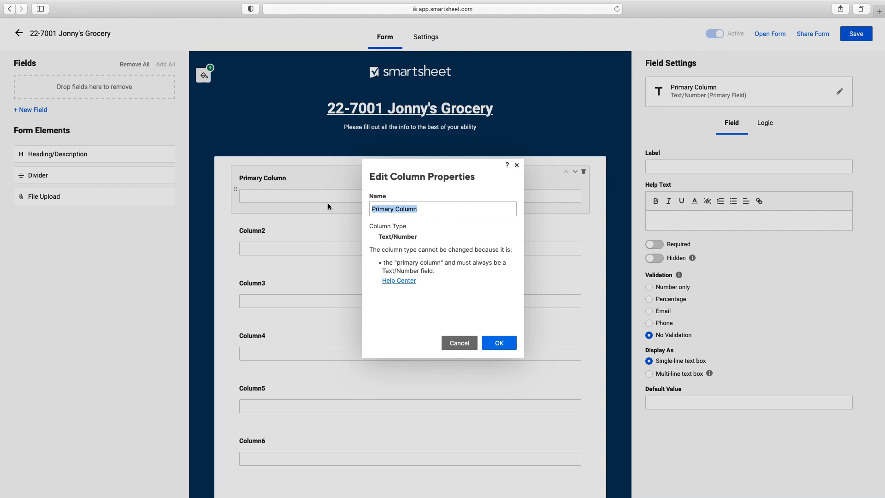
{"action": "type", "text": "Employee"}
{"action": "left_click", "coordinate": [499, 343]}
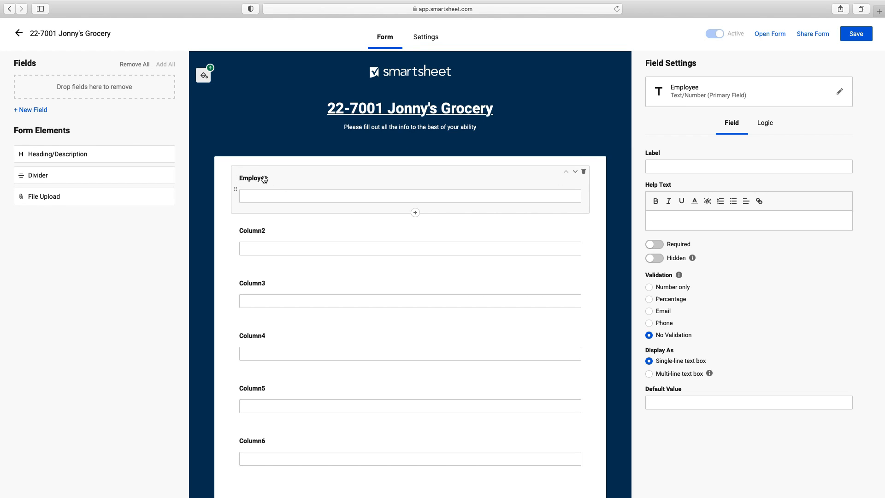
Step: Label the question 'What is your name?' and add a Heading block above it
{"action": "left_click", "coordinate": [708, 170]}
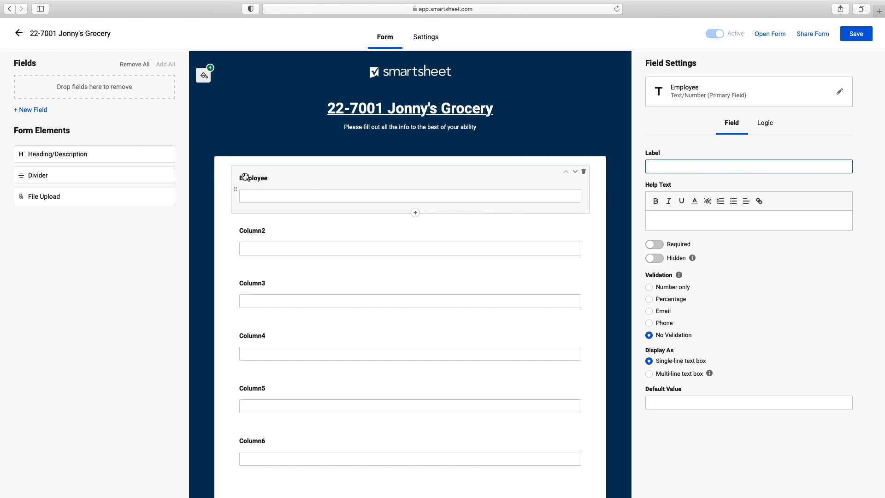
{"action": "type", "text": "What is your name?"}
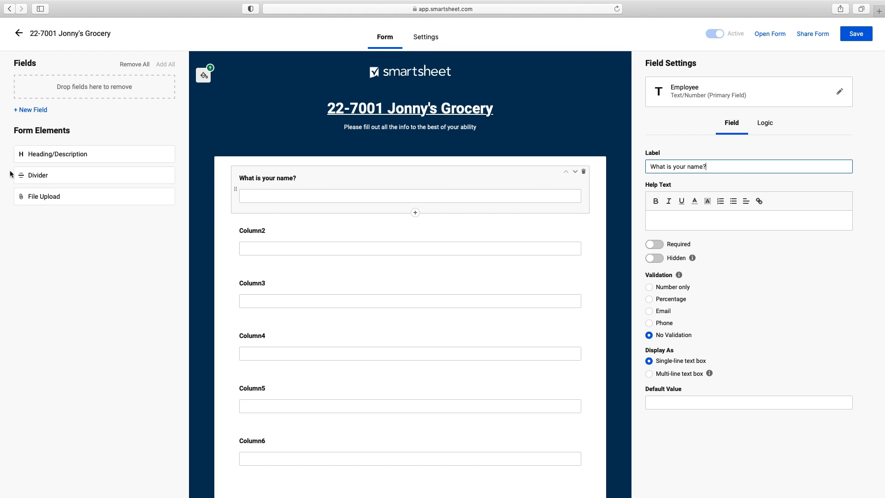
{"action": "left_click_drag", "start_coordinate": [51, 160], "coordinate": [325, 179]}
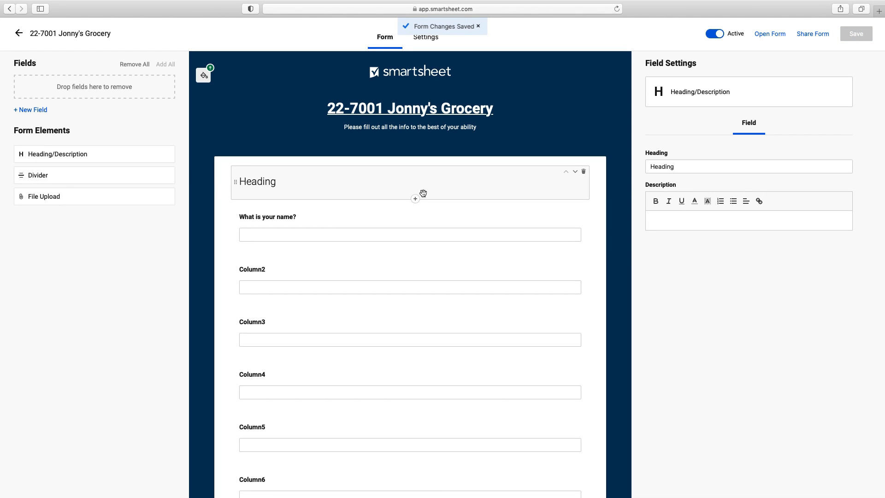
Step: Set the heading to 'Your information' with description 'For more info please visit the website'
{"action": "left_click_drag", "start_coordinate": [676, 168], "coordinate": [630, 169]}
{"action": "type", "text": "You"}
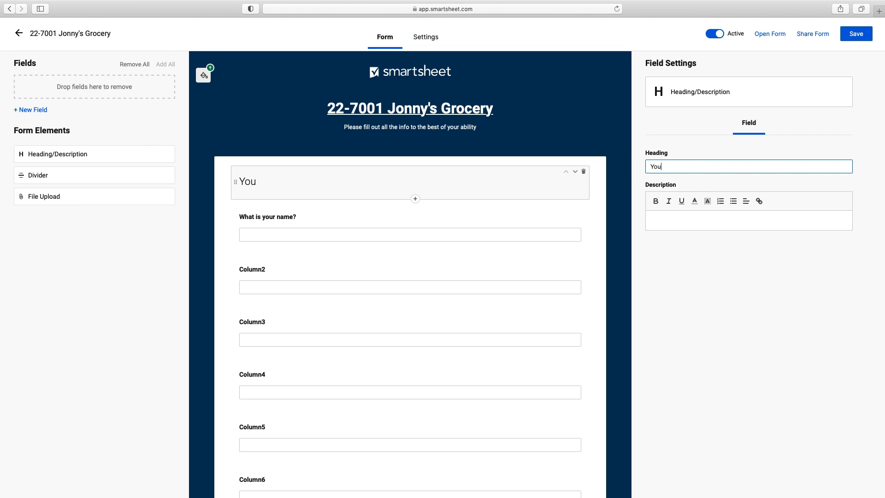
{"action": "type", "text": "r information"}
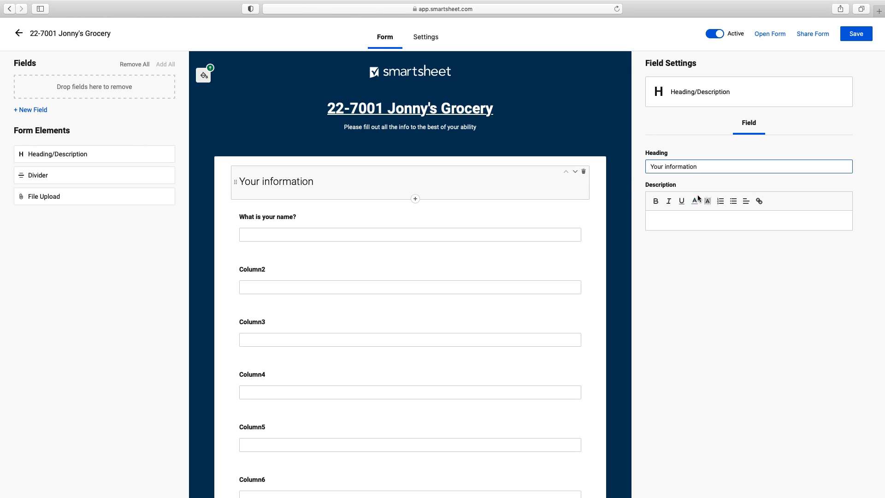
{"action": "left_click", "coordinate": [708, 217]}
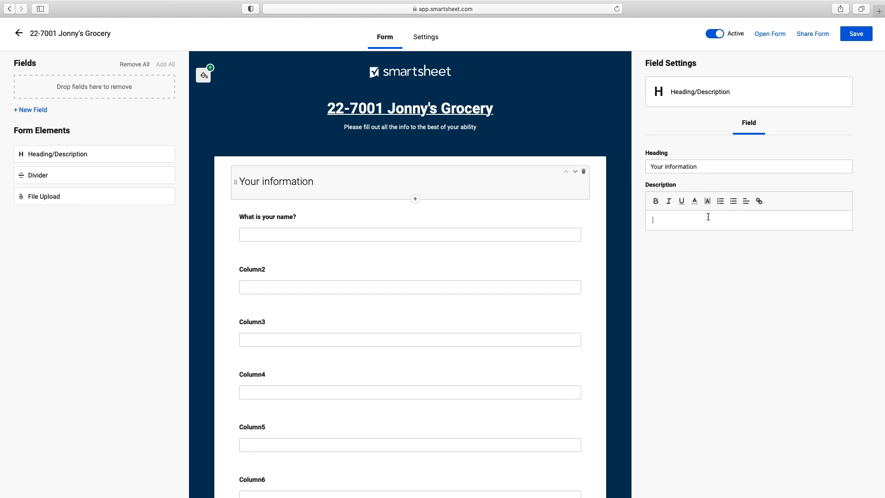
{"action": "type", "text": "Fo"}
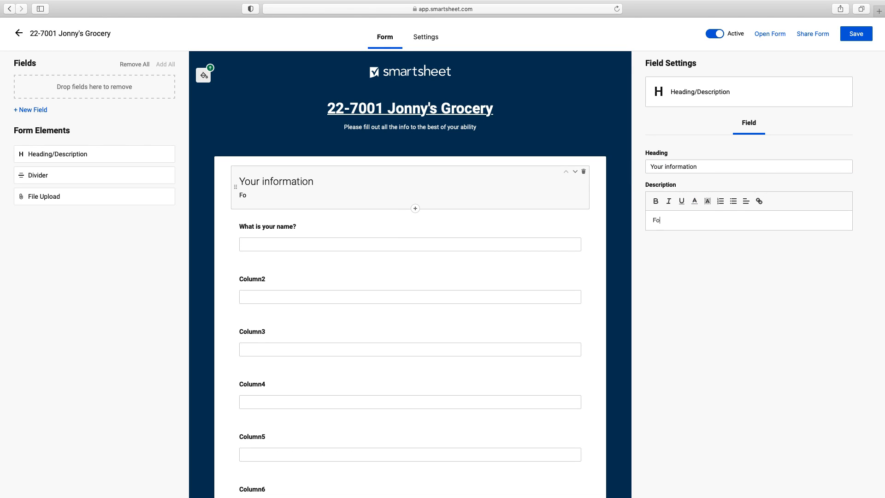
{"action": "type", "text": "r more i"}
{"action": "key", "text": "BackSpace"}
{"action": "type", "text": "more info please visit the website"}
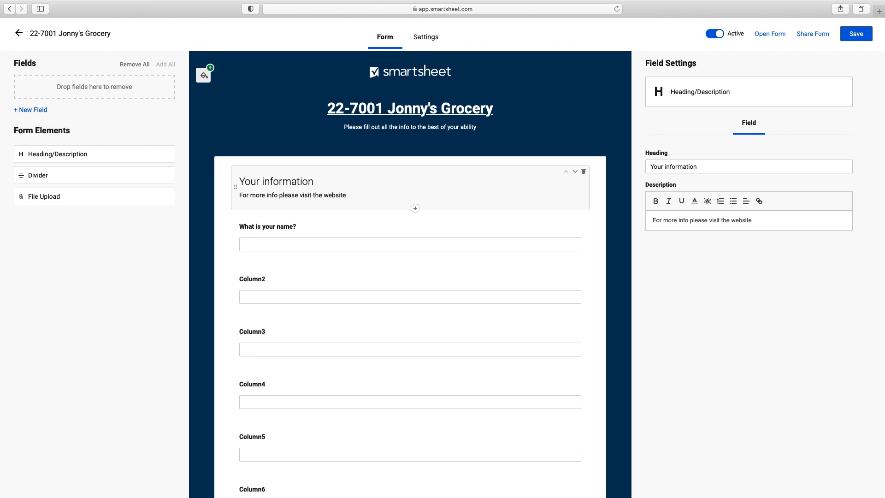
Step: Start linking the word 'website' and clear the prefilled link text
{"action": "left_click_drag", "start_coordinate": [765, 221], "coordinate": [733, 222]}
{"action": "left_click", "coordinate": [761, 204]}
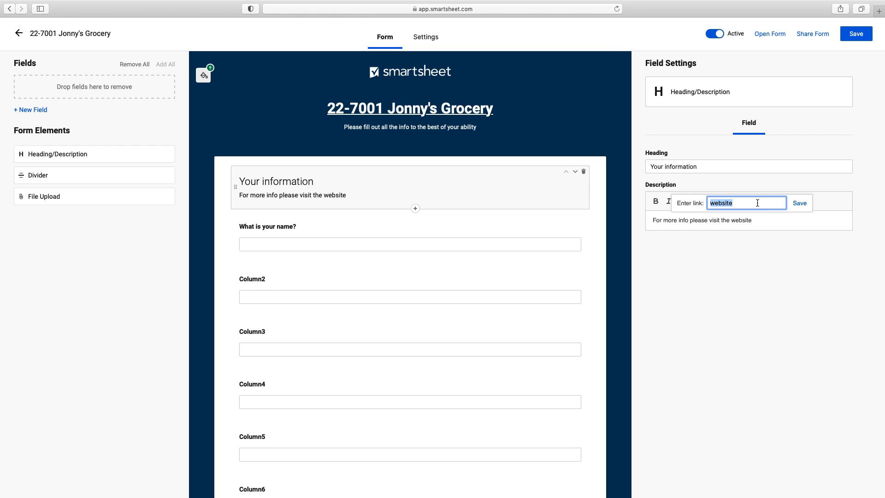
{"action": "key", "text": "BackSpace"}
Step: Search Google for 'construction company near me' and open Coastal Construction LLC's website
{"action": "left_click", "coordinate": [879, 11]}
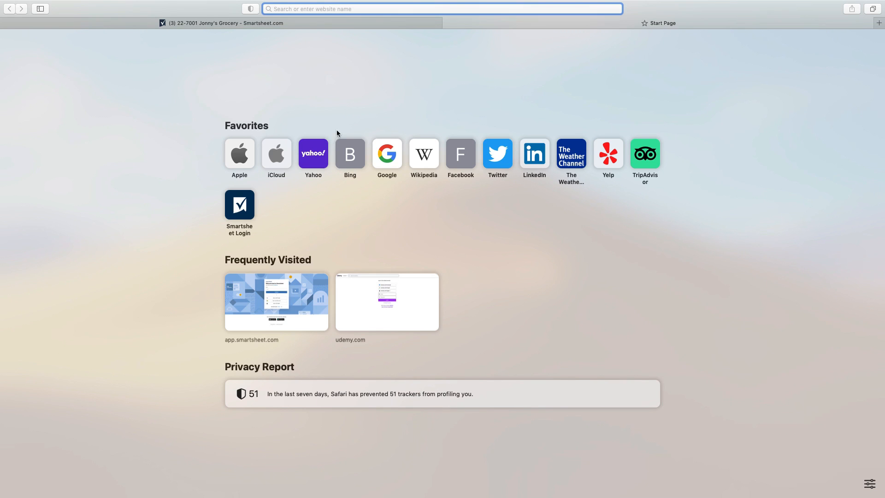
{"action": "left_click", "coordinate": [389, 158]}
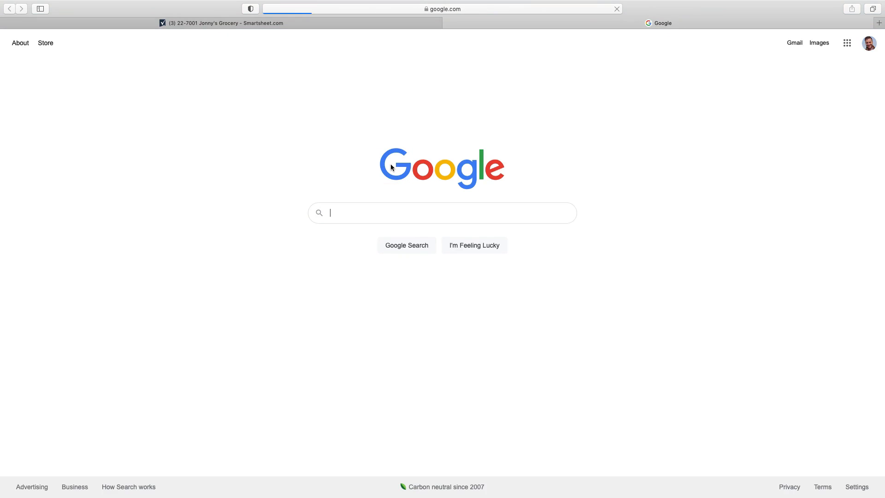
{"action": "type", "text": "co"}
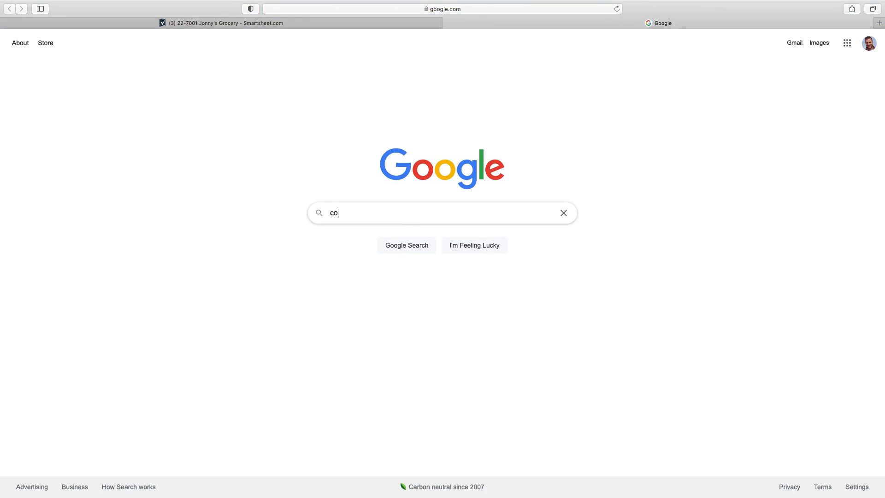
{"action": "type", "text": "nstruction "}
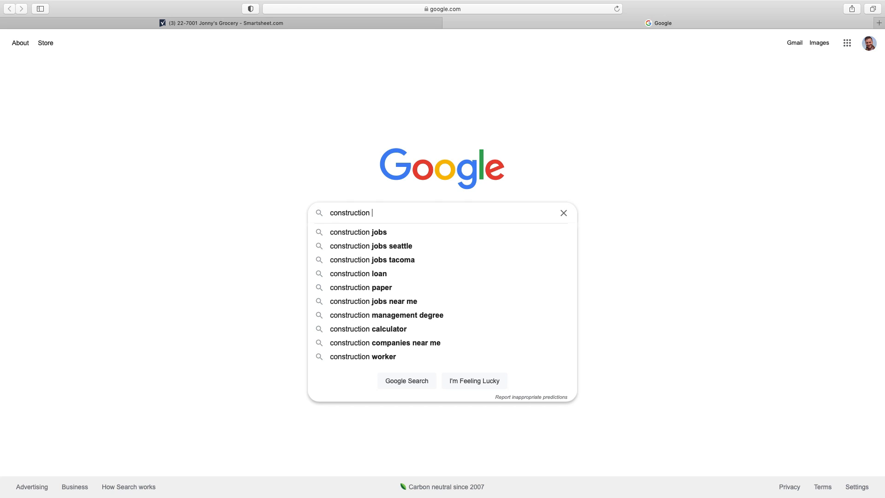
{"action": "type", "text": "company n"}
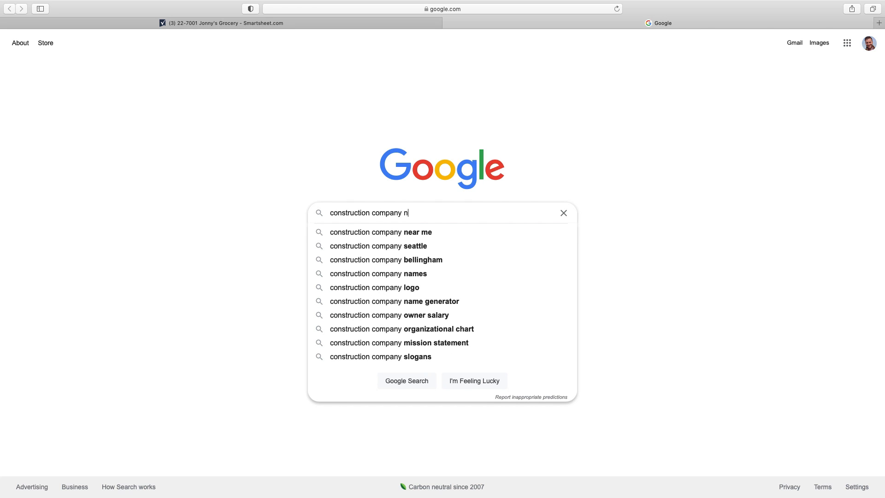
{"action": "type", "text": "ear me"}
{"action": "key", "text": "Return"}
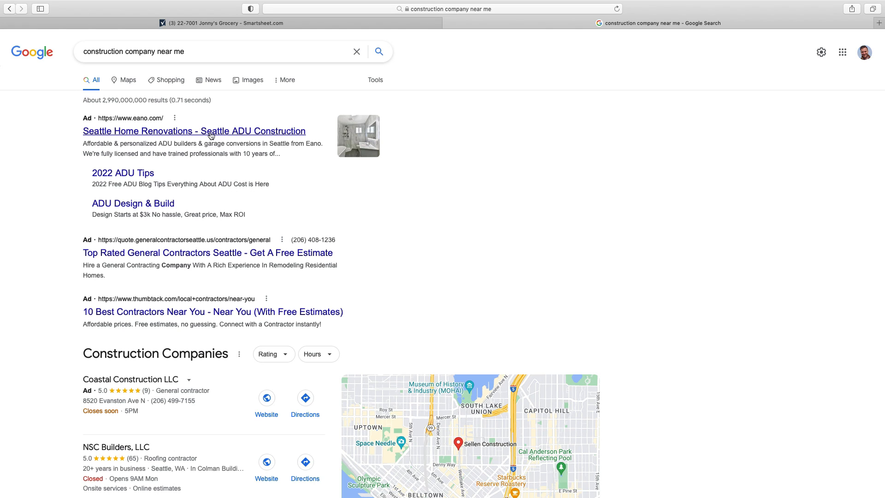
{"action": "left_click", "coordinate": [150, 379]}
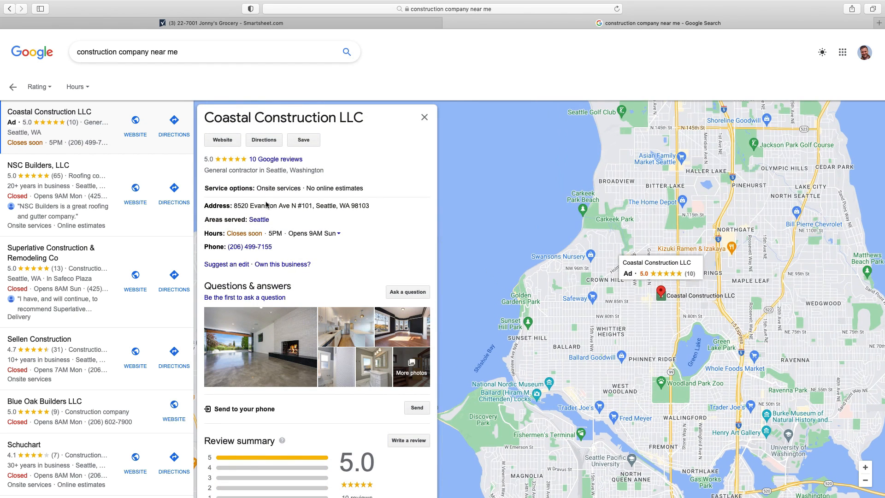
{"action": "left_click", "coordinate": [226, 143]}
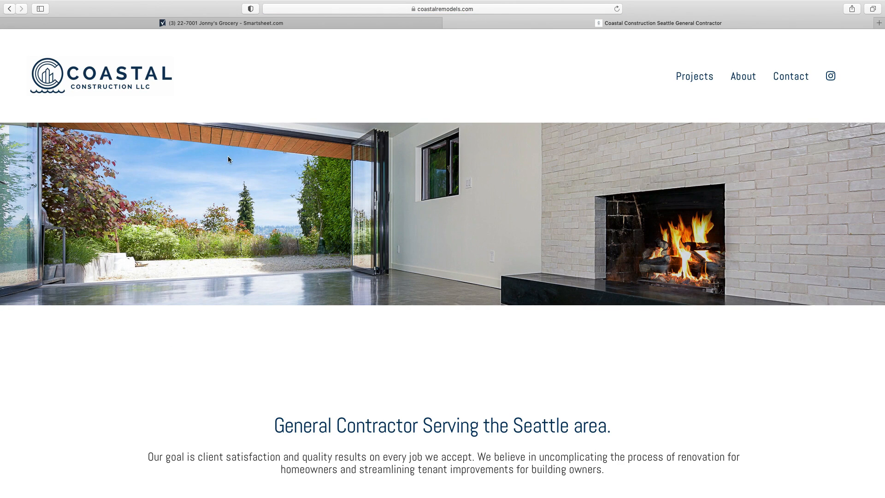
Step: Copy the site's address and close the Coastal Construction tab
{"action": "left_click", "coordinate": [488, 9]}
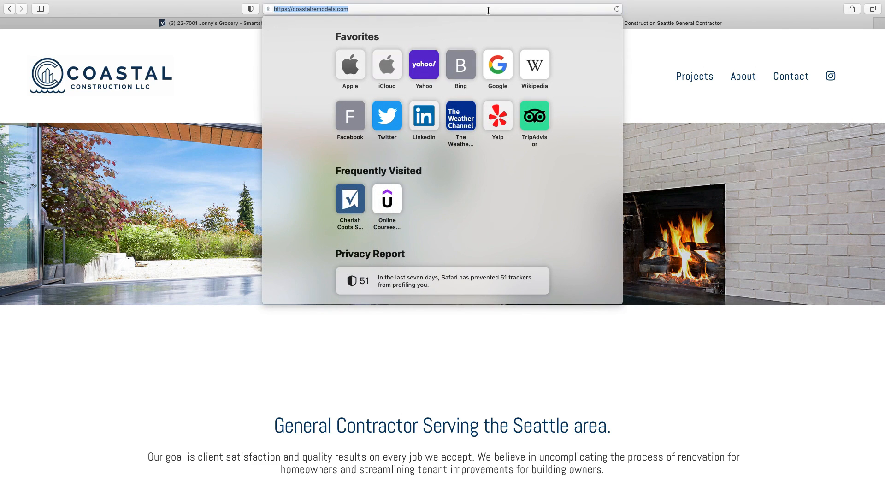
{"action": "right_click", "coordinate": [488, 9]}
{"action": "left_click", "coordinate": [499, 23]}
{"action": "left_click", "coordinate": [641, 56]}
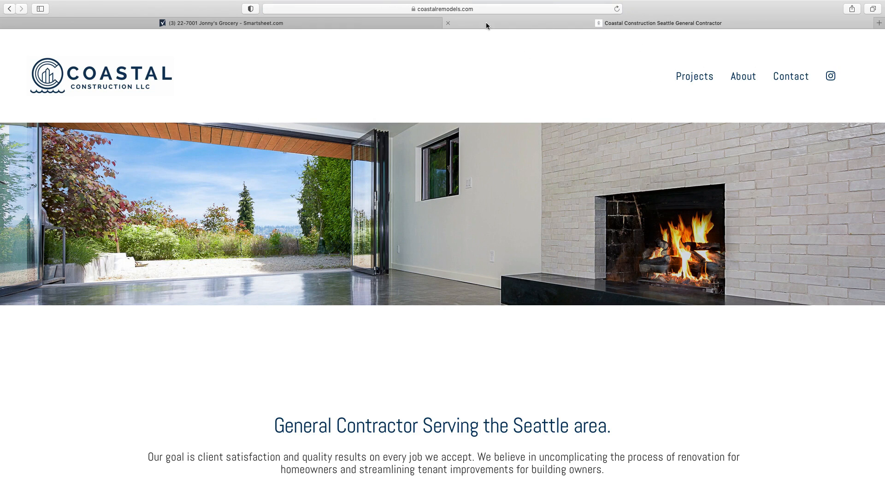
{"action": "left_click", "coordinate": [450, 24]}
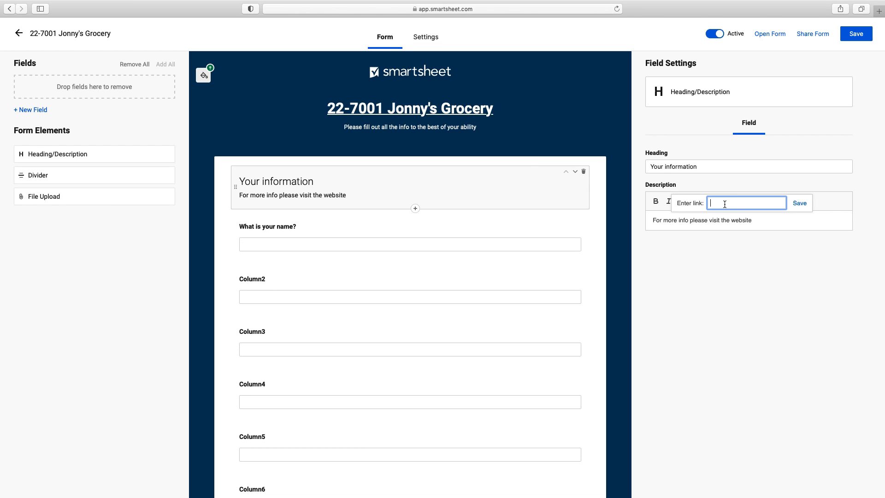
Step: Paste the coastalremodels.com address as the link for 'website' and save it
{"action": "key", "text": "super+v"}
{"action": "left_click", "coordinate": [801, 205]}
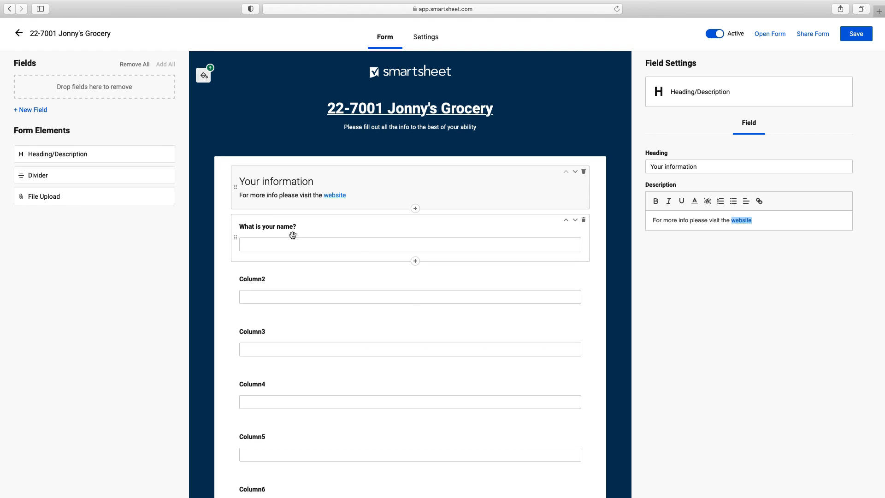
Step: Place a divider below the name question and begin labelling Column2's question
{"action": "left_click_drag", "start_coordinate": [48, 177], "coordinate": [288, 261]}
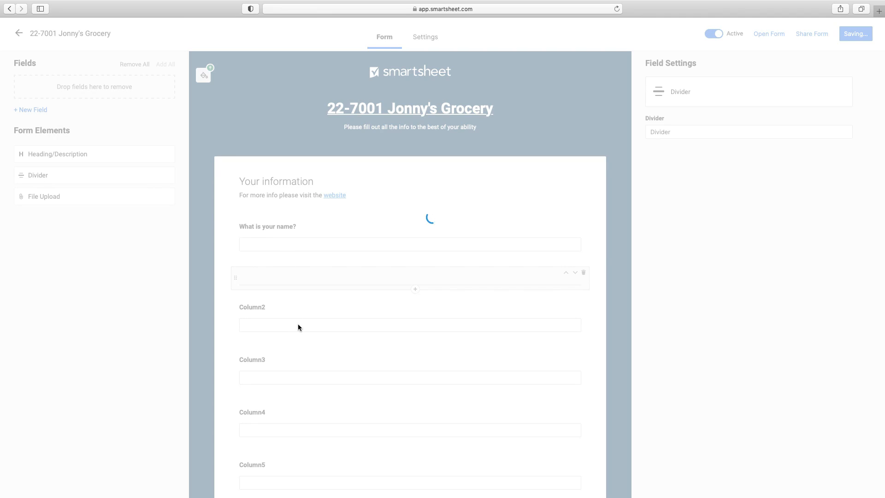
{"action": "left_click", "coordinate": [327, 307]}
{"action": "left_click", "coordinate": [674, 166]}
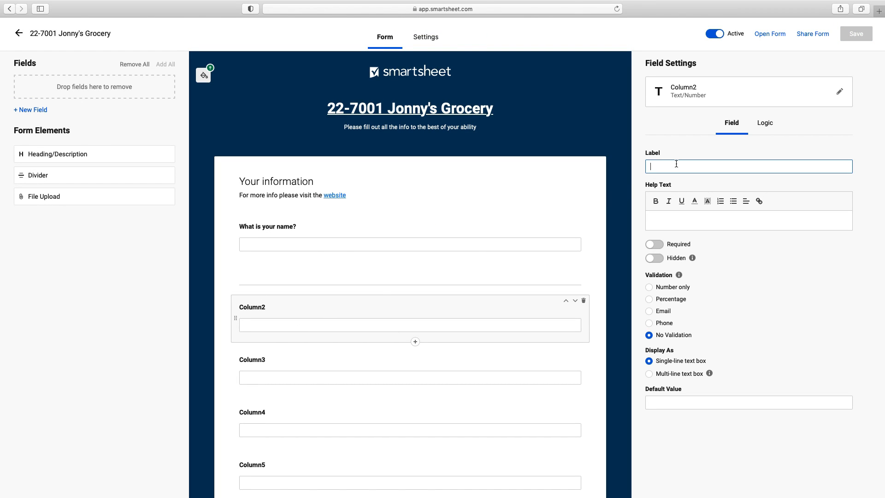
{"action": "type", "text": "What Pr"}
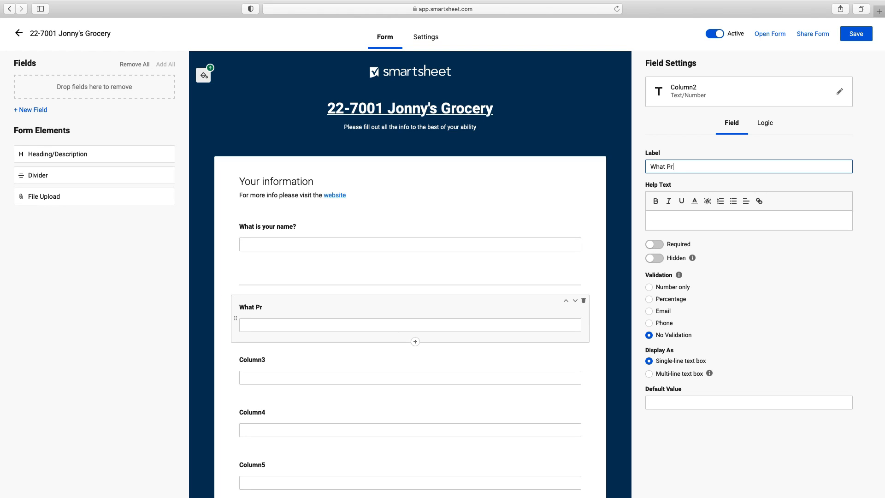
{"action": "type", "text": "oject Atrre You On?"}
Step: Rename Column2 to Project Number
{"action": "left_click", "coordinate": [688, 103]}
{"action": "double_click", "coordinate": [406, 215]}
{"action": "type", "text": "Pr"}
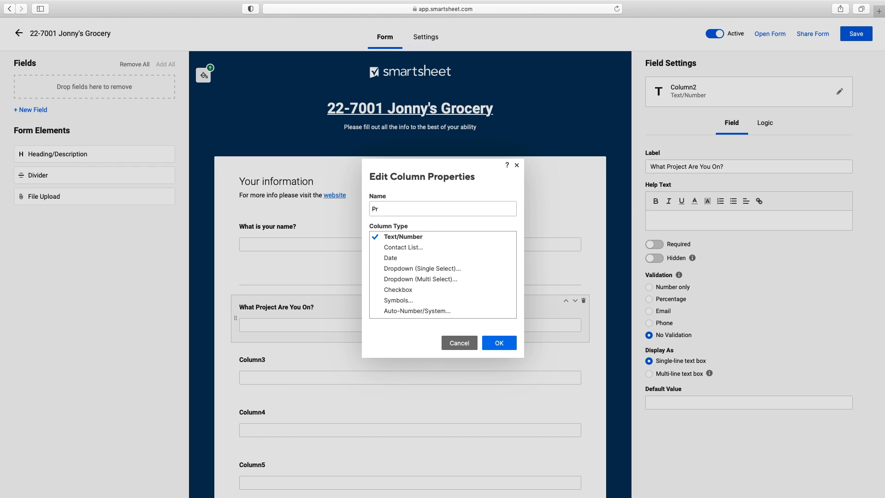
{"action": "type", "text": "oject N"}
{"action": "key", "text": "BackSpace"}
{"action": "type", "text": "Nubmer"}
{"action": "key", "text": "BackSpace"}
{"action": "key", "text": "BackSpace"}
{"action": "key", "text": "BackSpace"}
{"action": "key", "text": "BackSpace"}
{"action": "type", "text": "umber"}
{"action": "left_click", "coordinate": [504, 340]}
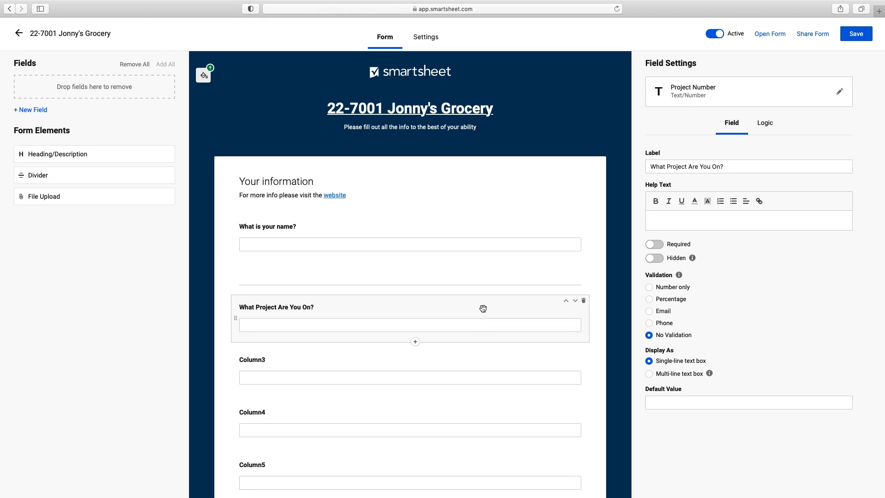
Step: Relabel the question 'What project are you on'
{"action": "triple_click", "coordinate": [731, 167]}
{"action": "type", "text": "Shat"}
{"action": "key", "text": "BackSpace"}
{"action": "key", "text": "BackSpace"}
{"action": "key", "text": "BackSpace"}
{"action": "key", "text": "BackSpace"}
{"action": "key", "text": "BackSpace"}
{"action": "type", "text": "What"}
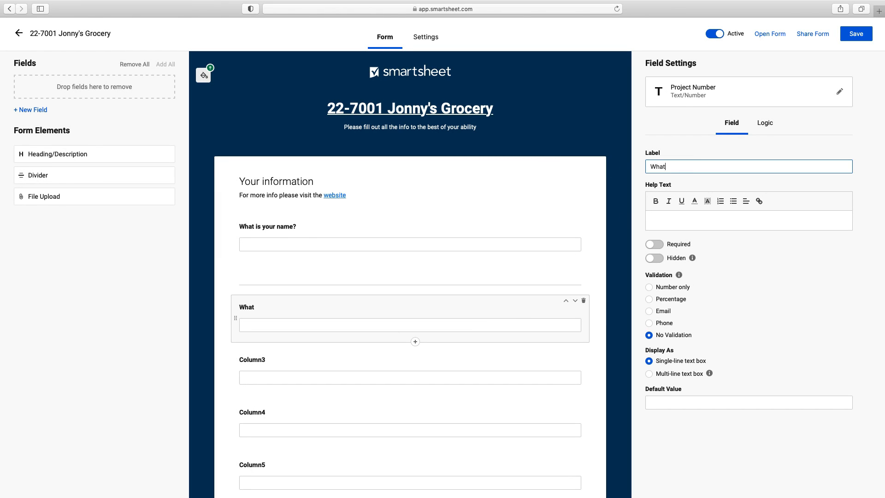
{"action": "type", "text": " project are you on"}
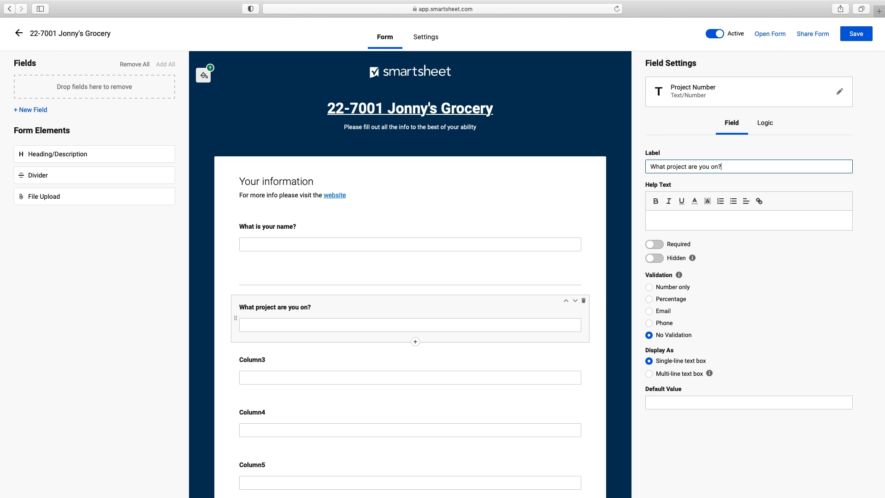
Step: Make the name and project questions required
{"action": "left_click", "coordinate": [435, 232]}
{"action": "left_click", "coordinate": [654, 244]}
{"action": "left_click", "coordinate": [416, 313]}
{"action": "left_click", "coordinate": [655, 244]}
Step: Remove Column3, Column4, Column5 and Column6 from the form
{"action": "scroll", "coordinate": [367, 304], "scroll_direction": "down", "scroll_amount": 2}
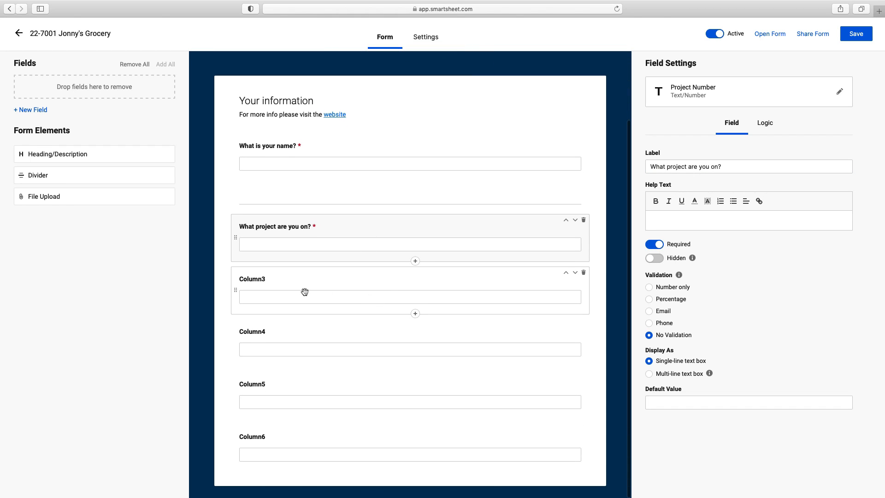
{"action": "left_click", "coordinate": [309, 284]}
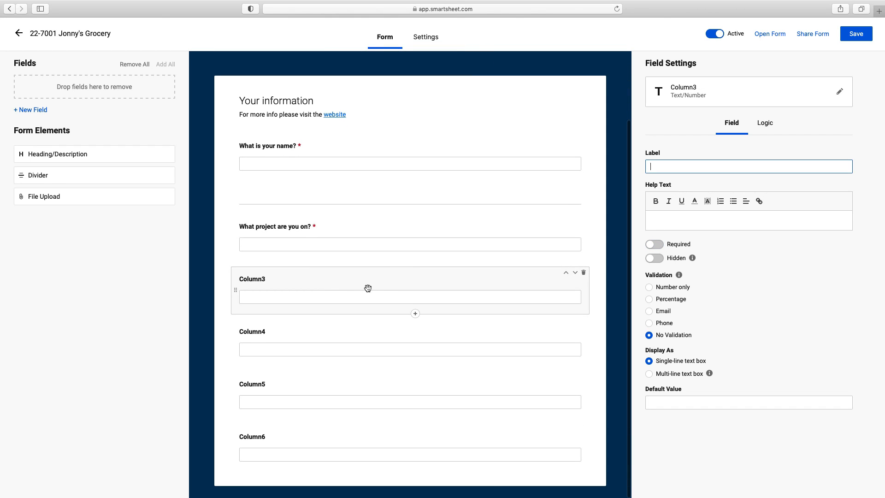
{"action": "left_click", "coordinate": [583, 272]}
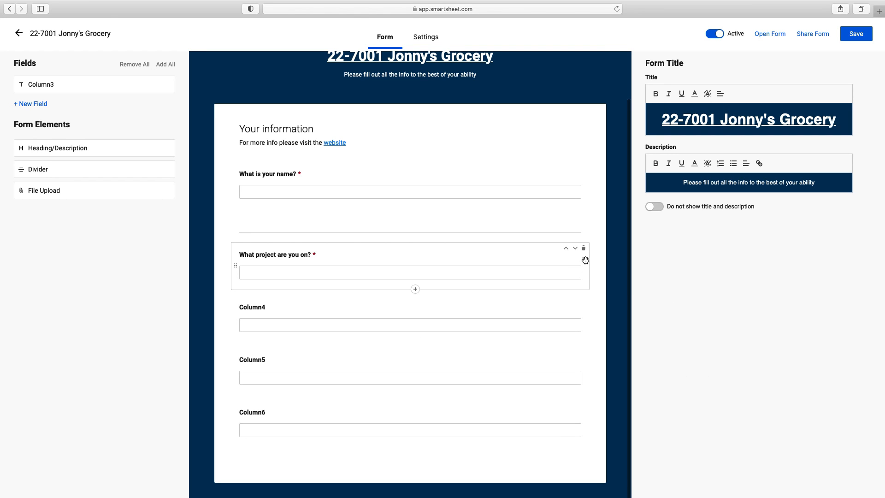
{"action": "left_click", "coordinate": [583, 304]}
{"action": "left_click", "coordinate": [583, 304]}
{"action": "left_click", "coordinate": [583, 304]}
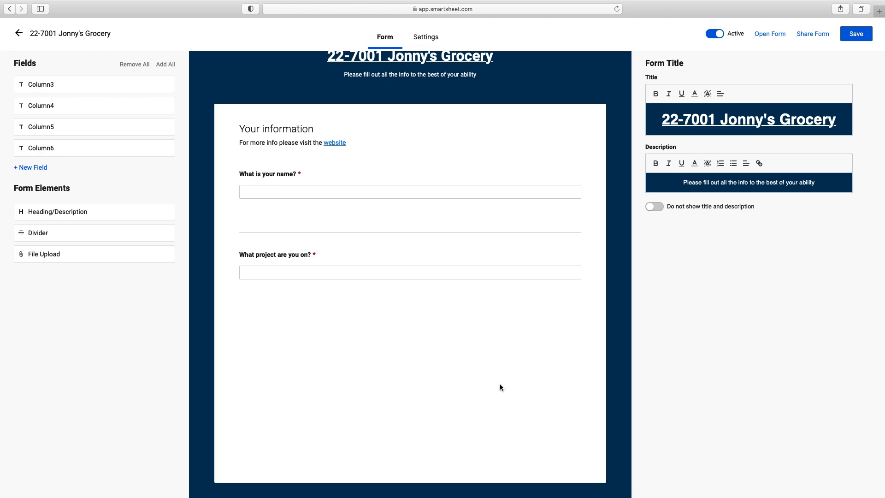
Step: Insert a new Contact List column named Project Manager
{"action": "left_click", "coordinate": [30, 171]}
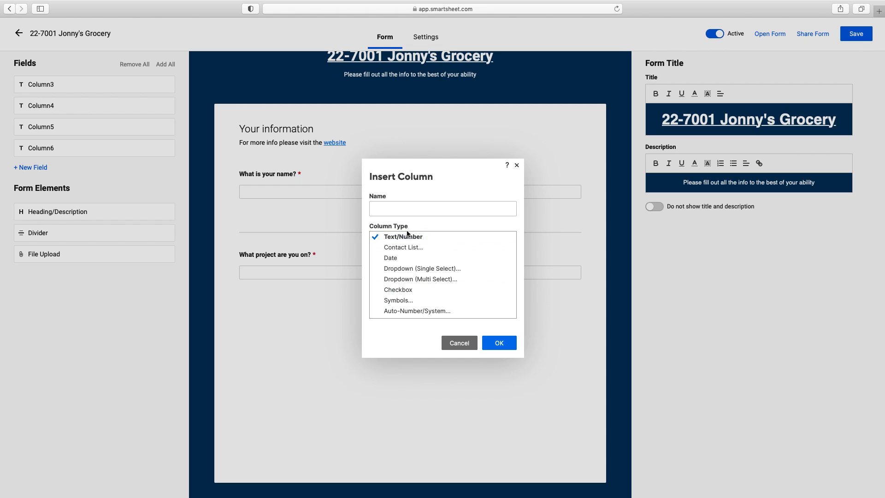
{"action": "left_click", "coordinate": [417, 247]}
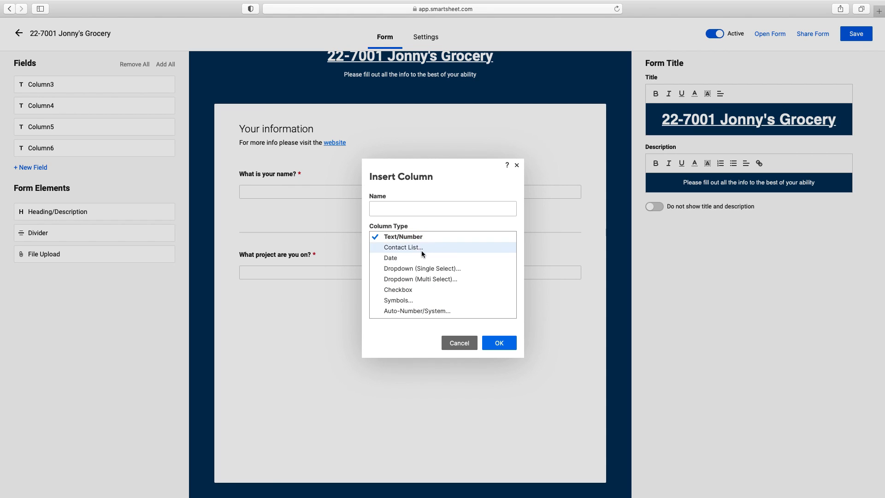
{"action": "left_click", "coordinate": [444, 207]}
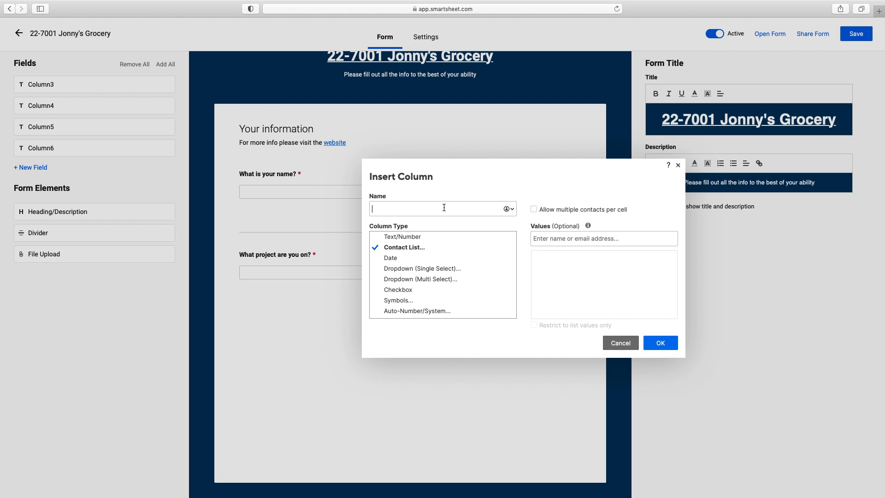
{"action": "type", "text": "Project ma"}
{"action": "key", "text": "BackSpace"}
{"action": "key", "text": "BackSpace"}
{"action": "type", "text": "Manager"}
{"action": "left_click", "coordinate": [613, 256]}
Step: Add three contact e-mail addresses as the column's allowed values
{"action": "left_click", "coordinate": [617, 242]}
{"action": "key", "text": "Return"}
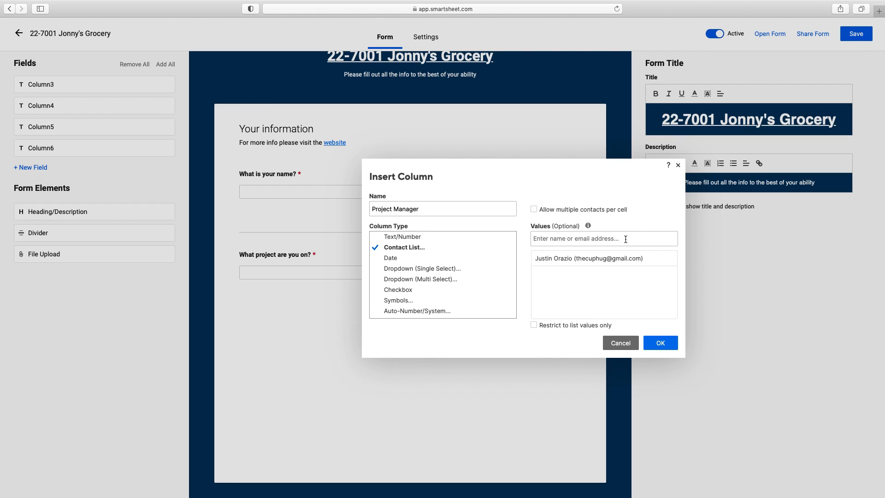
{"action": "type", "text": "jS"}
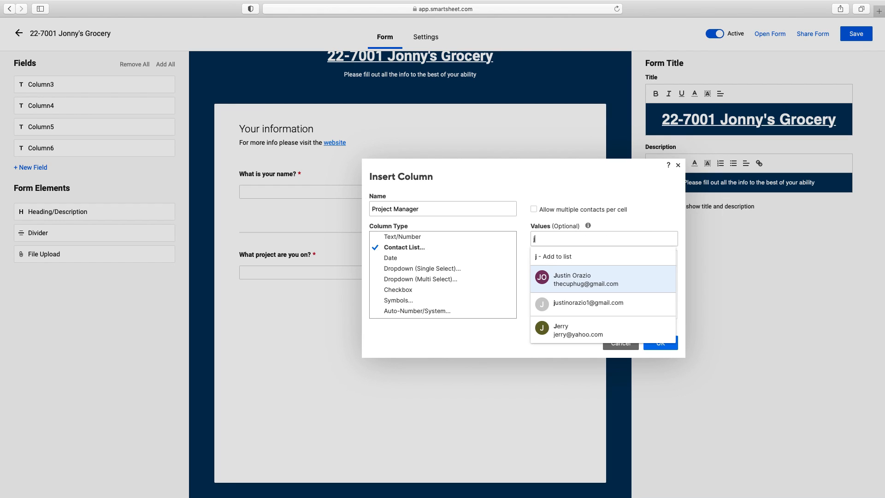
{"action": "key", "text": "BackSpace"}
{"action": "key", "text": "BackSpace"}
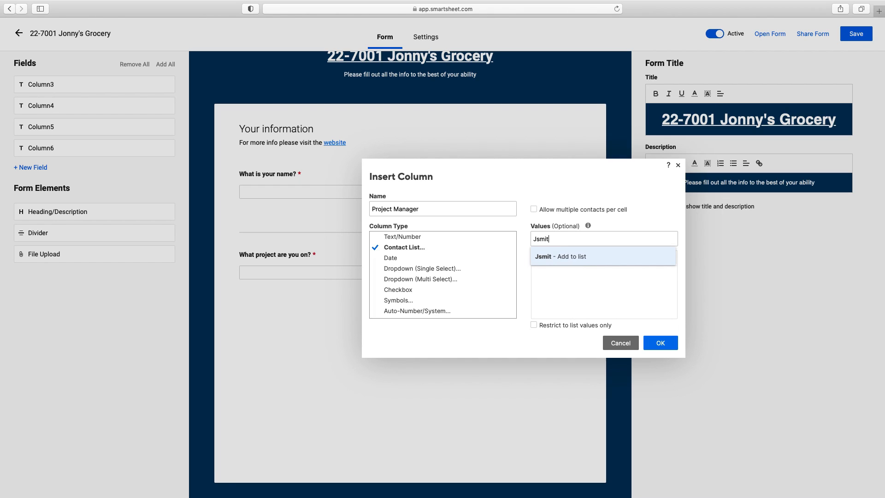
{"action": "key", "text": "Return"}
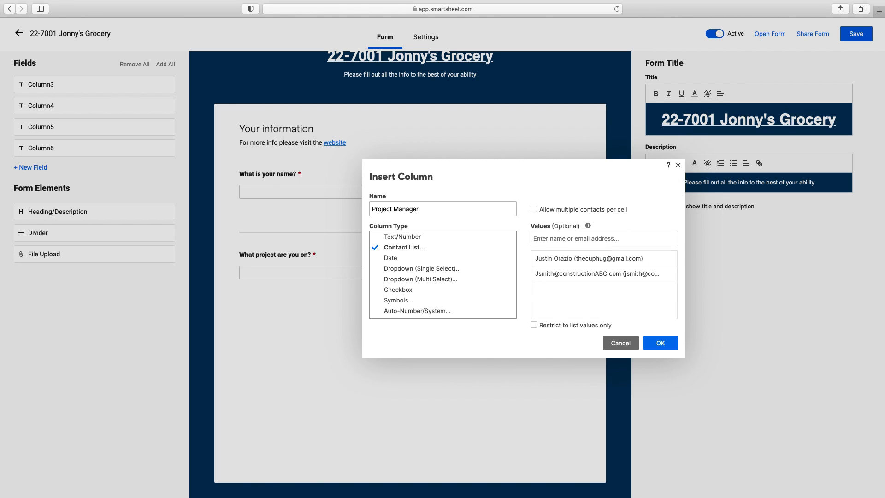
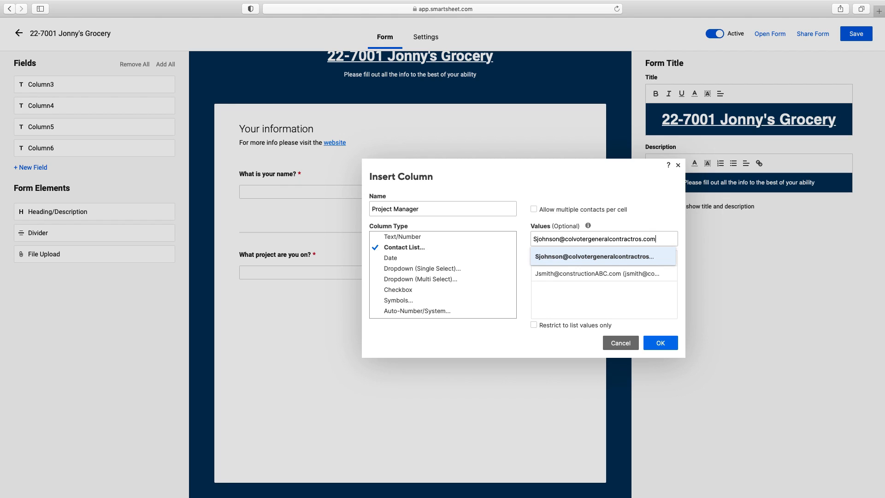
{"action": "key", "text": "Return"}
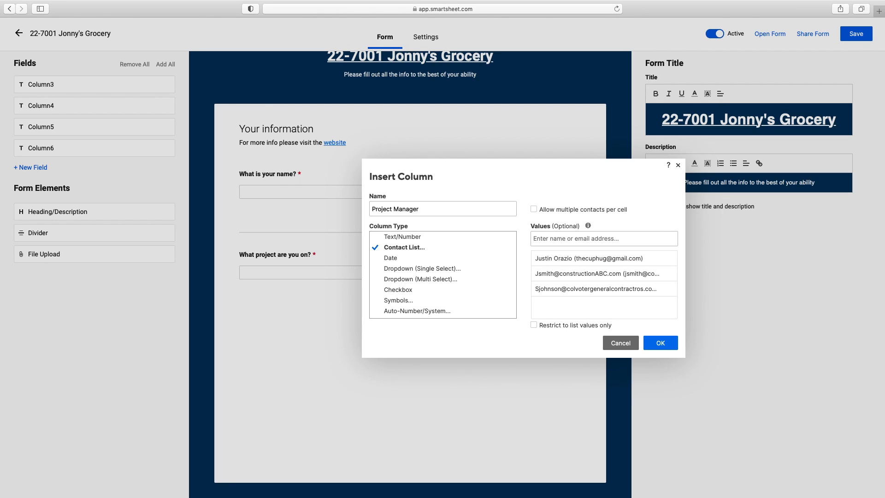
Step: Restrict the column to list values only, create it, and add it to the form
{"action": "left_click", "coordinate": [533, 325]}
{"action": "left_click", "coordinate": [667, 344]}
{"action": "left_click_drag", "start_coordinate": [78, 172], "coordinate": [59, 175]}
{"action": "double_click", "coordinate": [66, 177]}
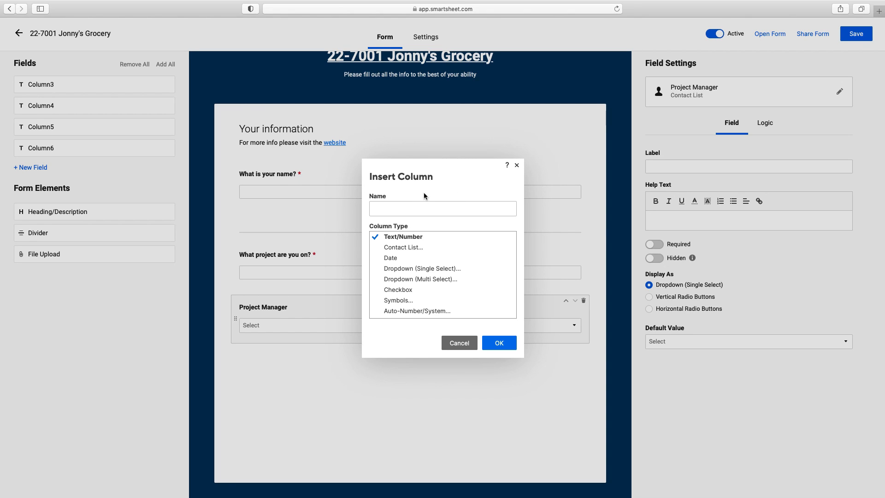
Step: Dismiss the stray column dialog, save the form, and open the live form
{"action": "left_click", "coordinate": [517, 165]}
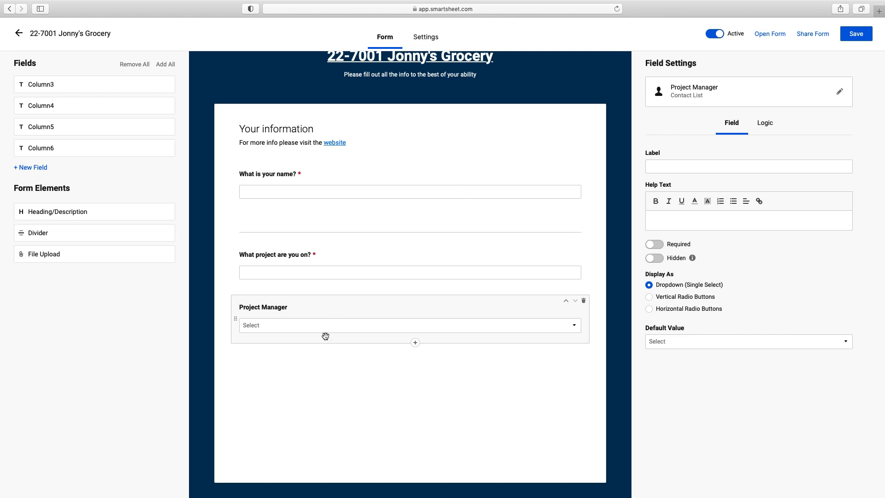
{"action": "left_click", "coordinate": [854, 35]}
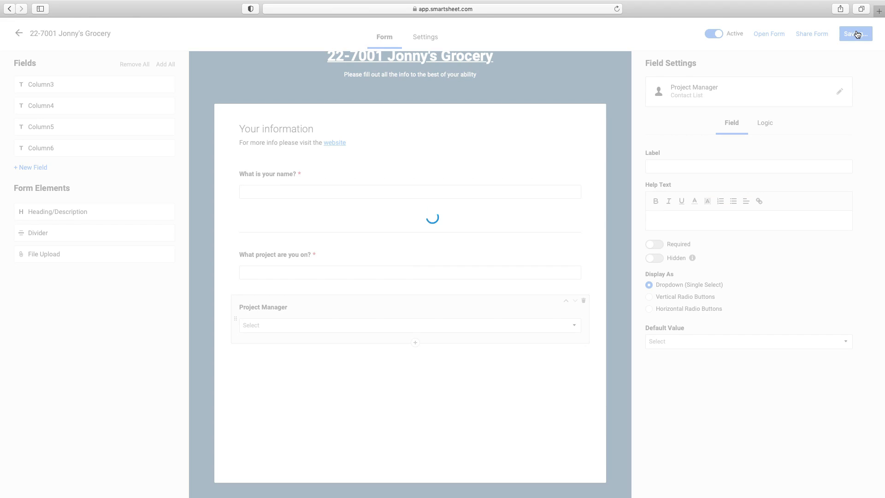
{"action": "left_click", "coordinate": [771, 35]}
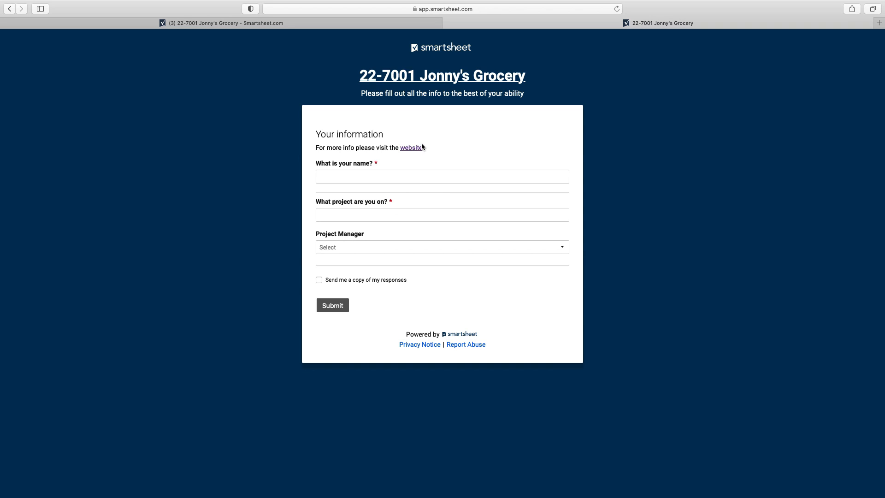
Step: Fill in a test name and project number 22-7001 on the live form
{"action": "left_click", "coordinate": [366, 172]}
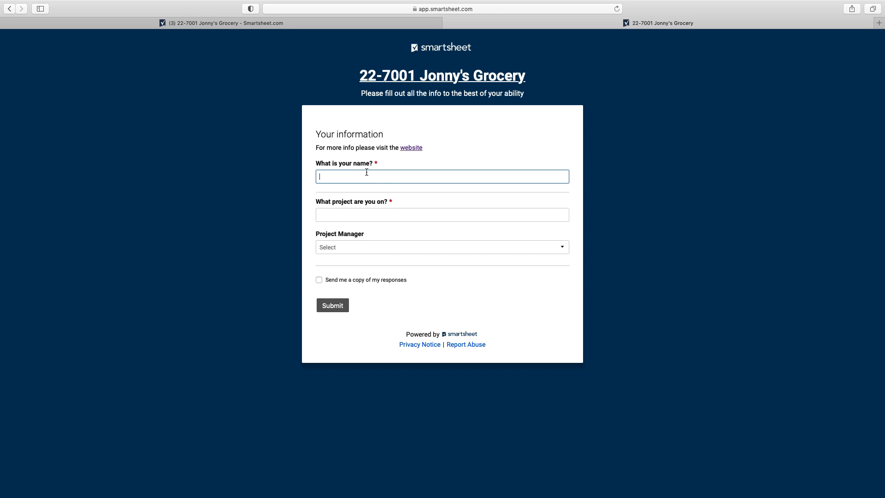
{"action": "type", "text": "alakdjfasd"}
{"action": "left_click", "coordinate": [382, 217]}
{"action": "type", "text": "22"}
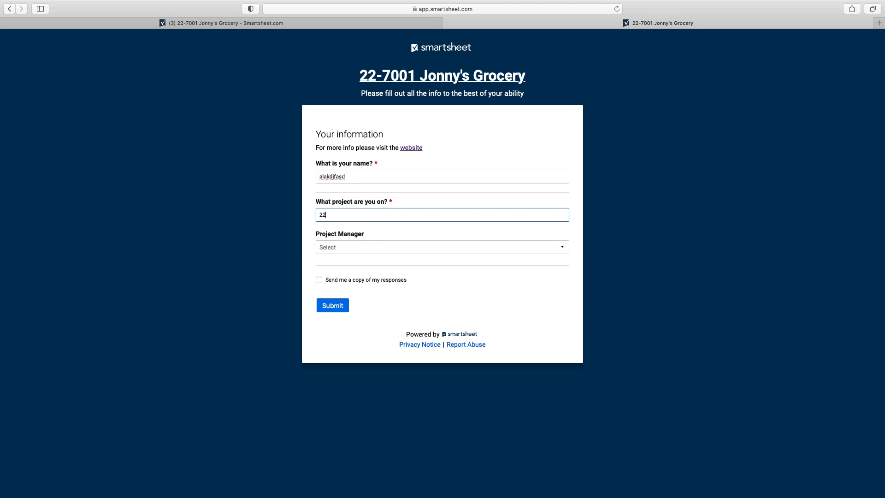
{"action": "type", "text": "-7001"}
{"action": "left_click_drag", "start_coordinate": [347, 177], "coordinate": [285, 181]}
{"action": "type", "text": "Jonn"}
{"action": "key", "text": "BackSpace"}
{"action": "key", "text": "BackSpace"}
{"action": "key", "text": "BackSpace"}
{"action": "key", "text": "BackSpace"}
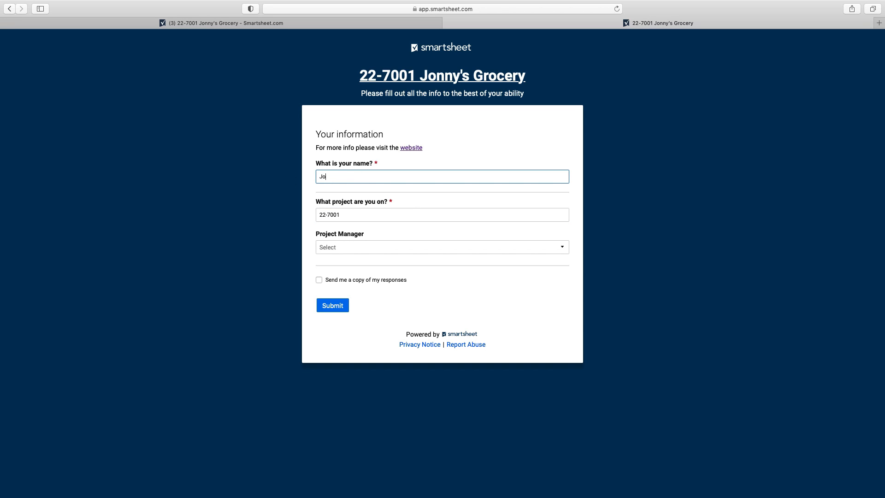
{"action": "type", "text": "Bob"}
Step: Choose a Project Manager, submit the test response, and return to the form editor
{"action": "left_click", "coordinate": [323, 215]}
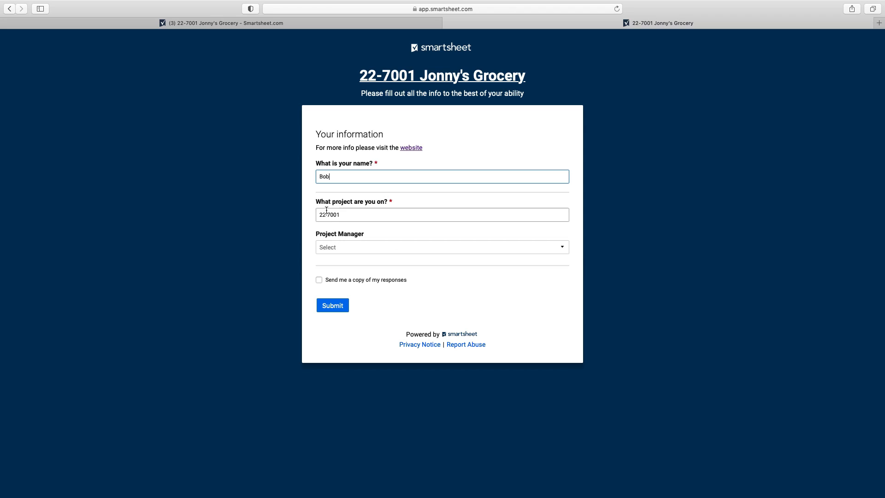
{"action": "left_click", "coordinate": [379, 248]}
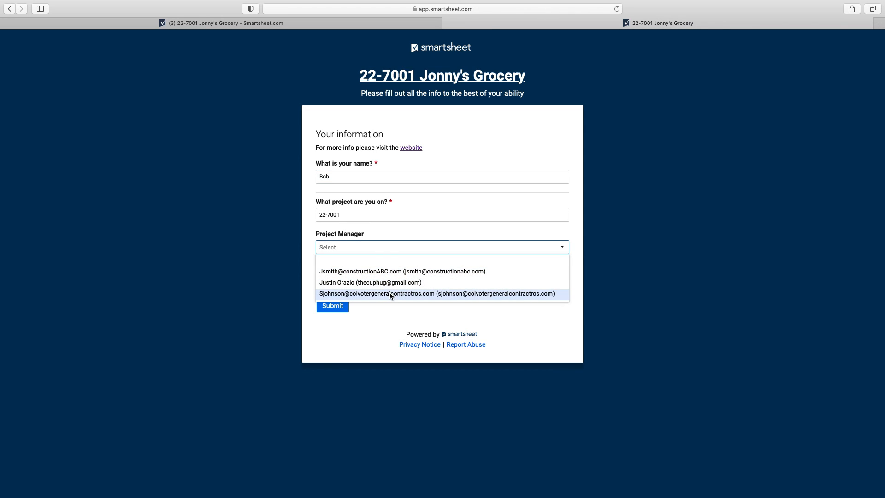
{"action": "left_click", "coordinate": [390, 273]}
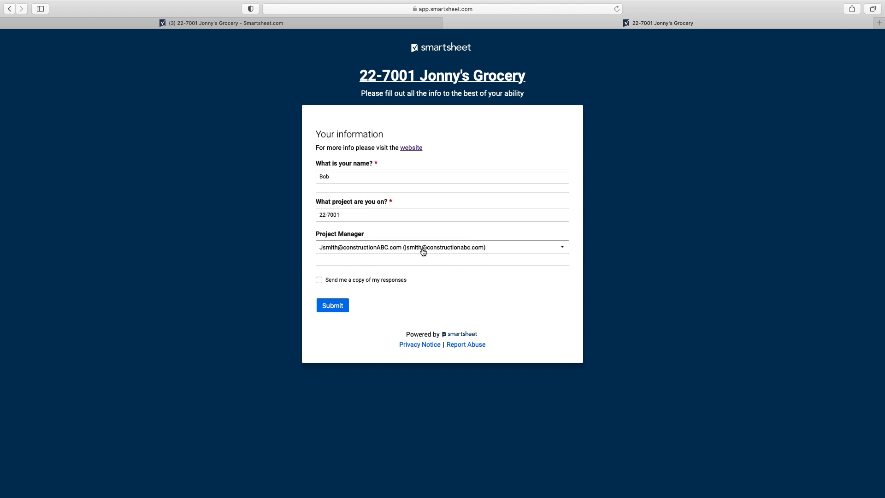
{"action": "left_click", "coordinate": [330, 300]}
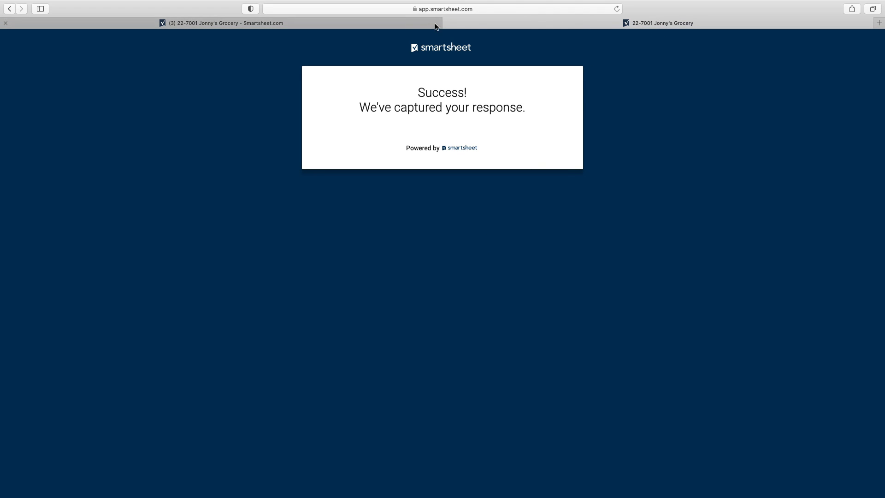
{"action": "left_click", "coordinate": [449, 23]}
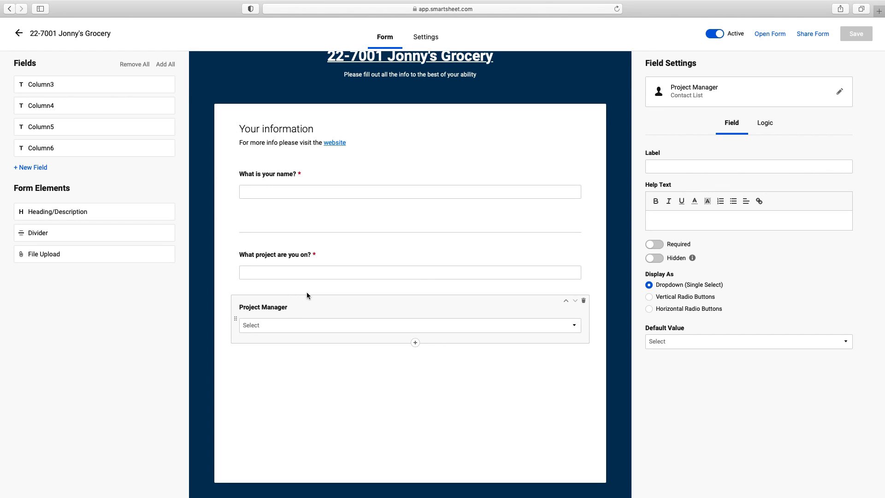
{"action": "left_click", "coordinate": [41, 170]}
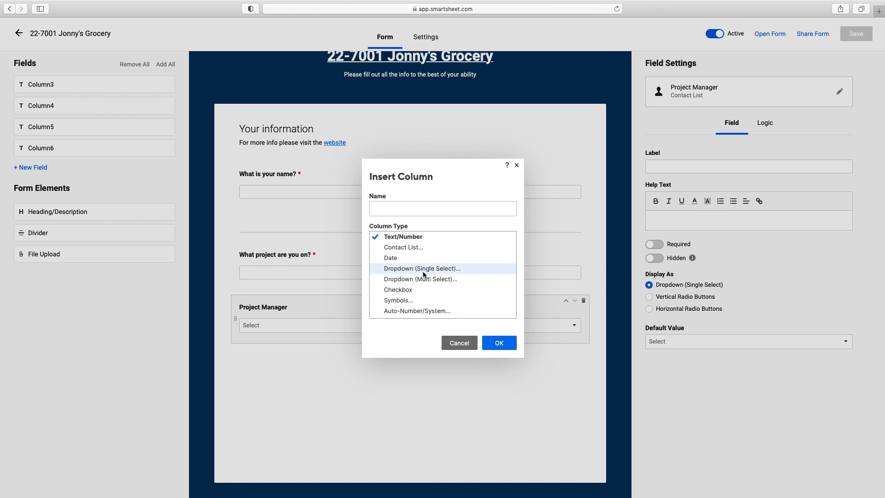
Step: Make the new column a multi-select dropdown named Material Used
{"action": "left_click", "coordinate": [449, 282]}
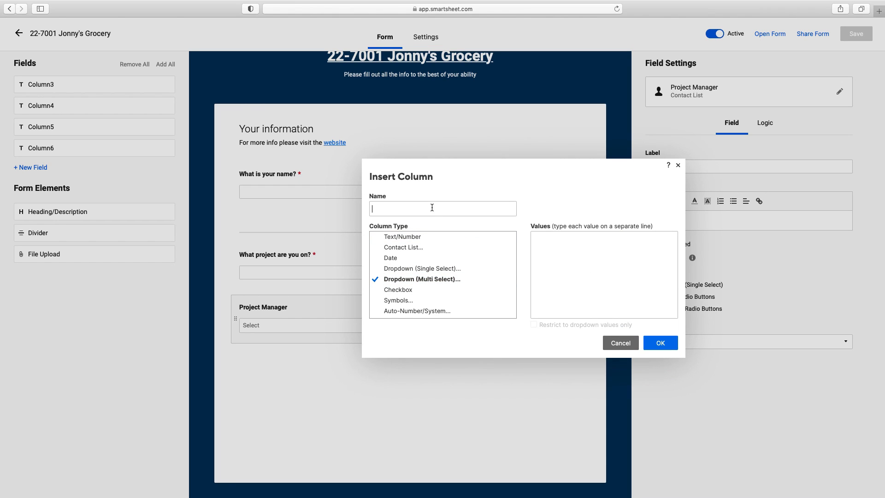
{"action": "type", "text": "Material Used"}
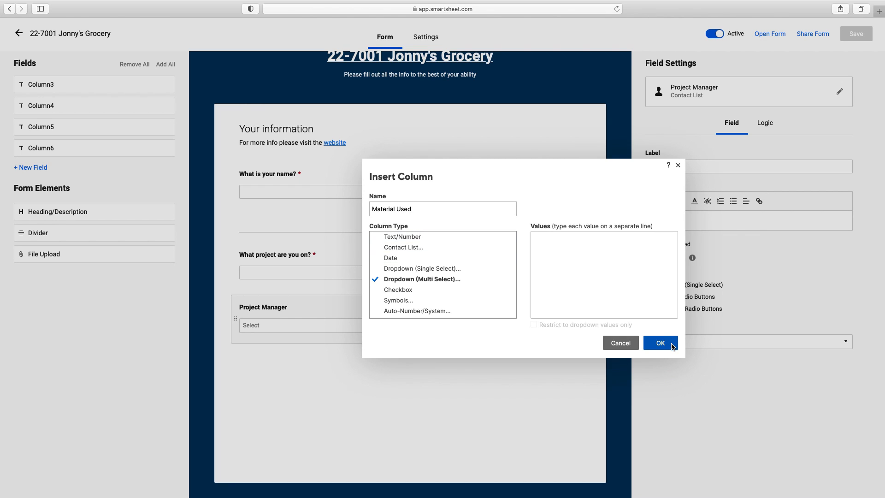
Step: Enter the dropdown values drain pipes, couplers and pipe cutters
{"action": "left_click", "coordinate": [628, 243]}
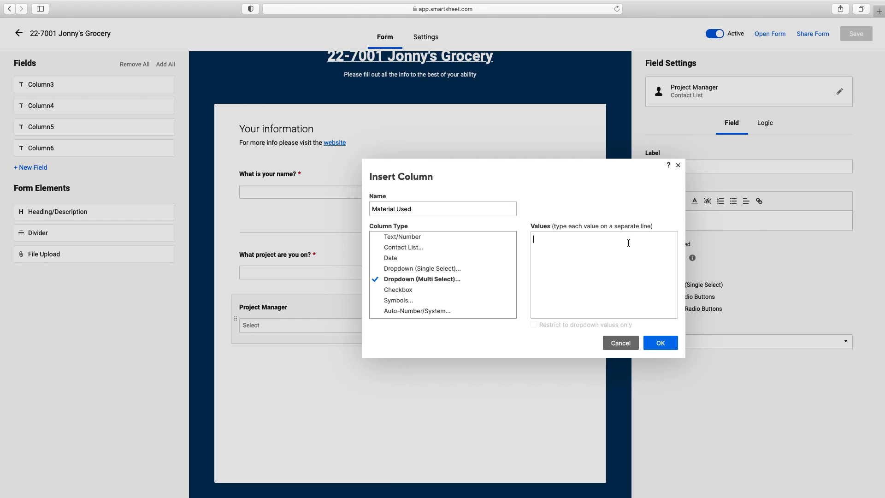
{"action": "type", "text": "Plu"}
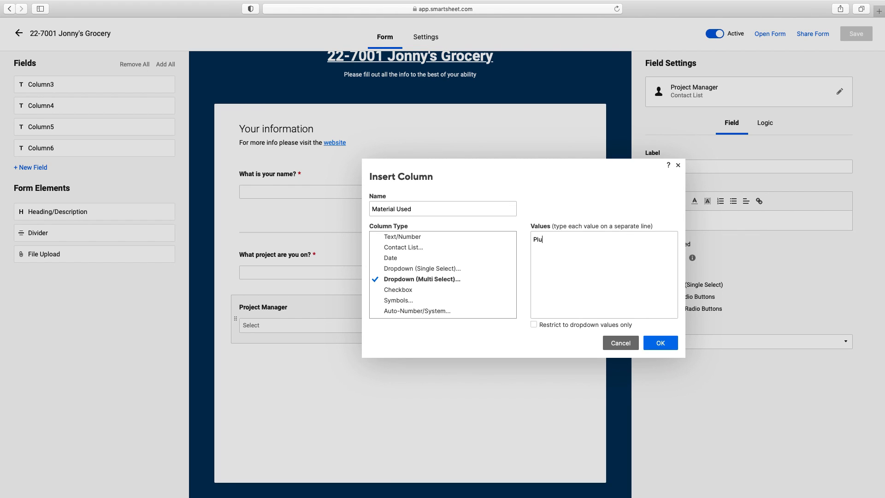
{"action": "type", "text": "m"}
{"action": "key", "text": "BackSpace"}
{"action": "key", "text": "BackSpace"}
{"action": "key", "text": "BackSpace"}
{"action": "key", "text": "BackSpace"}
{"action": "type", "text": "dr"}
{"action": "type", "text": "iain pip"}
{"action": "type", "text": "es"}
{"action": "type", "text": "cuplers"}
{"action": "key", "text": "Return"}
{"action": "type", "text": "pipe cutters"}
{"action": "right_click", "coordinate": [548, 249]}
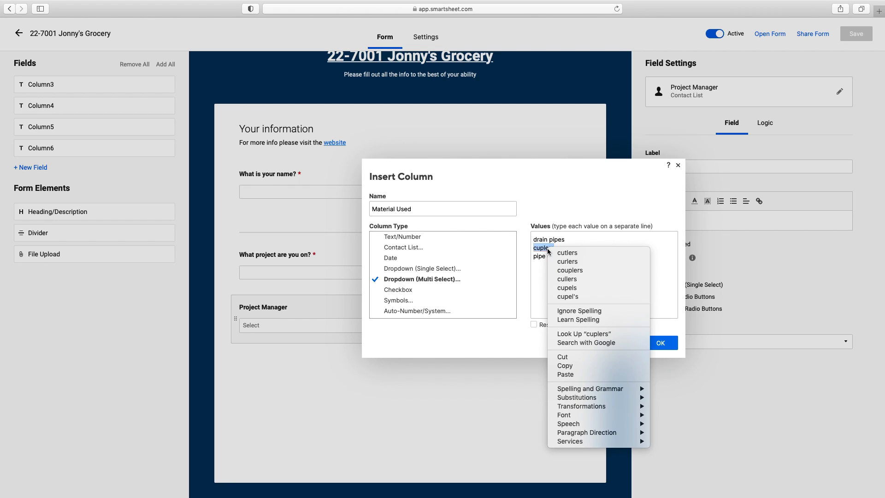
{"action": "left_click", "coordinate": [570, 270]}
Step: Add hose fittings and pex pipe, restrict to dropdown values only, and create the column
{"action": "left_click", "coordinate": [577, 258]}
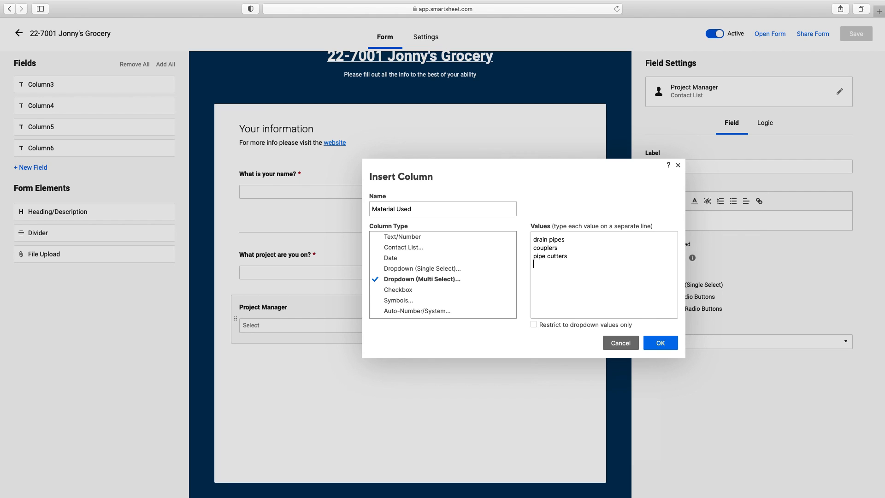
{"action": "key", "text": "Return"}
{"action": "type", "text": "hose fittings"}
{"action": "key", "text": "Return"}
{"action": "type", "text": "p"}
{"action": "key", "text": "BackSpace"}
{"action": "type", "text": "pex pipe"}
{"action": "left_click", "coordinate": [536, 325]}
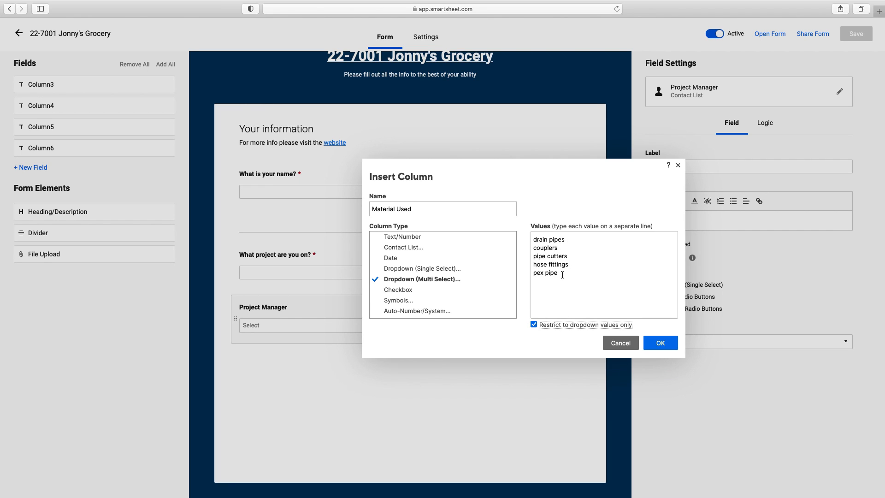
{"action": "left_click", "coordinate": [657, 345]}
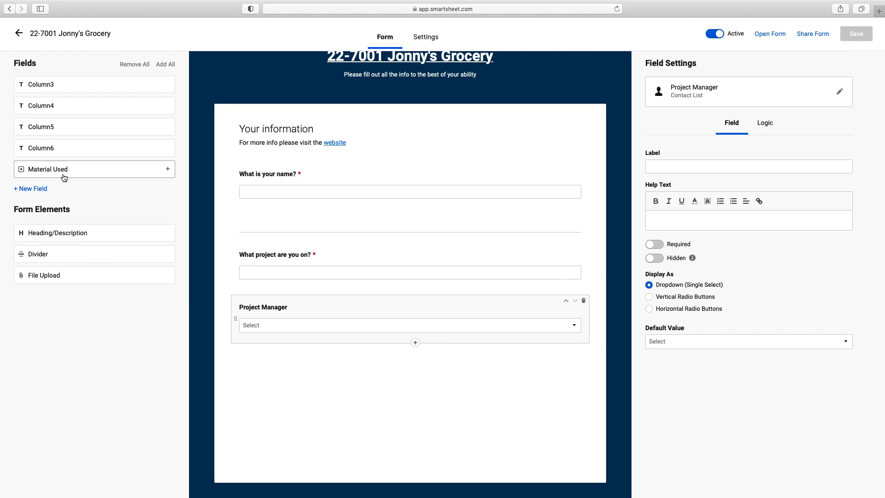
Step: Add Material Used to the form, then place a new Safety Stretches Today checkbox below it
{"action": "left_click", "coordinate": [63, 178]}
{"action": "left_click", "coordinate": [32, 170]}
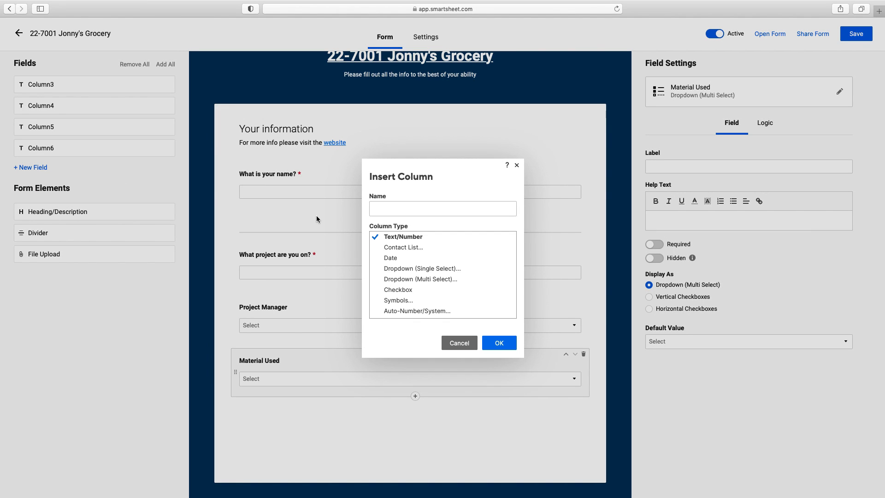
{"action": "left_click", "coordinate": [399, 290]}
{"action": "left_click", "coordinate": [435, 213]}
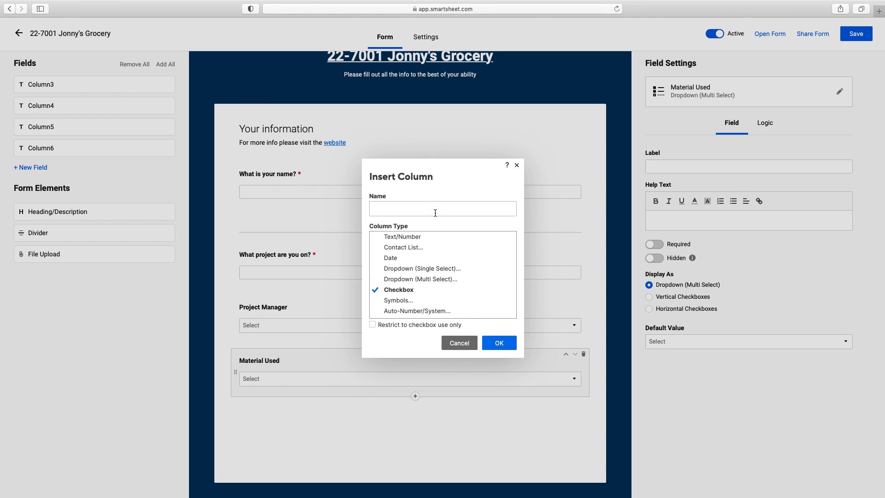
{"action": "type", "text": "Safety Strecches today"}
{"action": "key", "text": "BackSpace"}
{"action": "key", "text": "BackSpace"}
{"action": "key", "text": "BackSpace"}
{"action": "key", "text": "BackSpace"}
{"action": "key", "text": "BackSpace"}
{"action": "type", "text": "Today"}
{"action": "left_click", "coordinate": [499, 343]}
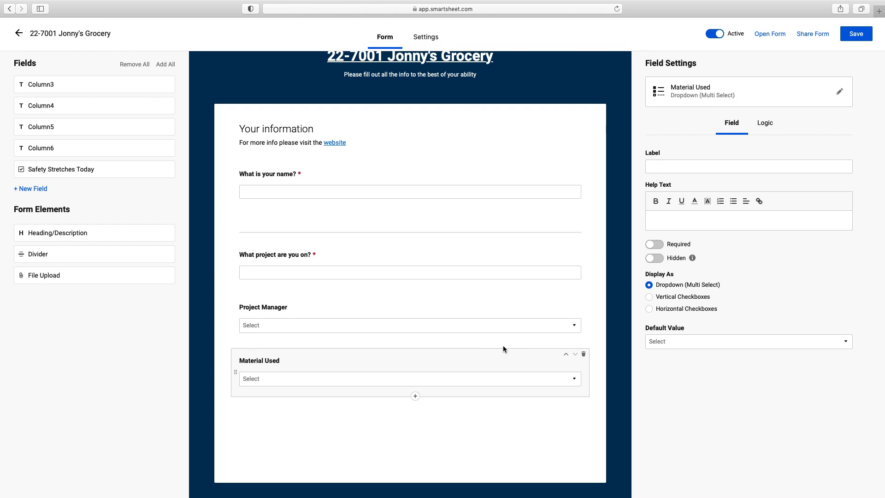
{"action": "left_click_drag", "start_coordinate": [65, 170], "coordinate": [312, 412]}
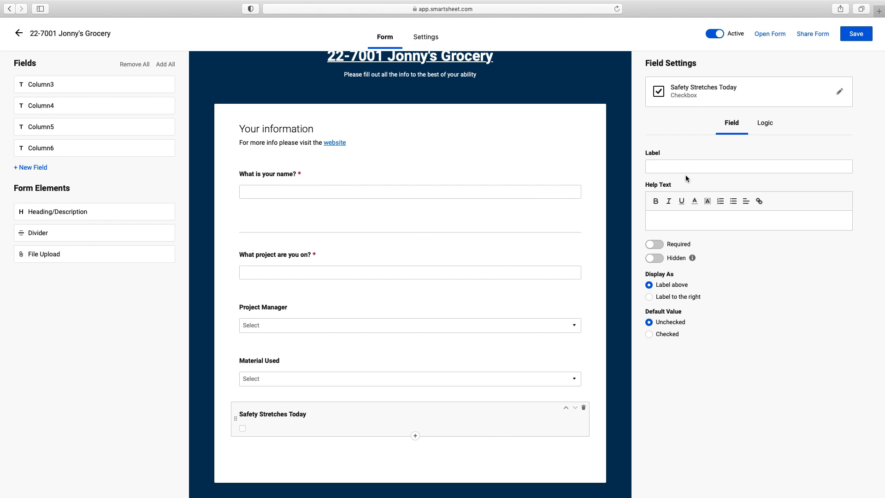
Step: Make Project Manager, Material Used and Safety Stretches Today required questions
{"action": "left_click", "coordinate": [404, 327]}
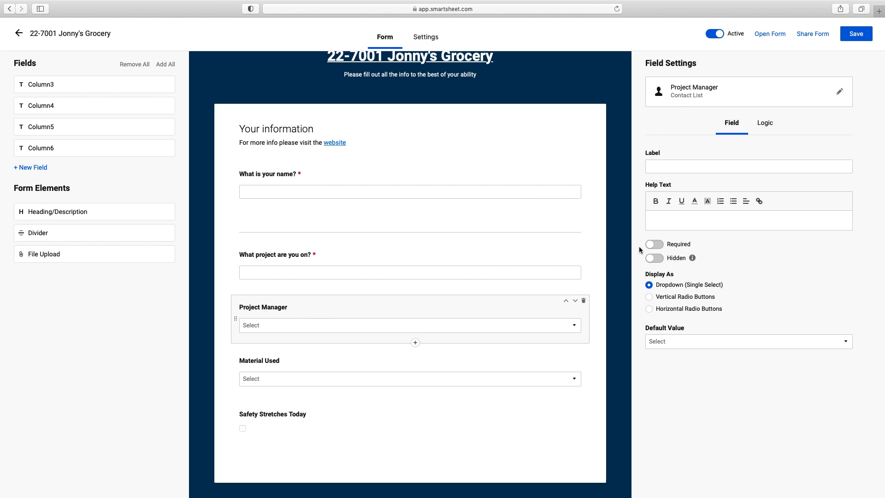
{"action": "left_click", "coordinate": [655, 245]}
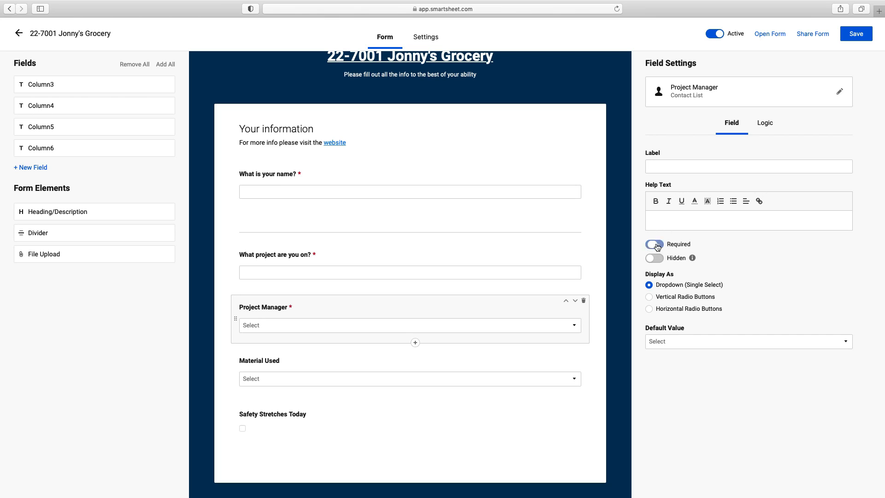
{"action": "left_click", "coordinate": [438, 354]}
{"action": "left_click", "coordinate": [654, 244]}
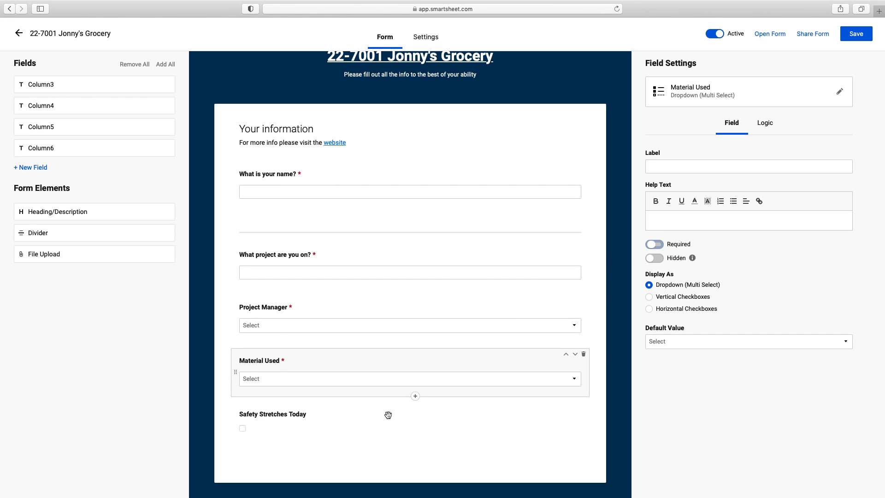
{"action": "left_click", "coordinate": [411, 423]}
{"action": "left_click", "coordinate": [654, 244]}
Step: Show the Safety Stretches Today checkbox before its label
{"action": "left_click", "coordinate": [359, 422]}
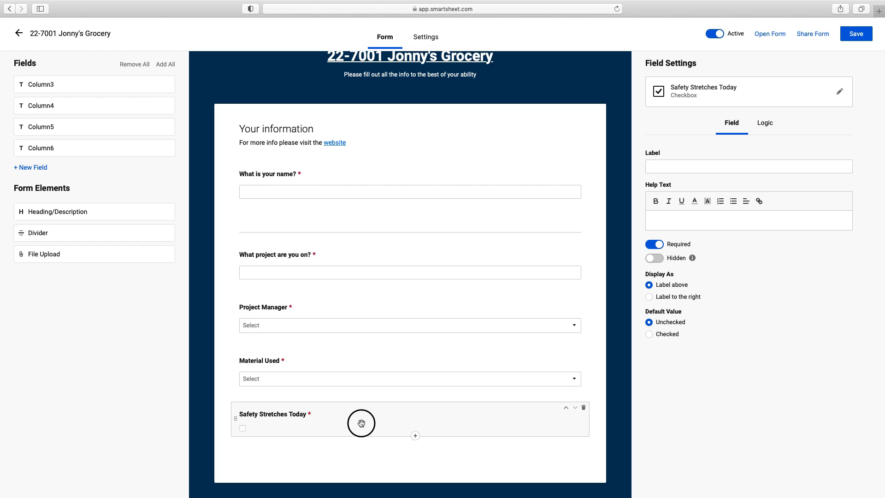
{"action": "left_click", "coordinate": [650, 299]}
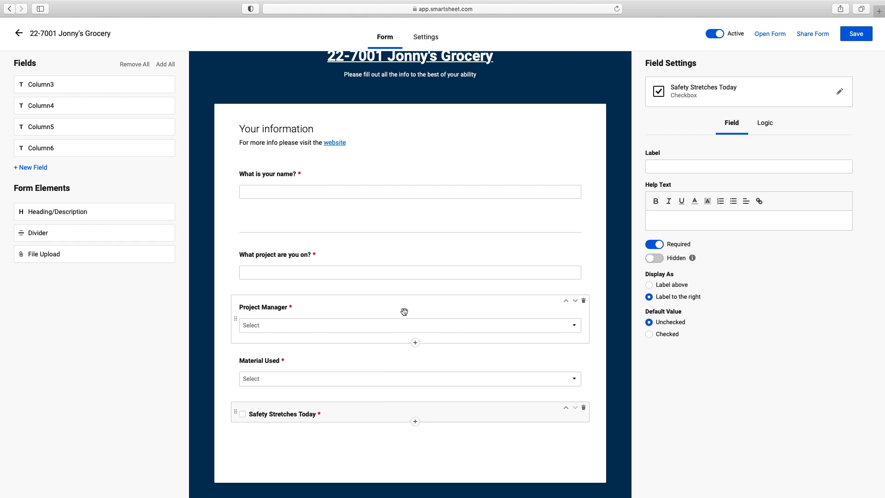
{"action": "left_click", "coordinate": [404, 365]}
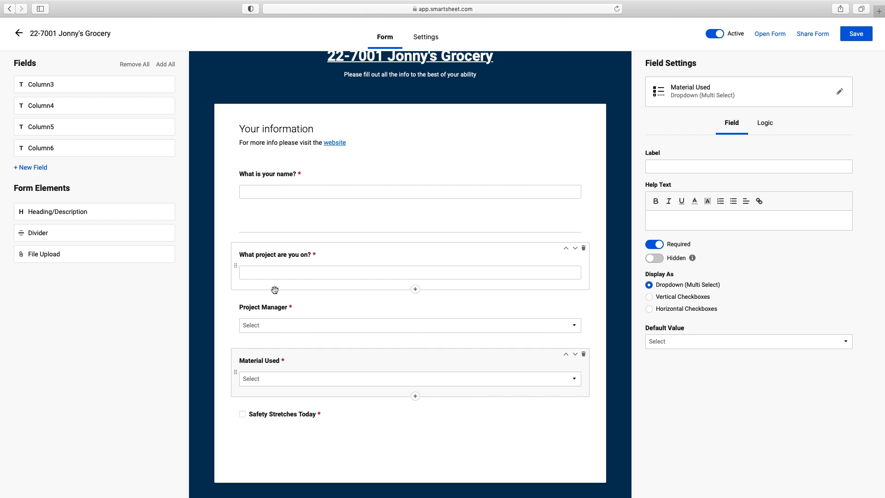
{"action": "left_click", "coordinate": [30, 168]}
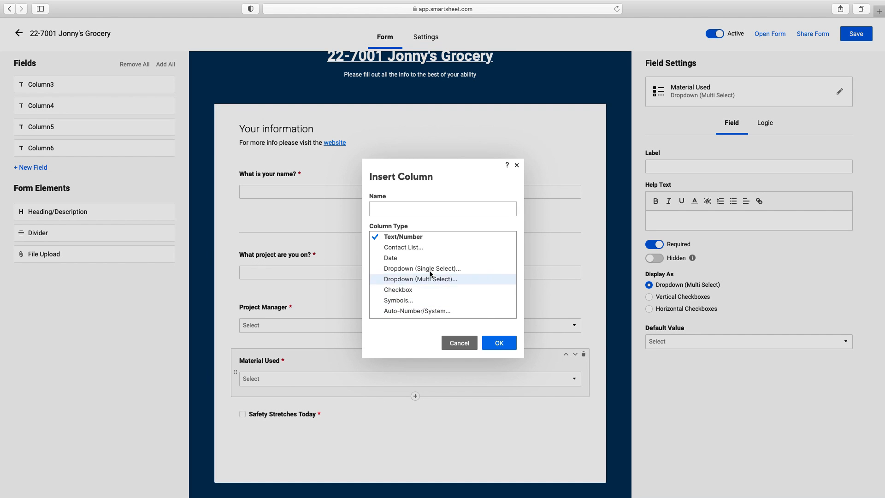
Step: Set up a single-select dropdown with choices YES and NO, restricted to those values
{"action": "left_click", "coordinate": [428, 273]}
{"action": "left_click", "coordinate": [537, 260]}
{"action": "type", "text": "YES "}
{"action": "type", "text": "N"}
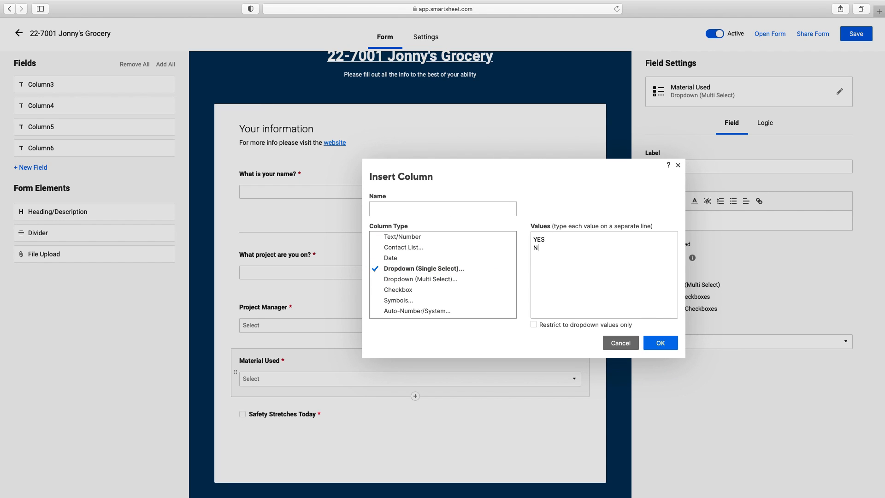
{"action": "left_click", "coordinate": [534, 325]}
Step: Name it Filled out safety forms, add it to the form, and make it required
{"action": "left_click", "coordinate": [499, 206]}
{"action": "type", "text": "Did yo"}
{"action": "key", "text": "BackSpace"}
{"action": "key", "text": "BackSpace"}
{"action": "key", "text": "BackSpace"}
{"action": "key", "text": "BackSpace"}
{"action": "type", "text": "Fileed"}
{"action": "key", "text": "BackSpace"}
{"action": "key", "text": "BackSpace"}
{"action": "type", "text": "ed out safety forms"}
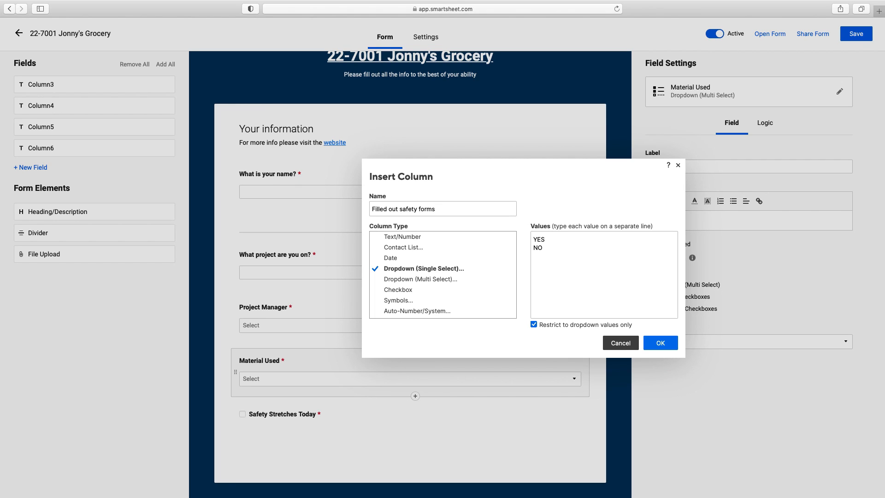
{"action": "left_click", "coordinate": [661, 343]}
{"action": "double_click", "coordinate": [86, 178]}
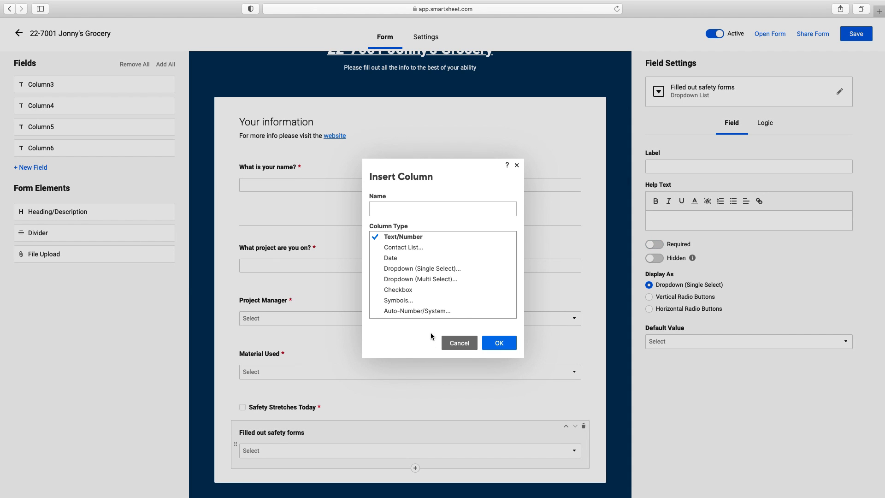
{"action": "left_click", "coordinate": [458, 343]}
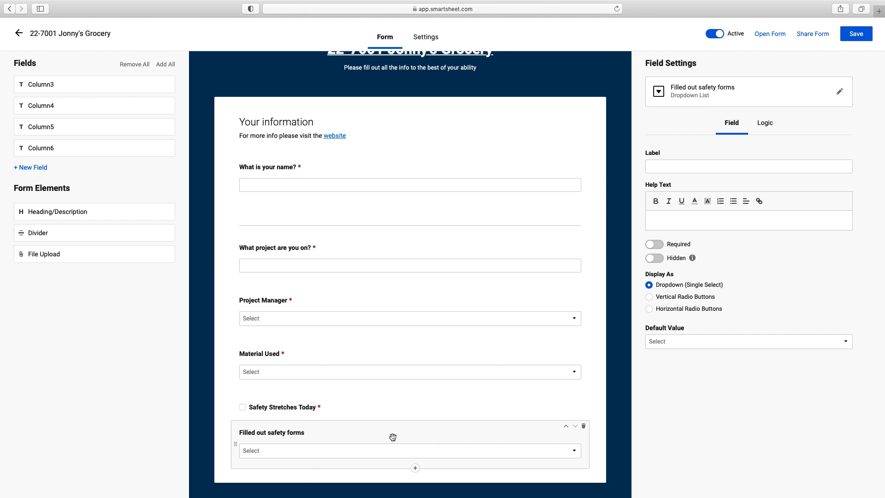
{"action": "left_click", "coordinate": [652, 244]}
Step: Create a new Total hours on jobsite column
{"action": "left_click", "coordinate": [27, 167]}
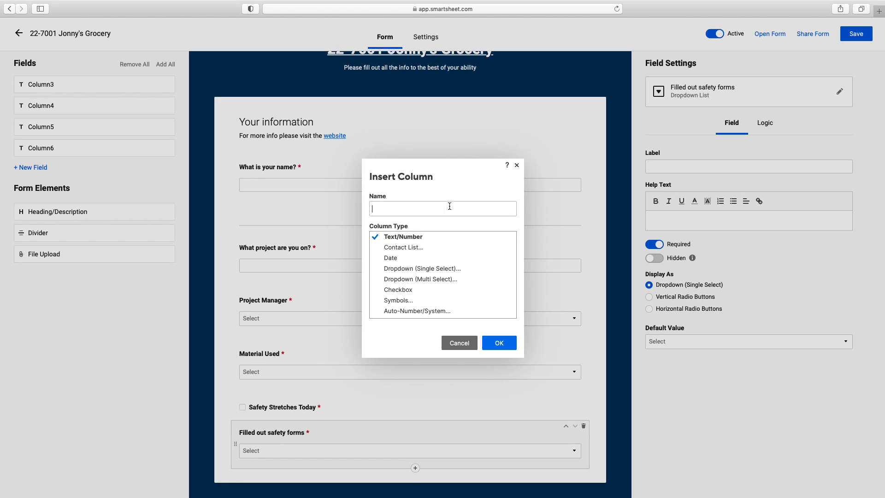
{"action": "type", "text": "Hours on job"}
{"action": "key", "text": "super+a"}
{"action": "type", "text": "to"}
{"action": "key", "text": "BackSpace"}
{"action": "key", "text": "BackSpace"}
{"action": "key", "text": "BackSpace"}
{"action": "type", "text": "Total hours on jobsit"}
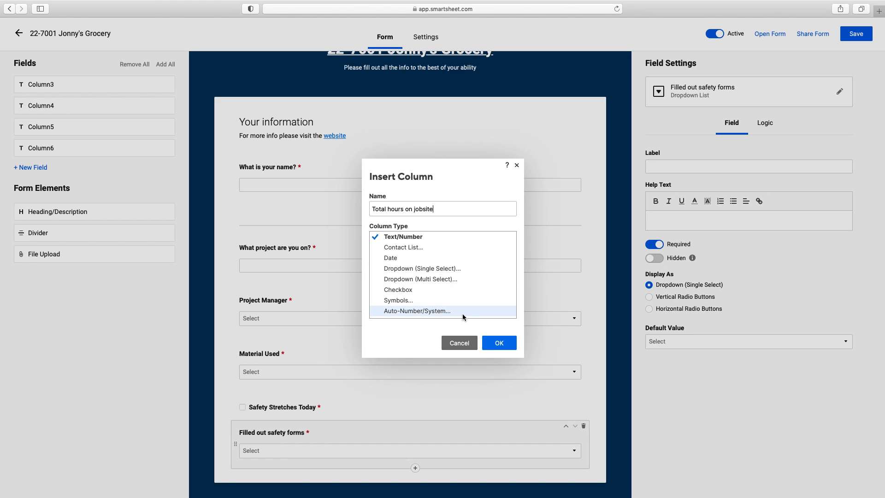
{"action": "left_click", "coordinate": [509, 343]}
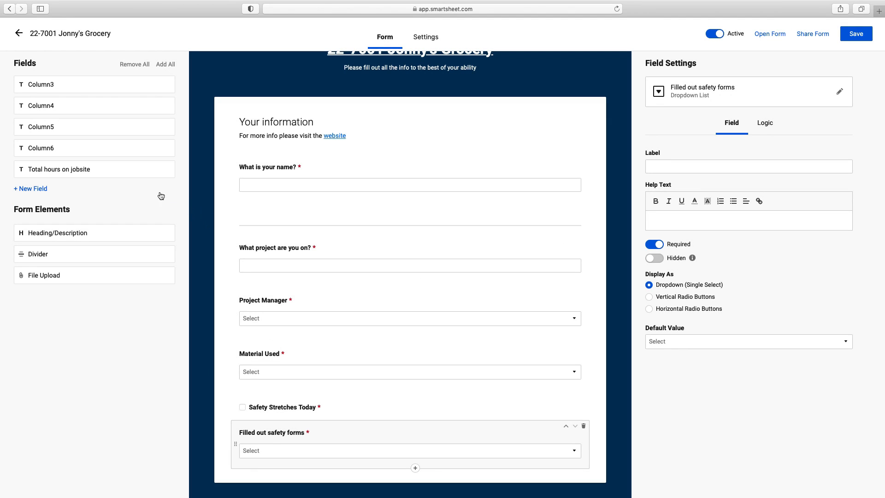
Step: Add Total hours on jobsite to the form, accepting numbers only and required
{"action": "left_click", "coordinate": [115, 172]}
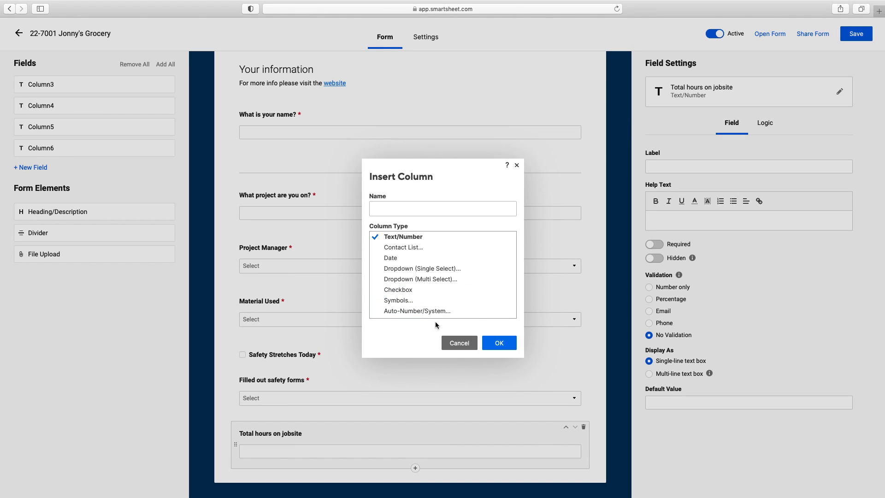
{"action": "left_click", "coordinate": [456, 344]}
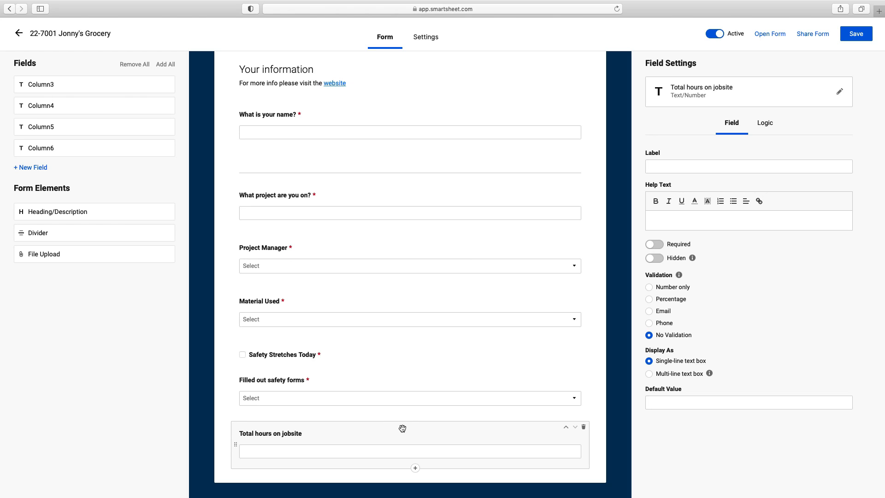
{"action": "left_click", "coordinate": [649, 287]}
{"action": "left_click", "coordinate": [658, 246]}
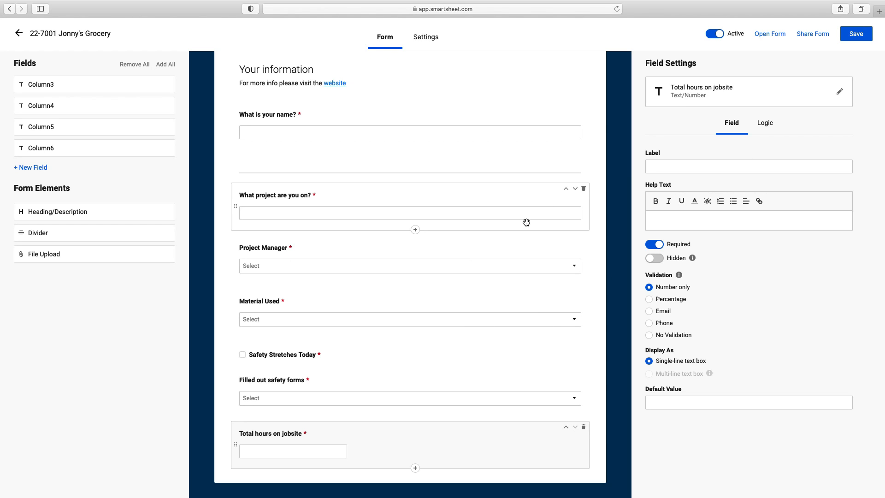
{"action": "scroll", "coordinate": [481, 113], "scroll_direction": "up", "scroll_amount": 3}
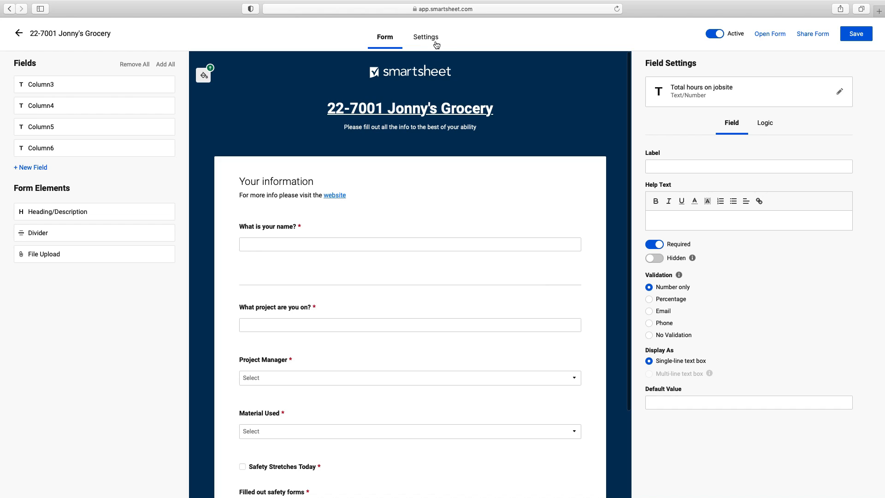
{"action": "left_click", "coordinate": [860, 36]}
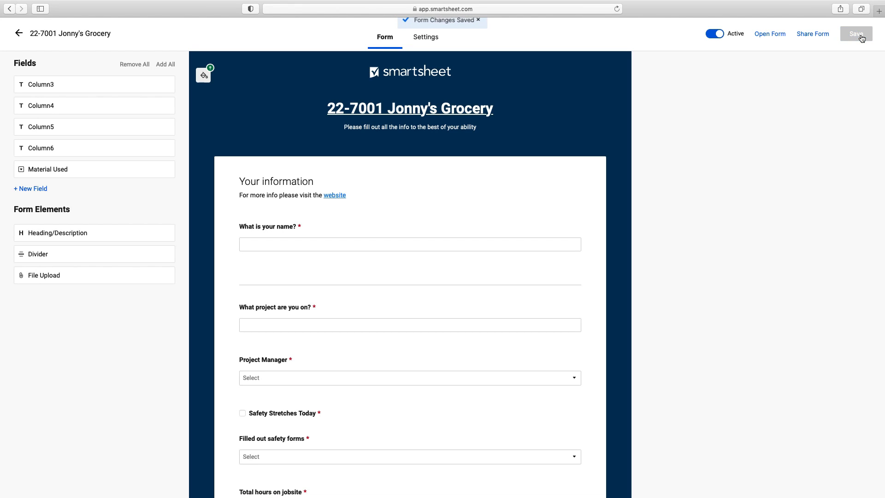
{"action": "left_click", "coordinate": [432, 41]}
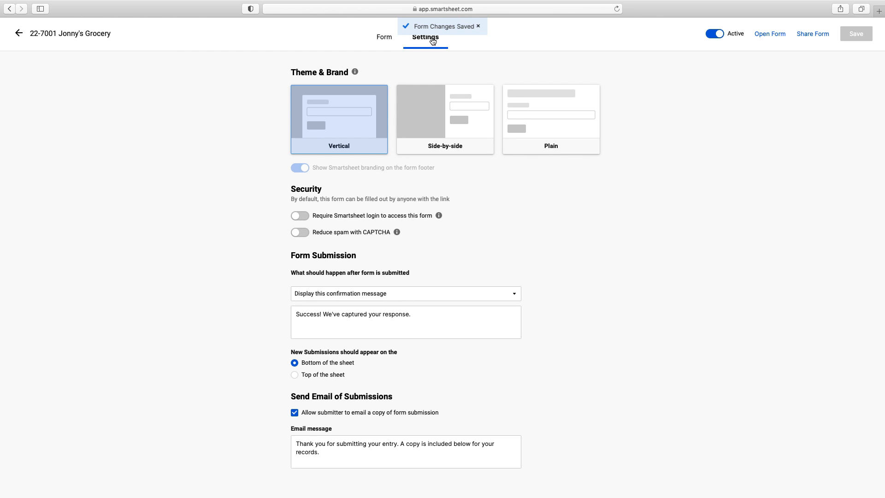
{"action": "left_click", "coordinate": [381, 41]}
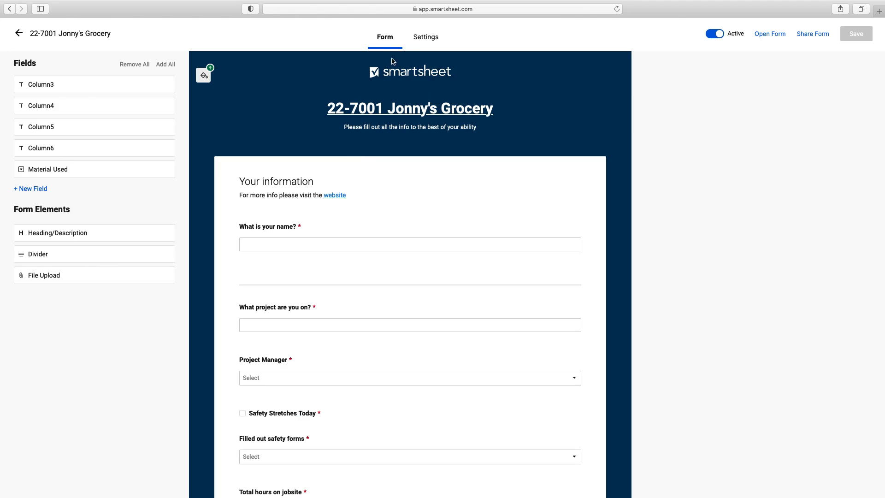
{"action": "left_click", "coordinate": [422, 39]}
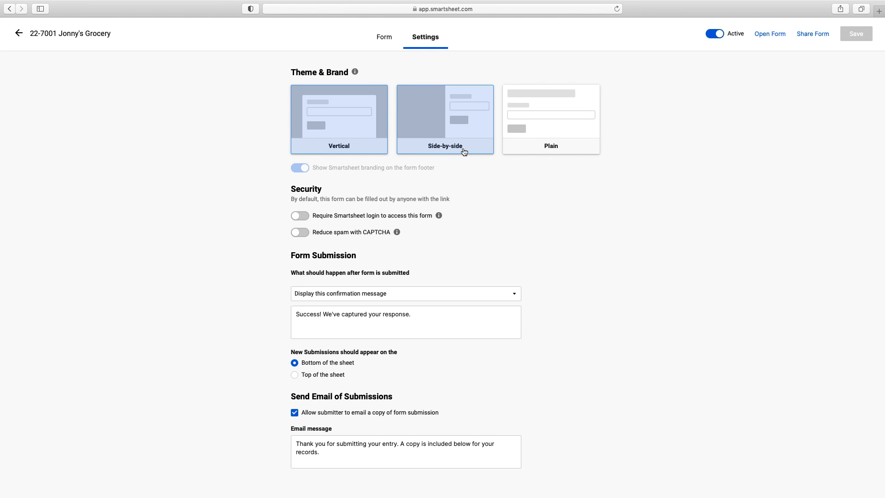
{"action": "left_click", "coordinate": [453, 139]}
{"action": "left_click", "coordinate": [518, 131]}
{"action": "left_click", "coordinate": [422, 131]}
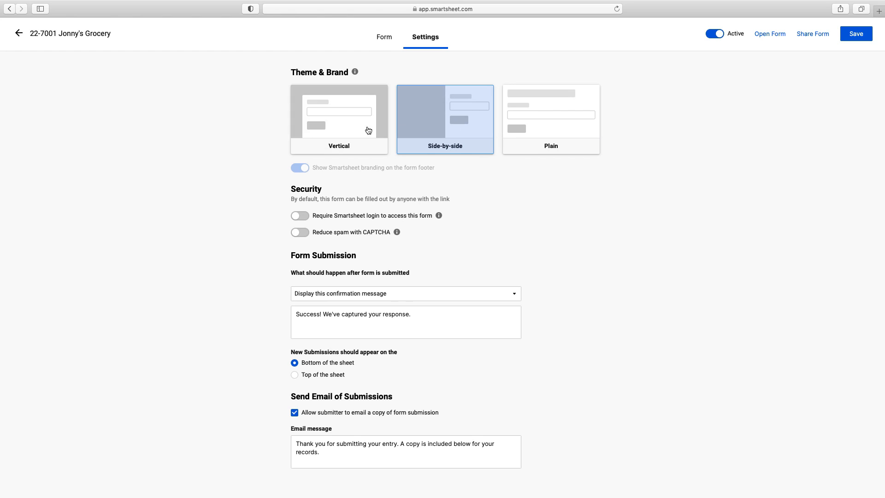
{"action": "left_click", "coordinate": [337, 127]}
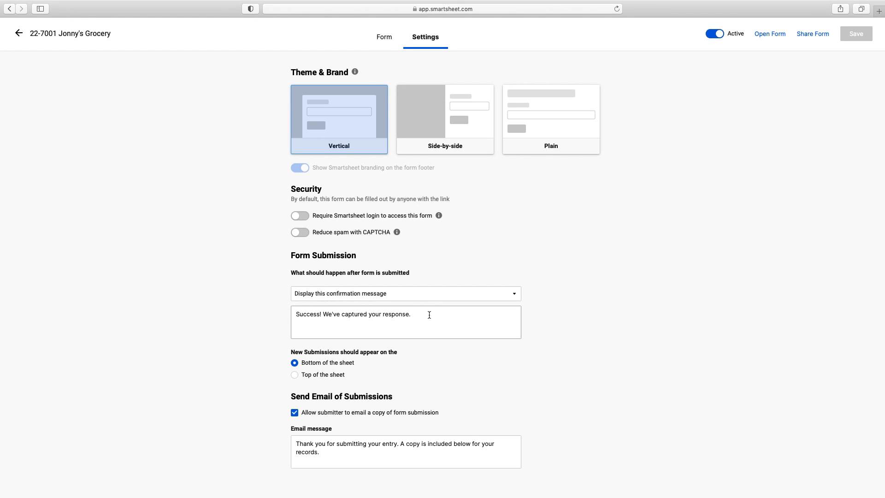
{"action": "left_click", "coordinate": [505, 294]}
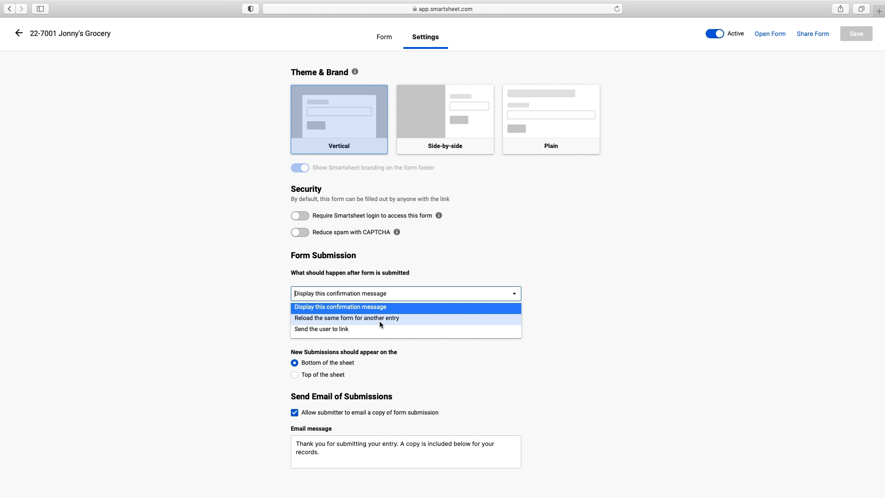
{"action": "left_click", "coordinate": [602, 293]}
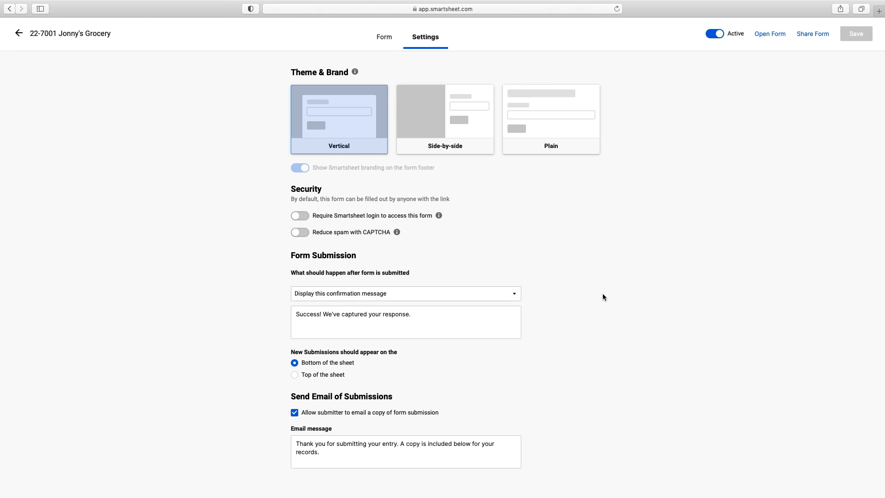
Step: Replace the confirmation message with 'Thank you for filling out your daily progress report. The PM will be notified.'
{"action": "left_click", "coordinate": [440, 312]}
{"action": "left_click_drag", "start_coordinate": [442, 314], "coordinate": [291, 310]}
{"action": "type", "text": "Tha"}
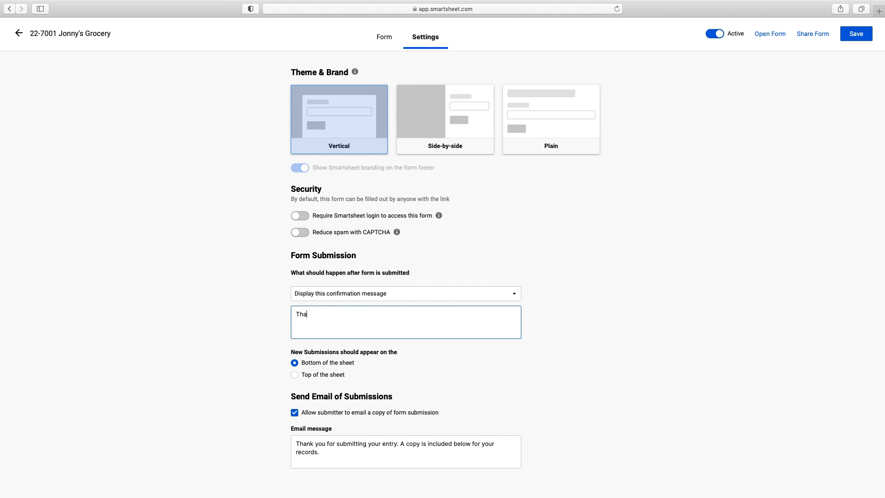
{"action": "type", "text": "nk you for fillning out your daily progress "}
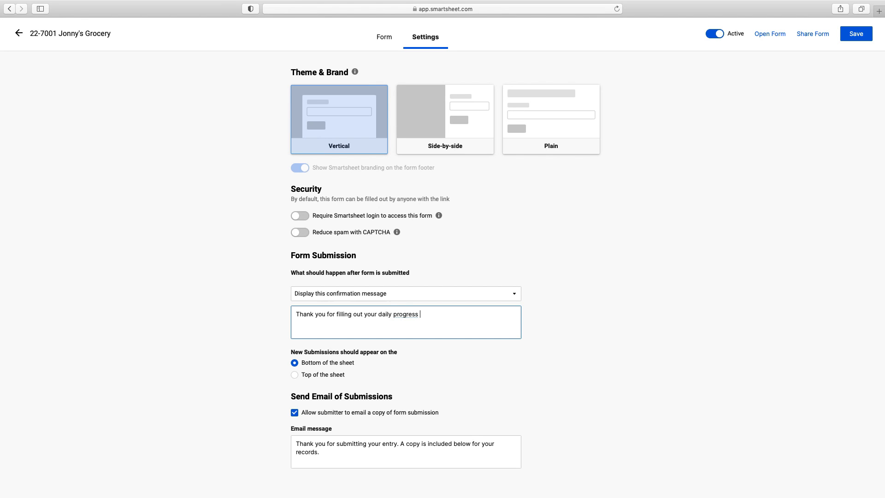
{"action": "type", "text": "report. The PM will be noti"}
Step: Save the form settings and return to the form builder
{"action": "left_click", "coordinate": [858, 34]}
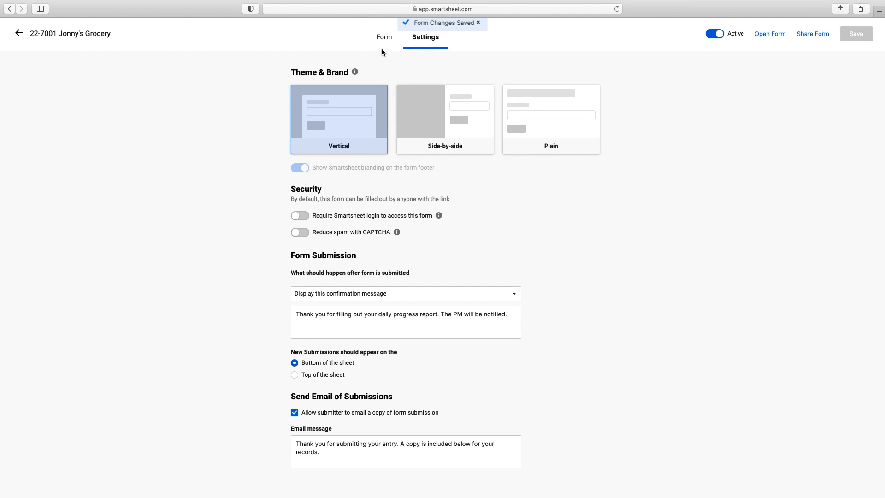
{"action": "left_click", "coordinate": [383, 35]}
{"action": "scroll", "coordinate": [435, 252], "scroll_direction": "down", "scroll_amount": 3}
{"action": "scroll", "coordinate": [436, 251], "scroll_direction": "up", "scroll_amount": 3}
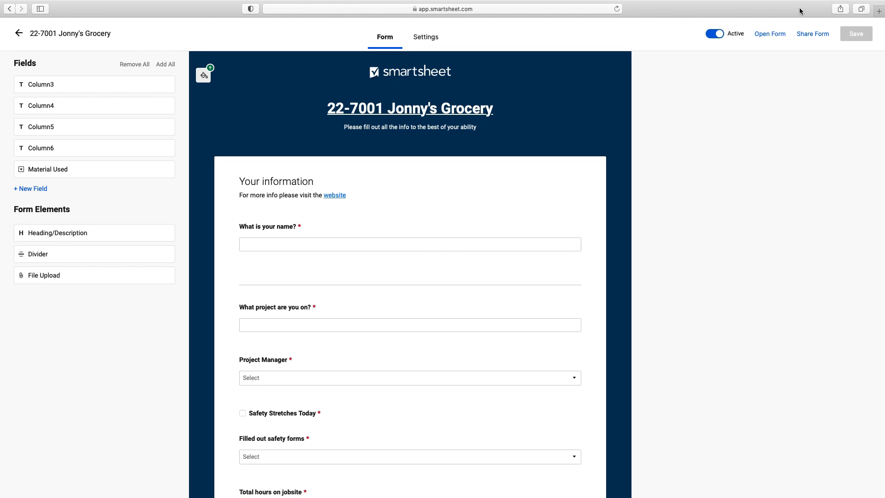
Step: Open the live form in a new tab and close the extra blank tab
{"action": "left_click", "coordinate": [774, 35]}
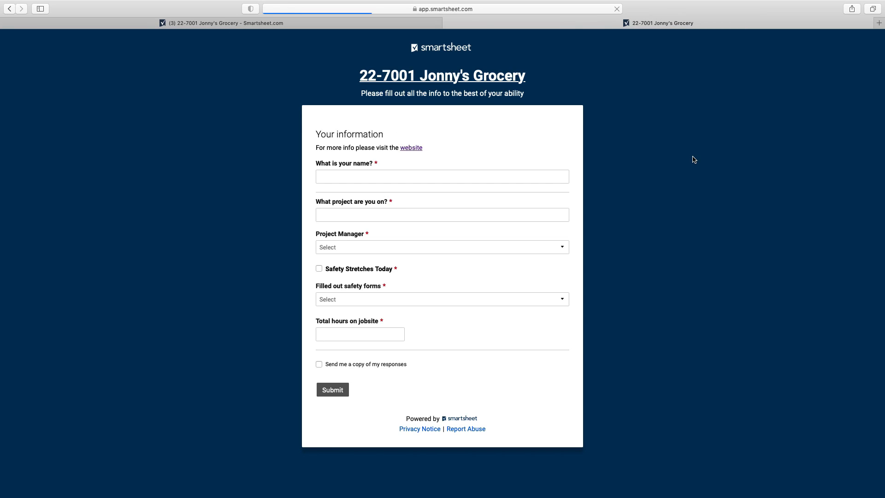
{"action": "left_click", "coordinate": [412, 149]}
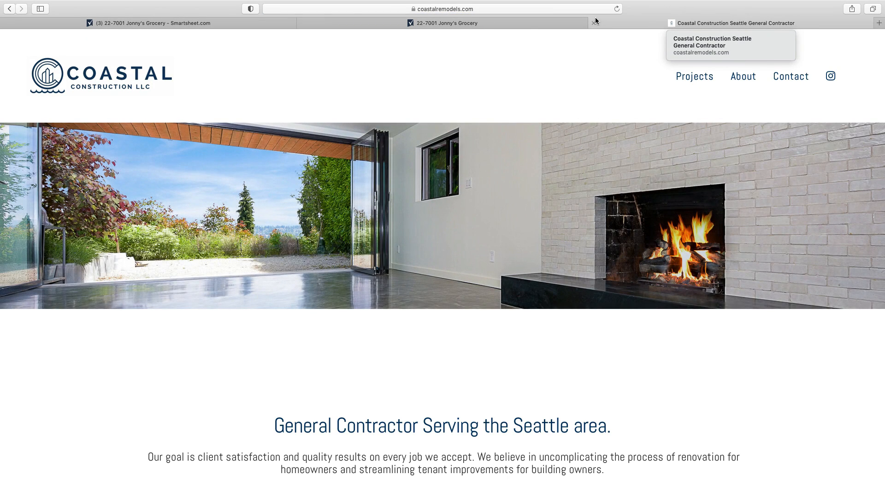
{"action": "left_click", "coordinate": [594, 23]}
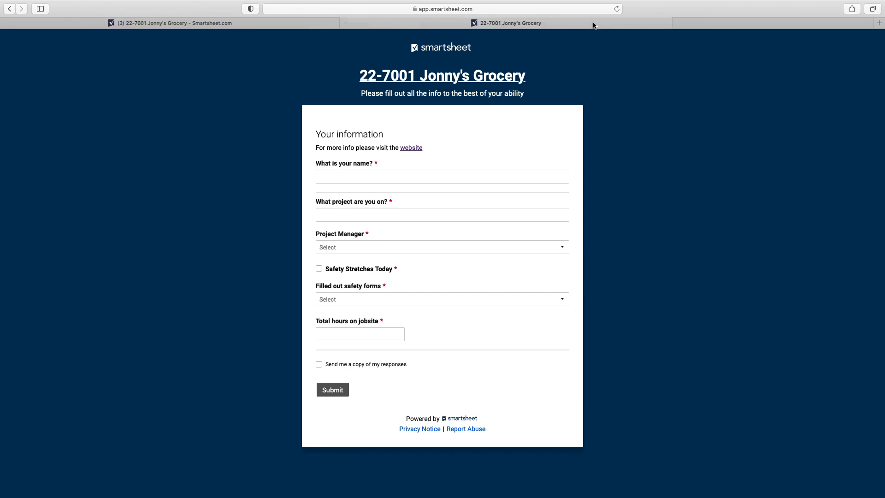
Step: Enter a test name, project 22-7001, the third project manager, safety stretches checked, and 20 hours
{"action": "left_click", "coordinate": [367, 178]}
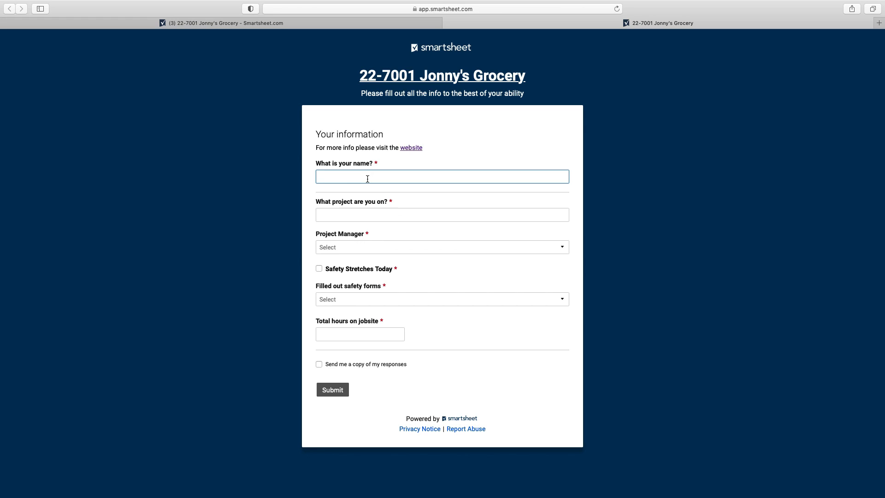
{"action": "type", "text": "Moe"}
{"action": "key", "text": "Tab"}
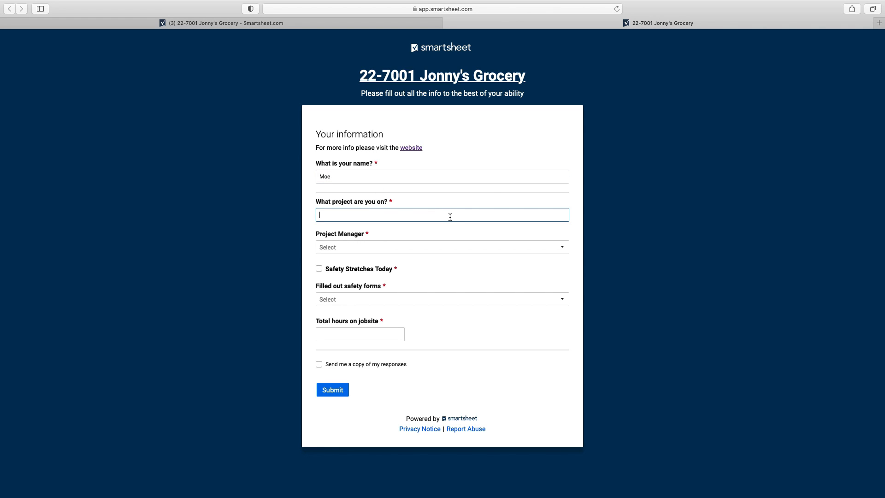
{"action": "type", "text": "22-7001"}
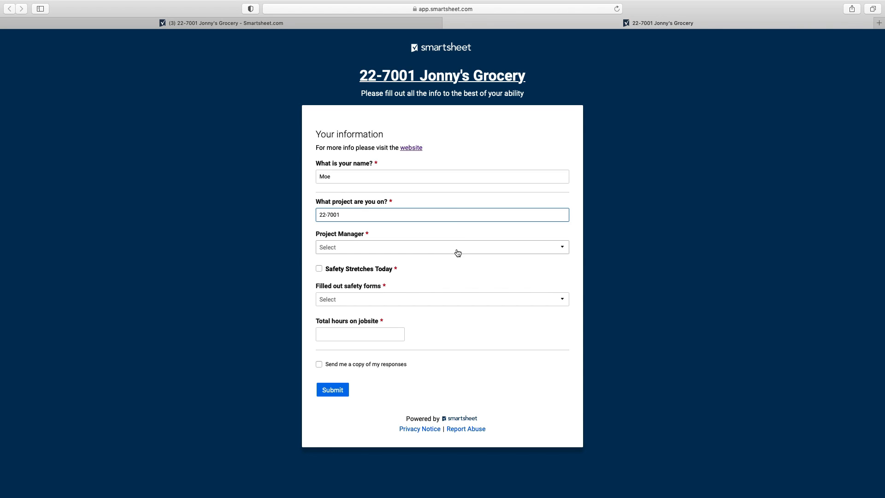
{"action": "left_click", "coordinate": [442, 252]}
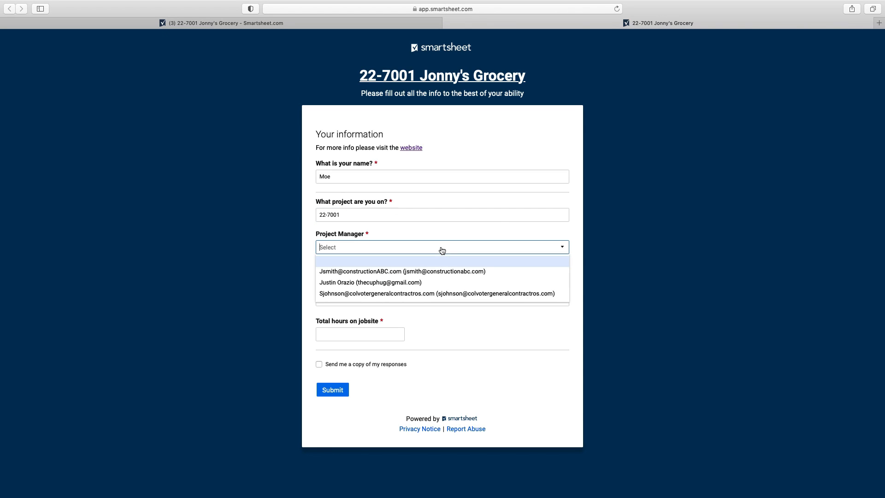
{"action": "left_click", "coordinate": [412, 294]}
{"action": "left_click", "coordinate": [321, 270]}
{"action": "left_click", "coordinate": [394, 335]}
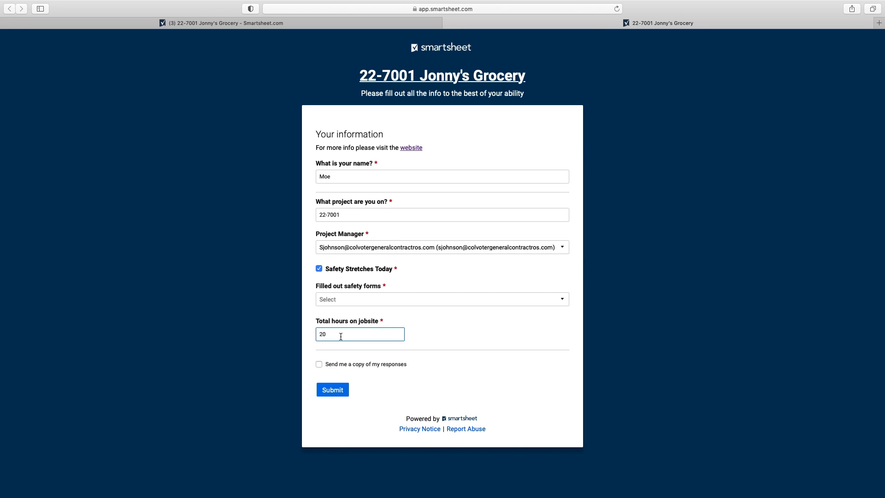
Step: Answer YES for Filled out safety forms and submit the response
{"action": "left_click", "coordinate": [328, 394]}
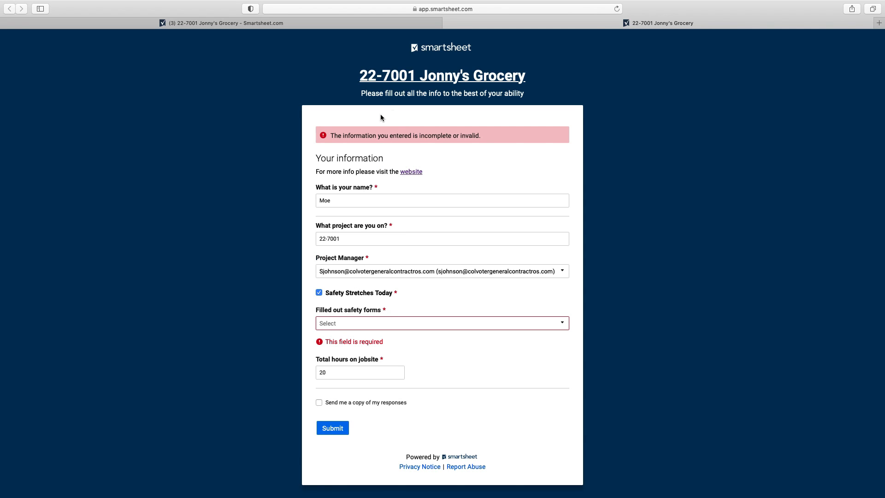
{"action": "left_click", "coordinate": [343, 324]}
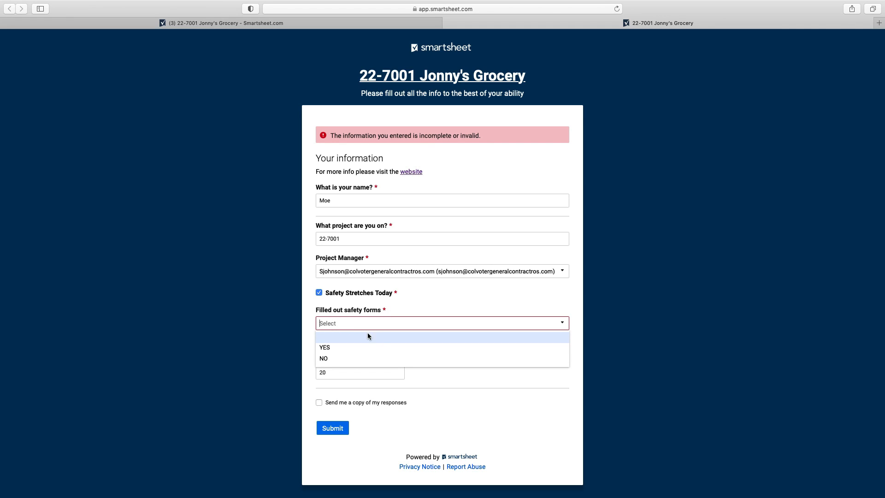
{"action": "left_click", "coordinate": [337, 348]}
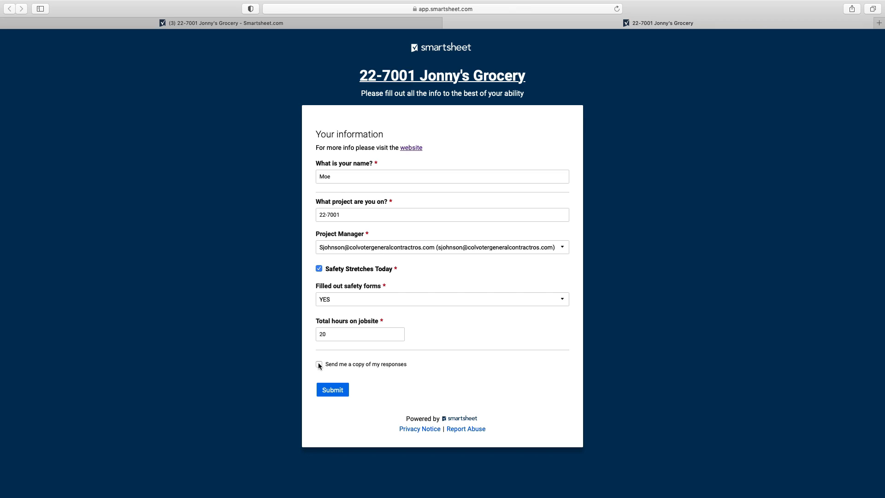
{"action": "left_click", "coordinate": [339, 391]}
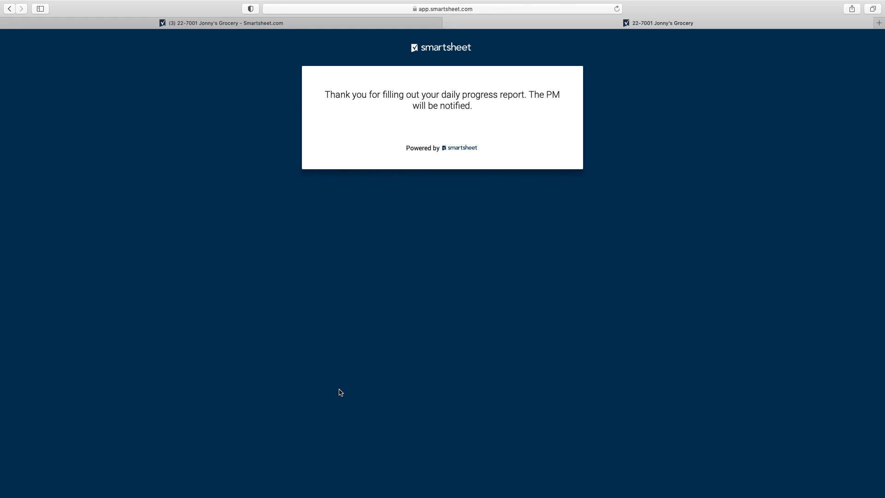
{"action": "left_click", "coordinate": [447, 23]}
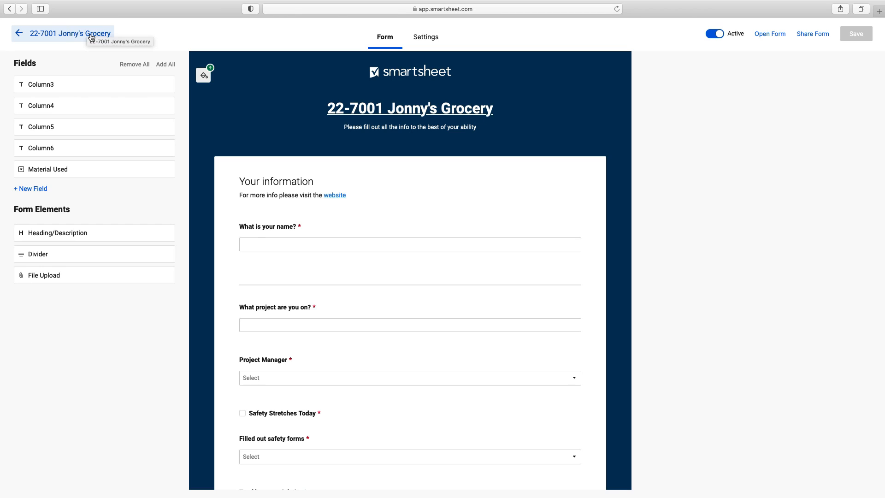
Step: Go back to the 22-7001 Jonny's Grocery sheet, close the forms overview, and reload the page
{"action": "left_click", "coordinate": [45, 34]}
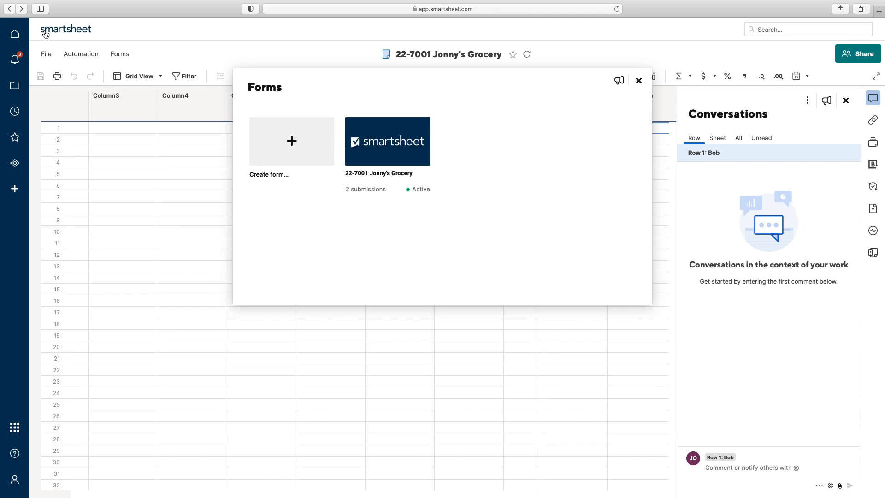
{"action": "left_click", "coordinate": [638, 82]}
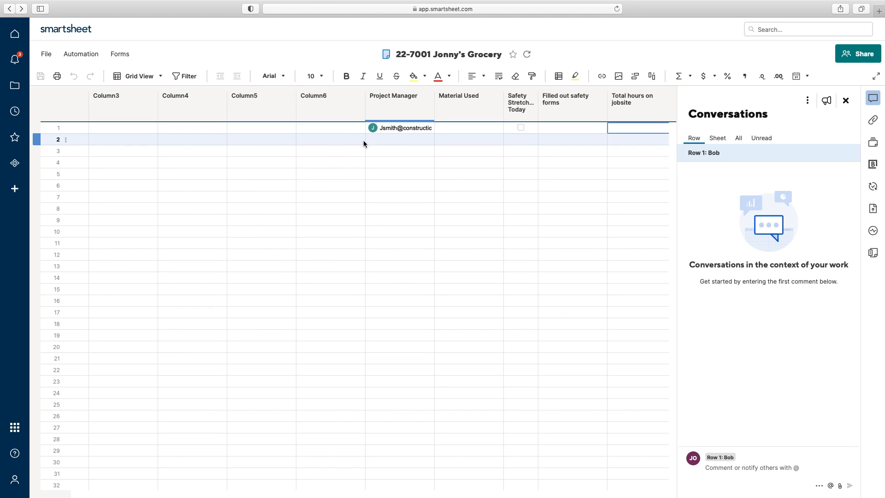
{"action": "left_click", "coordinate": [617, 8]}
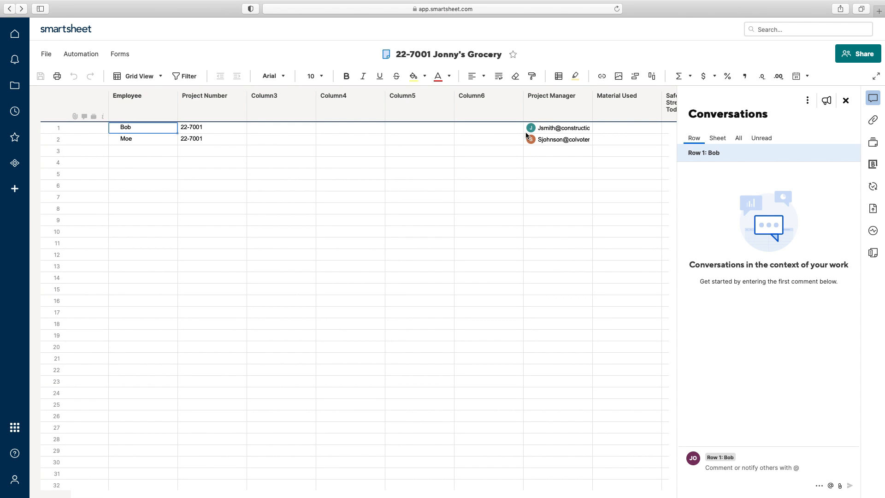
Step: Delete the empty Column3 and Column4 through Column6 from the sheet
{"action": "left_click", "coordinate": [273, 99]}
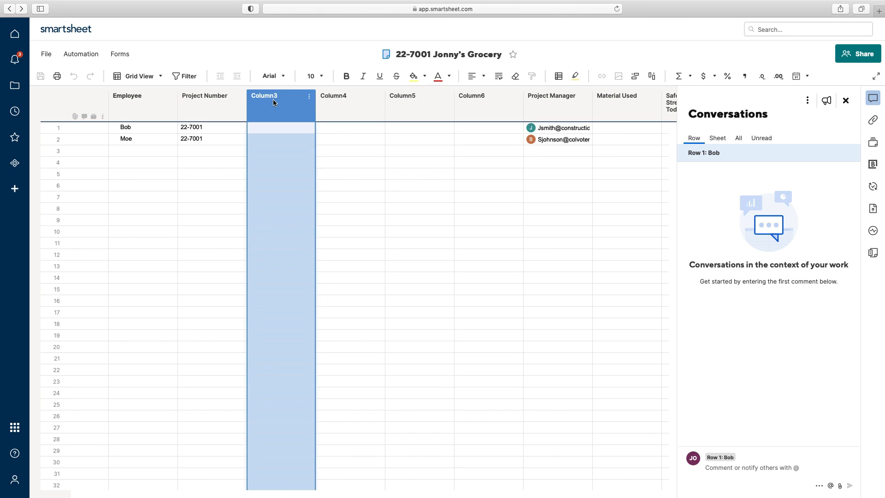
{"action": "right_click", "coordinate": [273, 99]}
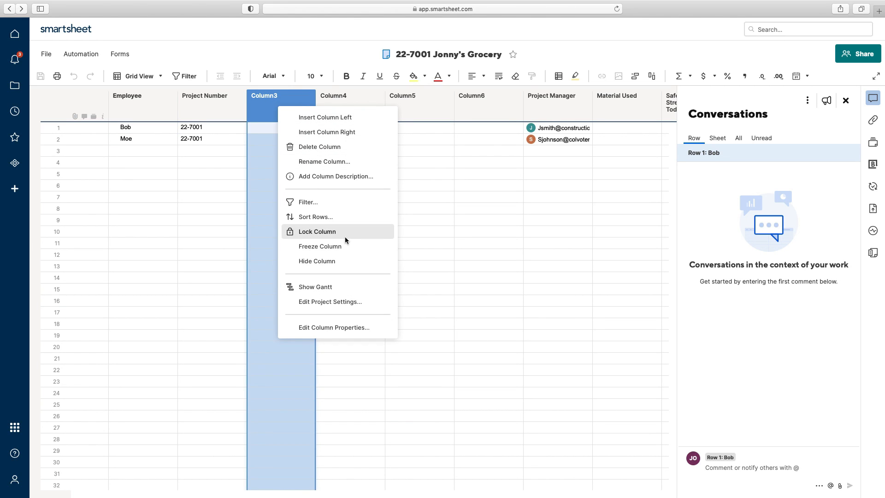
{"action": "left_click", "coordinate": [342, 148]}
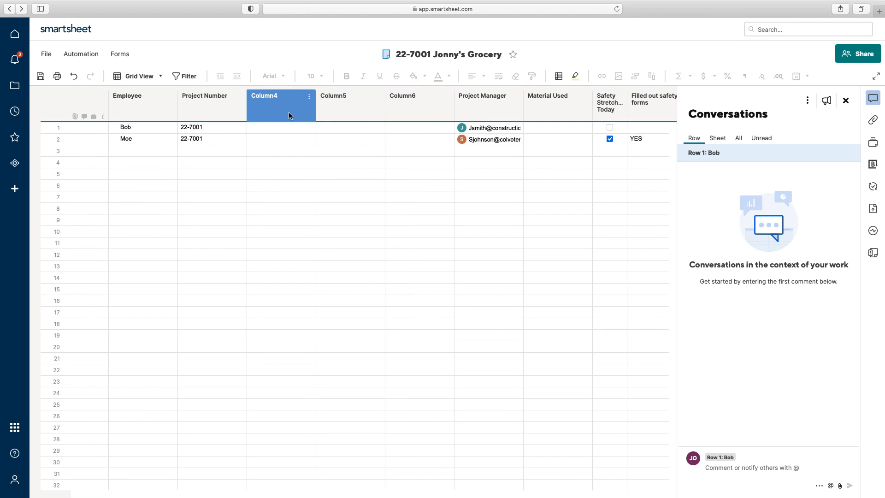
{"action": "left_click_drag", "start_coordinate": [288, 112], "coordinate": [415, 112]}
{"action": "right_click", "coordinate": [331, 114]}
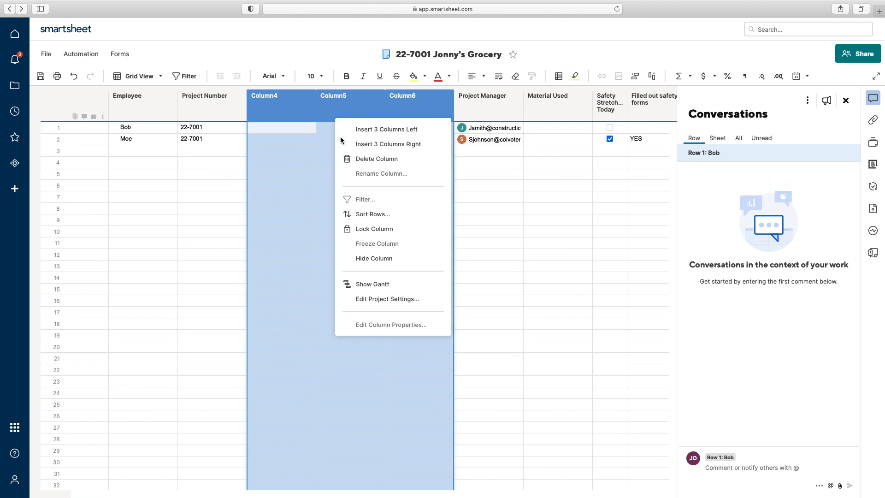
{"action": "left_click", "coordinate": [370, 158]}
Step: Set row 2's Material Used cell to drain pipes
{"action": "left_click", "coordinate": [357, 128]}
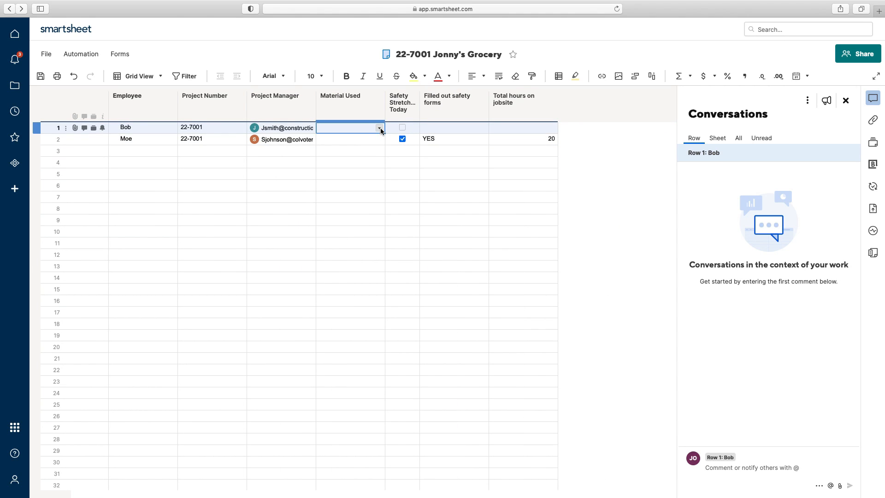
{"action": "left_click", "coordinate": [380, 140]}
{"action": "left_click", "coordinate": [380, 140]}
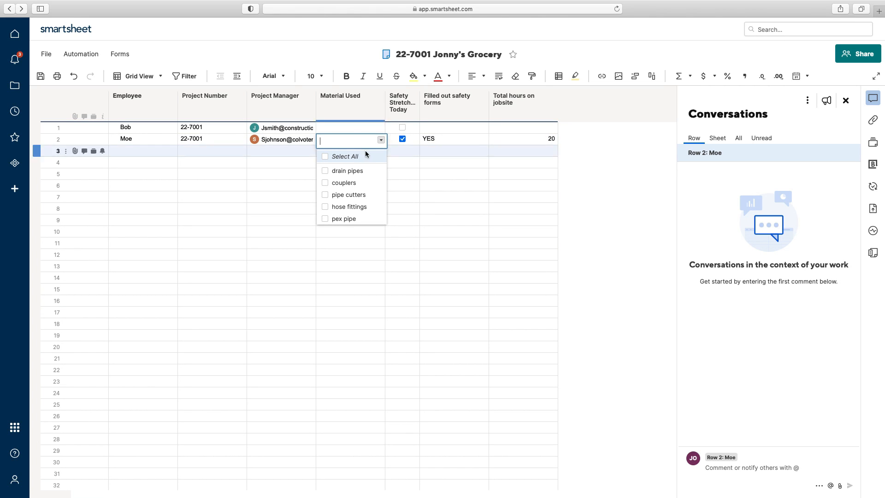
{"action": "left_click", "coordinate": [325, 172]}
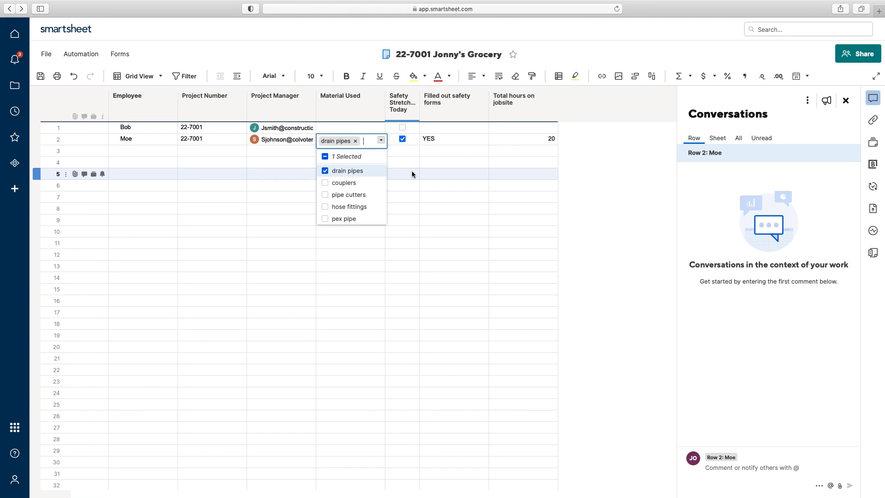
{"action": "left_click", "coordinate": [443, 173]}
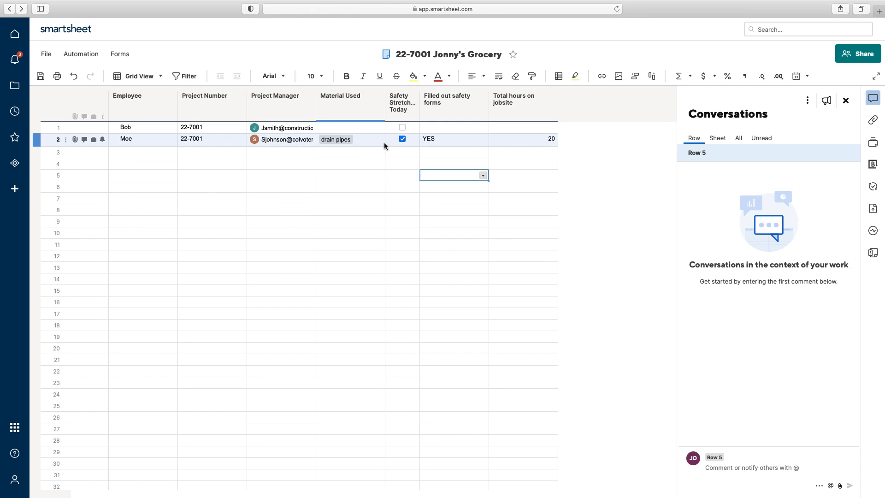
{"action": "left_click", "coordinate": [525, 108]}
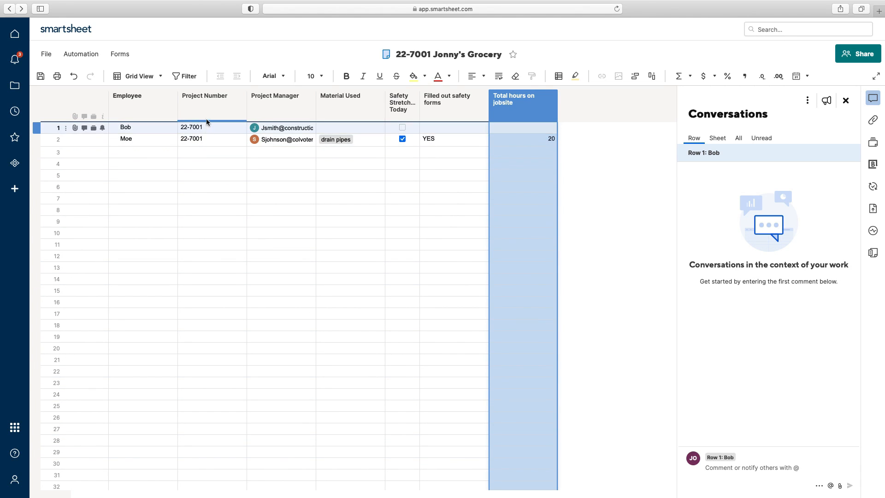
Step: Drag Project Number to the left of Employee, open and close the summary panel, then save the sheet
{"action": "left_click_drag", "start_coordinate": [217, 103], "coordinate": [119, 104]}
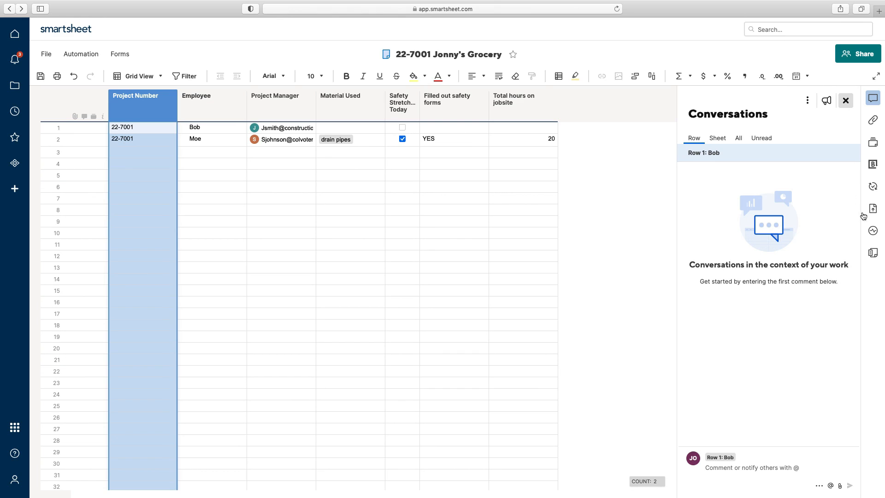
{"action": "left_click", "coordinate": [874, 253]}
{"action": "left_click", "coordinate": [874, 253]}
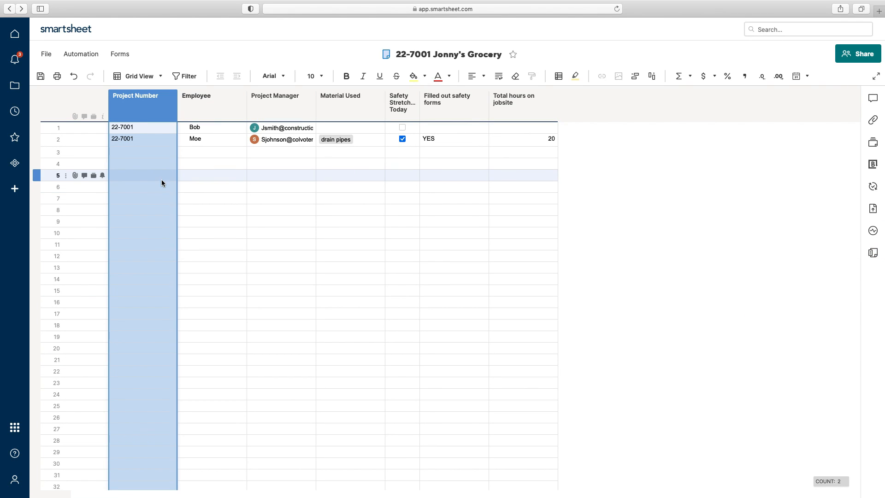
{"action": "left_click", "coordinate": [45, 80]}
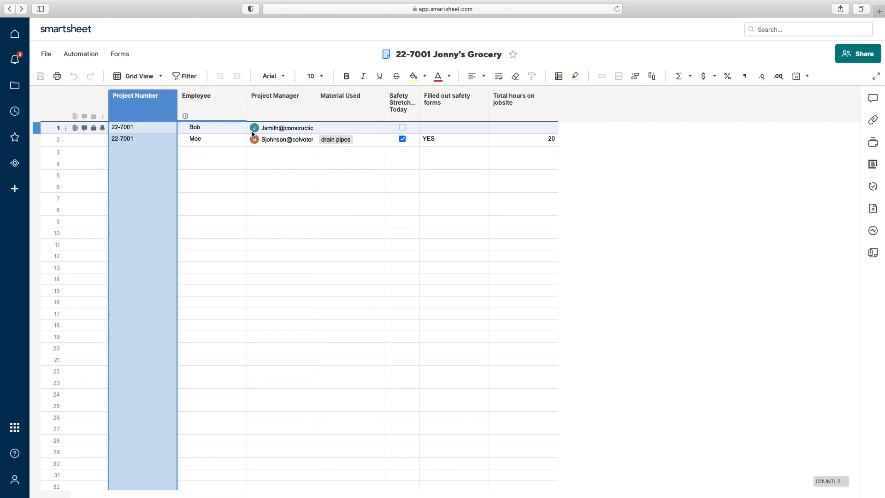
Step: Set the font size of all columns to 12, leaving the text unbolded
{"action": "key", "text": "shift+Right"}
{"action": "key", "text": "shift+Right"}
{"action": "key", "text": "shift+Right"}
{"action": "key", "text": "shift+Right"}
{"action": "key", "text": "shift+Right"}
{"action": "key", "text": "shift+Right"}
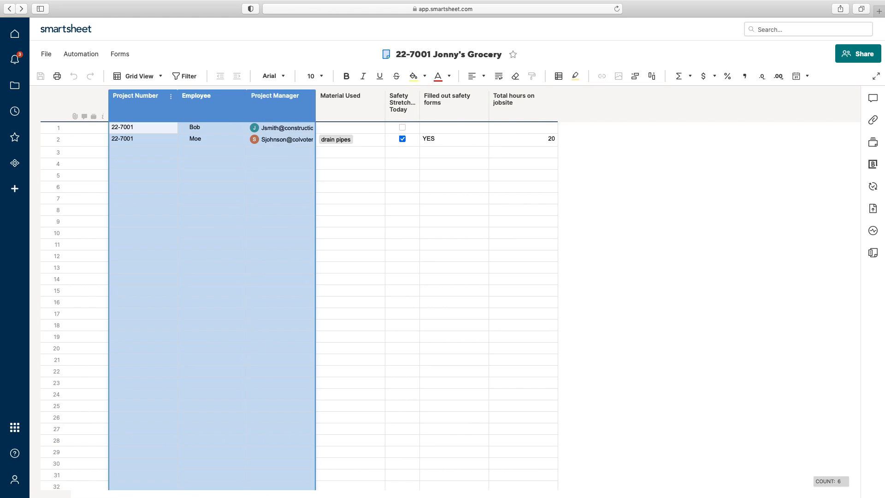
{"action": "left_click", "coordinate": [313, 76]}
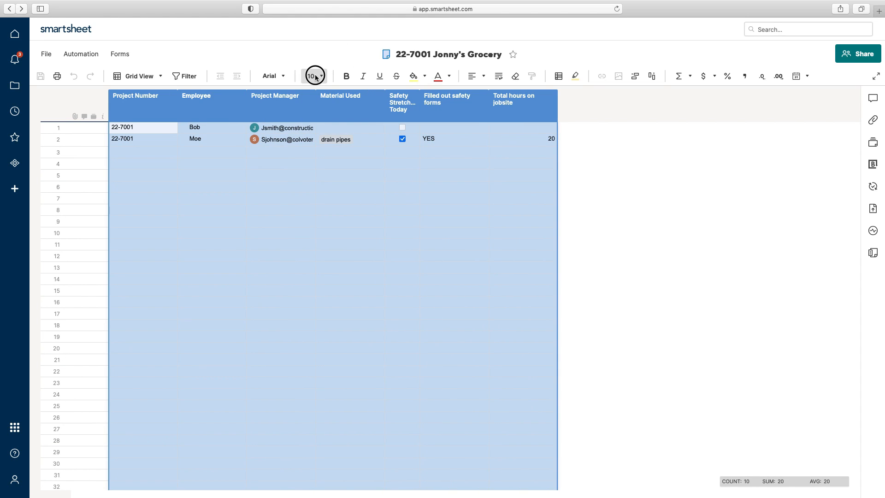
{"action": "left_click", "coordinate": [316, 143]}
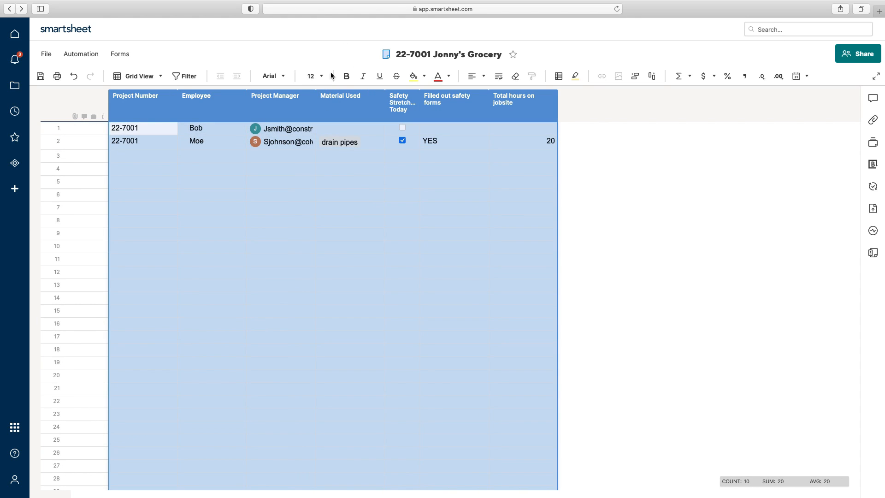
{"action": "left_click", "coordinate": [346, 79]}
{"action": "left_click", "coordinate": [346, 79]}
{"action": "left_click", "coordinate": [188, 233]}
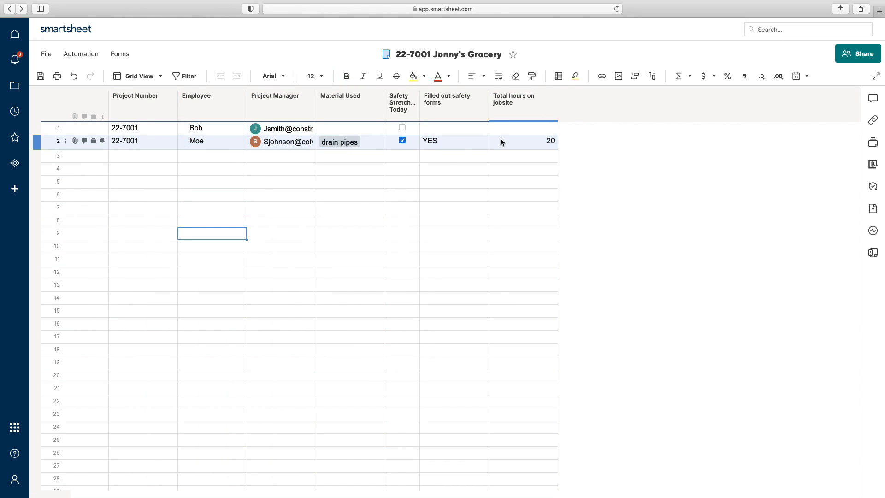
Step: Middle- and center-align the Material Used through Total hours on jobsite columns
{"action": "left_click", "coordinate": [333, 116]}
{"action": "left_click_drag", "start_coordinate": [333, 113], "coordinate": [520, 113]}
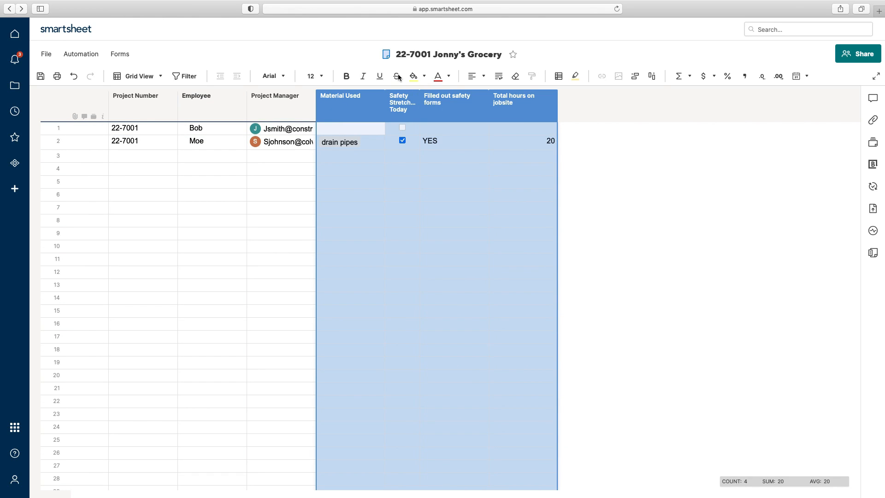
{"action": "left_click", "coordinate": [477, 76]}
{"action": "left_click", "coordinate": [479, 117]}
{"action": "left_click", "coordinate": [475, 78]}
{"action": "left_click", "coordinate": [481, 95]}
{"action": "left_click", "coordinate": [475, 208]}
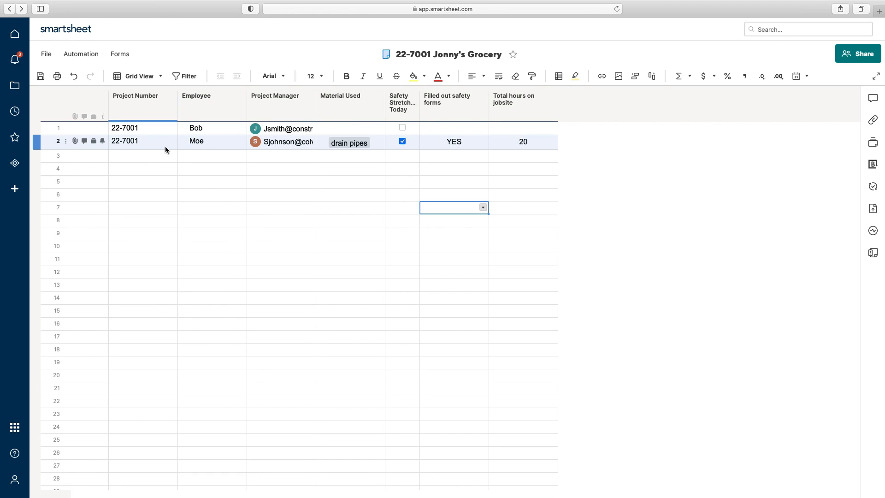
{"action": "right_click", "coordinate": [146, 107]}
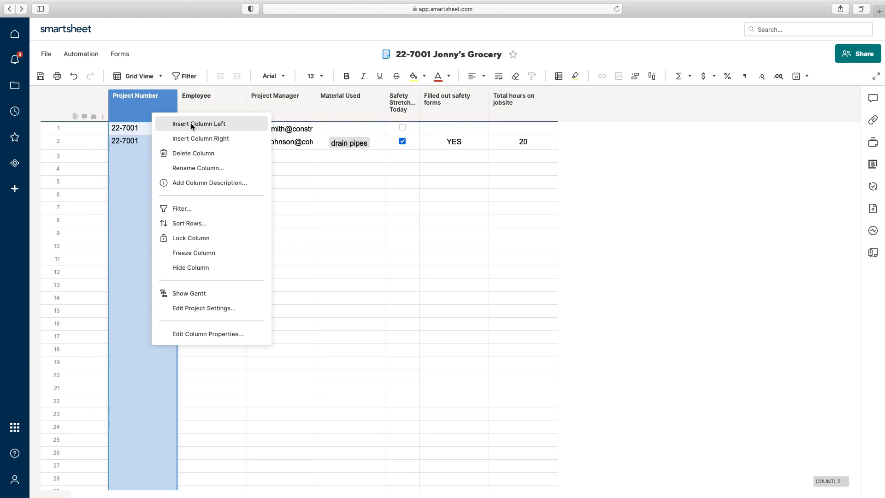
Step: Insert a Created (Date) system column left of Project Number, then save so the timestamps fill in
{"action": "right_click", "coordinate": [131, 98]}
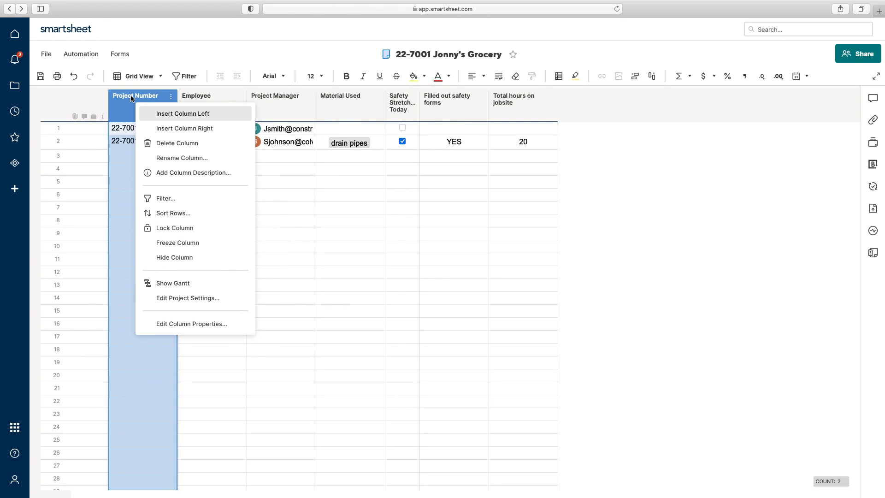
{"action": "left_click", "coordinate": [188, 114]}
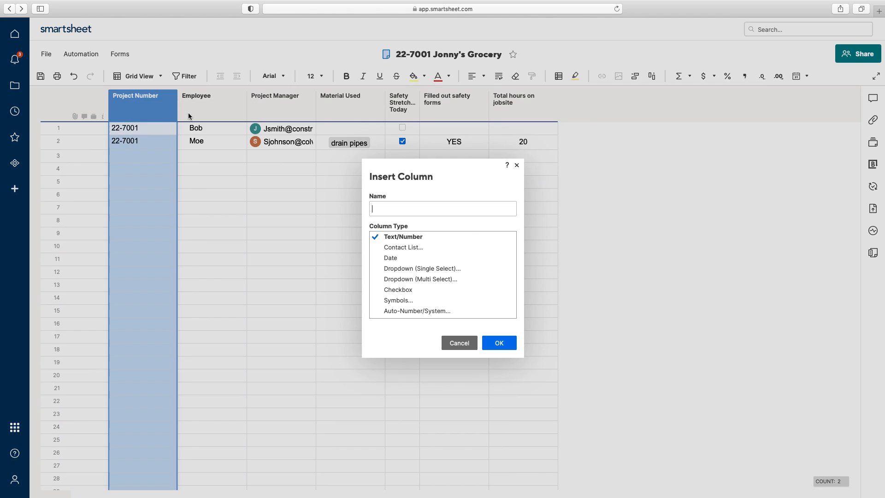
{"action": "left_click", "coordinate": [401, 312]}
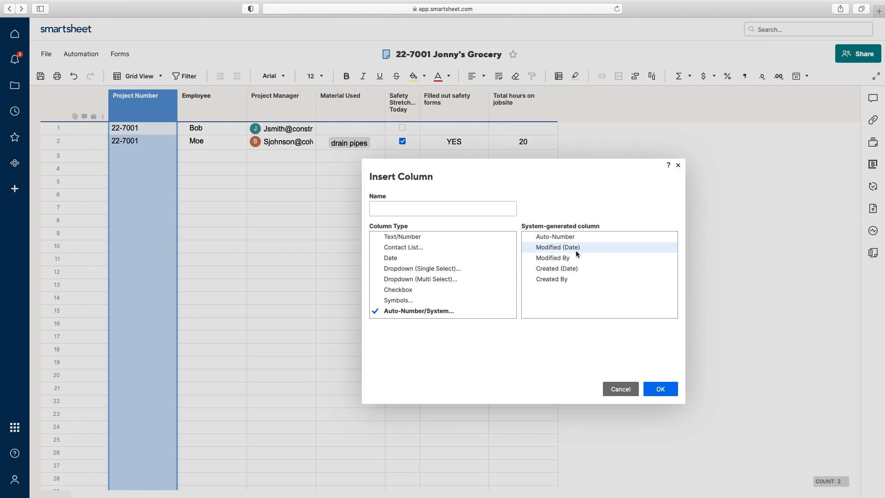
{"action": "left_click", "coordinate": [578, 270]}
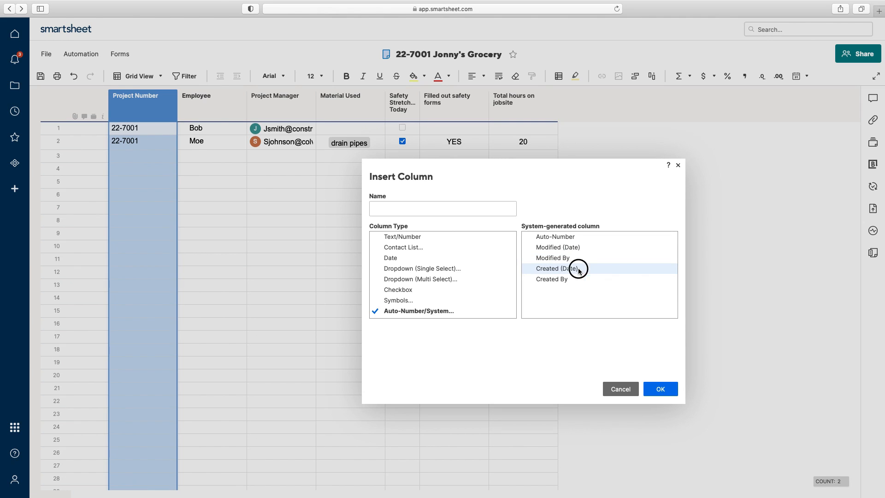
{"action": "left_click", "coordinate": [658, 389]}
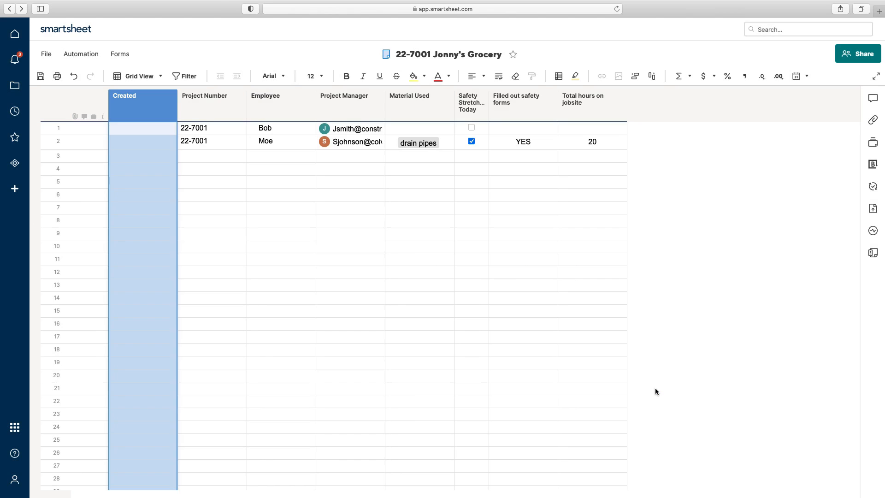
{"action": "left_click", "coordinate": [450, 312]}
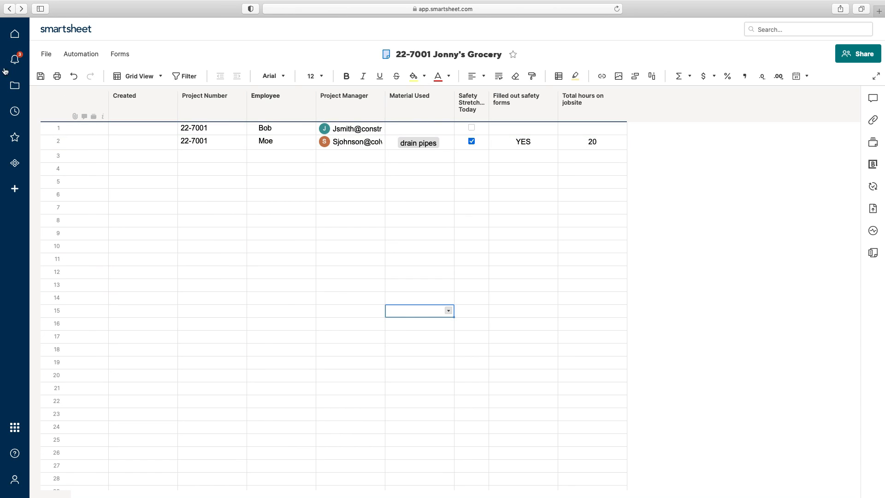
{"action": "left_click", "coordinate": [40, 76]}
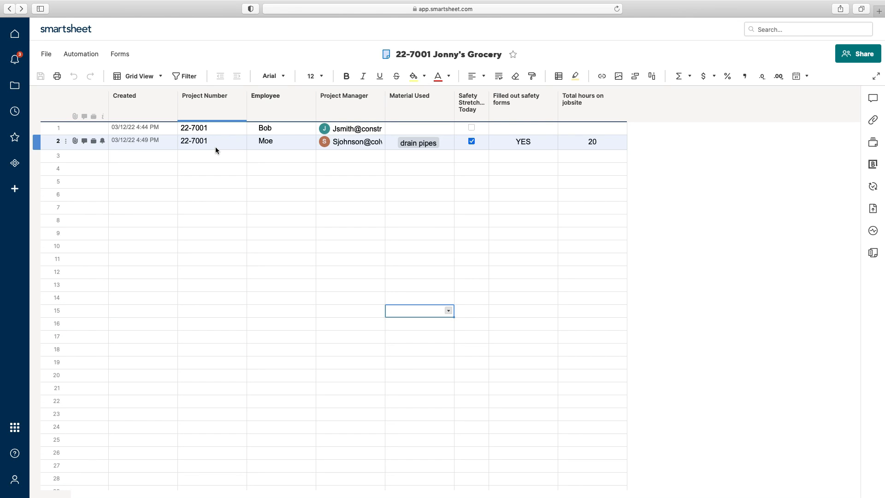
{"action": "left_click", "coordinate": [144, 111]}
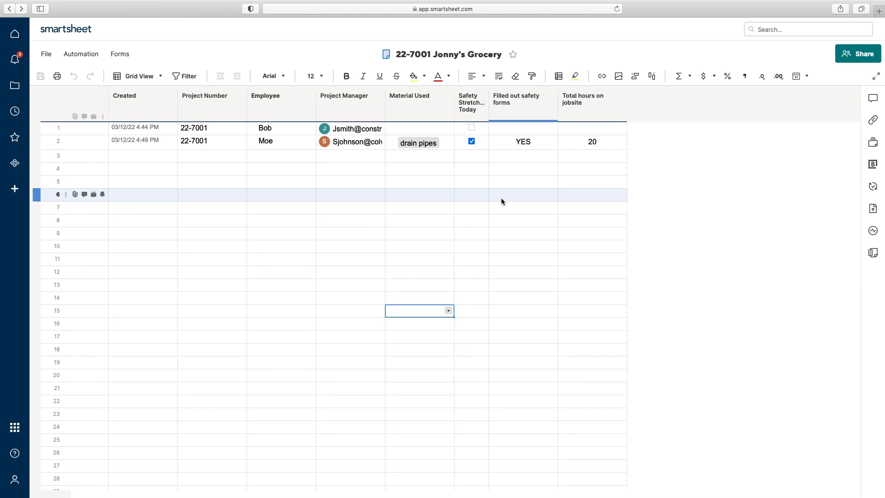
{"action": "left_click", "coordinate": [873, 232]}
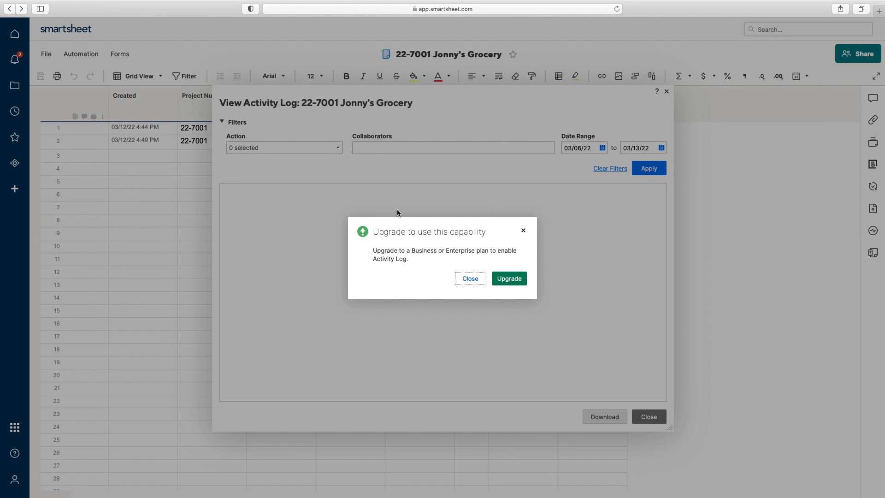
{"action": "left_click", "coordinate": [470, 278]}
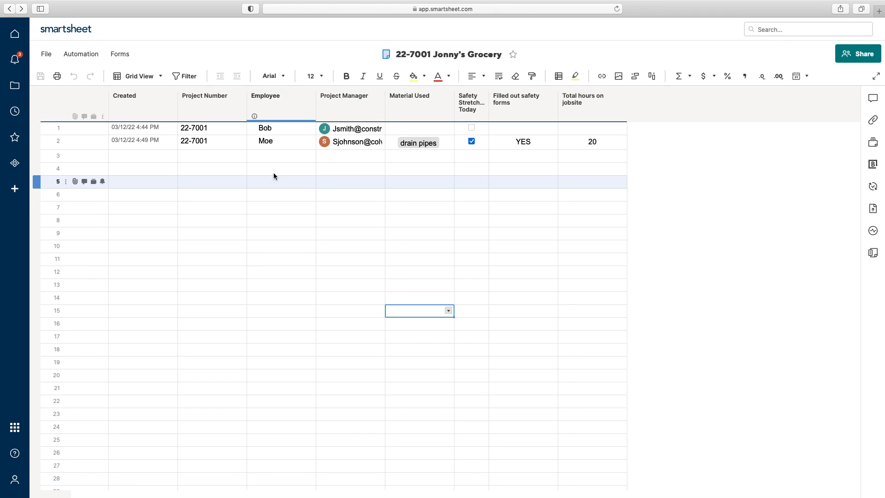
Step: Begin inserting a column left of Created, then cancel it
{"action": "right_click", "coordinate": [161, 98]}
{"action": "left_click", "coordinate": [186, 114]}
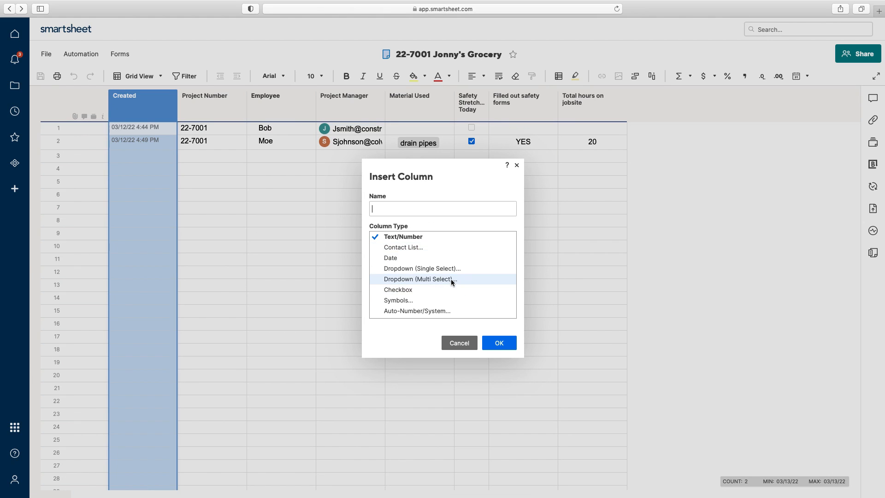
{"action": "left_click", "coordinate": [517, 165]}
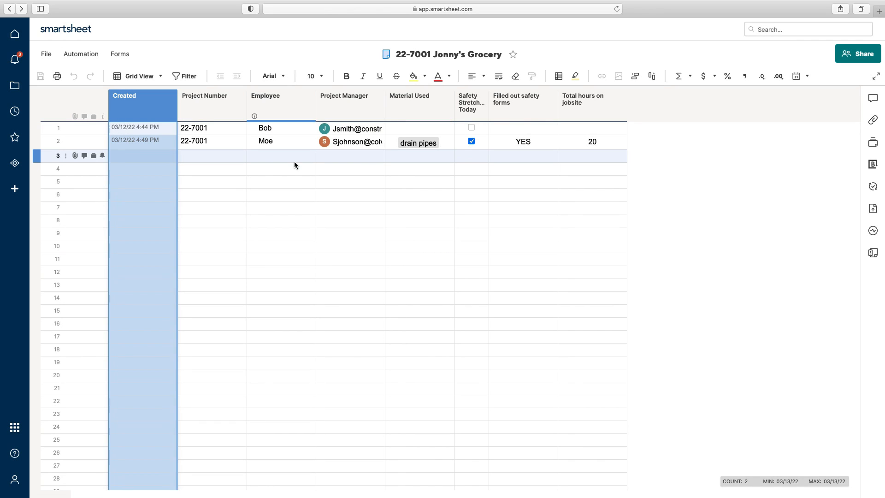
Step: Start a new workflow from Automation, then discard the untitled workflow
{"action": "left_click", "coordinate": [87, 56]}
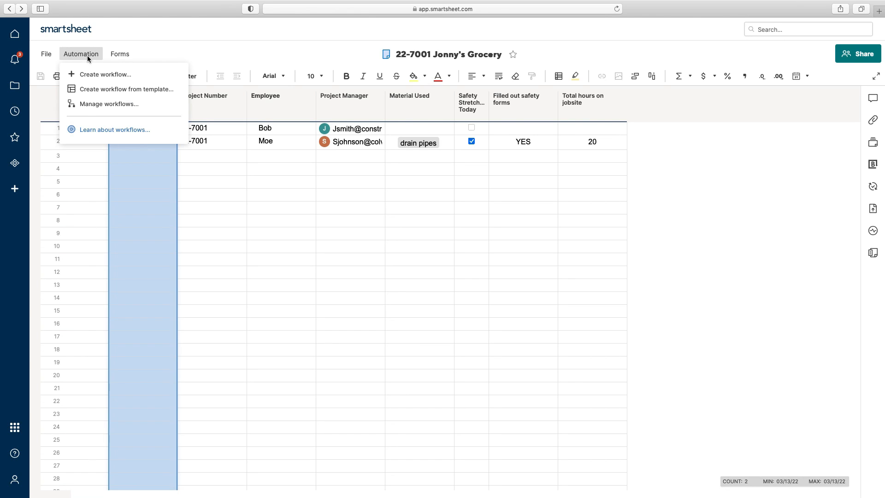
{"action": "left_click", "coordinate": [99, 75]}
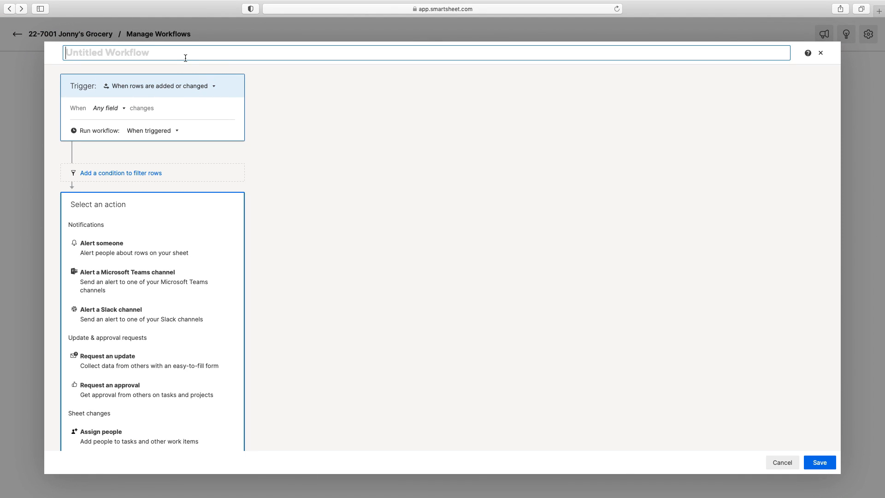
{"action": "left_click", "coordinate": [821, 53]}
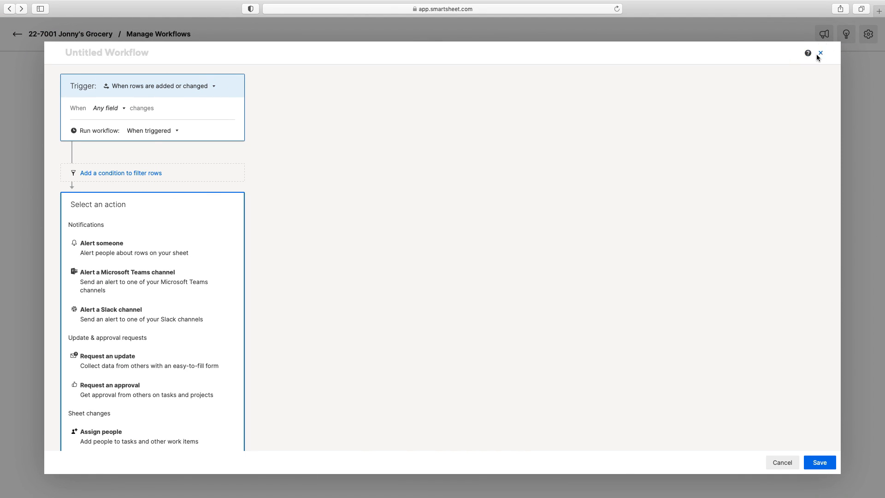
{"action": "left_click", "coordinate": [41, 34]}
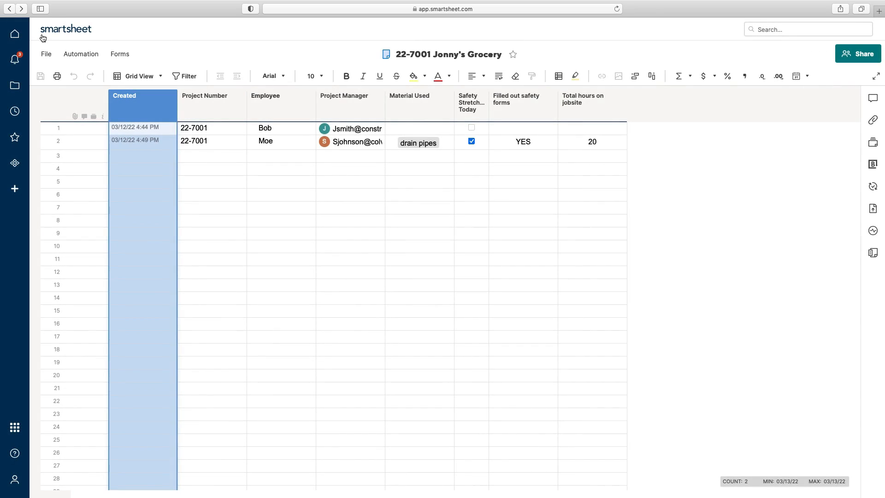
Step: Browse the workflow template gallery, then return to the 22-7001 Jonny's Grocery sheet
{"action": "left_click", "coordinate": [88, 59]}
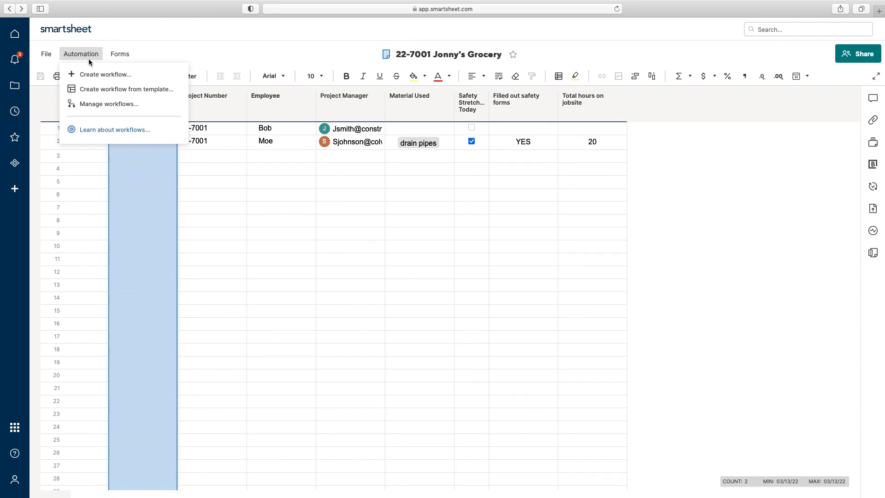
{"action": "left_click", "coordinate": [120, 90]}
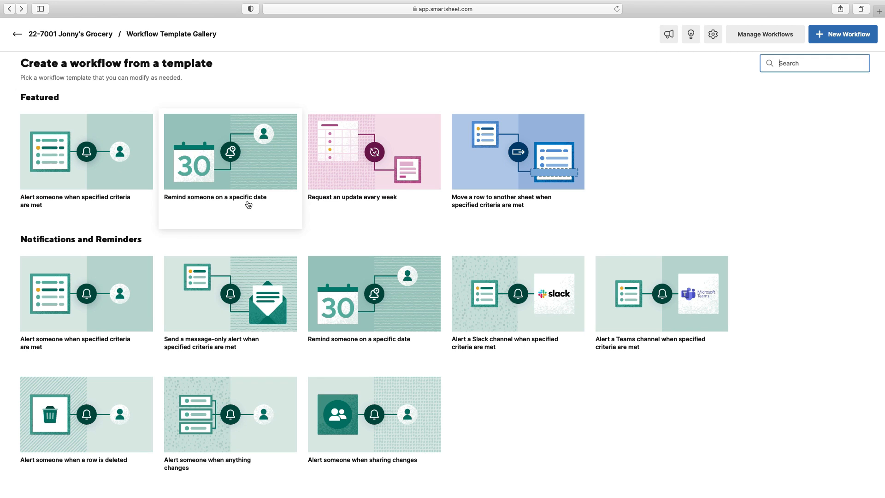
{"action": "scroll", "coordinate": [297, 277], "scroll_direction": "down", "scroll_amount": 6}
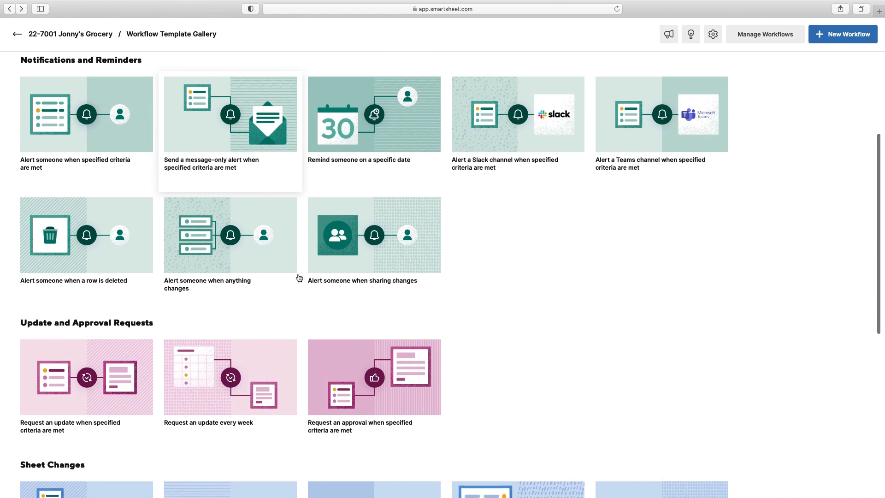
{"action": "scroll", "coordinate": [299, 278], "scroll_direction": "down", "scroll_amount": 6}
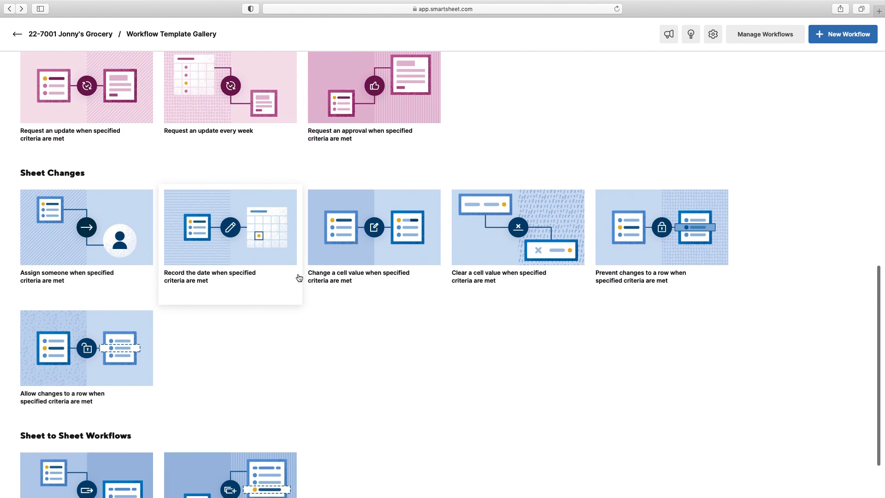
{"action": "scroll", "coordinate": [298, 277], "scroll_direction": "up", "scroll_amount": 12}
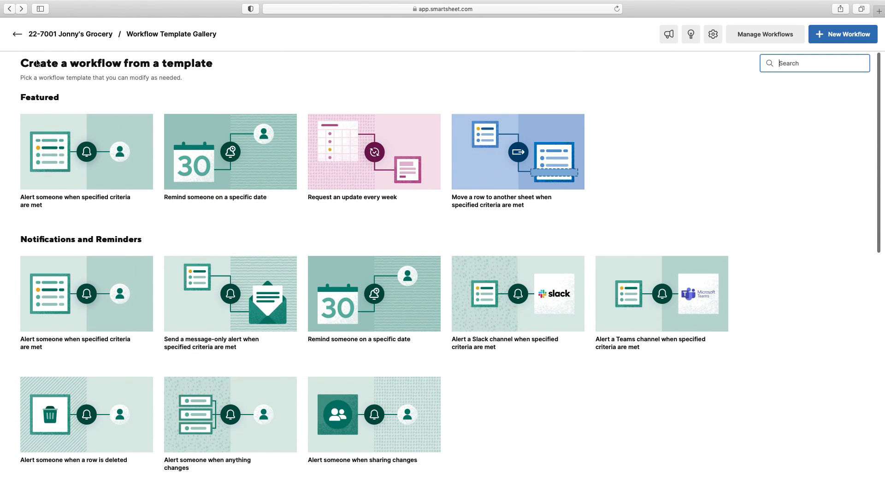
{"action": "left_click", "coordinate": [26, 37]}
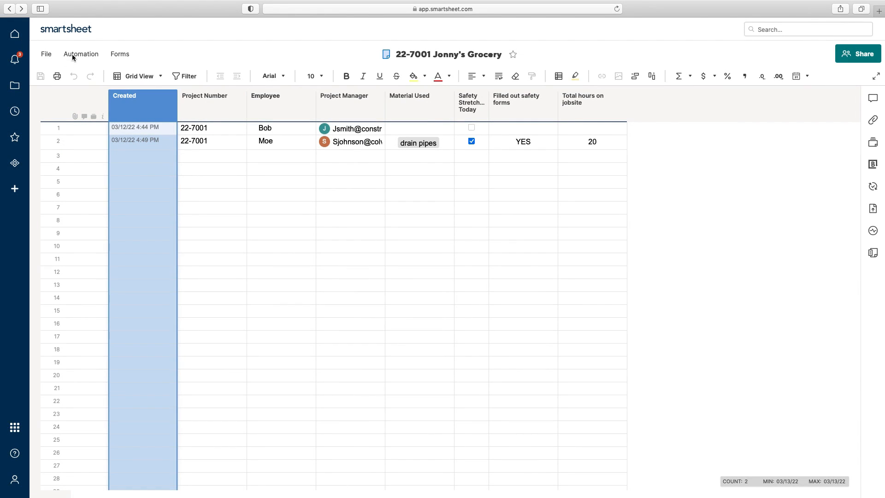
Step: Create a new blank workflow titled 'Project Manager Notified'
{"action": "left_click", "coordinate": [69, 55]}
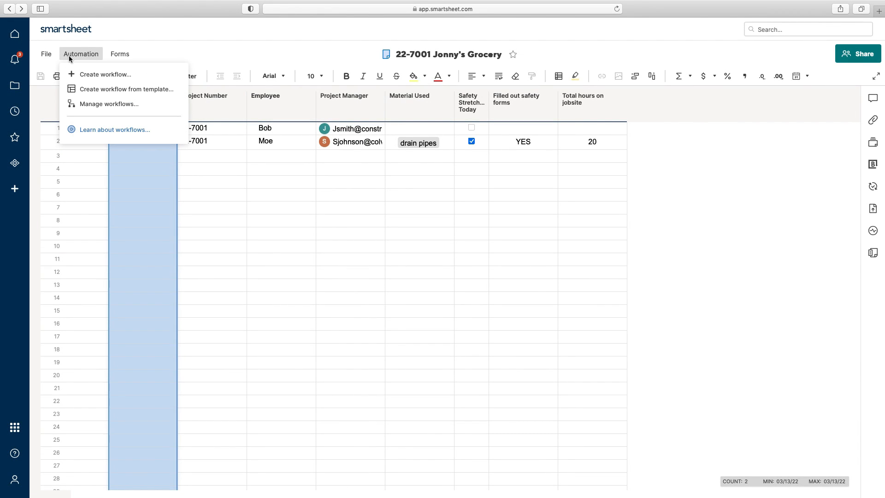
{"action": "left_click", "coordinate": [118, 75]}
{"action": "left_click", "coordinate": [176, 56]}
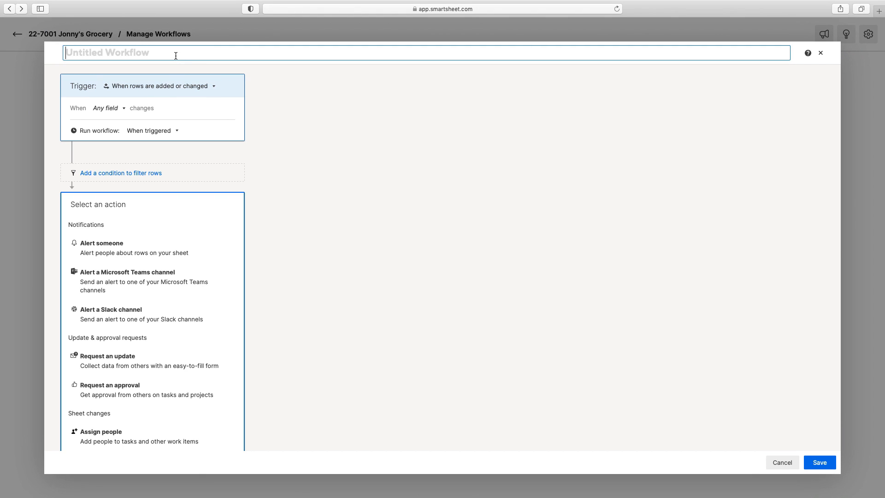
{"action": "type", "text": "Project ama"}
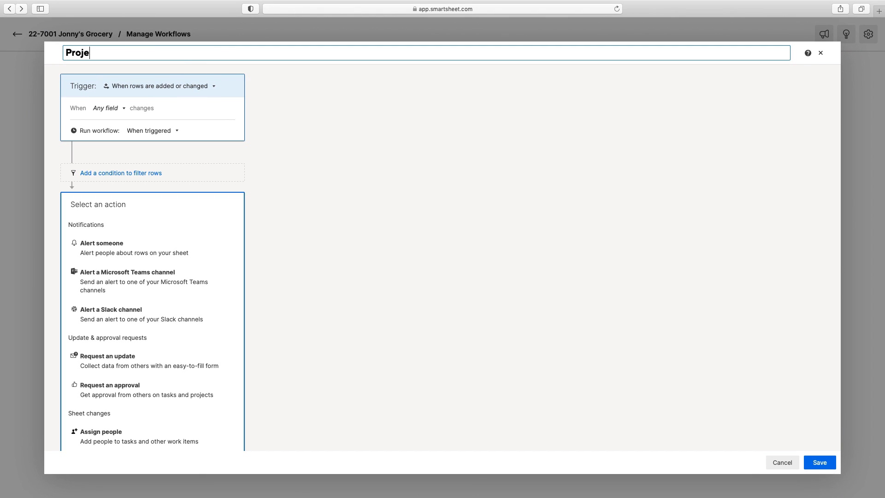
{"action": "key", "text": "BackSpace"}
{"action": "key", "text": "BackSpace"}
{"action": "key", "text": "BackSpace"}
{"action": "type", "text": "Manager Notified"}
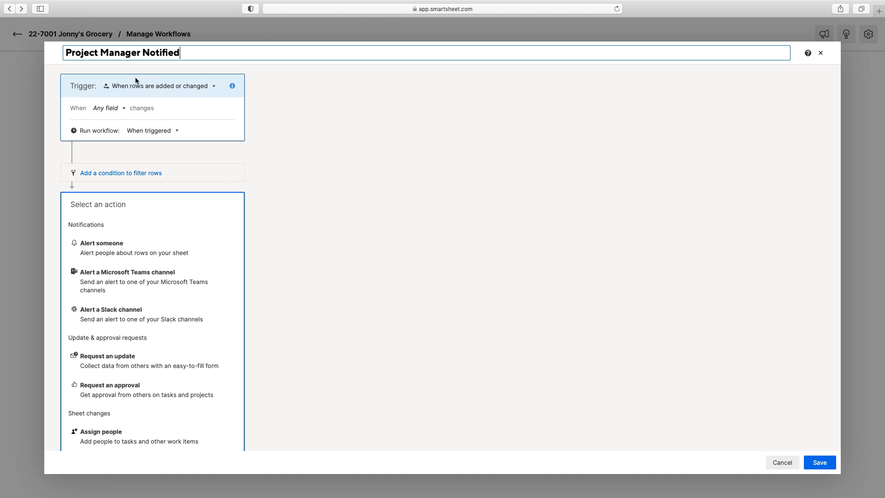
Step: Set the trigger to 'When rows are added or changed' on any field, and add an Alert someone action
{"action": "left_click", "coordinate": [141, 85]}
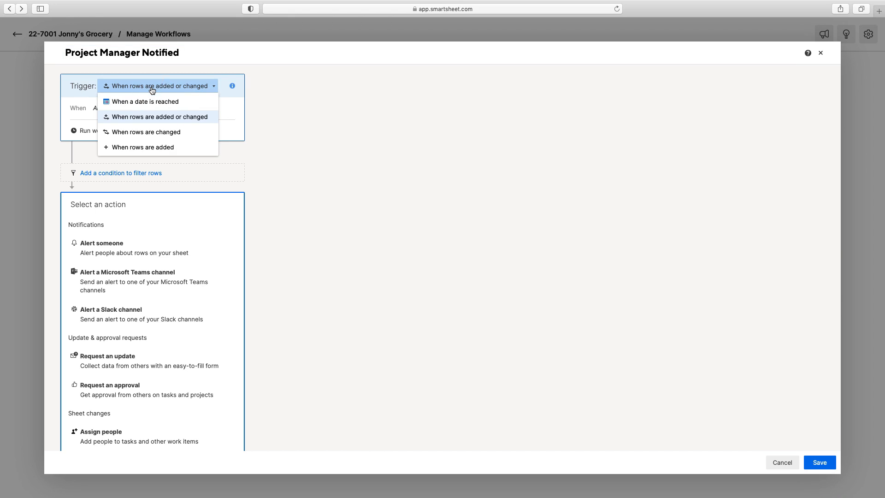
{"action": "left_click", "coordinate": [160, 119]}
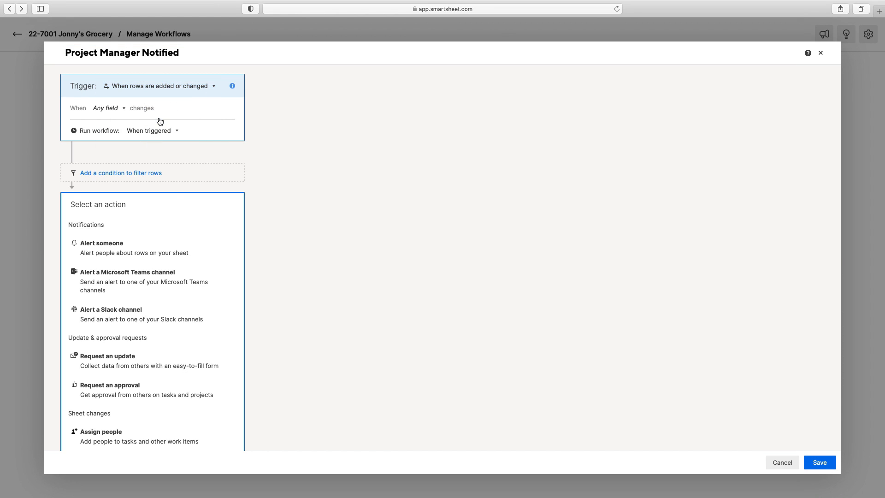
{"action": "left_click", "coordinate": [105, 108]}
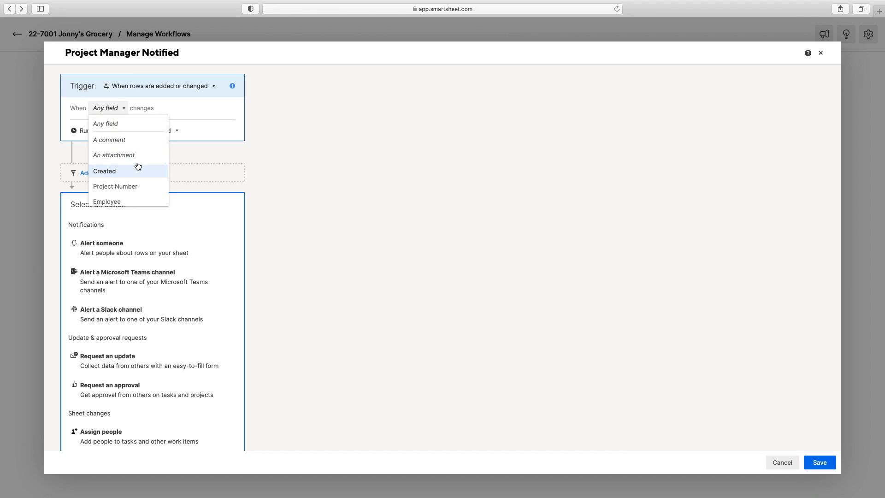
{"action": "scroll", "coordinate": [137, 167], "scroll_direction": "down", "scroll_amount": 2}
{"action": "scroll", "coordinate": [122, 142], "scroll_direction": "up", "scroll_amount": 2}
{"action": "left_click", "coordinate": [121, 127]}
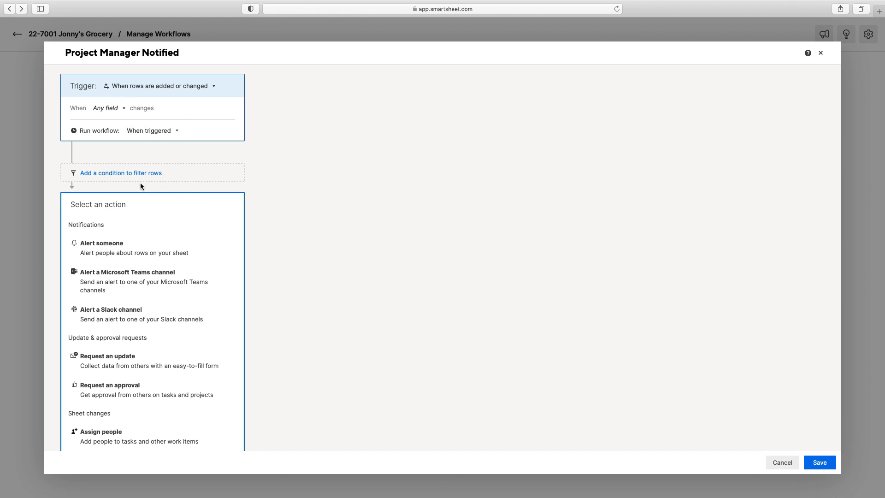
{"action": "left_click", "coordinate": [146, 251]}
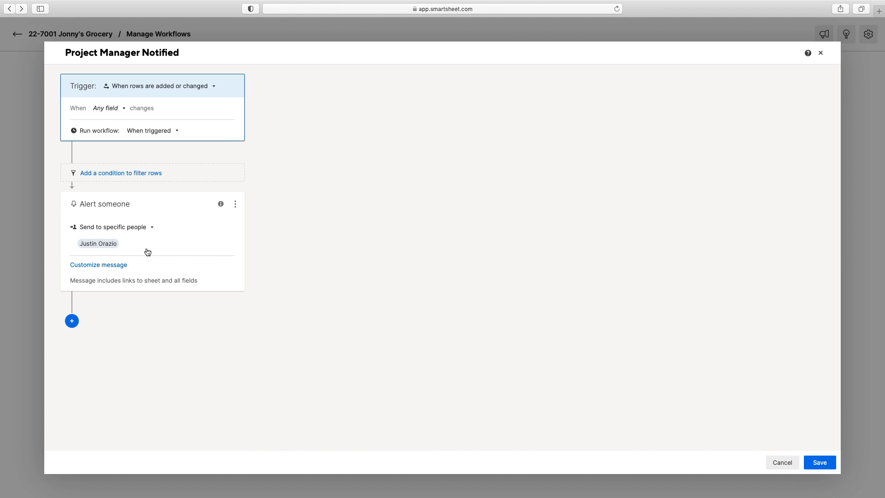
Step: Send the alert to the contacts in each row's Project Manager cell
{"action": "left_click", "coordinate": [111, 242]}
{"action": "left_click", "coordinate": [147, 228]}
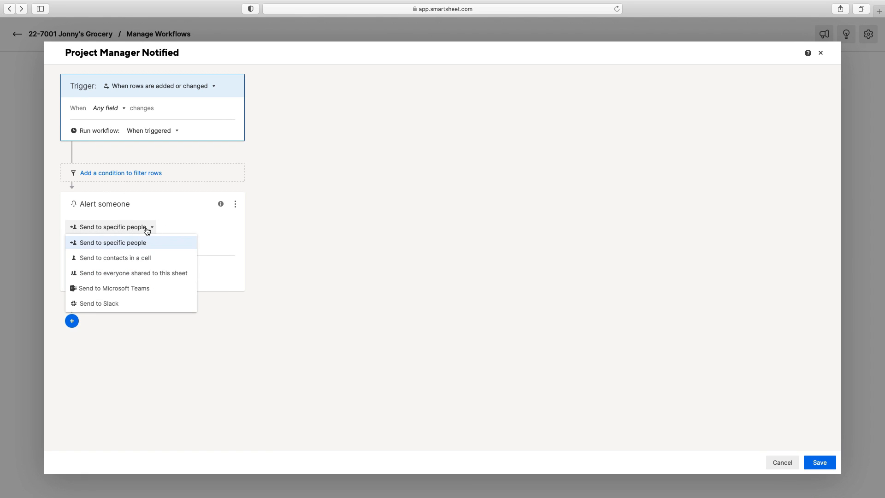
{"action": "left_click", "coordinate": [129, 260]}
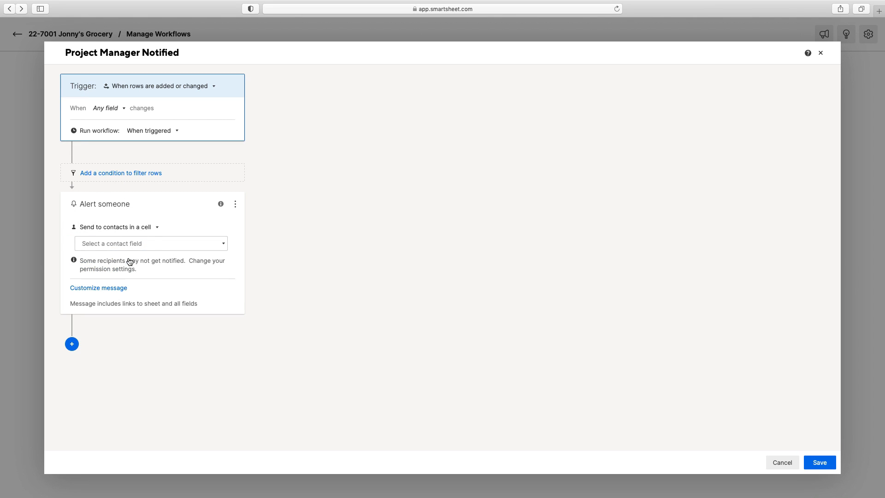
{"action": "left_click", "coordinate": [121, 247]}
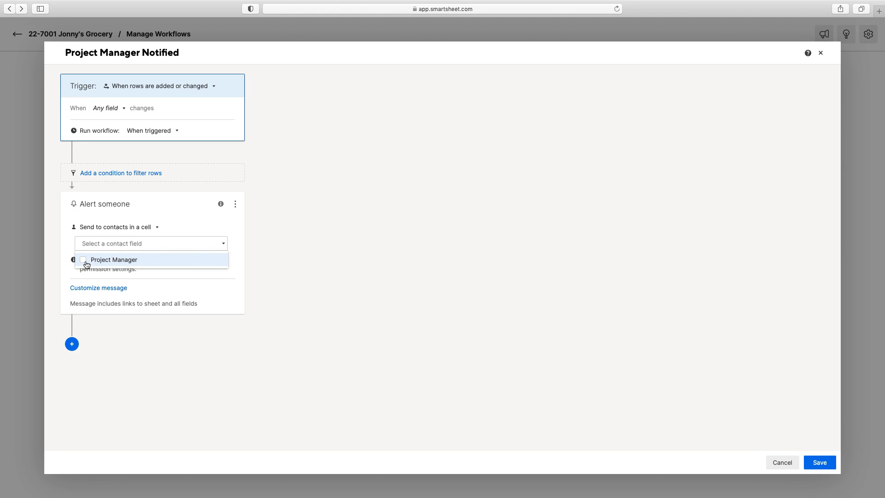
{"action": "left_click", "coordinate": [85, 261]}
{"action": "left_click", "coordinate": [195, 310]}
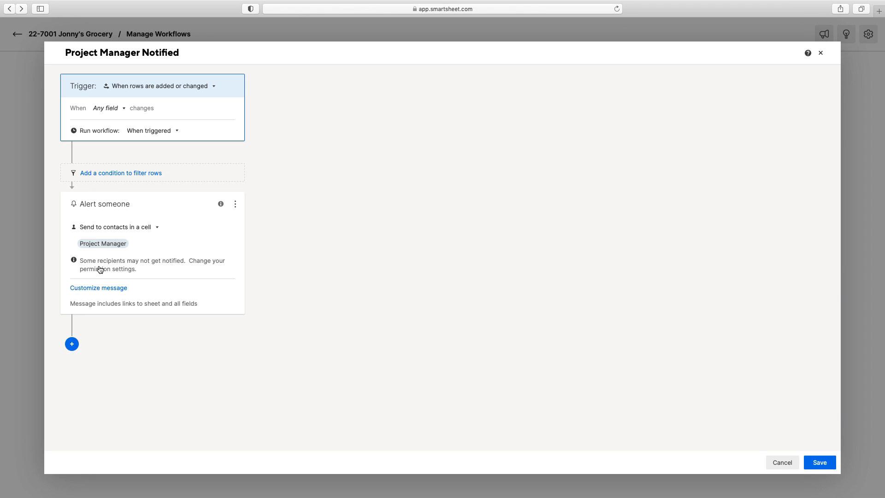
Step: Set the automation permission settings to Unrestricted
{"action": "left_click", "coordinate": [101, 271]}
{"action": "left_click", "coordinate": [328, 255]}
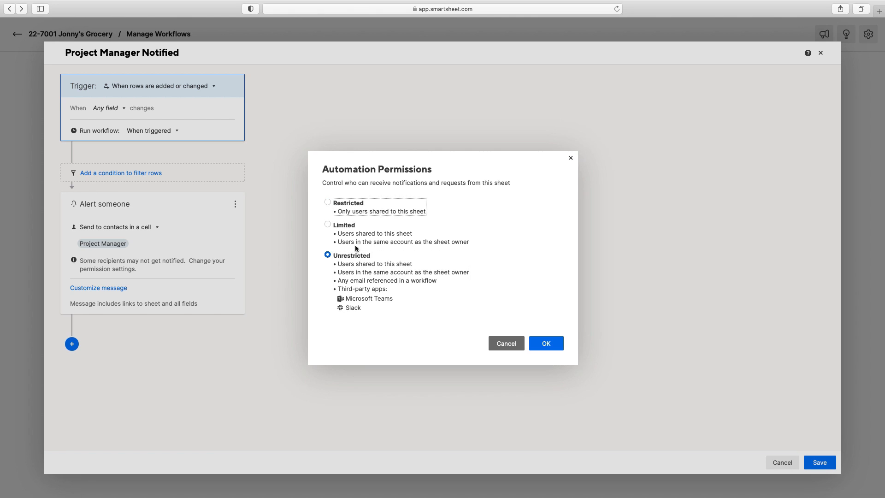
{"action": "left_click", "coordinate": [536, 343]}
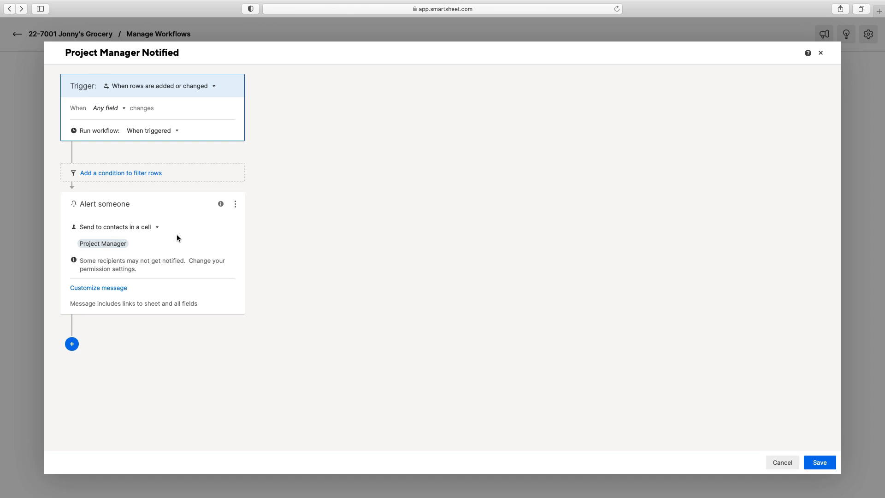
Step: Customize the alert message with subject 'Daily Progress Report Has Just Been Submitted For {{Project Number}}'
{"action": "left_click", "coordinate": [125, 289]}
{"action": "left_click", "coordinate": [180, 307]}
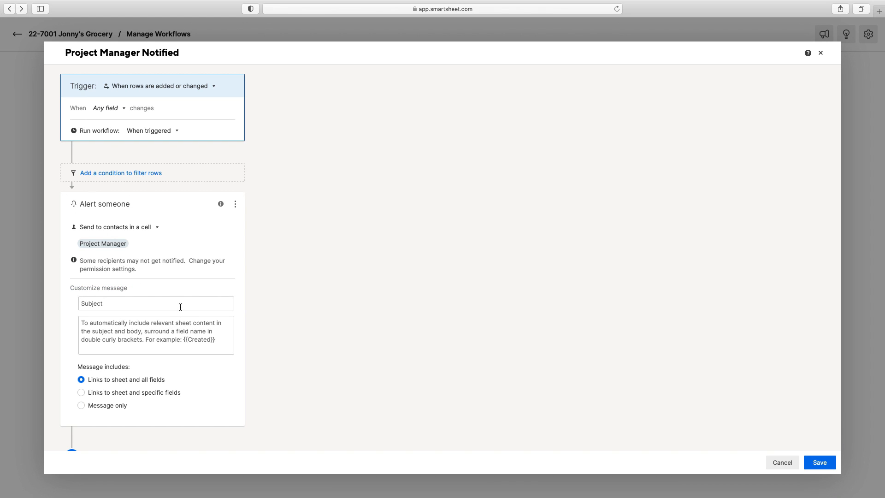
{"action": "type", "text": "Project and"}
{"action": "key", "text": "BackSpace"}
{"action": "key", "text": "BackSpace"}
{"action": "key", "text": "BackSpace"}
{"action": "key", "text": "BackSpace"}
{"action": "key", "text": "BackSpace"}
{"action": "key", "text": "BackSpace"}
{"action": "key", "text": "BackSpace"}
{"action": "key", "text": "BackSpace"}
{"action": "key", "text": "BackSpace"}
{"action": "key", "text": "BackSpace"}
{"action": "type", "text": "Daily Progress Report Has Just Been su"}
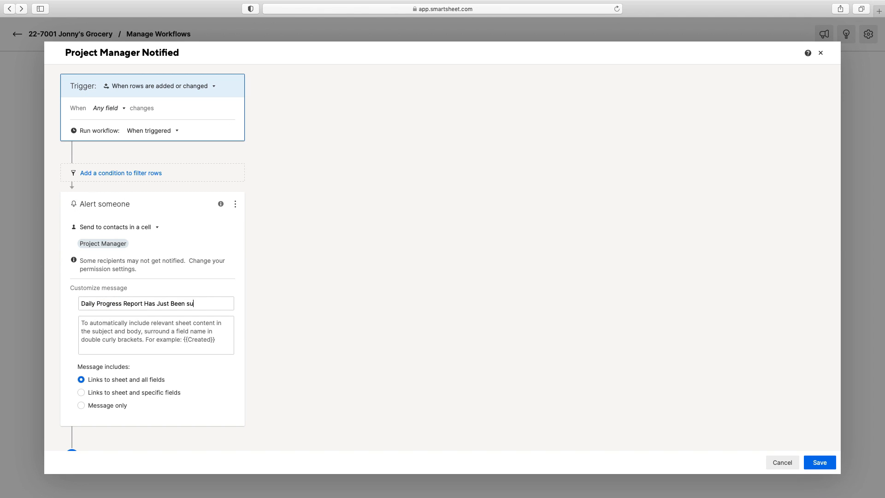
{"action": "key", "text": "BackSpace"}
{"action": "key", "text": "BackSpace"}
{"action": "type", "text": "Submitted For Y"}
{"action": "key", "text": "BackSpace"}
{"action": "type", "text": "{{"}
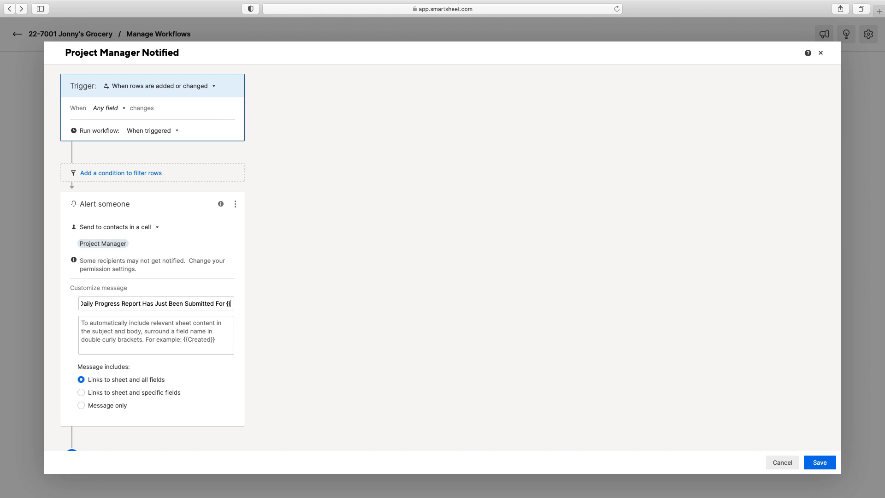
{"action": "type", "text": "Project"}
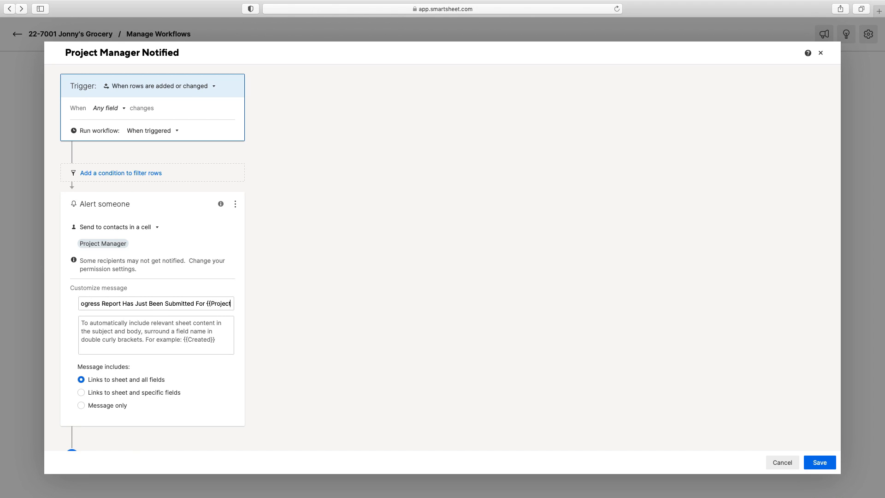
{"action": "type", "text": " Number"}
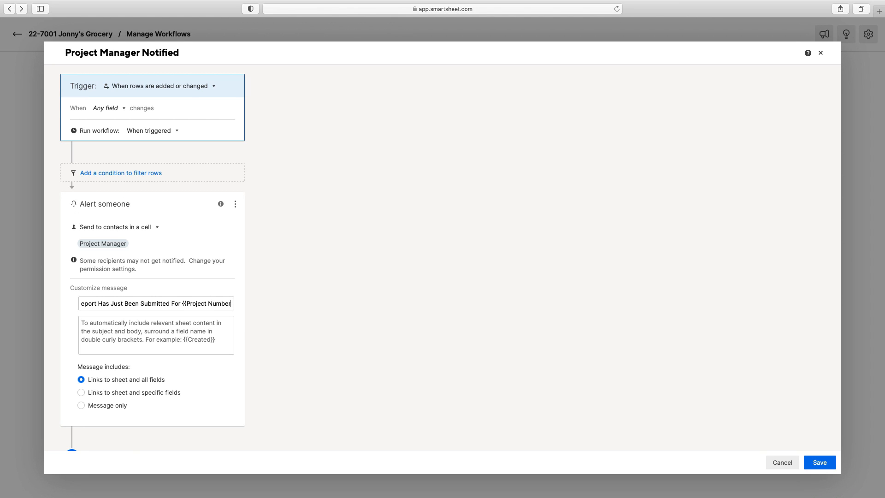
{"action": "type", "text": "}}"}
{"action": "left_click", "coordinate": [159, 332]}
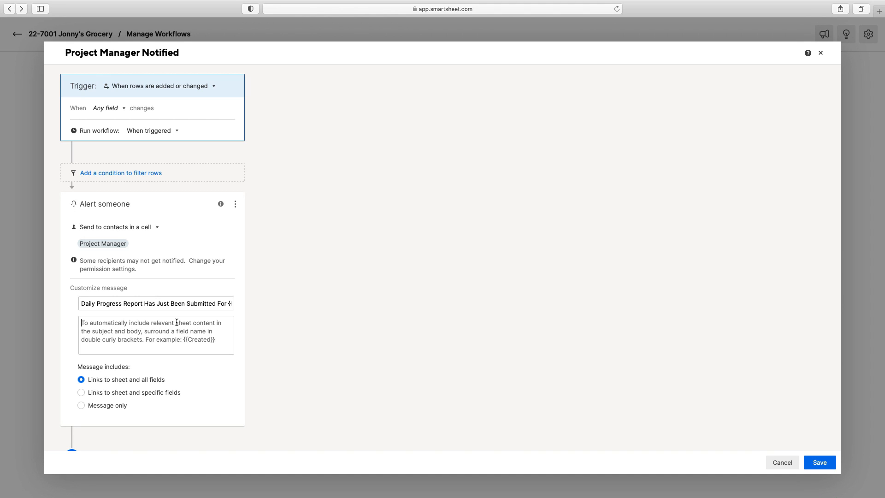
Step: Type the alert body announcing a new form has just come in for {{Project Number}}
{"action": "type", "text": "A ne"}
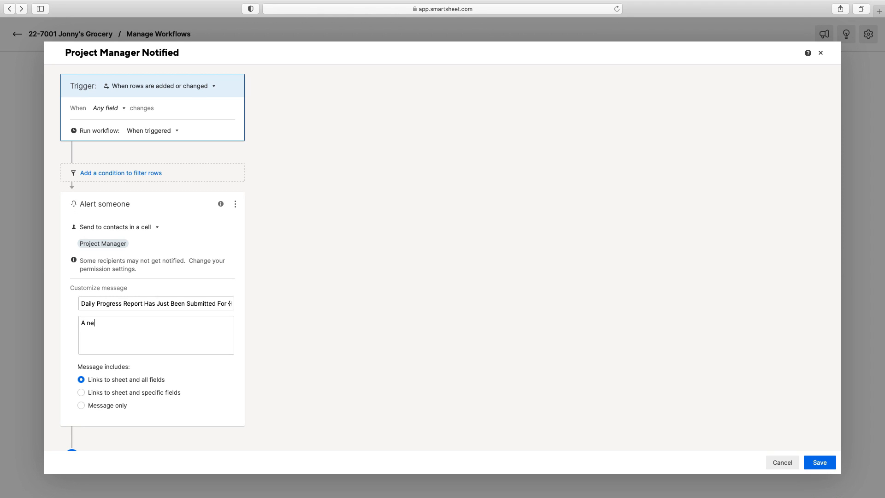
{"action": "type", "text": "w form has just been submitted for pro"}
{"action": "type", "text": "ject"}
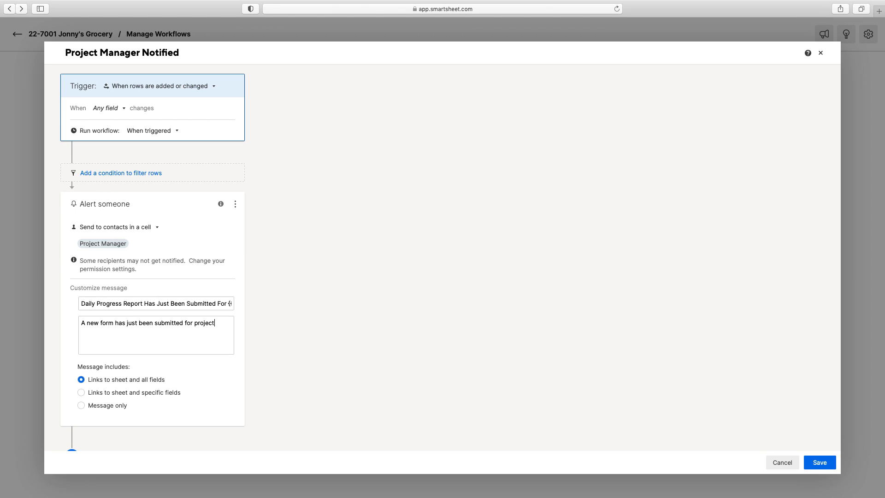
{"action": "type", "text": " {{Project Number}}."}
{"action": "scroll", "coordinate": [189, 385], "scroll_direction": "down", "scroll_amount": 2}
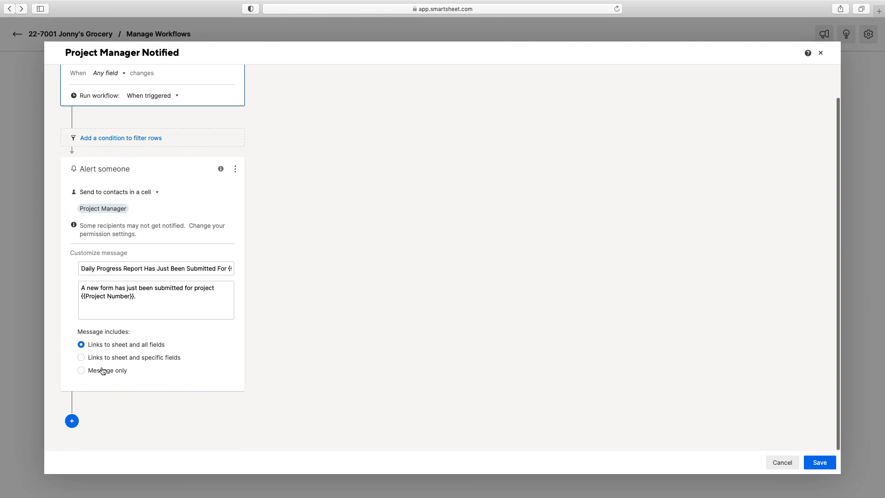
Step: Try the field-specific options, revert to 'Links to sheet and all fields', and save the alert
{"action": "left_click", "coordinate": [83, 371]}
{"action": "left_click", "coordinate": [81, 358]}
{"action": "left_click", "coordinate": [215, 373]}
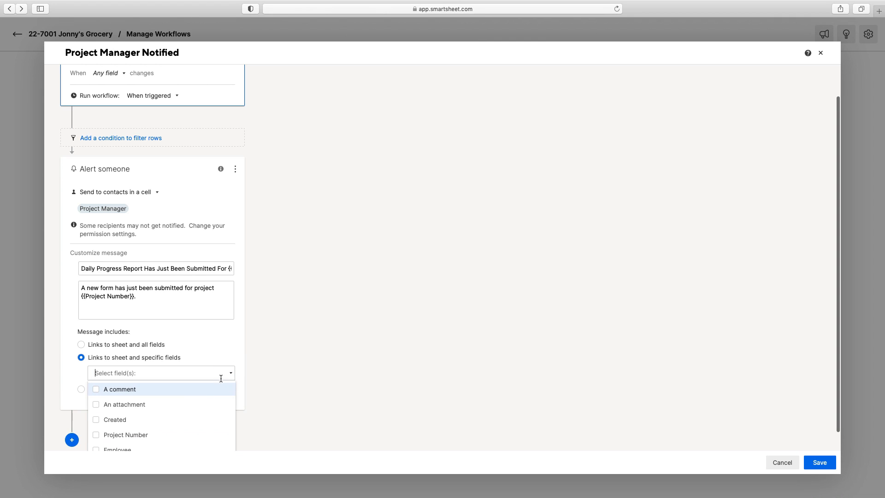
{"action": "left_click", "coordinate": [140, 405]}
{"action": "left_click", "coordinate": [127, 419]}
{"action": "left_click", "coordinate": [120, 408]}
{"action": "left_click", "coordinate": [119, 418]}
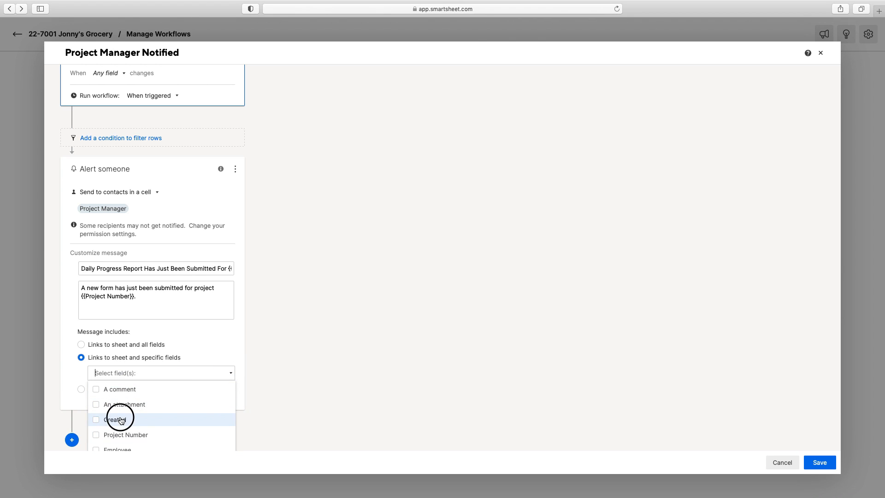
{"action": "left_click", "coordinate": [82, 346]}
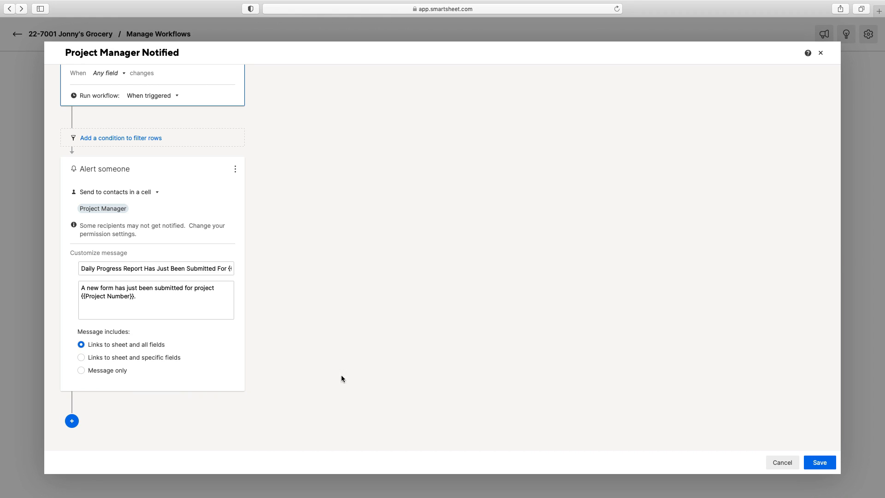
{"action": "left_click", "coordinate": [820, 463]}
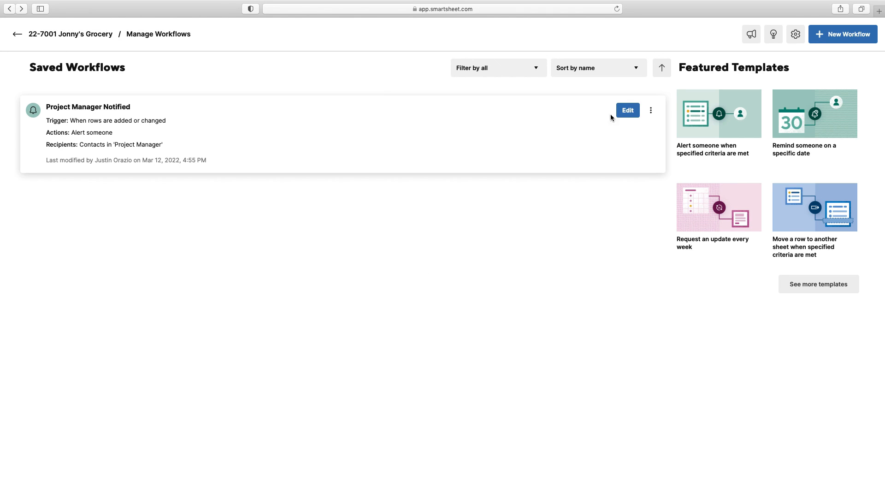
Step: Return to the Jonny's Grocery sheet and widen the Project Manager column to show full addresses
{"action": "left_click", "coordinate": [48, 35]}
{"action": "left_click", "coordinate": [292, 206]}
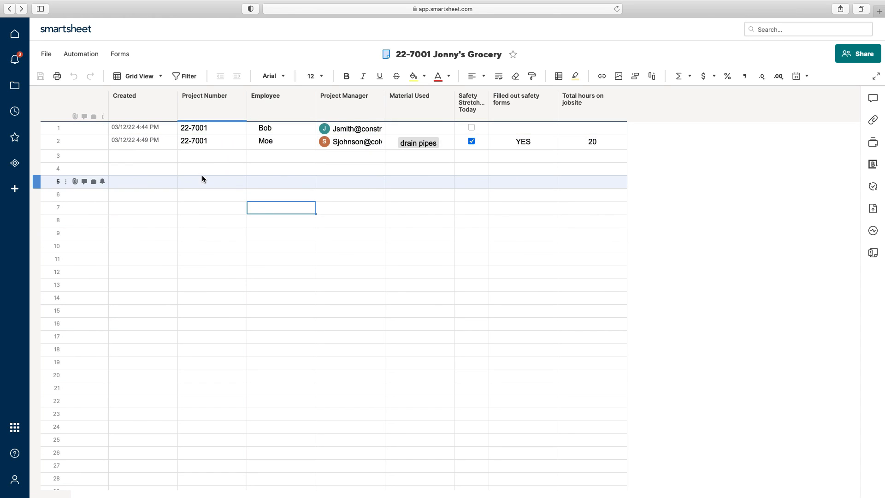
{"action": "left_click", "coordinate": [371, 130]}
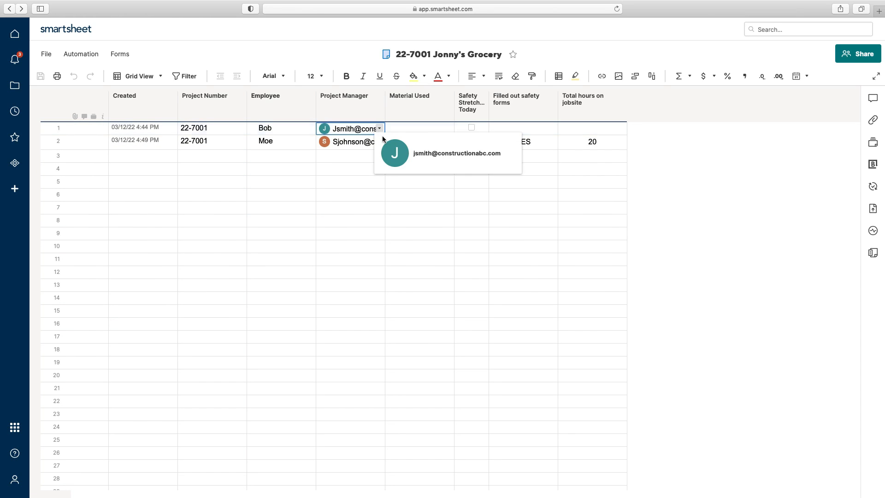
{"action": "left_click", "coordinate": [387, 111]}
{"action": "left_click_drag", "start_coordinate": [385, 112], "coordinate": [482, 110]}
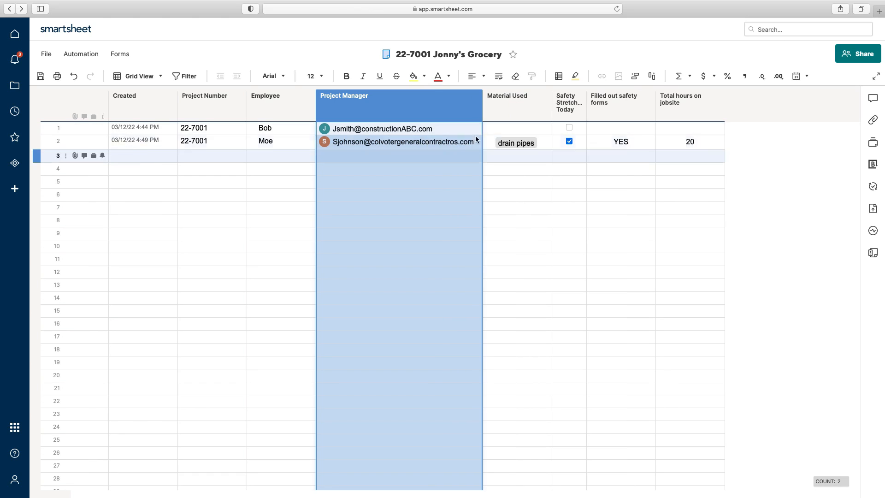
Step: Assign a different contact from the list as row 1's Project Manager
{"action": "left_click", "coordinate": [447, 128]}
{"action": "left_click", "coordinate": [477, 128]}
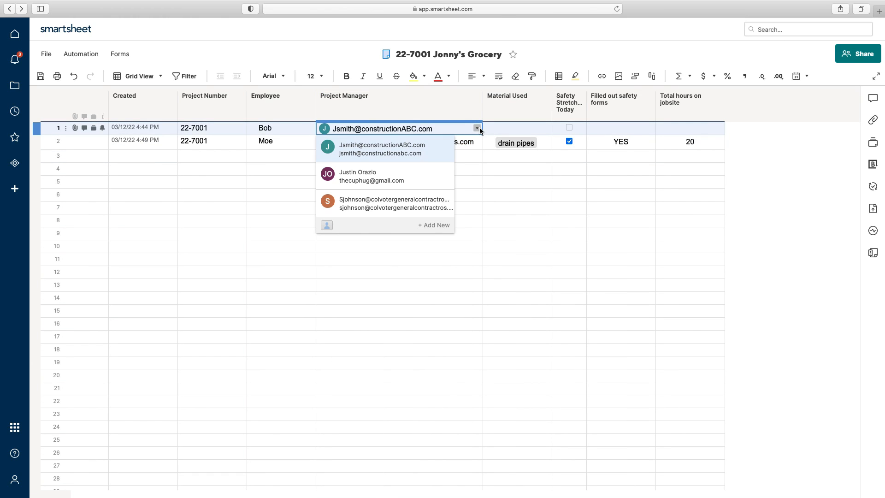
{"action": "left_click", "coordinate": [377, 179]}
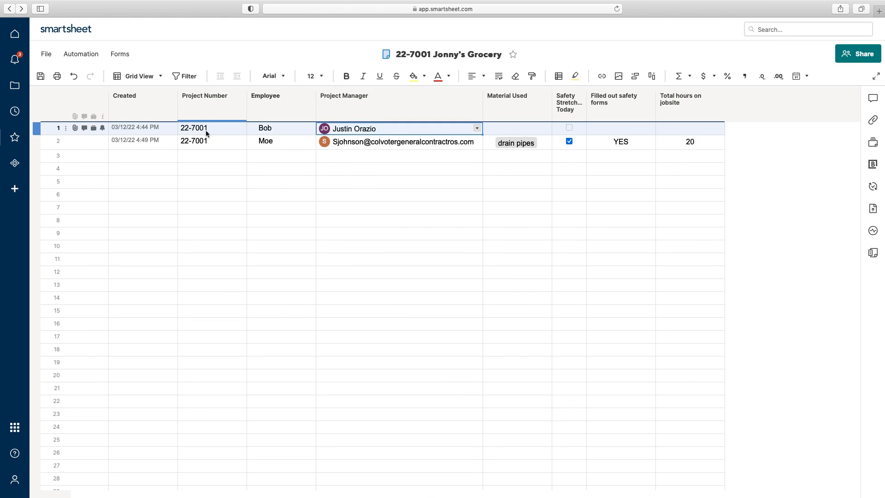
{"action": "left_click", "coordinate": [52, 131]}
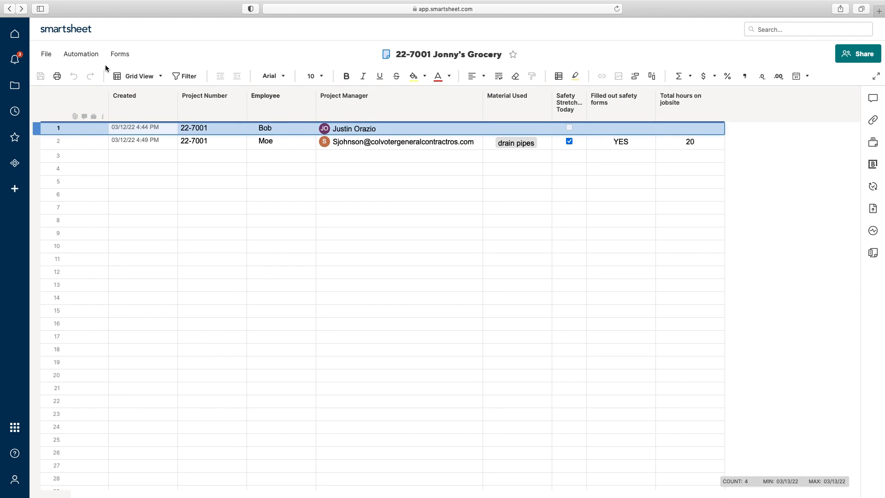
{"action": "left_click", "coordinate": [120, 55]}
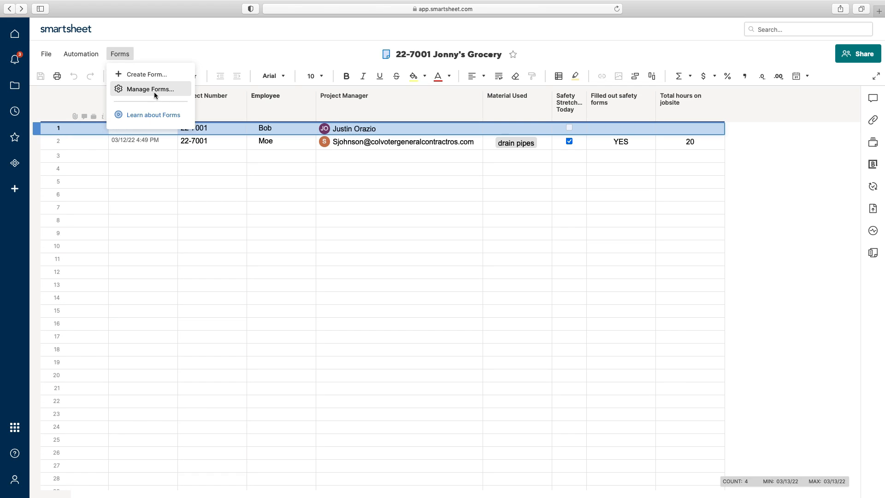
Step: Open the live Jonny's Grocery form in a new tab from the sheet's forms list
{"action": "left_click", "coordinate": [154, 91]}
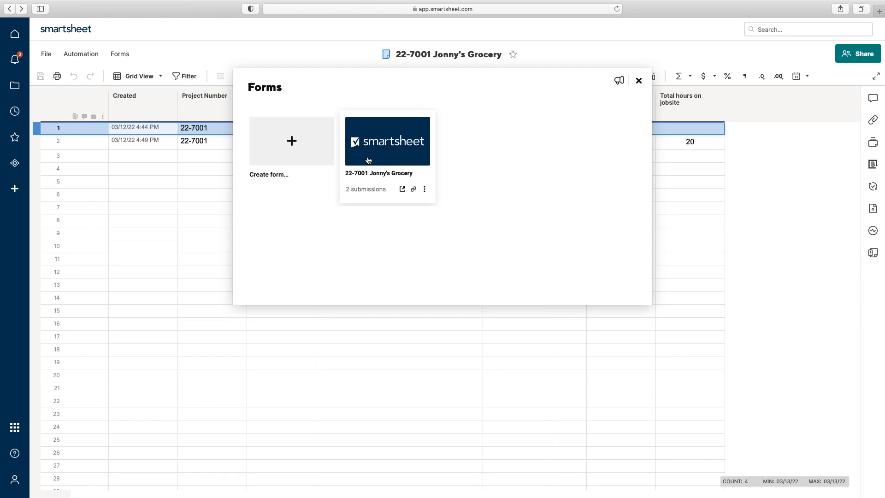
{"action": "left_click", "coordinate": [368, 160]}
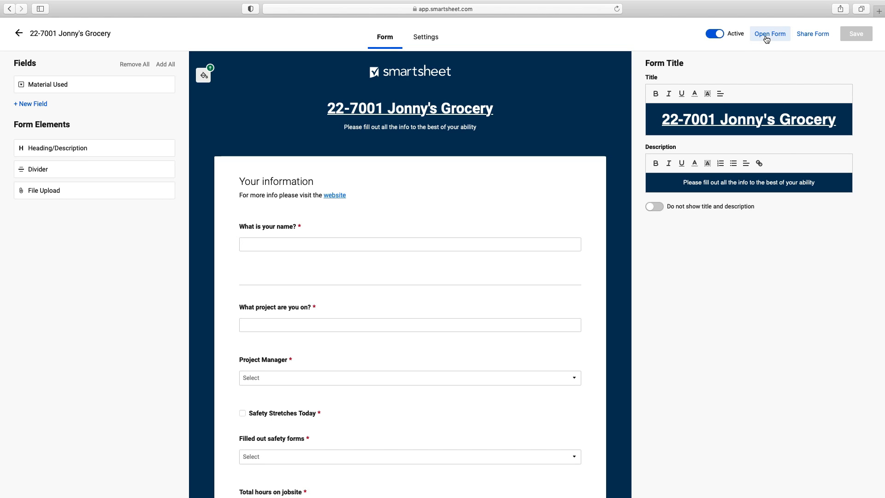
{"action": "left_click", "coordinate": [70, 38]}
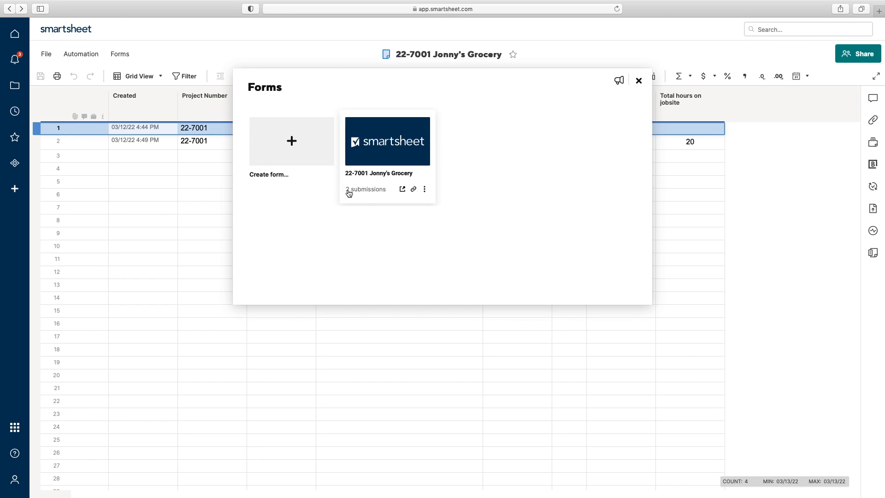
{"action": "left_click", "coordinate": [402, 189]}
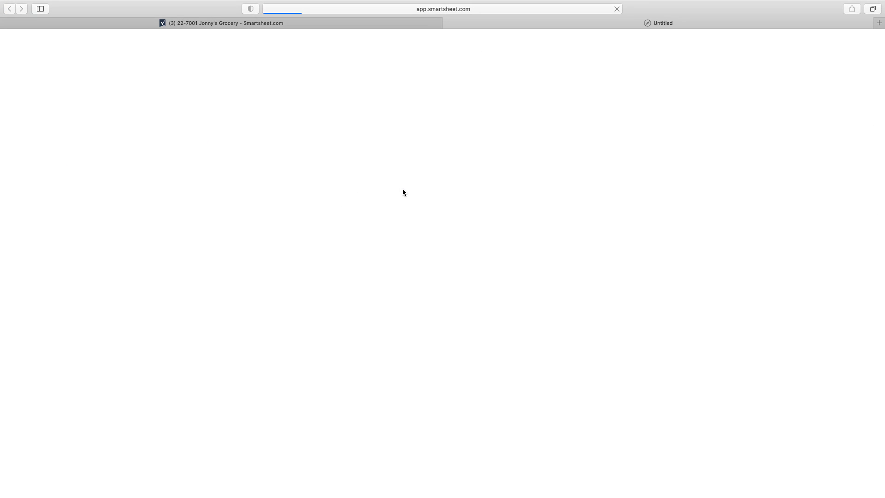
Step: Submit a test report for 22-9003 with name, project manager, stretches done and safety forms YES
{"action": "left_click", "coordinate": [419, 182]}
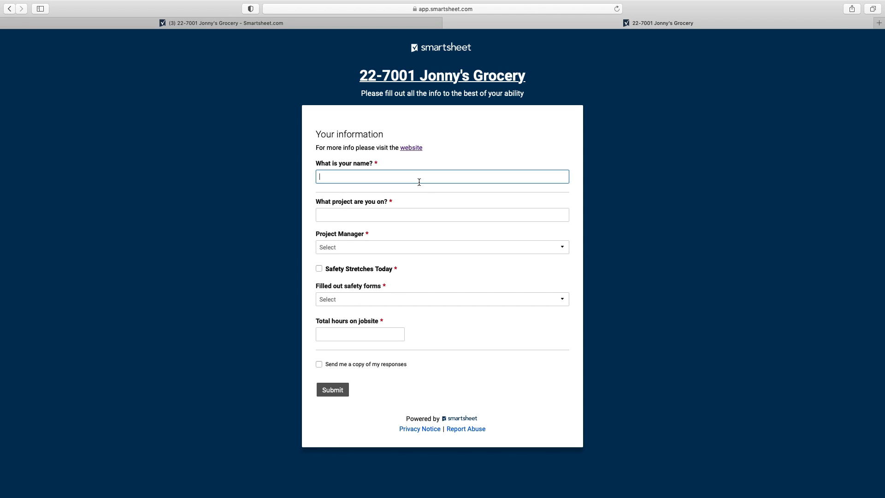
{"action": "type", "text": "Currley"}
{"action": "key", "text": "Tab"}
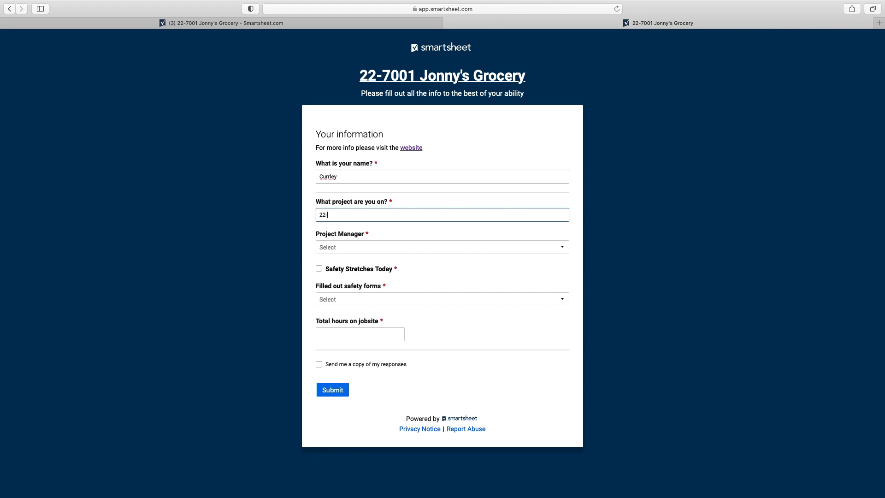
{"action": "left_click", "coordinate": [337, 248]}
{"action": "left_click", "coordinate": [393, 282]}
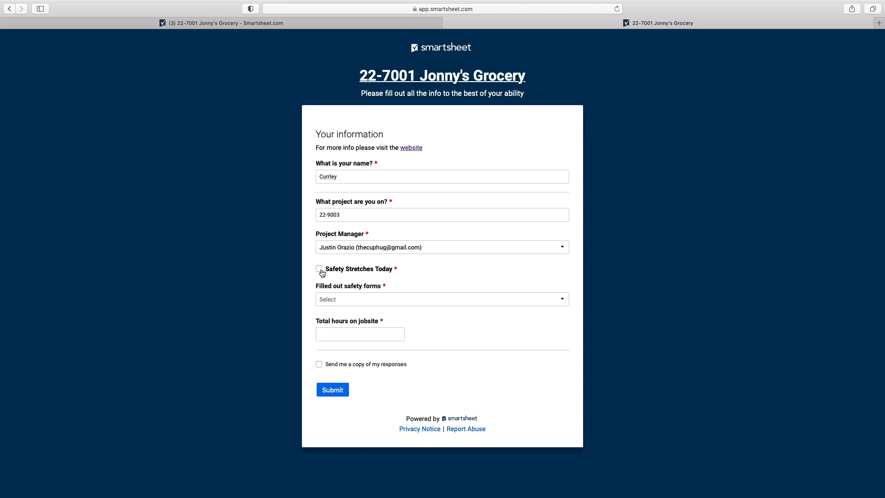
{"action": "left_click", "coordinate": [338, 299]}
{"action": "left_click", "coordinate": [333, 322]}
{"action": "left_click", "coordinate": [342, 333]}
{"action": "left_click", "coordinate": [329, 393]}
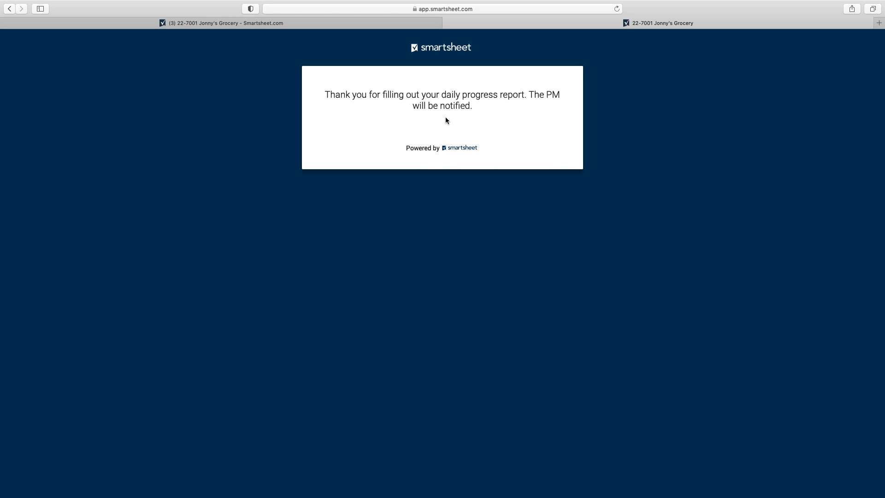
{"action": "left_click", "coordinate": [447, 26]}
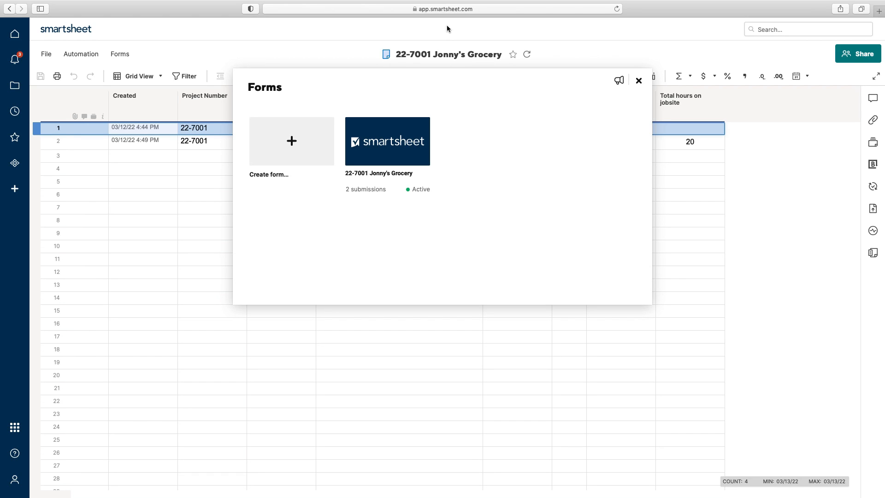
Step: Close the Forms list and reload the sheet to show the new submission
{"action": "left_click", "coordinate": [639, 81]}
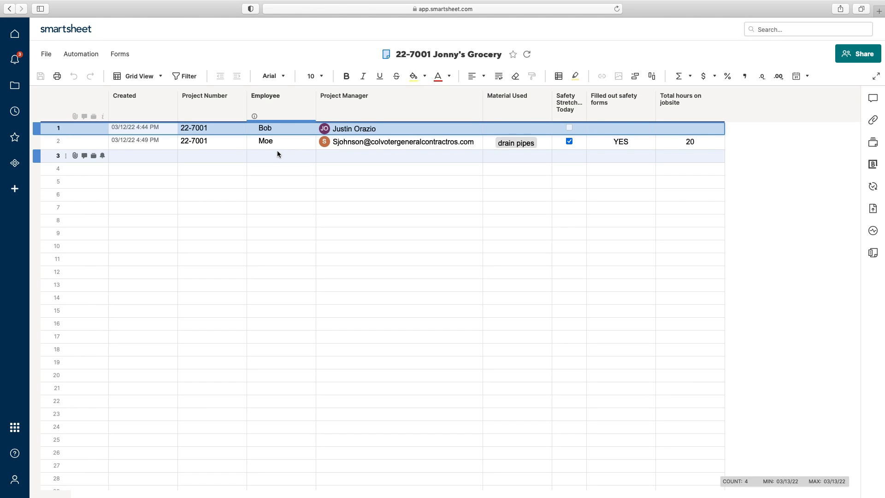
{"action": "mouse_move", "coordinate": [355, 140]}
{"action": "left_click", "coordinate": [617, 9]}
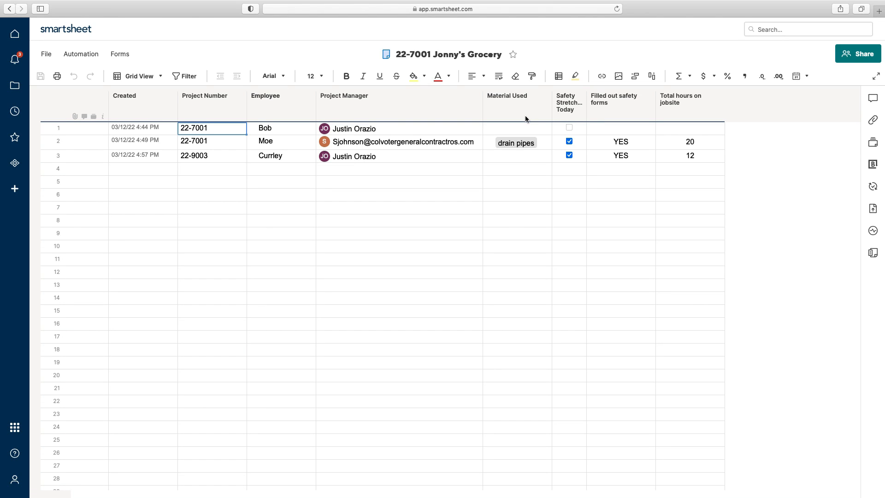
Step: Set row 3's Material Used to couplers, pipe cutters and hose fittings, and save
{"action": "left_click", "coordinate": [548, 157]}
{"action": "left_click", "coordinate": [548, 157]}
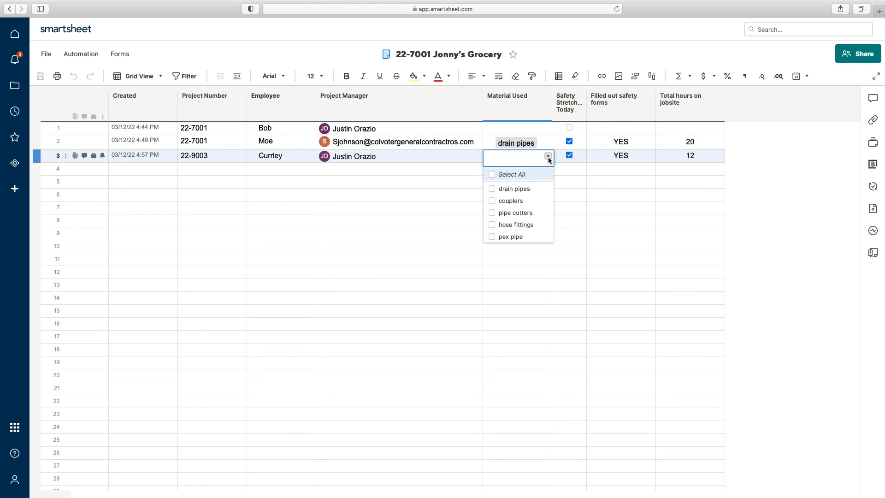
{"action": "left_click", "coordinate": [492, 201]}
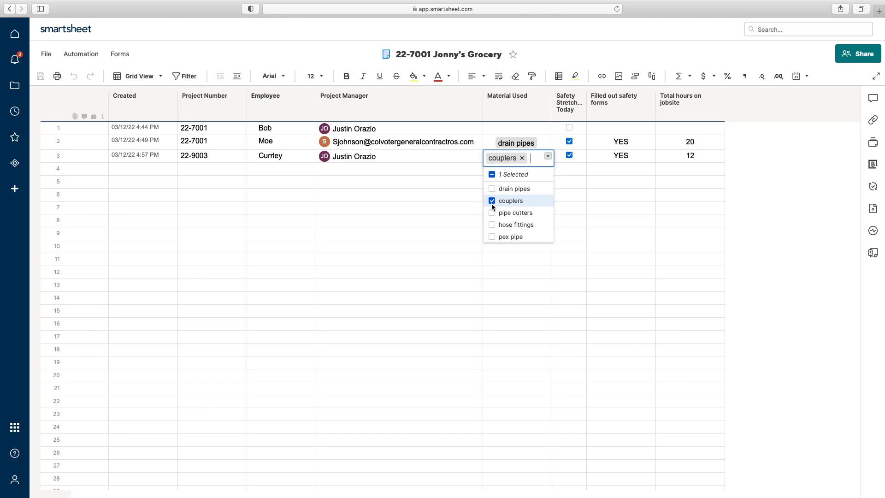
{"action": "left_click", "coordinate": [492, 213]}
{"action": "left_click", "coordinate": [492, 225]}
{"action": "left_click", "coordinate": [442, 218]}
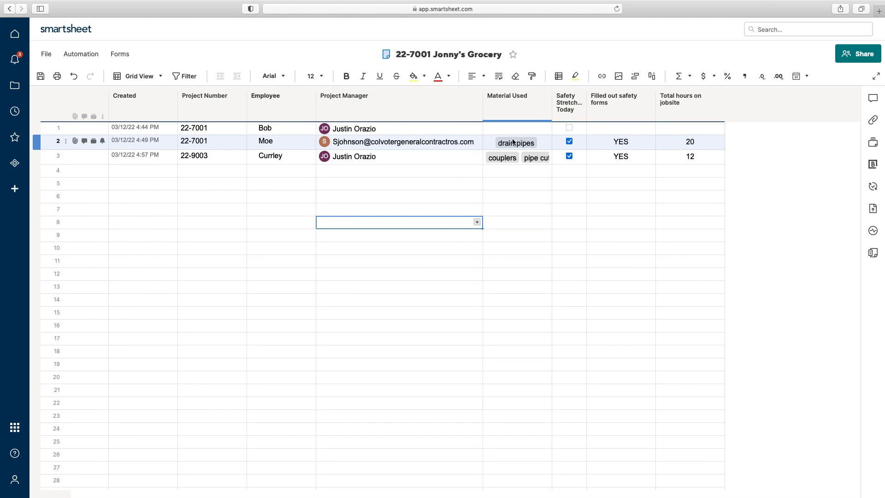
{"action": "left_click", "coordinate": [128, 55]}
Step: Bring up the sheet's list of forms
{"action": "left_click", "coordinate": [143, 222]}
{"action": "left_click", "coordinate": [41, 76]}
{"action": "left_click", "coordinate": [123, 56]}
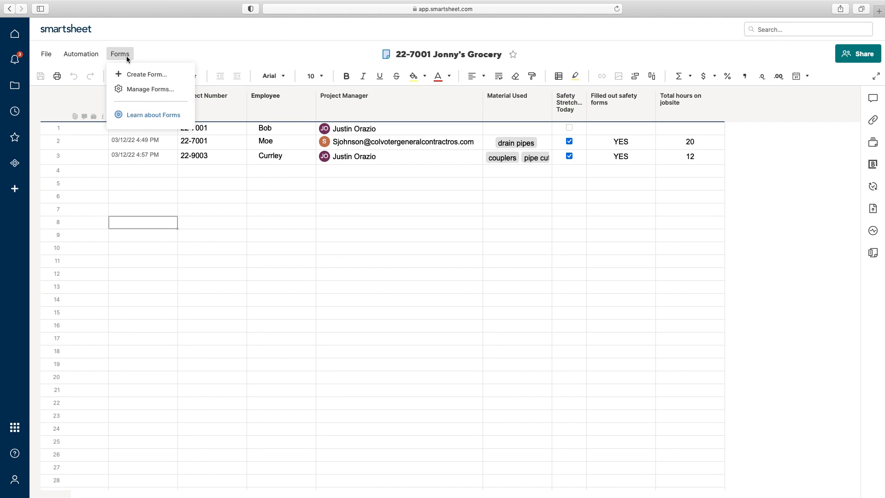
Step: Drag Material Used into the Jonny's Grocery form below Filled out safety forms and save the form
{"action": "left_click", "coordinate": [144, 87]}
{"action": "left_click", "coordinate": [368, 142]}
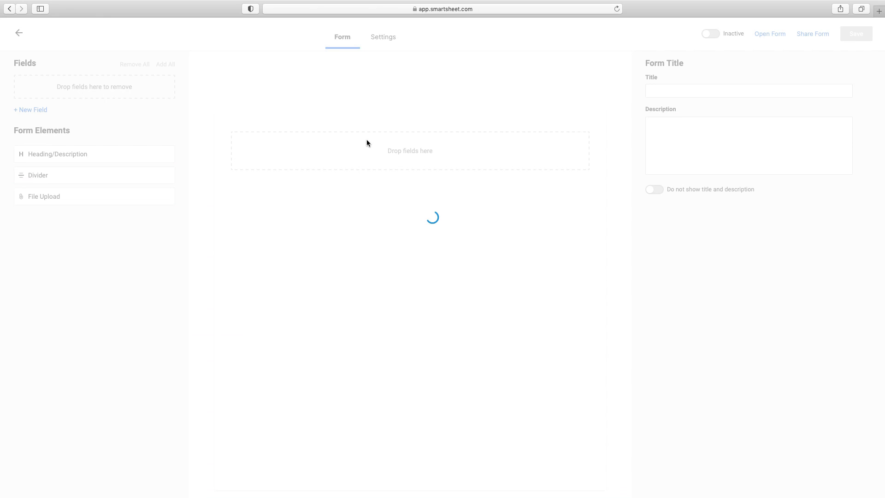
{"action": "left_click_drag", "start_coordinate": [74, 90], "coordinate": [300, 387]}
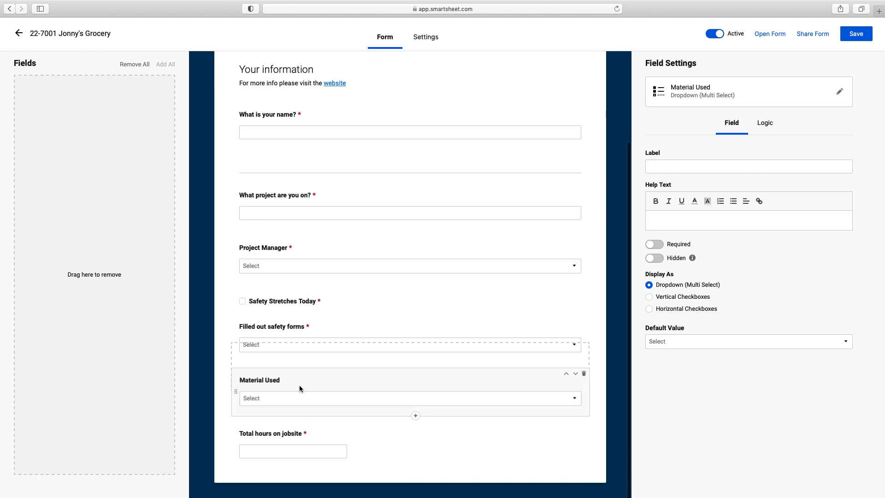
{"action": "left_click", "coordinate": [852, 35]}
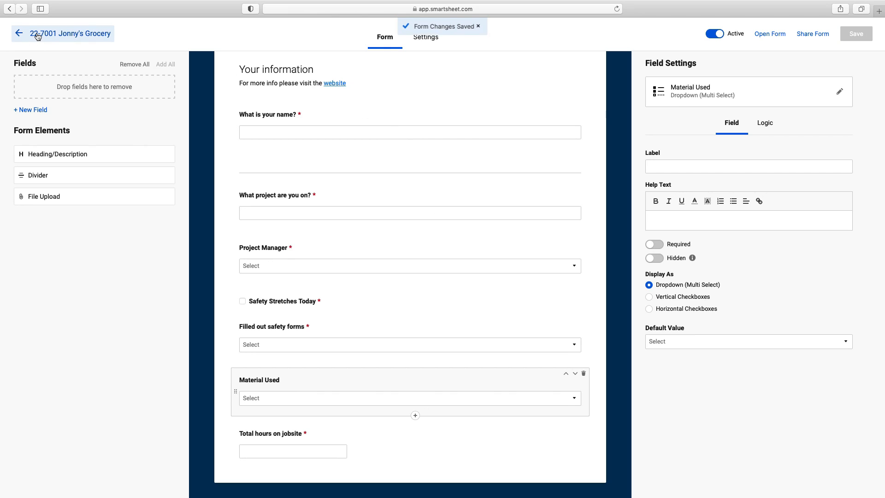
{"action": "left_click", "coordinate": [38, 37]}
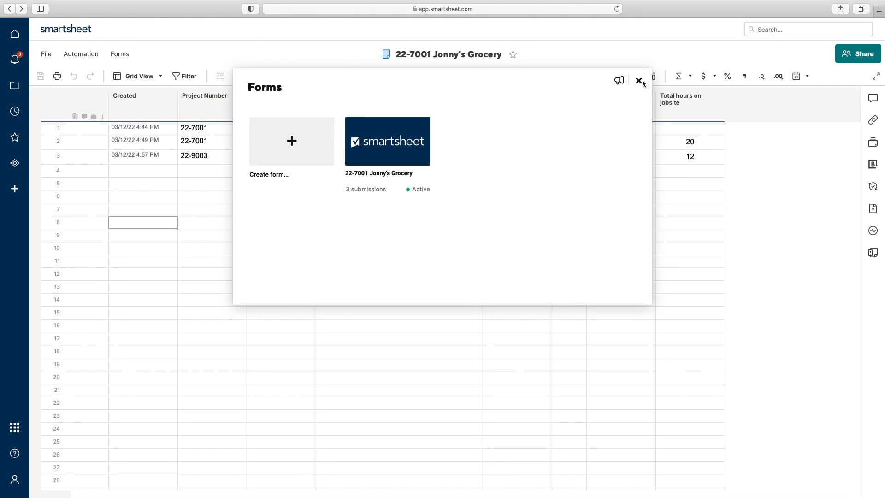
Step: Reload the sheet, then make the Material Used column wrap text and widen it
{"action": "left_click", "coordinate": [639, 81]}
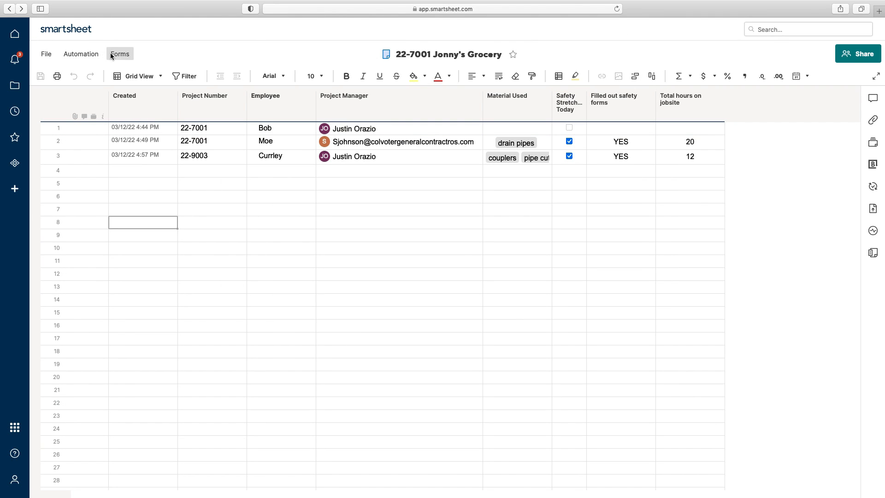
{"action": "left_click", "coordinate": [617, 8]}
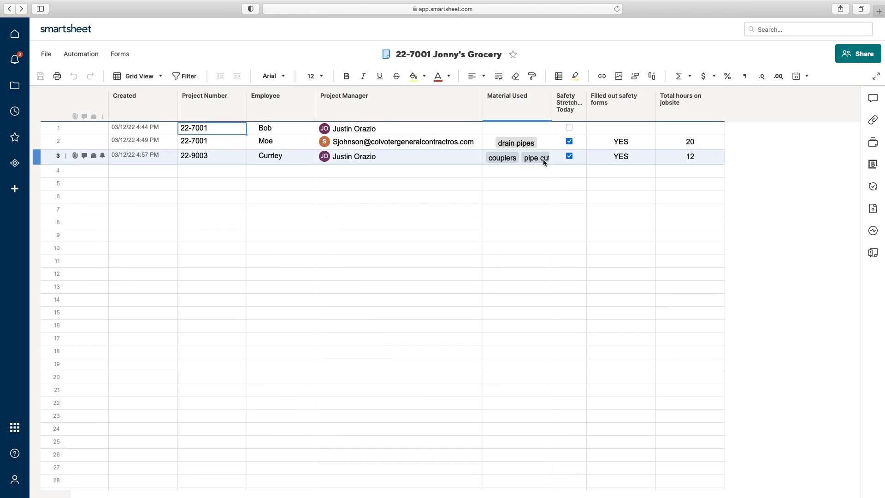
{"action": "left_click", "coordinate": [509, 92]}
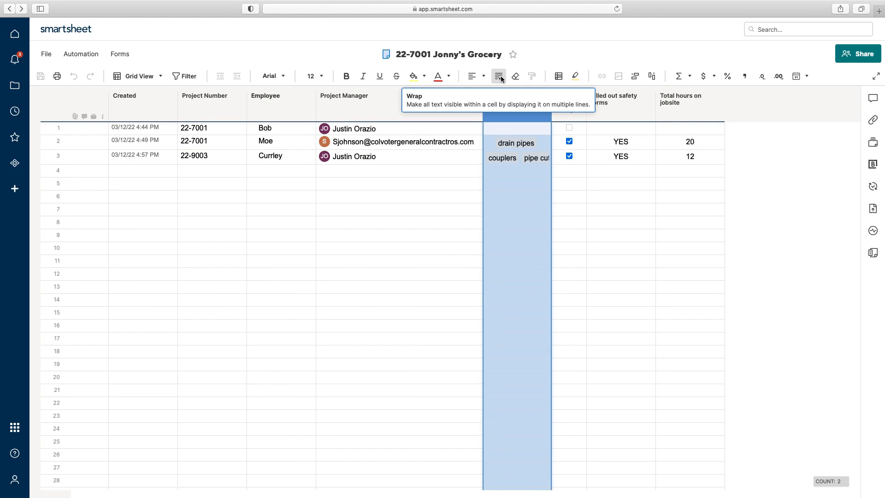
{"action": "left_click", "coordinate": [499, 76]}
{"action": "left_click", "coordinate": [600, 203]}
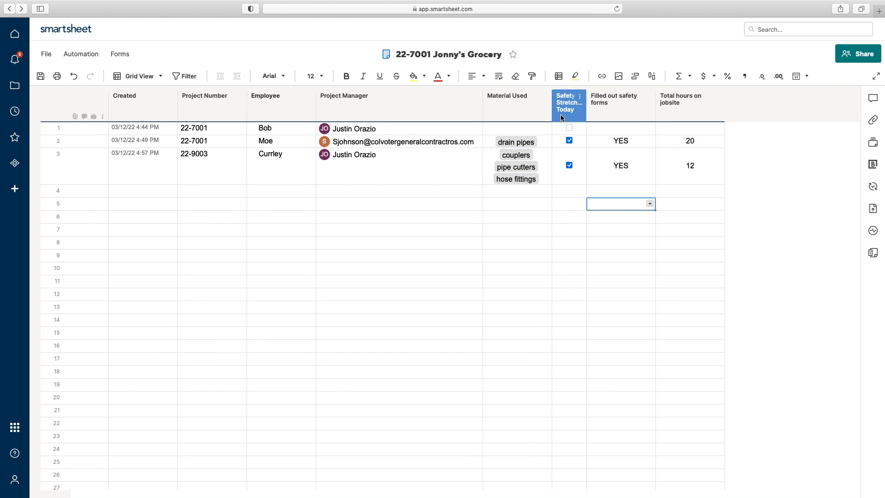
{"action": "left_click_drag", "start_coordinate": [552, 112], "coordinate": [605, 111]}
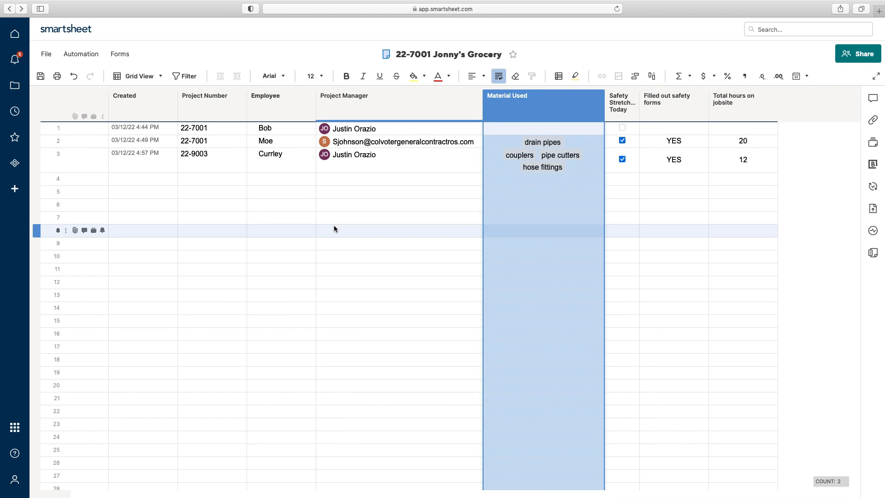
Step: Vertically centre the Employee column and save the sheet
{"action": "left_click", "coordinate": [283, 119]}
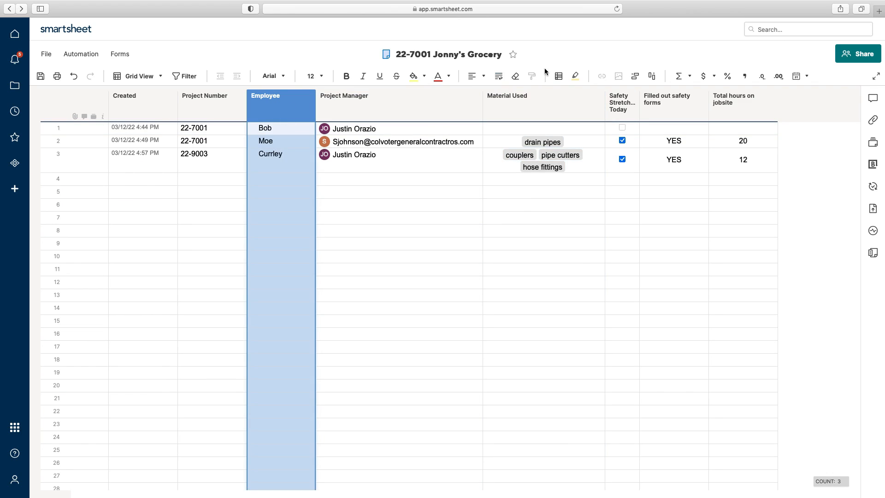
{"action": "left_click", "coordinate": [474, 76]}
{"action": "left_click", "coordinate": [481, 111]}
{"action": "left_click", "coordinate": [435, 243]}
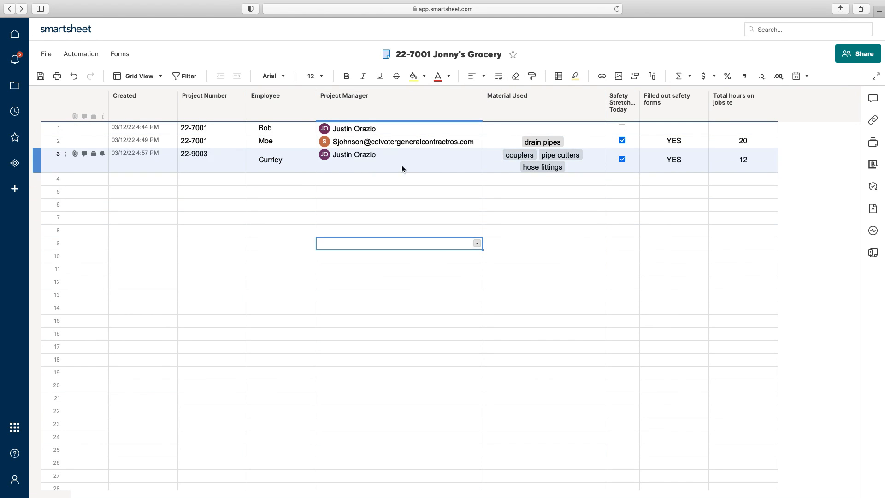
{"action": "left_click", "coordinate": [40, 76]}
Step: Start a blank workflow from Automation, then discard it and return to the sheet
{"action": "left_click", "coordinate": [88, 54]}
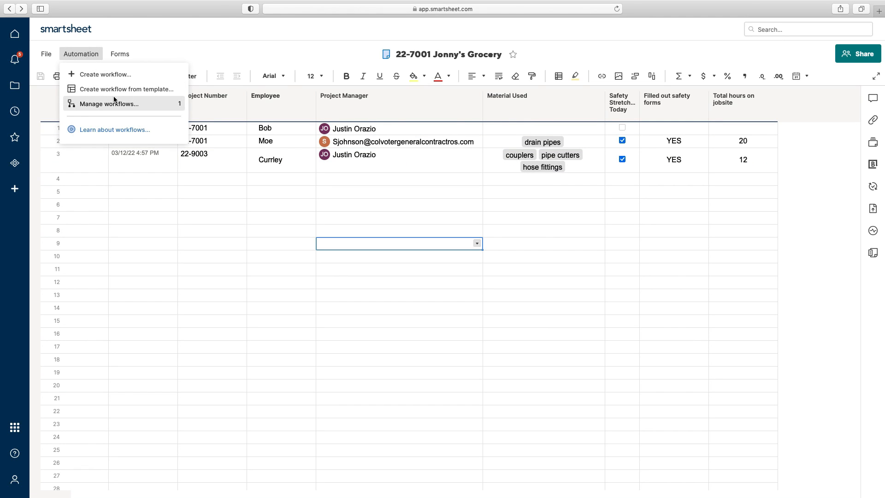
{"action": "left_click", "coordinate": [115, 77]}
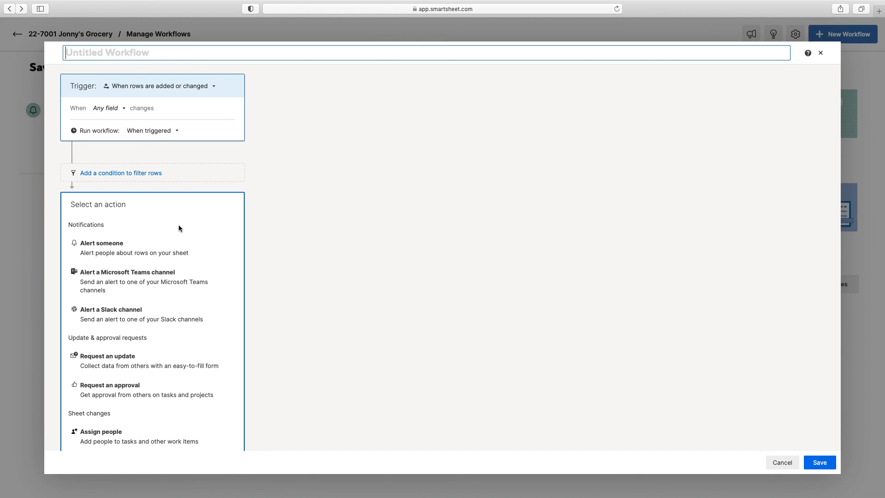
{"action": "left_click", "coordinate": [821, 54]}
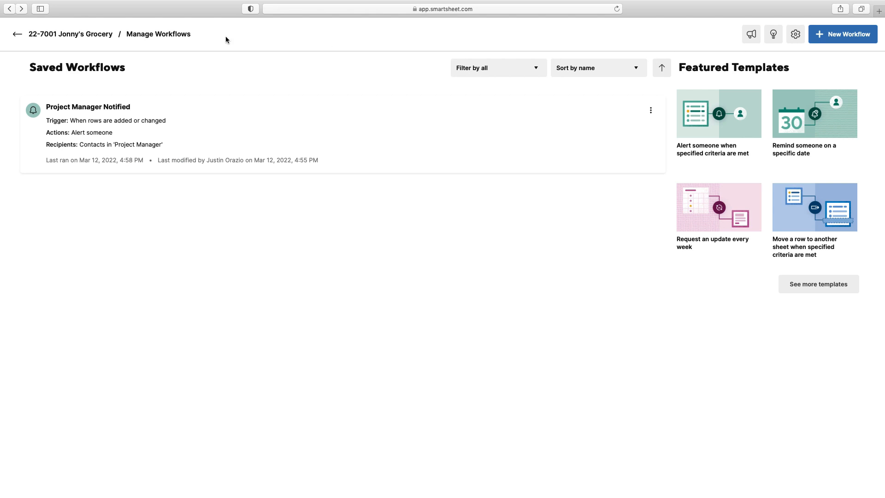
{"action": "left_click", "coordinate": [98, 37]}
Step: Use the 'Request an approval when specified criteria are met' template from the workflow template gallery
{"action": "left_click", "coordinate": [88, 57]}
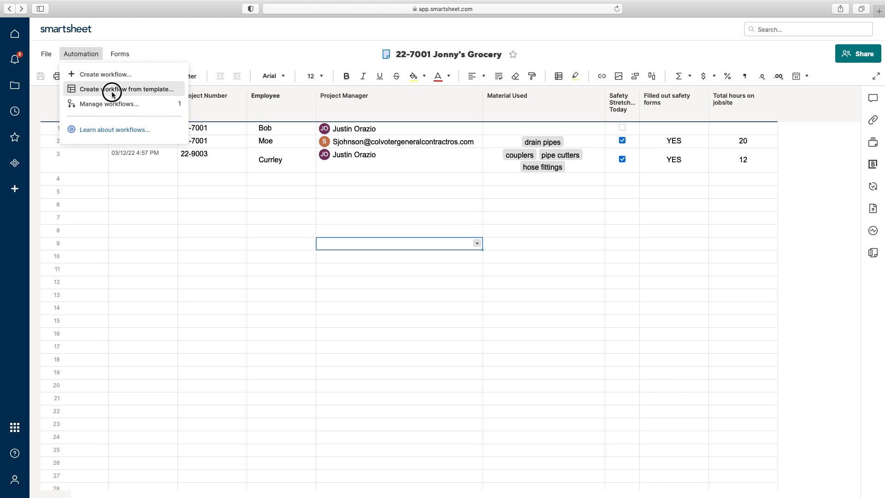
{"action": "left_click", "coordinate": [112, 90]}
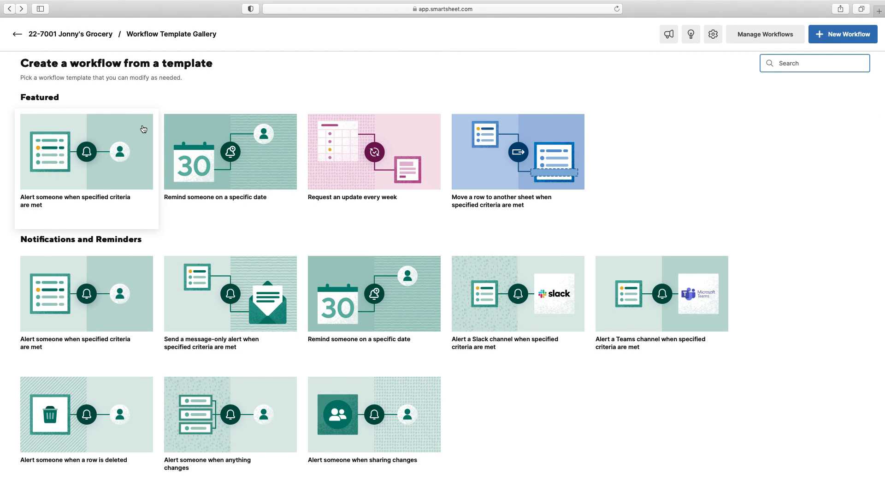
{"action": "scroll", "coordinate": [195, 203], "scroll_direction": "down", "scroll_amount": 3}
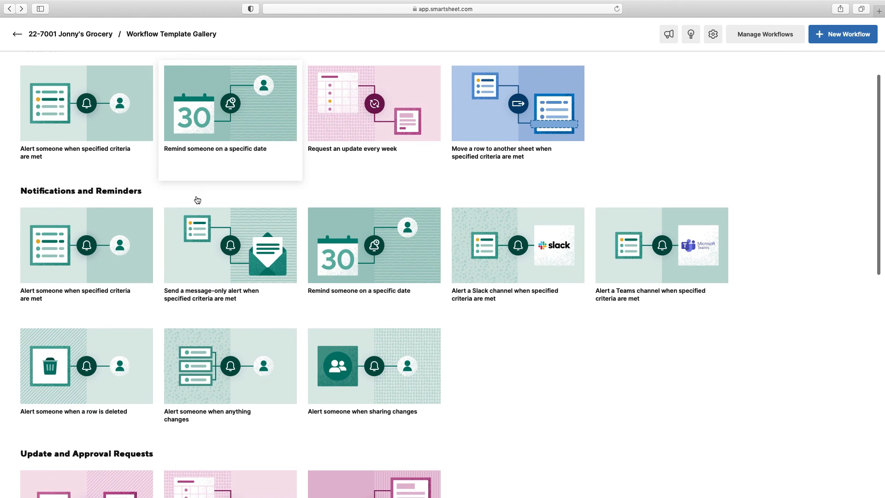
{"action": "scroll", "coordinate": [197, 199], "scroll_direction": "down", "scroll_amount": 5}
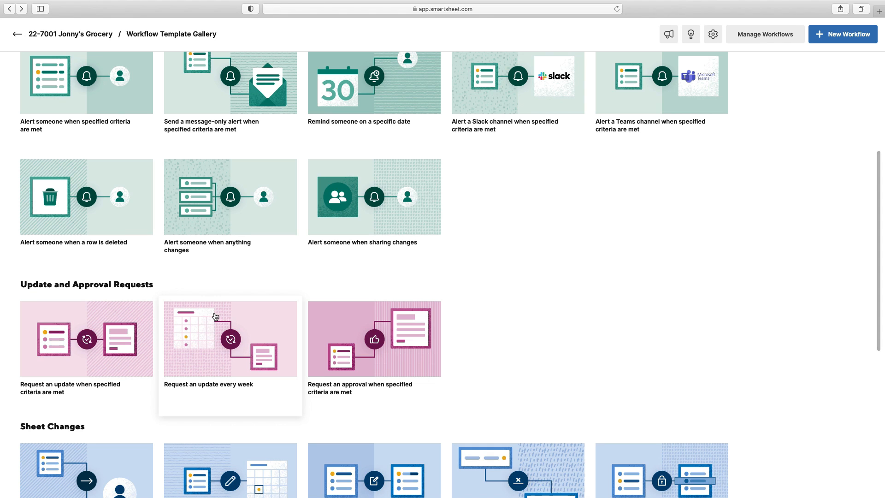
{"action": "left_click", "coordinate": [370, 350]}
{"action": "left_click", "coordinate": [592, 298]}
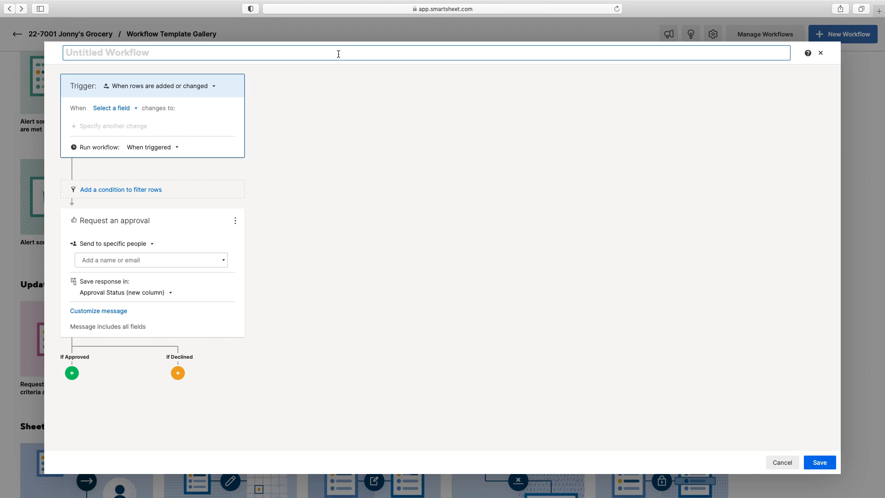
Step: Title the workflow 'Approval/Denial of Form'
{"action": "type", "text": "Approval/"}
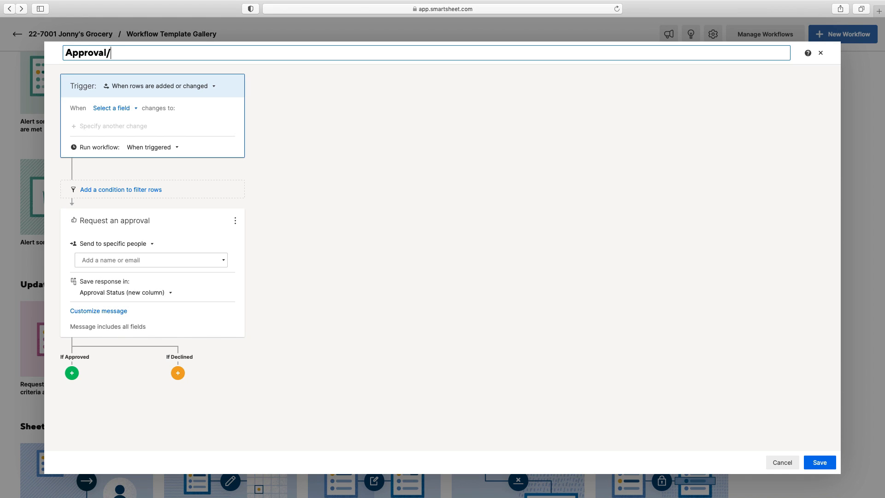
{"action": "type", "text": "Denial of Form"}
Step: Trigger when rows are added or changed and Project Number changes to Any Value
{"action": "left_click", "coordinate": [200, 87]}
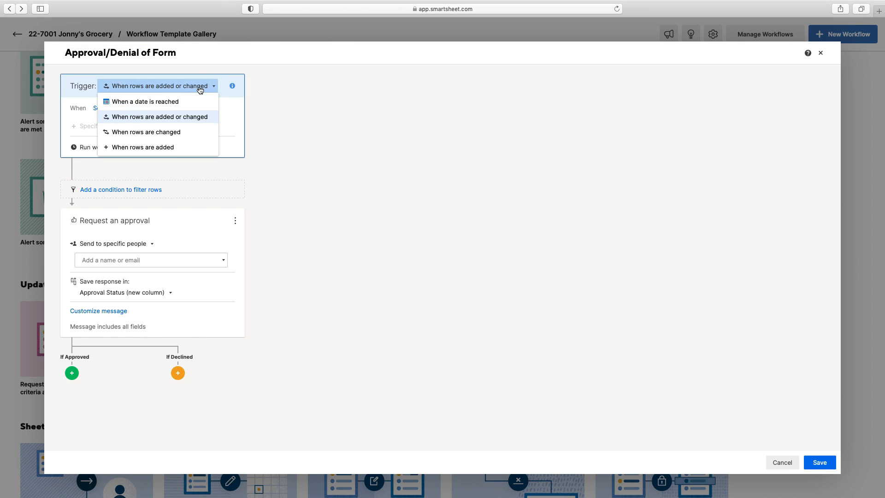
{"action": "left_click", "coordinate": [187, 123]}
{"action": "left_click", "coordinate": [120, 109]}
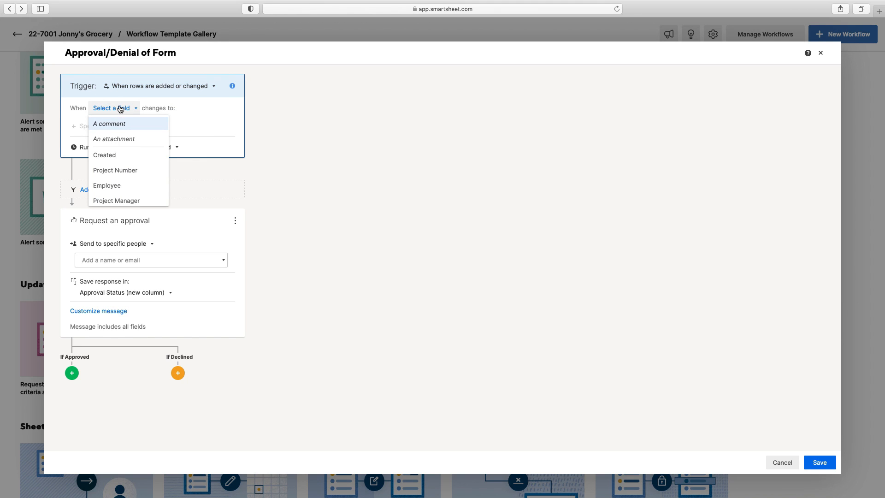
{"action": "left_click", "coordinate": [190, 123]}
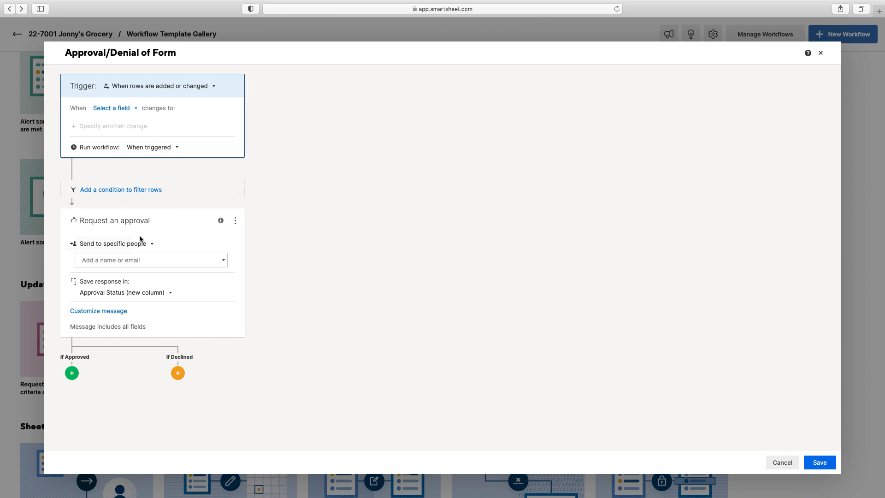
{"action": "left_click", "coordinate": [129, 108]}
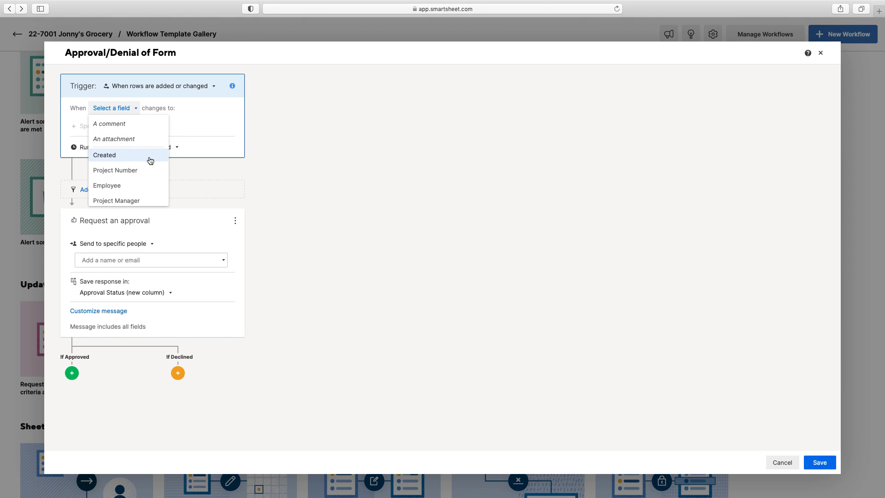
{"action": "left_click", "coordinate": [155, 170]}
{"action": "left_click", "coordinate": [173, 124]}
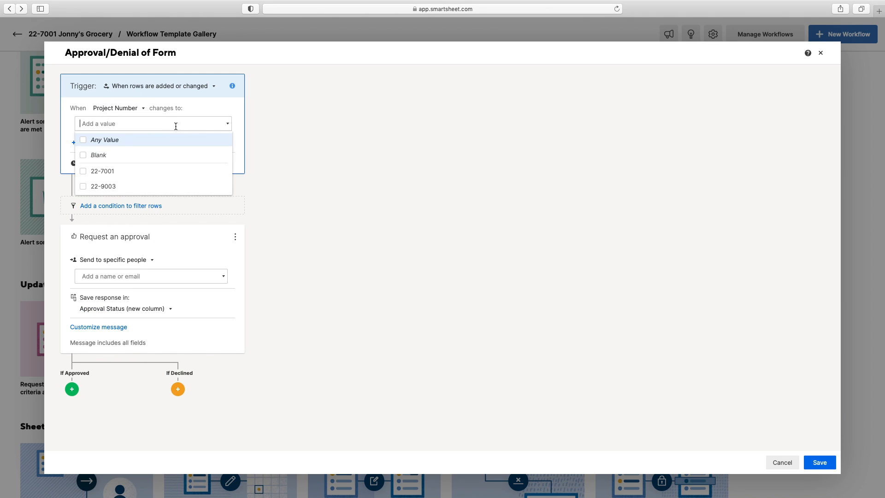
{"action": "left_click", "coordinate": [91, 140]}
{"action": "left_click", "coordinate": [291, 139]}
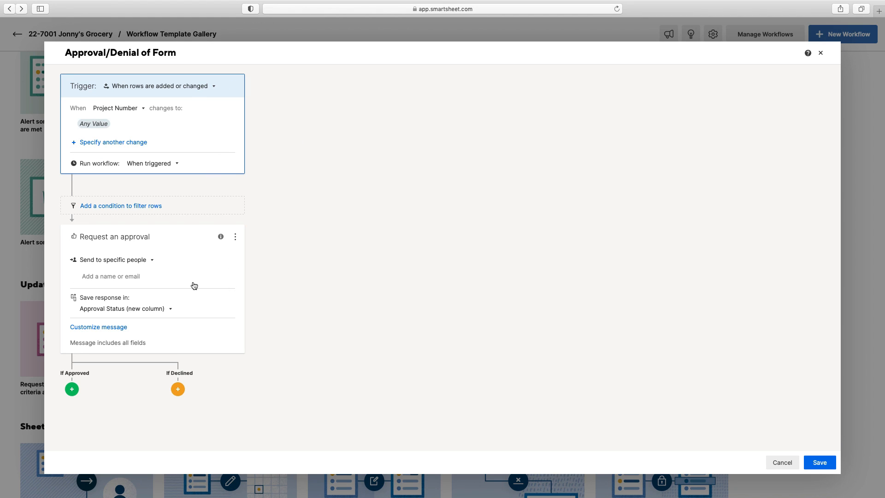
Step: Send approval requests to contacts in the Project Manager column, with subject 'Please Approve or Deny'
{"action": "left_click", "coordinate": [173, 276]}
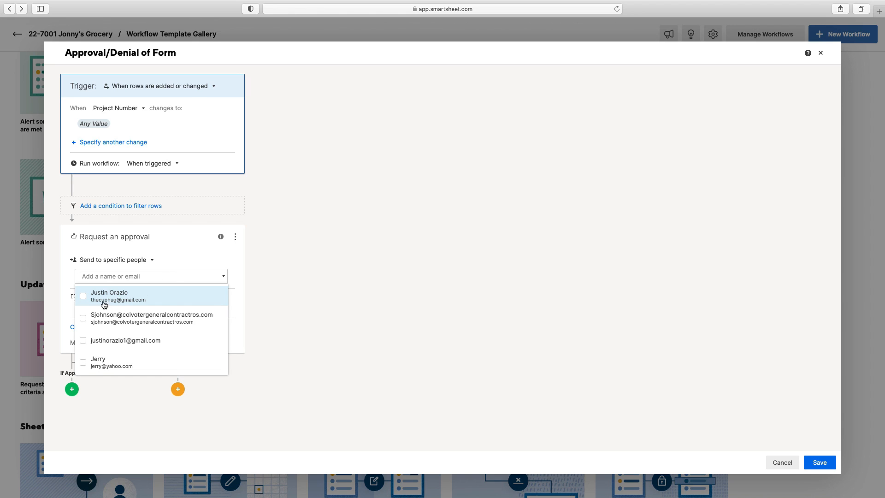
{"action": "left_click", "coordinate": [138, 260]}
{"action": "left_click", "coordinate": [140, 260]}
{"action": "left_click", "coordinate": [143, 297]}
{"action": "left_click", "coordinate": [144, 276]}
{"action": "left_click", "coordinate": [85, 292]}
{"action": "left_click", "coordinate": [188, 342]}
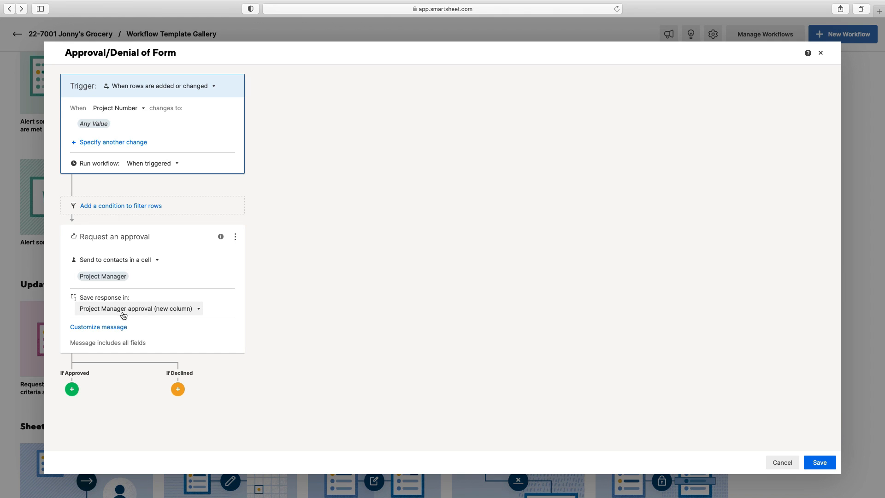
{"action": "left_click", "coordinate": [119, 327]}
{"action": "type", "text": "Please Approve or Deny"}
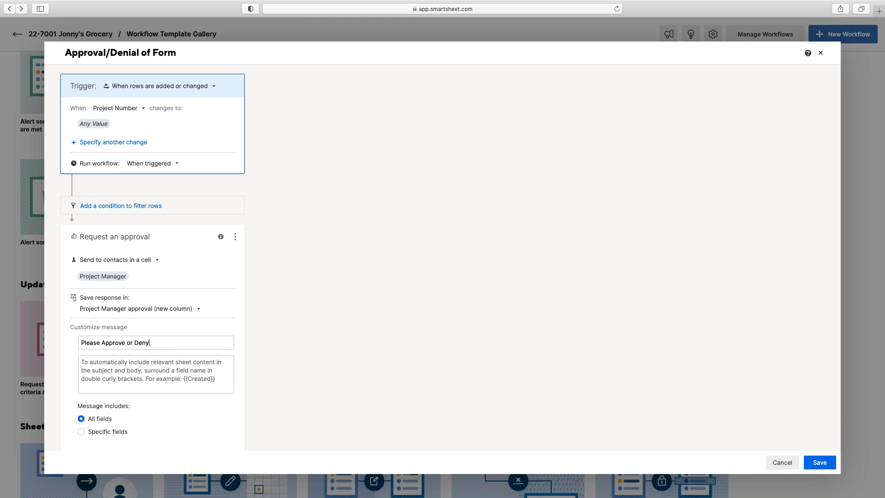
Step: Write the message body as 'Please approve or Deny the report that came in for job {{Project Number}}'
{"action": "left_click", "coordinate": [132, 366]}
{"action": "type", "text": "{{Project Number}}"}
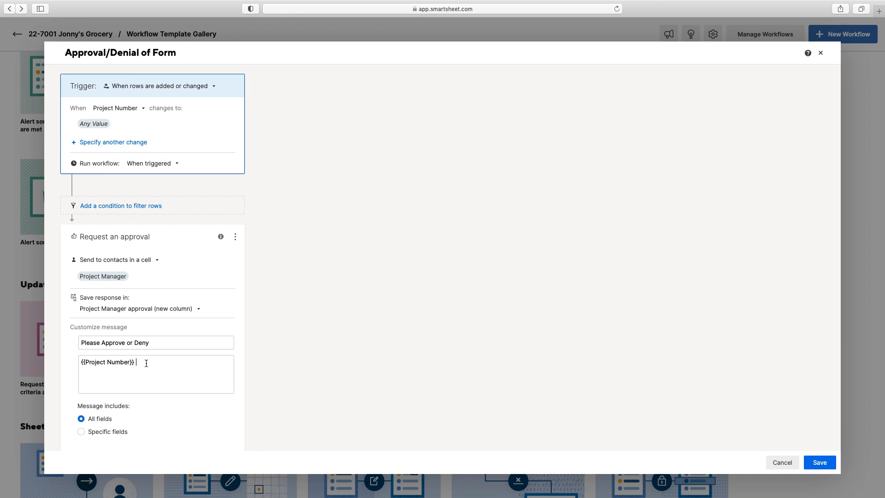
{"action": "type", "text": "has just been received"}
{"action": "key", "text": "BackSpace"}
{"action": "key", "text": "BackSpace"}
{"action": "key", "text": "BackSpace"}
{"action": "key", "text": "BackSpace"}
{"action": "key", "text": "BackSpace"}
{"action": "key", "text": "BackSpace"}
{"action": "key", "text": "BackSpace"}
{"action": "key", "text": "BackSpace"}
{"action": "key", "text": "BackSpace"}
{"action": "key", "text": "BackSpace"}
{"action": "key", "text": "BackSpace"}
{"action": "key", "text": "BackSpace"}
{"action": "key", "text": "BackSpace"}
{"action": "key", "text": "BackSpace"}
{"action": "key", "text": "BackSpace"}
{"action": "key", "text": "BackSpace"}
{"action": "key", "text": "BackSpace"}
{"action": "key", "text": "BackSpace"}
{"action": "key", "text": "BackSpace"}
{"action": "key", "text": "BackSpace"}
{"action": "key", "text": "BackSpace"}
{"action": "key", "text": "BackSpace"}
{"action": "left_click", "coordinate": [82, 361]}
{"action": "type", "text": "Dail"}
{"action": "key", "text": "BackSpace"}
{"action": "key", "text": "BackSpace"}
{"action": "key", "text": "BackSpace"}
{"action": "key", "text": "BackSpace"}
{"action": "type", "text": "Please approv"}
{"action": "type", "text": "e or Den"}
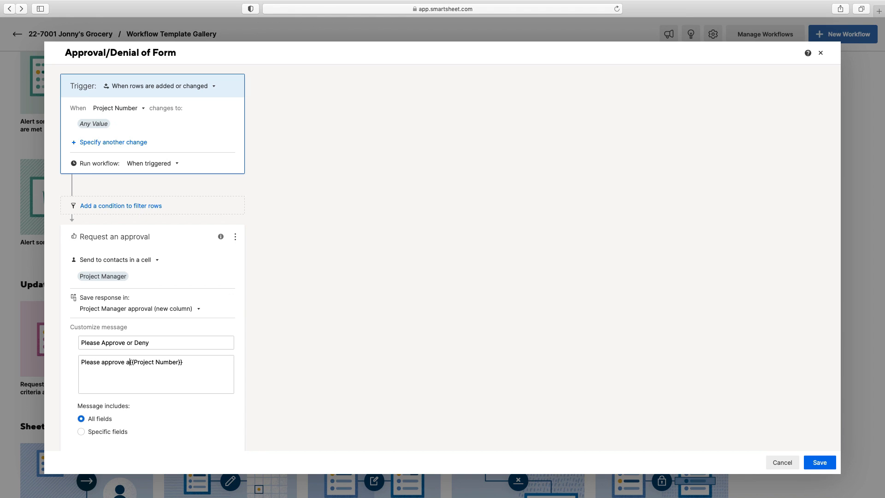
{"action": "type", "text": "y the report taht"}
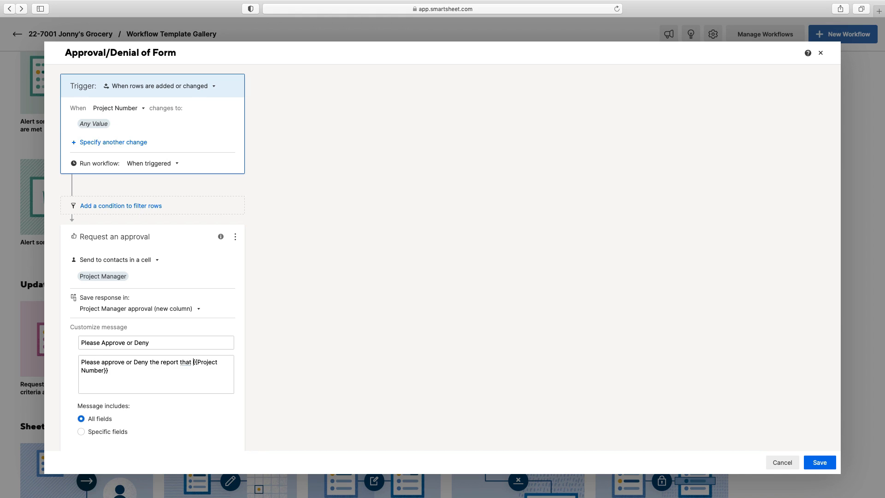
{"action": "type", "text": " came in for job"}
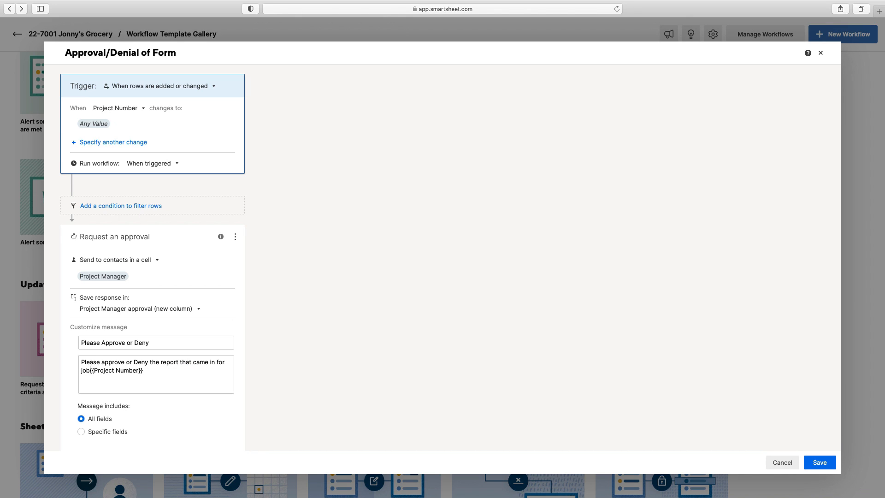
Step: Capitalise 'Approve', add a space before {{Project Number}}, and finish editing the message
{"action": "left_click", "coordinate": [103, 362]}
{"action": "key", "text": "BackSpace"}
{"action": "type", "text": "A"}
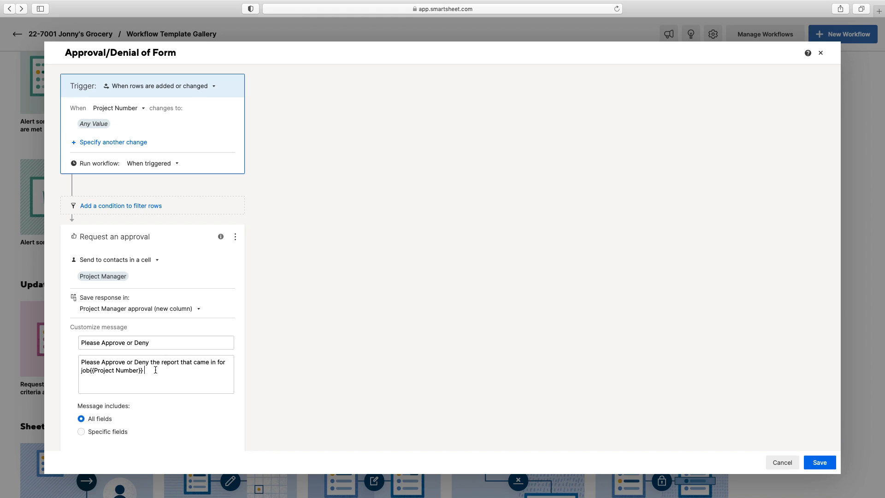
{"action": "left_click", "coordinate": [90, 370]}
{"action": "left_click", "coordinate": [155, 370]}
{"action": "scroll", "coordinate": [167, 379], "scroll_direction": "down", "scroll_amount": 2}
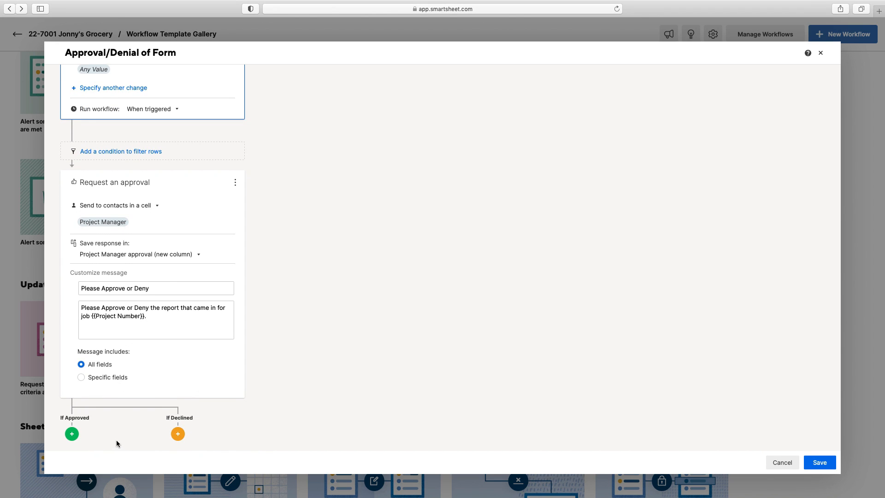
{"action": "left_click", "coordinate": [72, 435]}
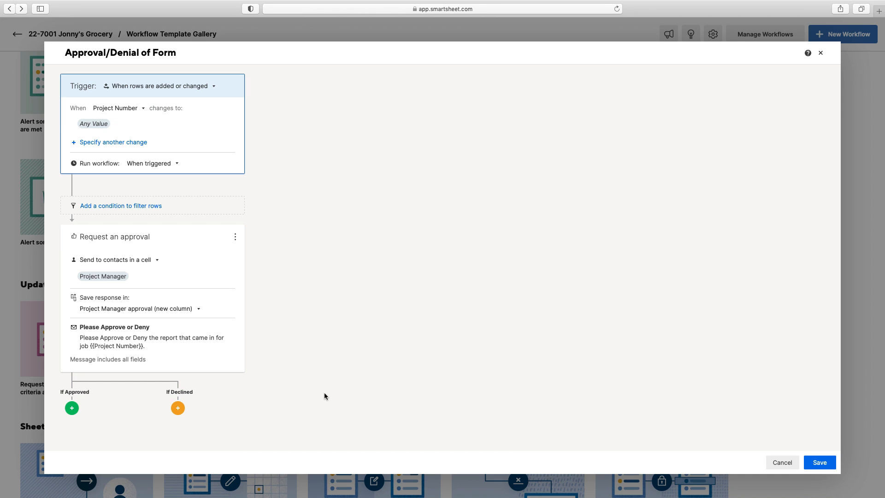
Step: Add an Alert someone action to the If Approved branch, sent to one specific contact
{"action": "left_click", "coordinate": [72, 408]}
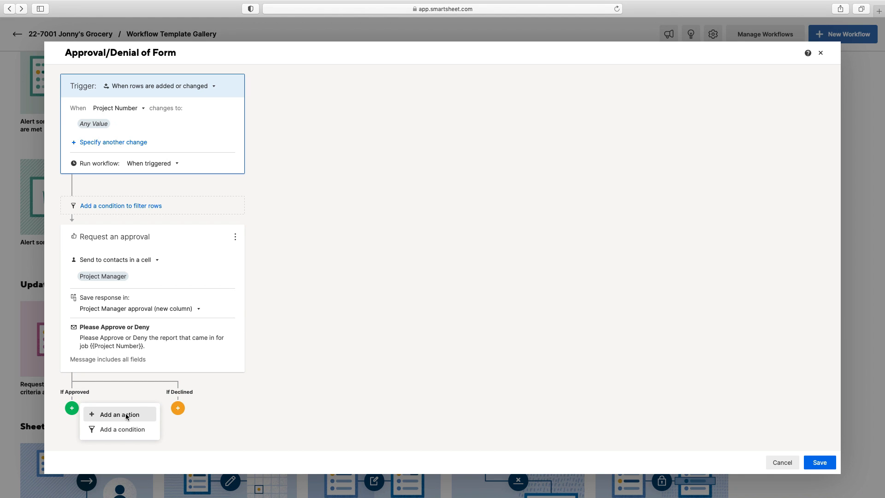
{"action": "left_click", "coordinate": [119, 415]}
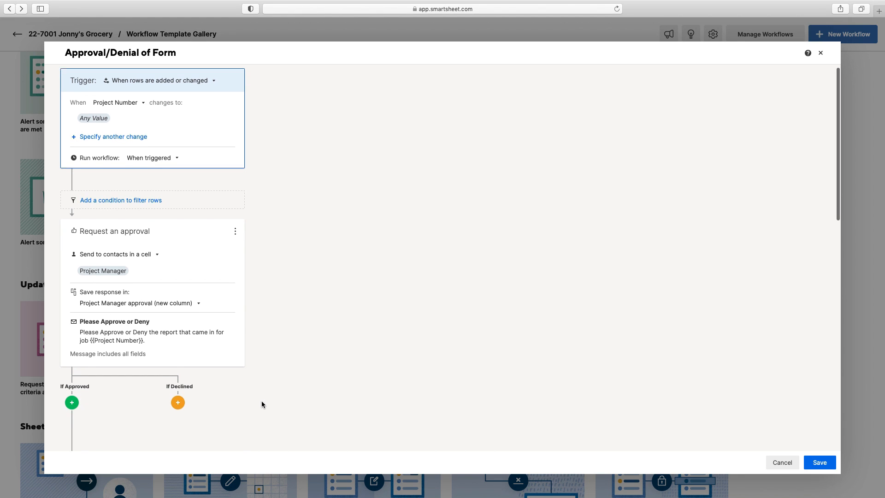
{"action": "scroll", "coordinate": [261, 402], "scroll_direction": "down", "scroll_amount": 5}
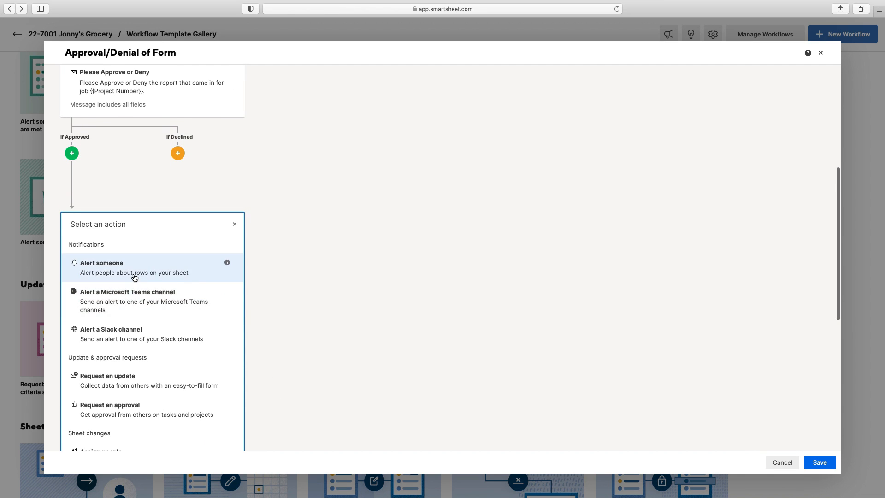
{"action": "left_click", "coordinate": [134, 272]}
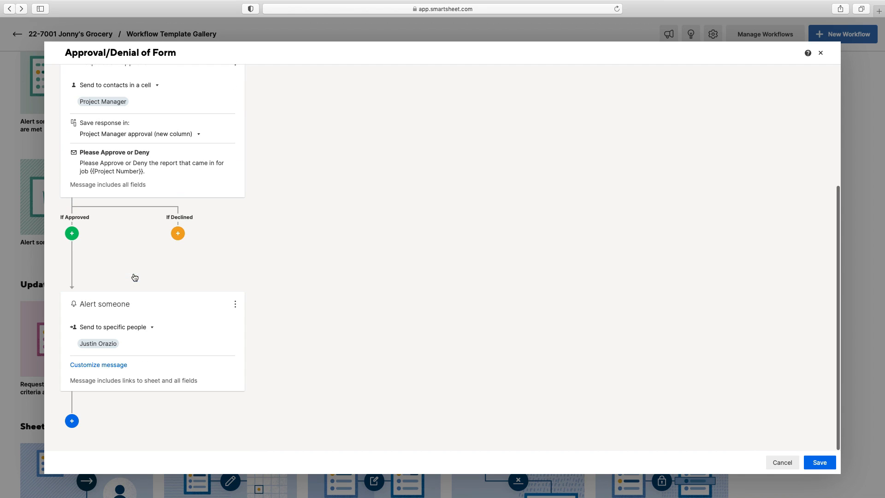
{"action": "left_click", "coordinate": [143, 329]}
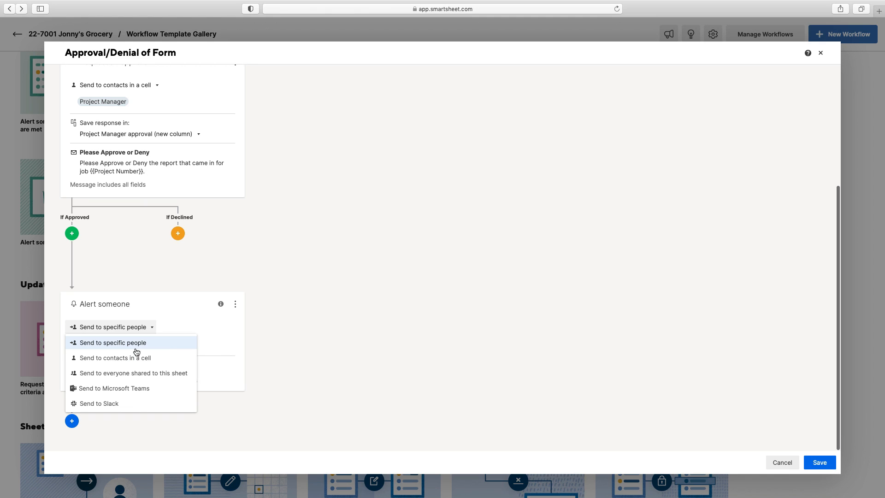
{"action": "left_click", "coordinate": [154, 347]}
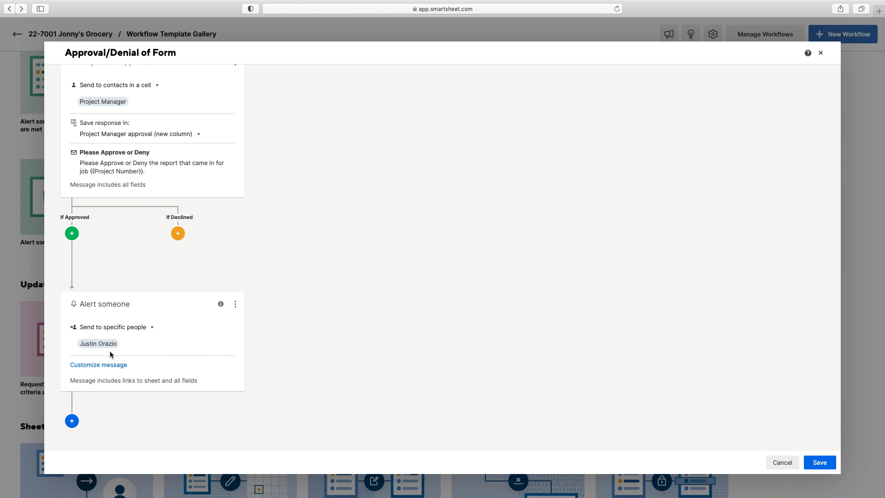
{"action": "left_click", "coordinate": [122, 347]}
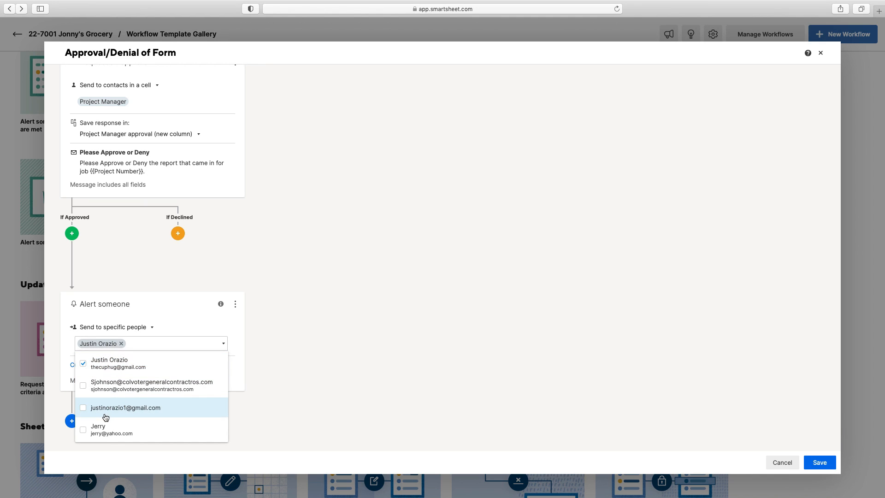
{"action": "left_click", "coordinate": [82, 432]}
{"action": "left_click", "coordinate": [104, 343]}
{"action": "left_click", "coordinate": [99, 343]}
{"action": "left_click", "coordinate": [121, 343]}
{"action": "left_click", "coordinate": [312, 341]}
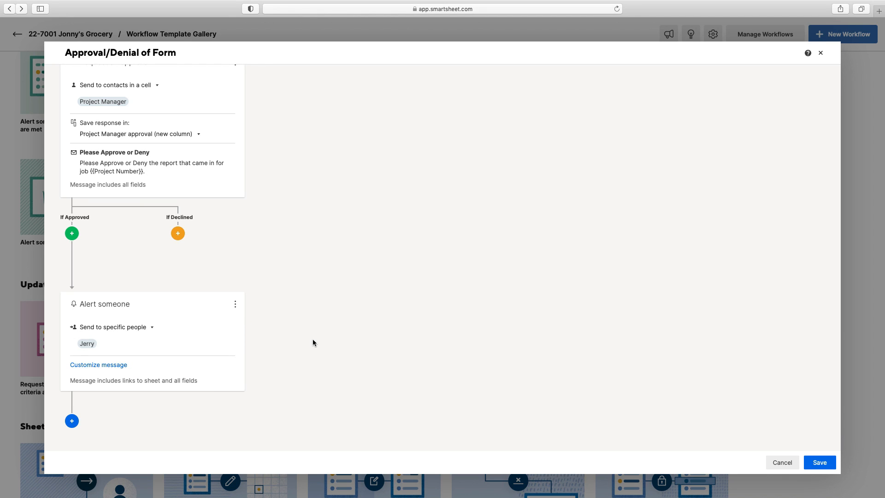
Step: Set the alert subject to 'Report for project {{Project Number}} has been approved.'
{"action": "left_click", "coordinate": [82, 364]}
{"action": "left_click", "coordinate": [185, 379]}
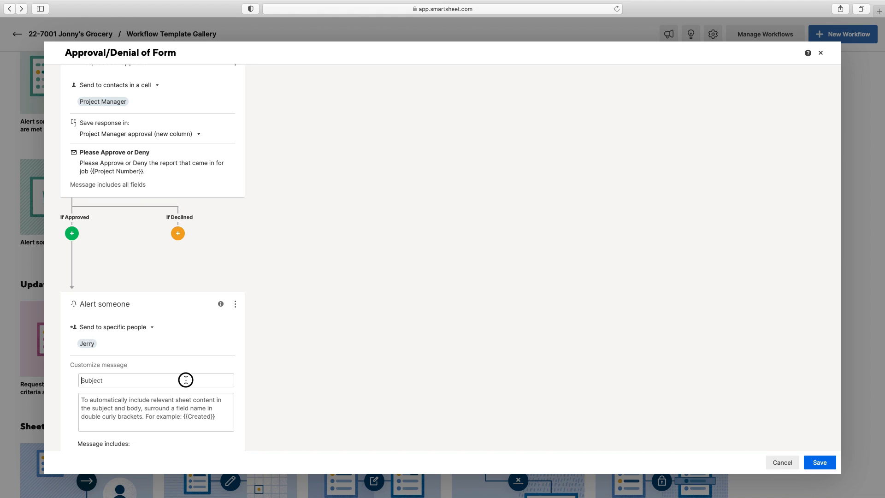
{"action": "type", "text": "P"}
{"action": "key", "text": "BackSpace"}
{"action": "type", "text": "Report for "}
{"action": "type", "text": "project"}
{"action": "type", "text": " {{Jo"}
{"action": "type", "text": "Project"}
{"action": "key", "text": "BackSpace"}
{"action": "key", "text": "BackSpace"}
{"action": "key", "text": "BackSpace"}
{"action": "key", "text": "BackSpace"}
{"action": "key", "text": "BackSpace"}
{"action": "key", "text": "BackSpace"}
{"action": "key", "text": "BackSpace"}
{"action": "key", "text": "BackSpace"}
{"action": "key", "text": "BackSpace"}
{"action": "type", "text": "Proj"}
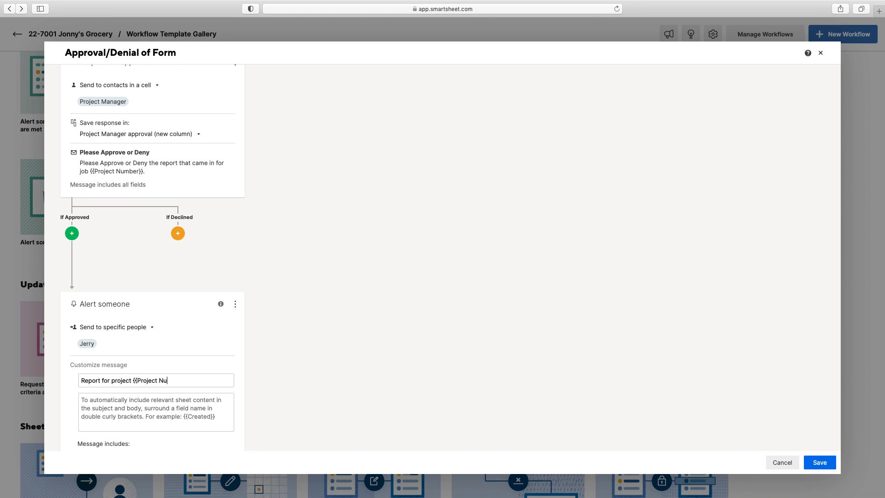
{"action": "type", "text": "mber}} has been approved."}
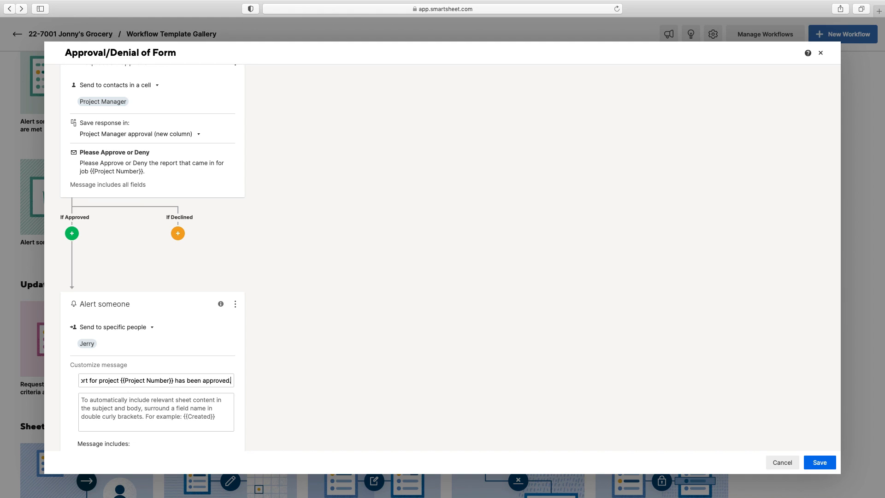
{"action": "scroll", "coordinate": [216, 397], "scroll_direction": "down", "scroll_amount": 3}
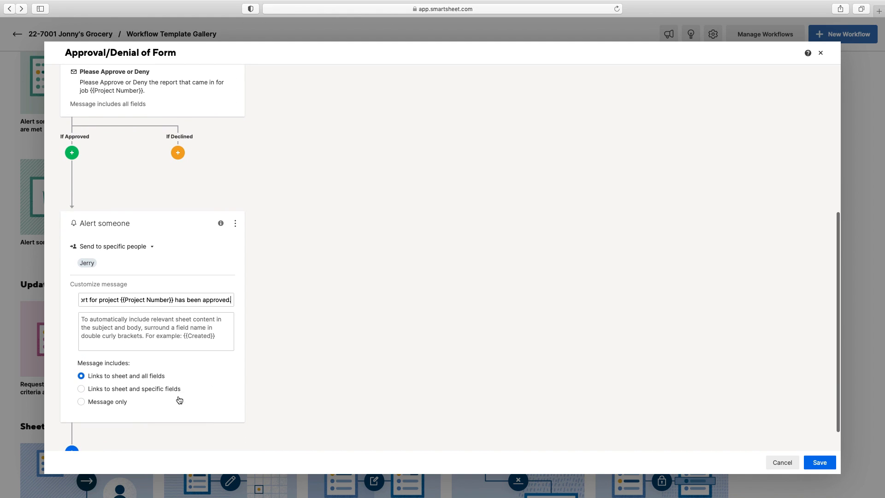
{"action": "left_click", "coordinate": [431, 362]}
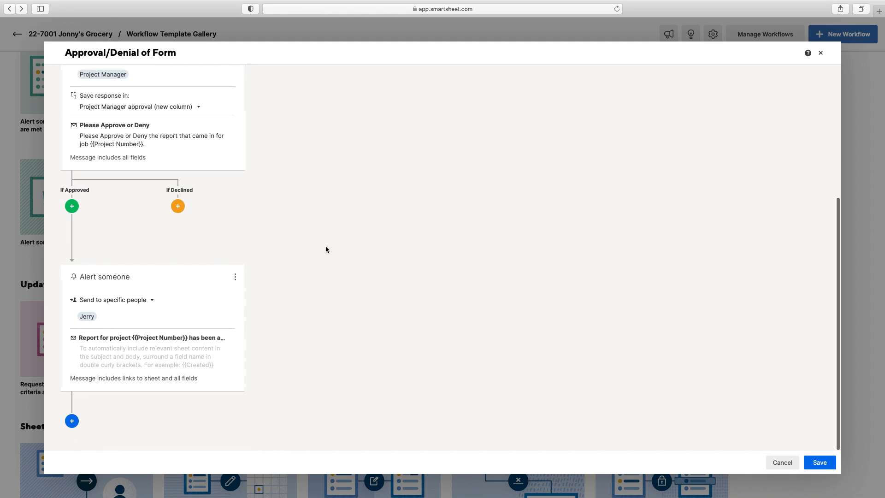
{"action": "left_click", "coordinate": [98, 378]}
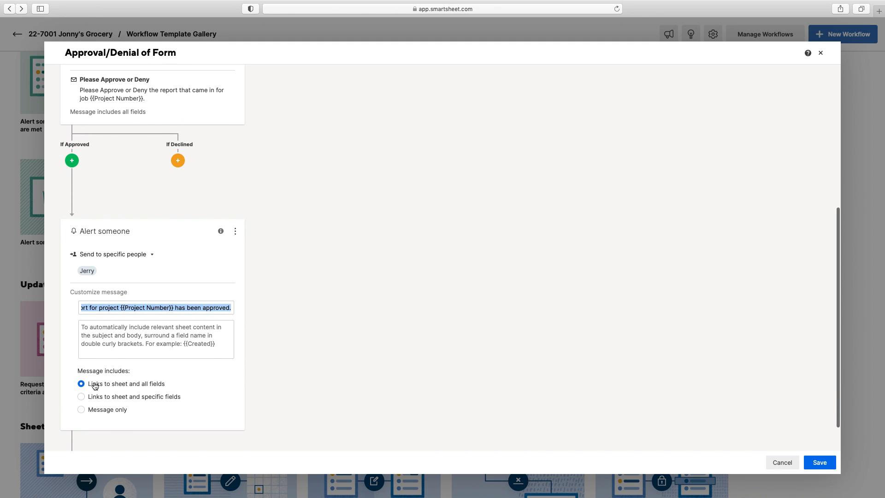
{"action": "left_click", "coordinate": [278, 215]}
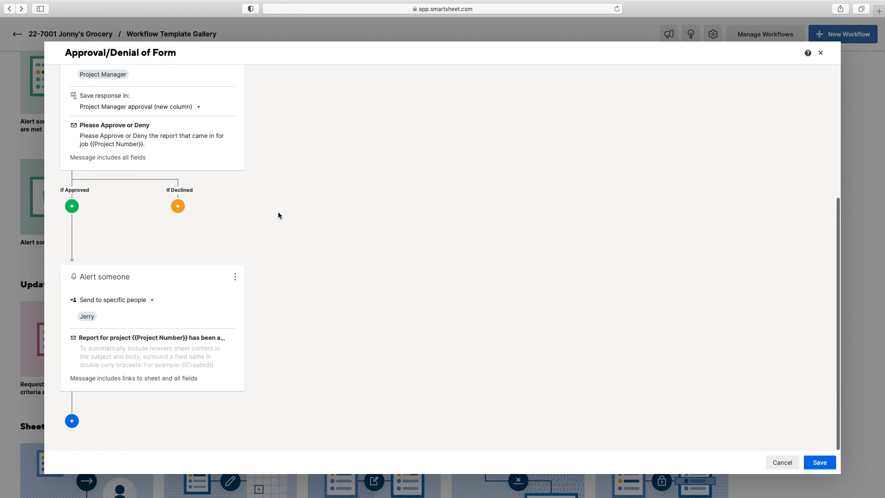
Step: Add a Request an update action to If Declined, then delete it
{"action": "left_click", "coordinate": [178, 208]}
{"action": "left_click", "coordinate": [248, 215]}
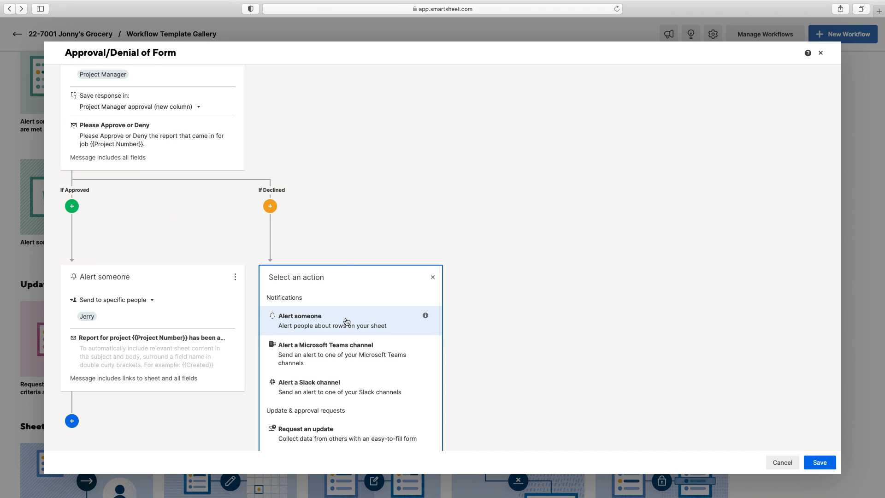
{"action": "scroll", "coordinate": [346, 321], "scroll_direction": "down", "scroll_amount": 5}
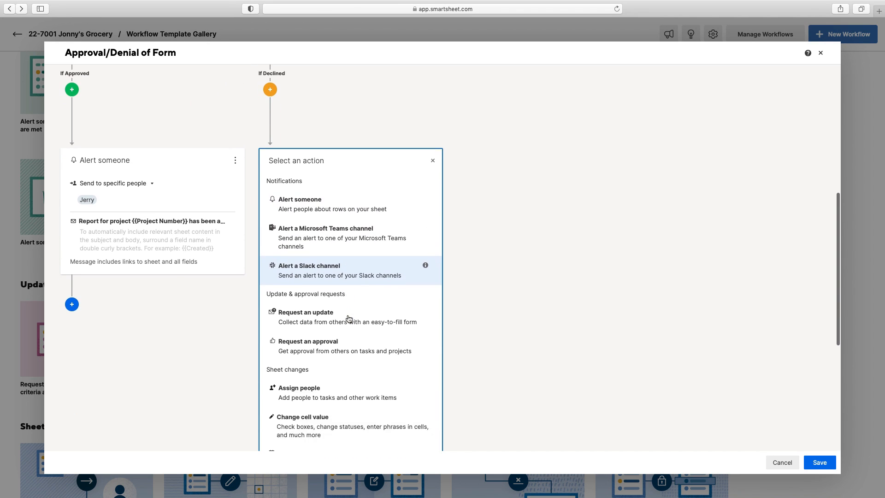
{"action": "scroll", "coordinate": [374, 337], "scroll_direction": "down", "scroll_amount": 3}
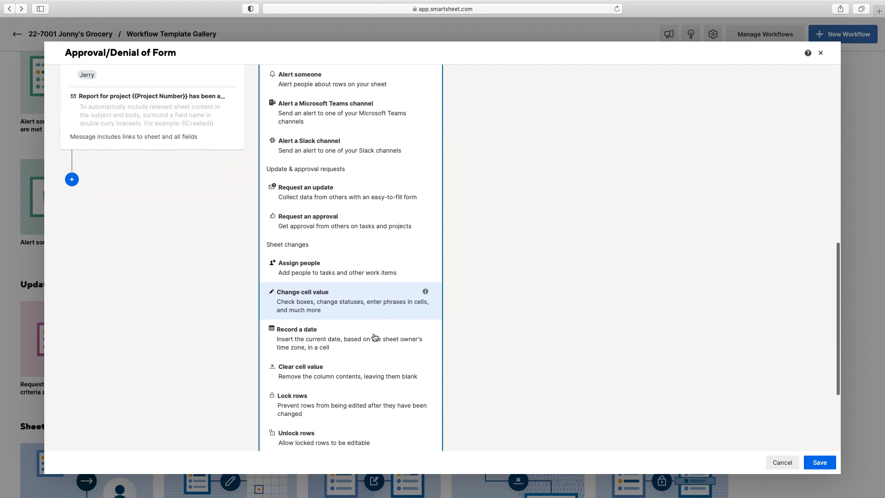
{"action": "scroll", "coordinate": [374, 282], "scroll_direction": "up", "scroll_amount": 3}
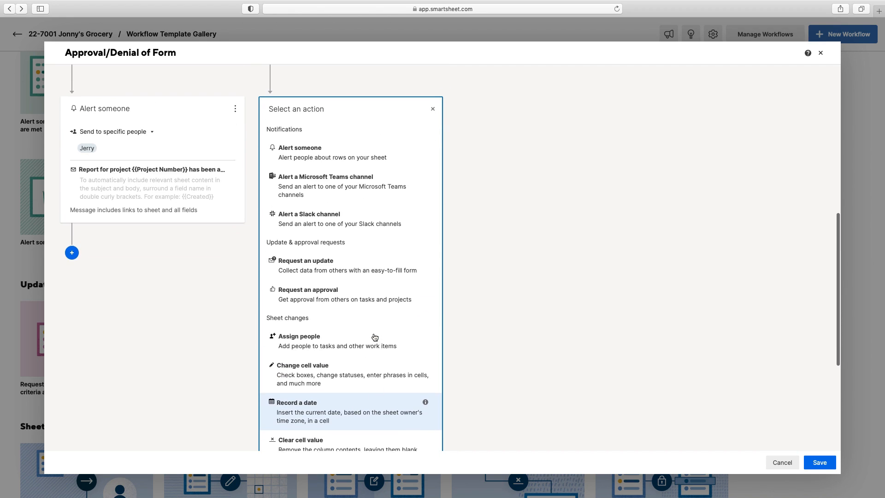
{"action": "left_click", "coordinate": [353, 271]}
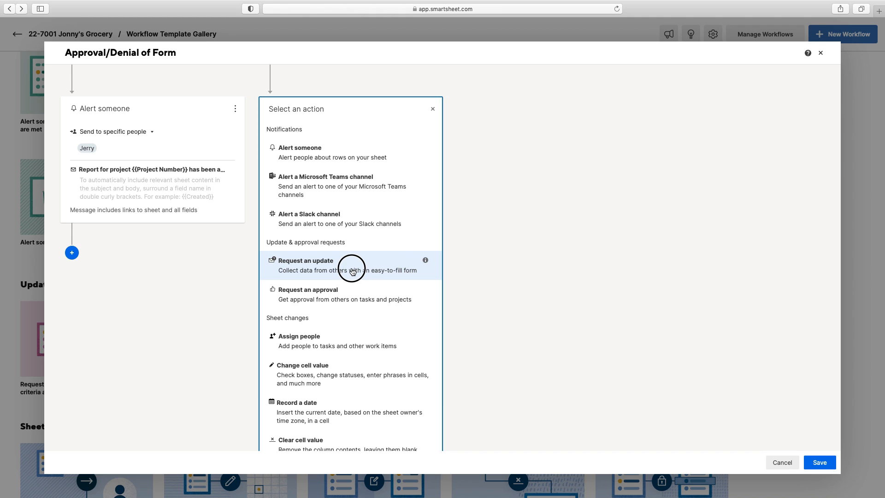
{"action": "left_click", "coordinate": [349, 299]}
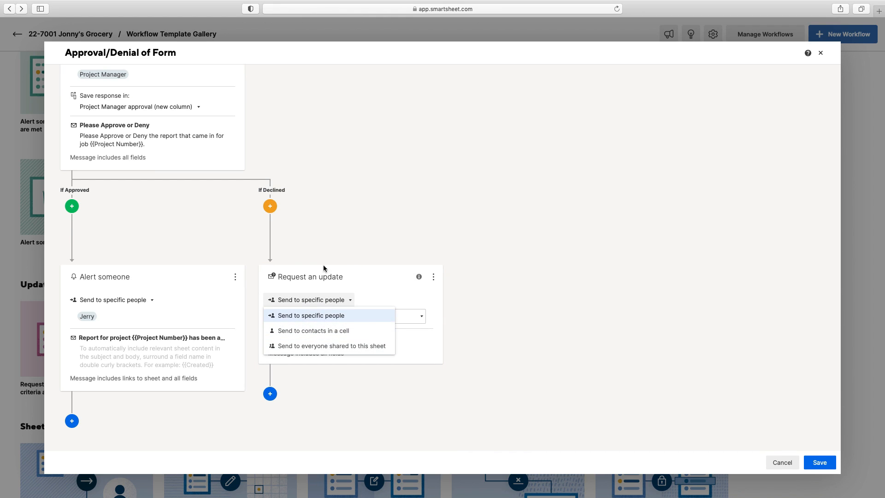
{"action": "left_click", "coordinate": [271, 207]}
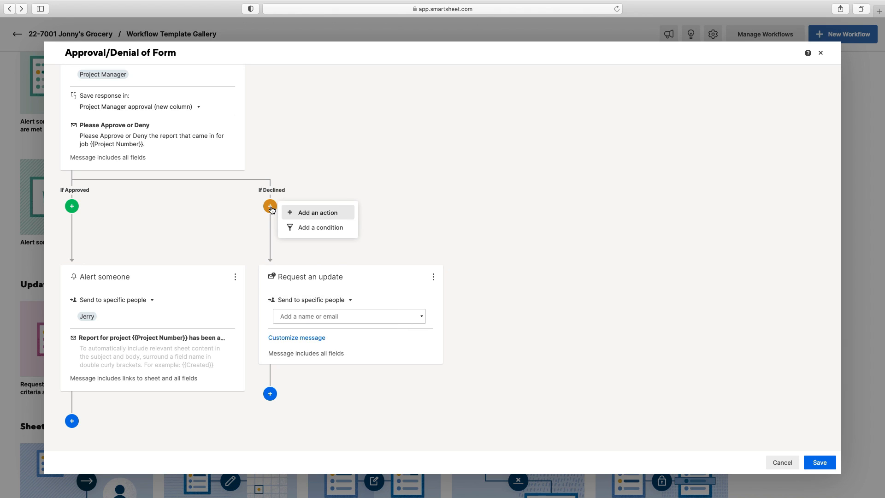
{"action": "left_click", "coordinate": [433, 281]}
{"action": "left_click", "coordinate": [469, 304]}
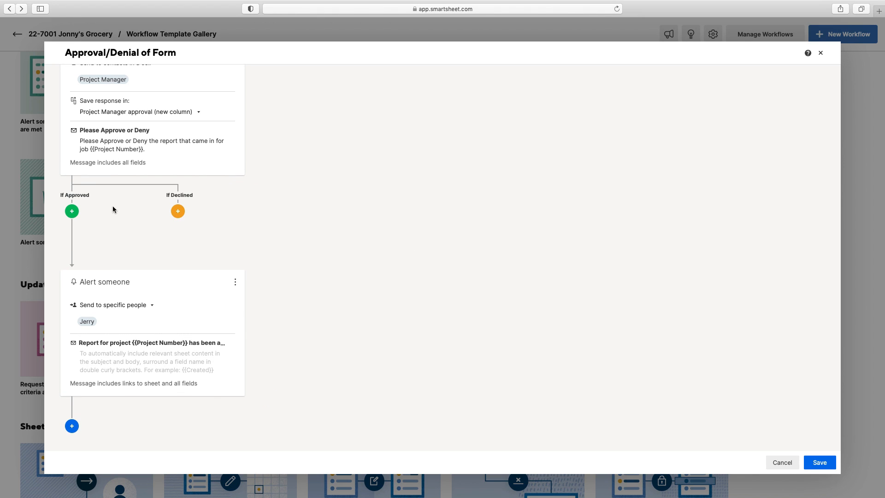
Step: Give If Declined an Alert someone action with two more contacts ticked, three recipients total
{"action": "left_click", "coordinate": [179, 213]}
{"action": "left_click", "coordinate": [249, 217]}
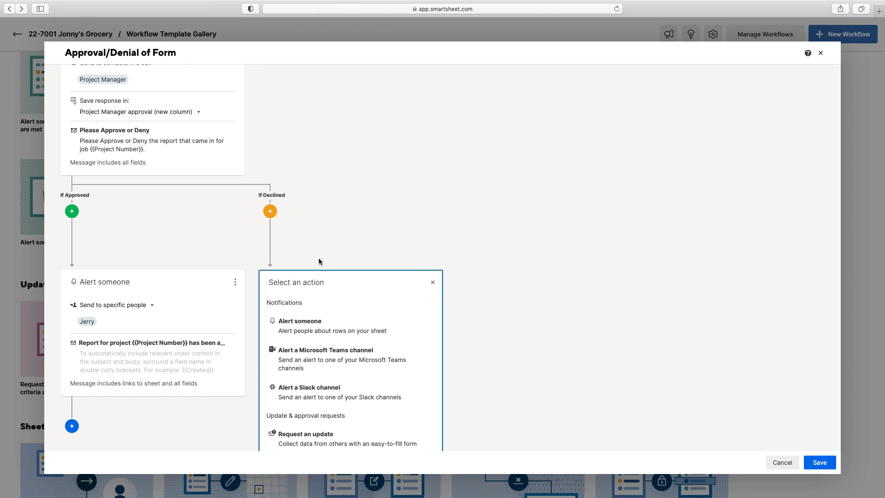
{"action": "scroll", "coordinate": [343, 366], "scroll_direction": "down", "scroll_amount": 5}
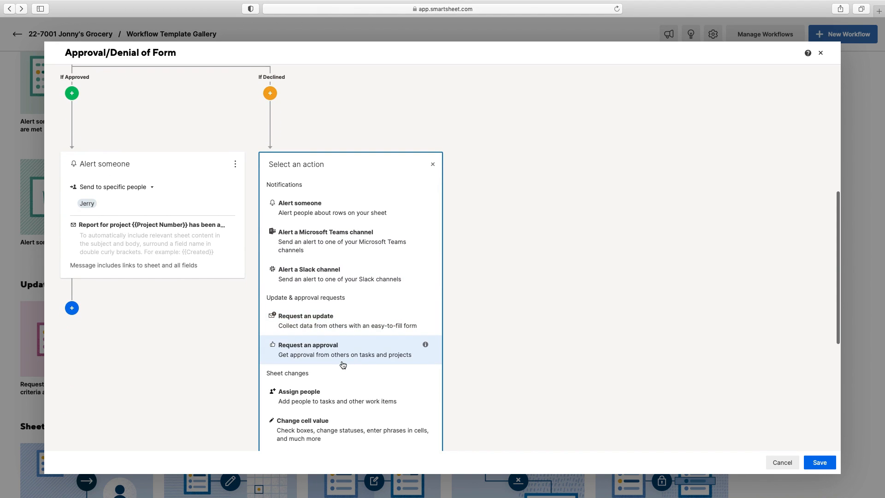
{"action": "scroll", "coordinate": [345, 365], "scroll_direction": "down", "scroll_amount": 4}
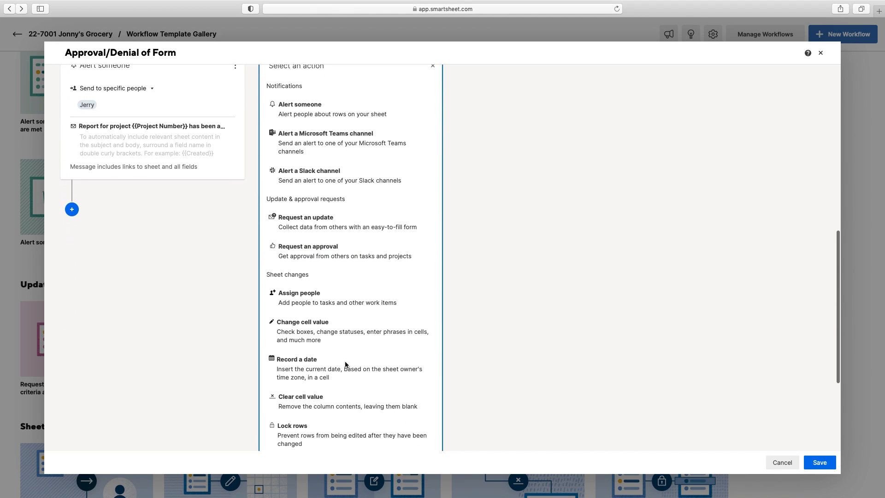
{"action": "scroll", "coordinate": [345, 365], "scroll_direction": "down", "scroll_amount": 3}
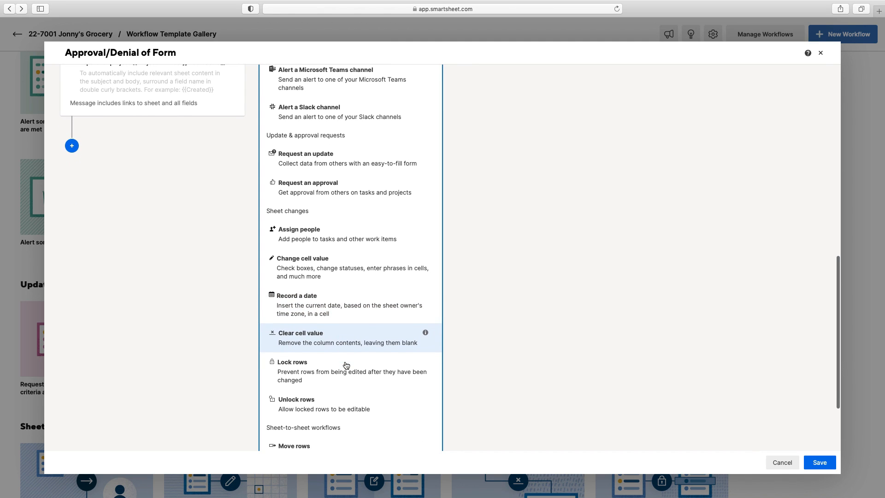
{"action": "scroll", "coordinate": [345, 364], "scroll_direction": "down", "scroll_amount": 3}
{"action": "scroll", "coordinate": [345, 364], "scroll_direction": "up", "scroll_amount": 12}
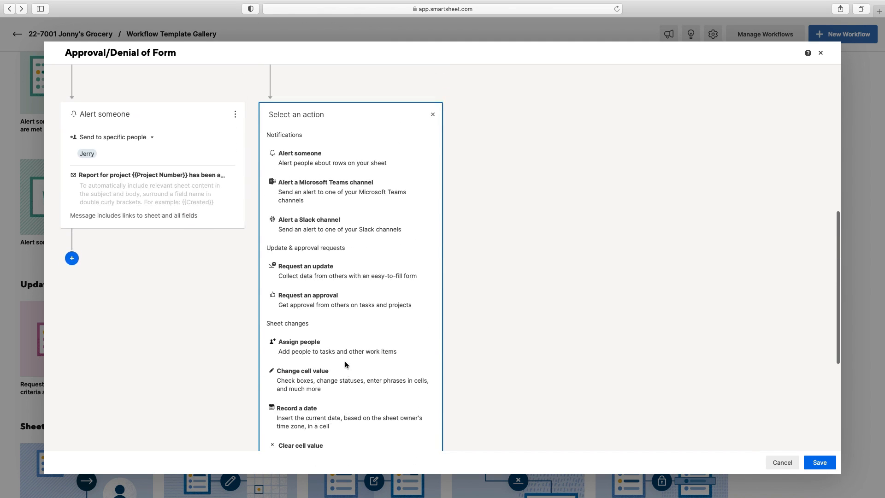
{"action": "left_click", "coordinate": [341, 263]}
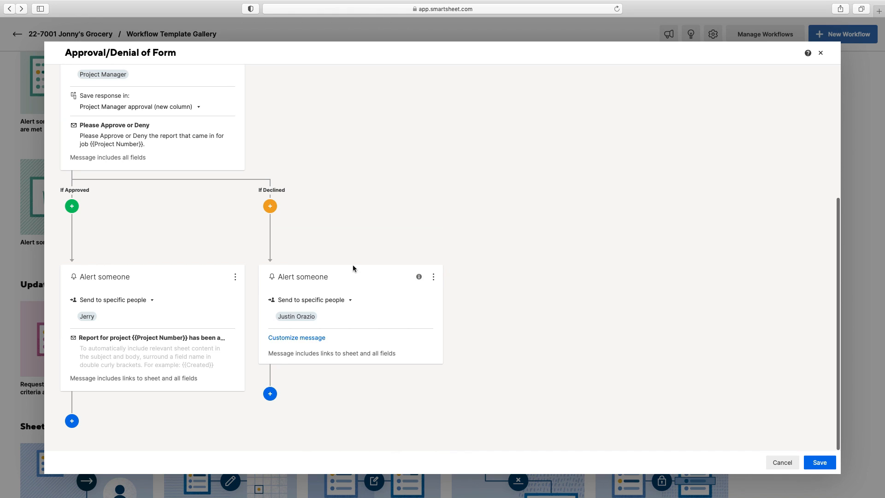
{"action": "left_click", "coordinate": [329, 319]}
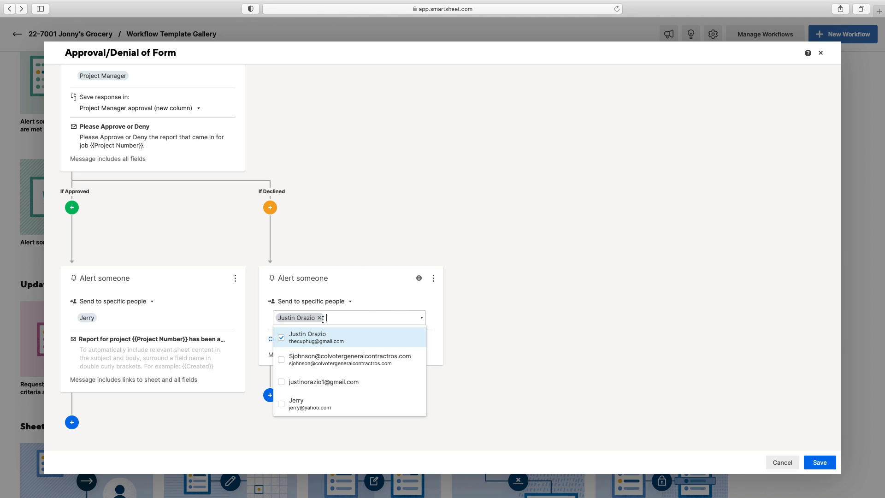
{"action": "left_click", "coordinate": [282, 362]}
{"action": "left_click", "coordinate": [282, 395]}
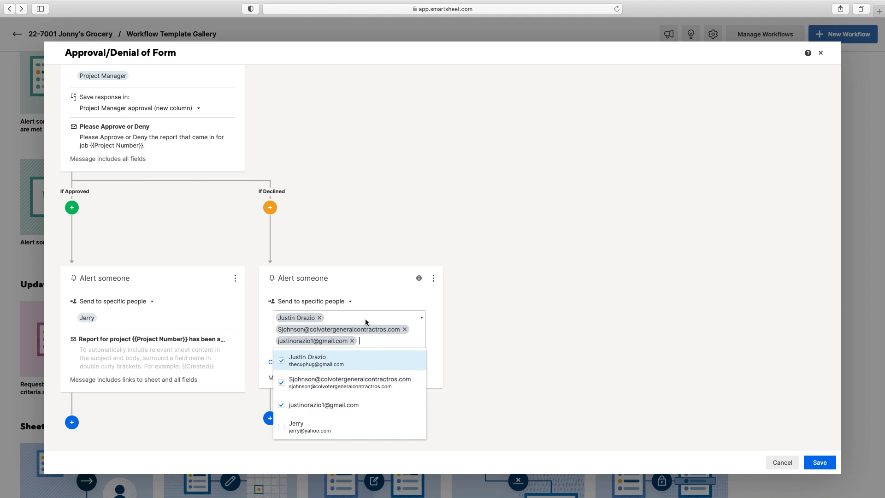
{"action": "left_click", "coordinate": [481, 223]}
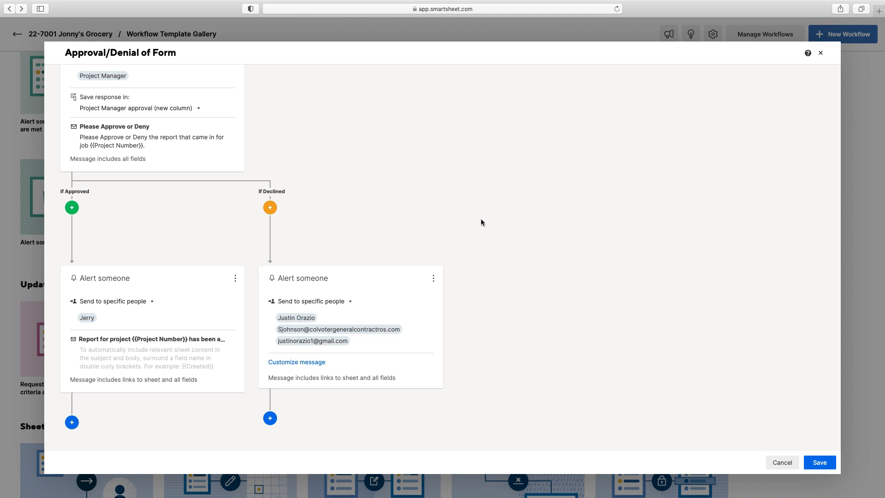
Step: Set the denial alert subject to 'Report has been denied for project {{Project Number}}'
{"action": "left_click", "coordinate": [323, 364]}
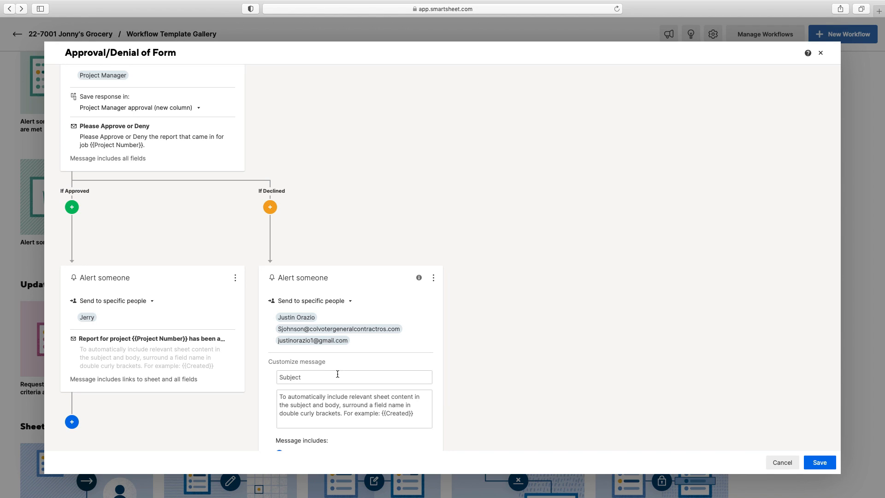
{"action": "type", "text": "Report ahs been denied for project {{Project N"}
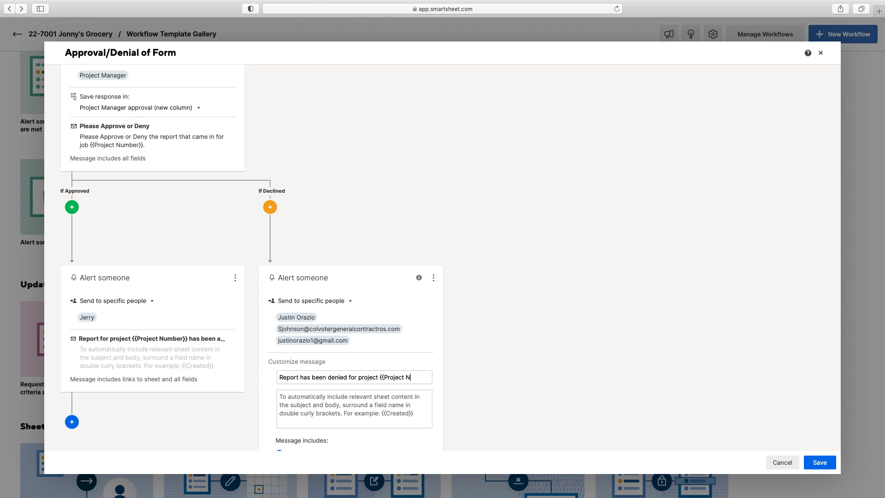
{"action": "type", "text": "umber}}"}
{"action": "left_click", "coordinate": [609, 395]}
Step: Include links to the sheet and all fields, save the workflow, and return to the sheet
{"action": "scroll", "coordinate": [612, 363], "scroll_direction": "up", "scroll_amount": 2}
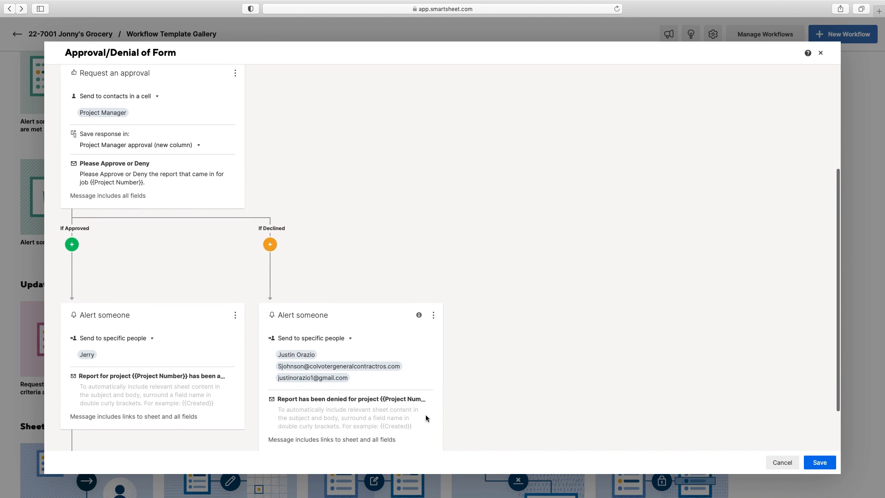
{"action": "left_click", "coordinate": [397, 438]}
{"action": "scroll", "coordinate": [483, 408], "scroll_direction": "down", "scroll_amount": 2}
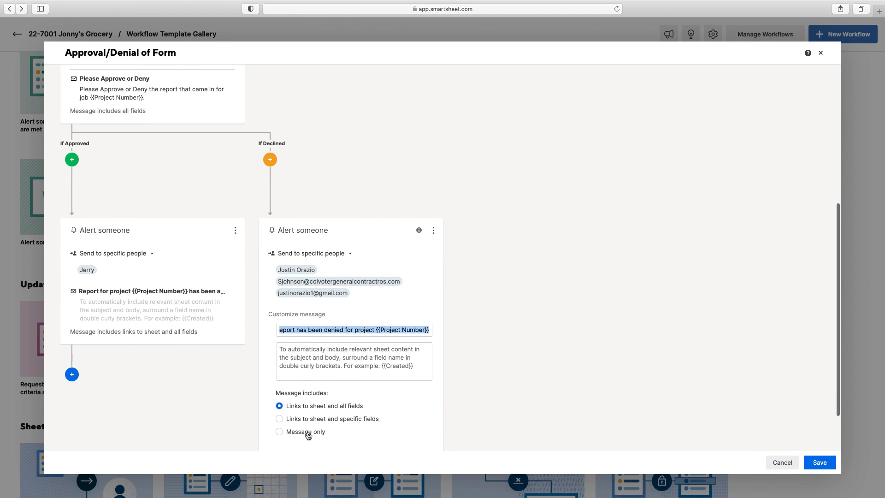
{"action": "left_click", "coordinate": [280, 431]}
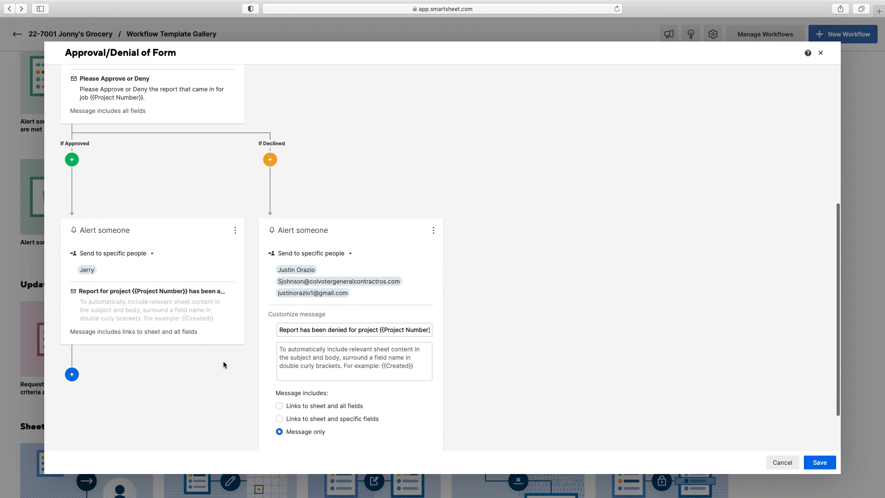
{"action": "left_click", "coordinate": [281, 407]}
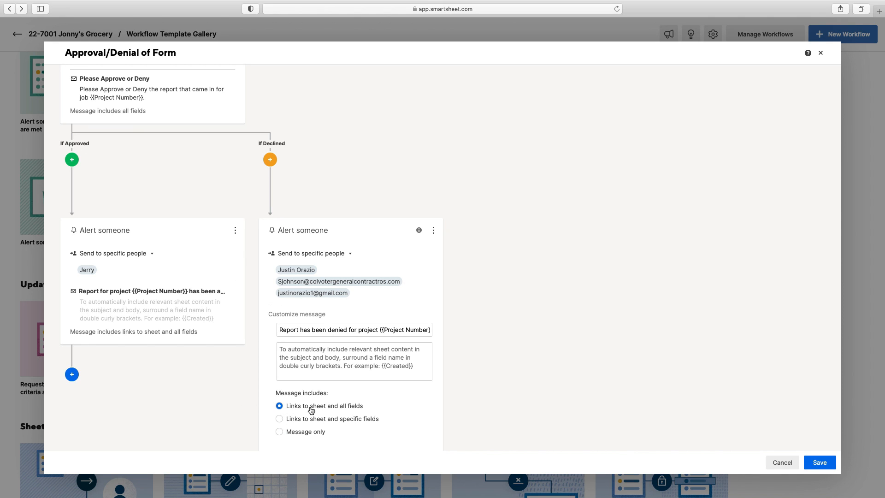
{"action": "scroll", "coordinate": [516, 391], "scroll_direction": "down", "scroll_amount": 3}
{"action": "left_click", "coordinate": [819, 463]}
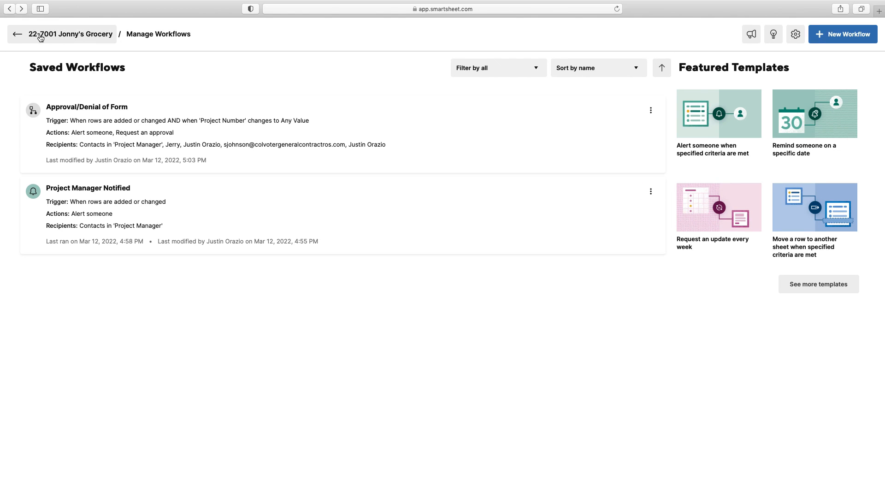
{"action": "left_click", "coordinate": [44, 34]}
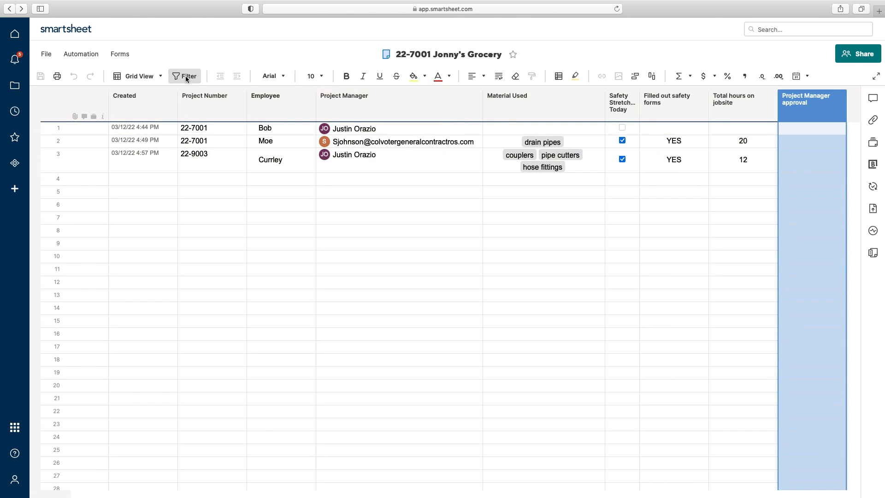
Step: Paste the Curley 22-9003 row into row 4 and show row 3's attachments
{"action": "left_click", "coordinate": [49, 162]}
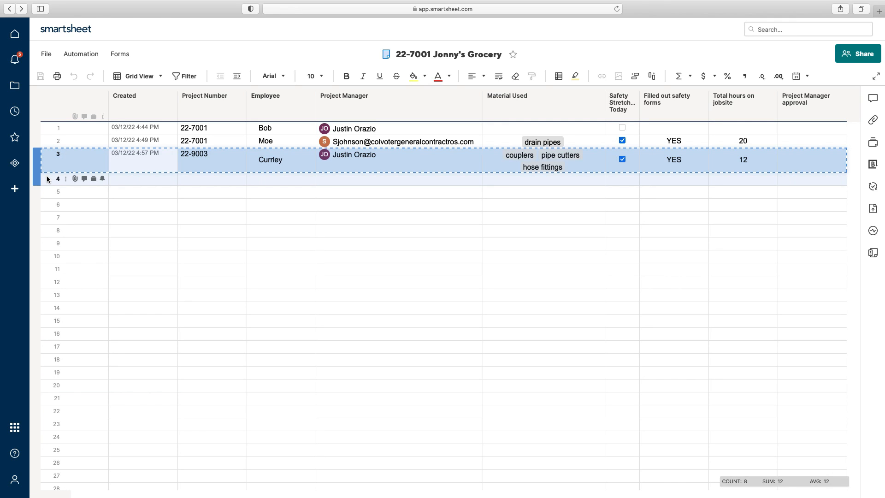
{"action": "right_click", "coordinate": [47, 177]}
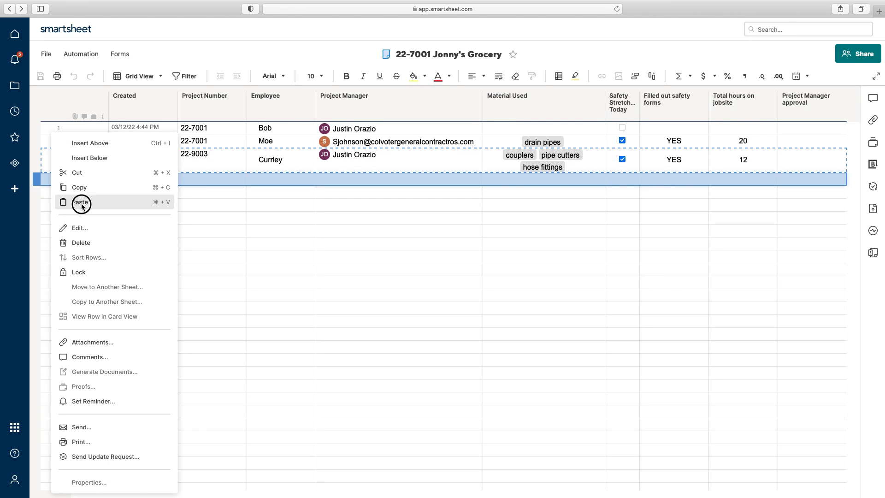
{"action": "left_click", "coordinate": [81, 202]}
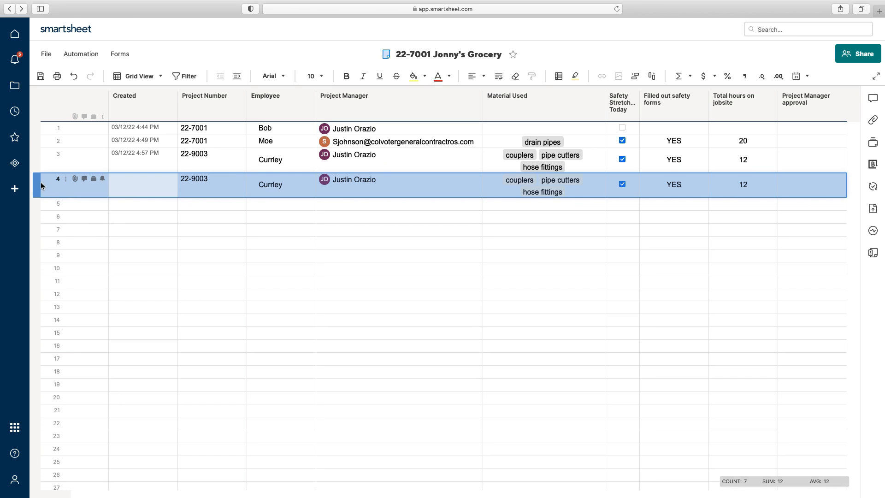
{"action": "left_click_drag", "start_coordinate": [41, 185], "coordinate": [37, 142]}
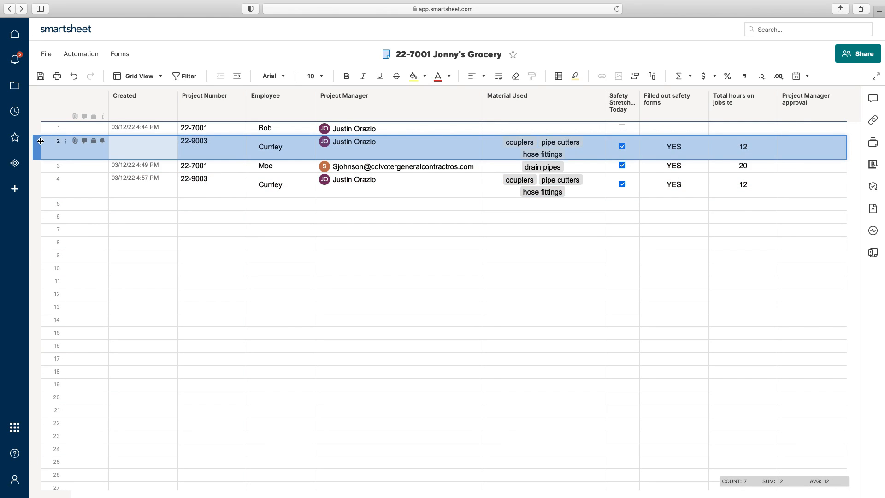
{"action": "left_click_drag", "start_coordinate": [41, 185], "coordinate": [41, 187]}
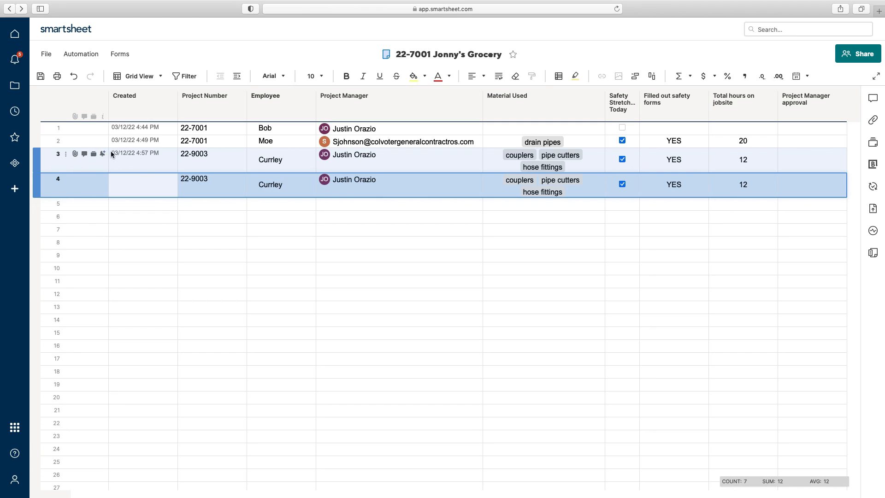
{"action": "left_click", "coordinate": [75, 154]}
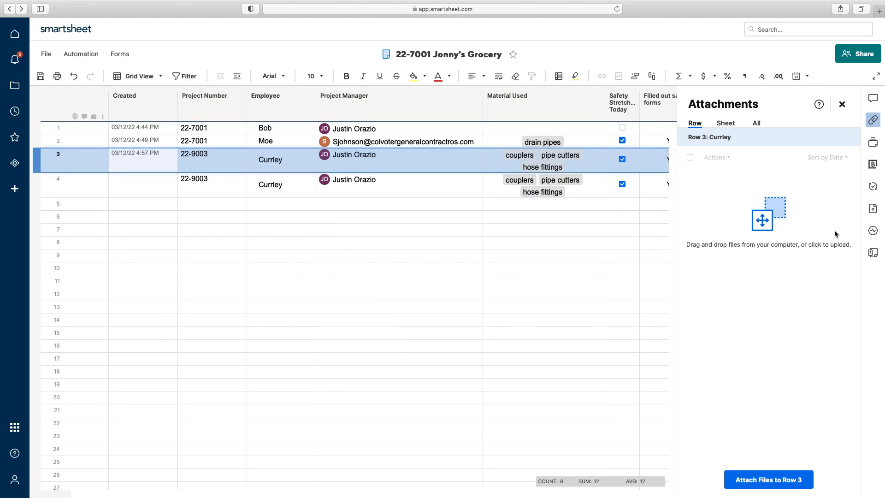
Step: Upload Cracked Concrete.jpg from the SMS Samples folder to row 3
{"action": "left_click", "coordinate": [773, 481]}
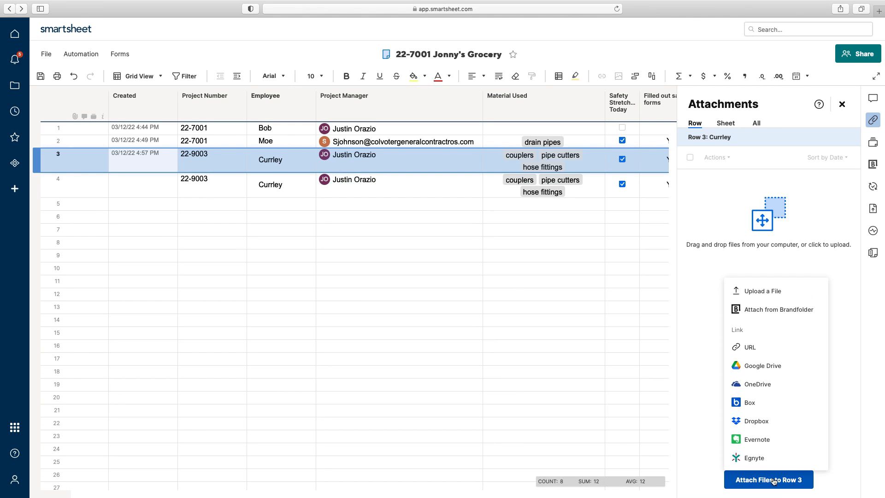
{"action": "left_click", "coordinate": [774, 291]}
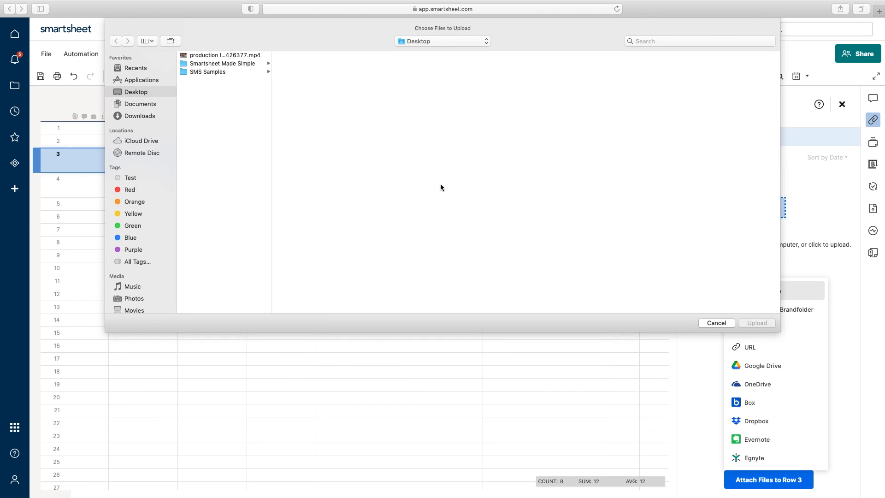
{"action": "left_click", "coordinate": [202, 72]}
{"action": "left_click", "coordinate": [307, 55]}
{"action": "left_click", "coordinate": [757, 323]}
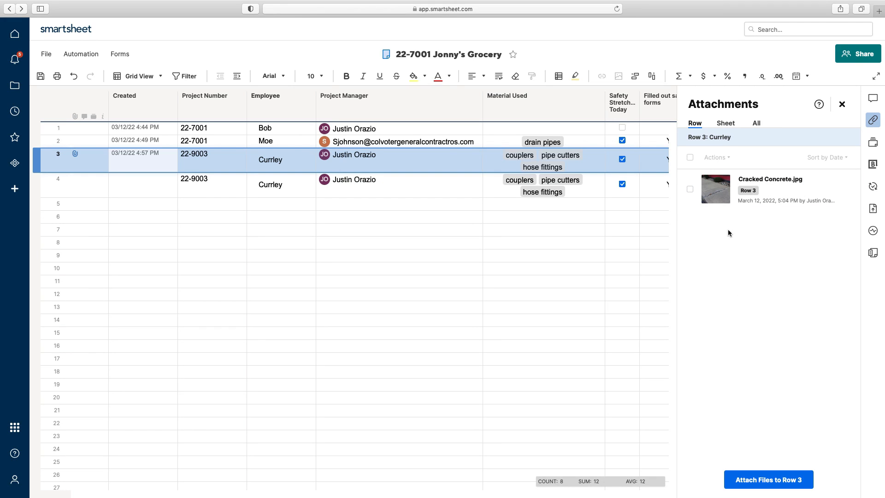
{"action": "left_click", "coordinate": [843, 105]}
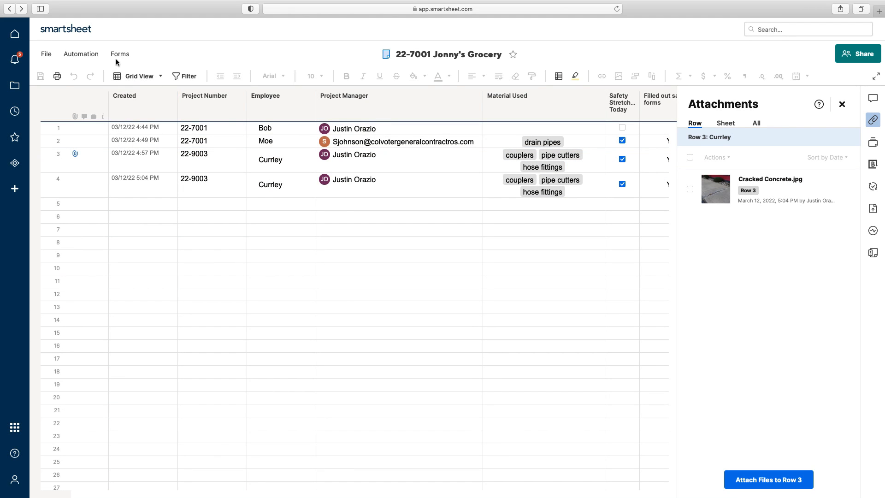
{"action": "left_click", "coordinate": [118, 56]}
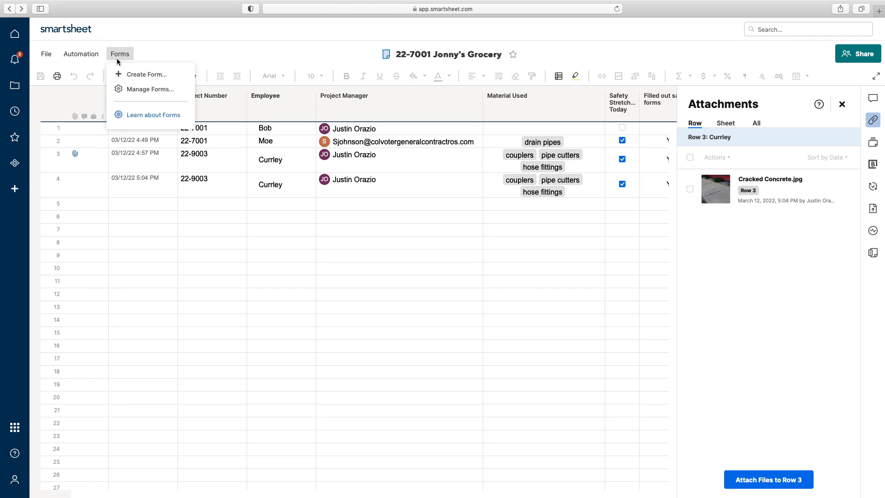
Step: Add a File Upload field to the Jonny's Grocery form, save it, and close Forms
{"action": "left_click", "coordinate": [136, 89]}
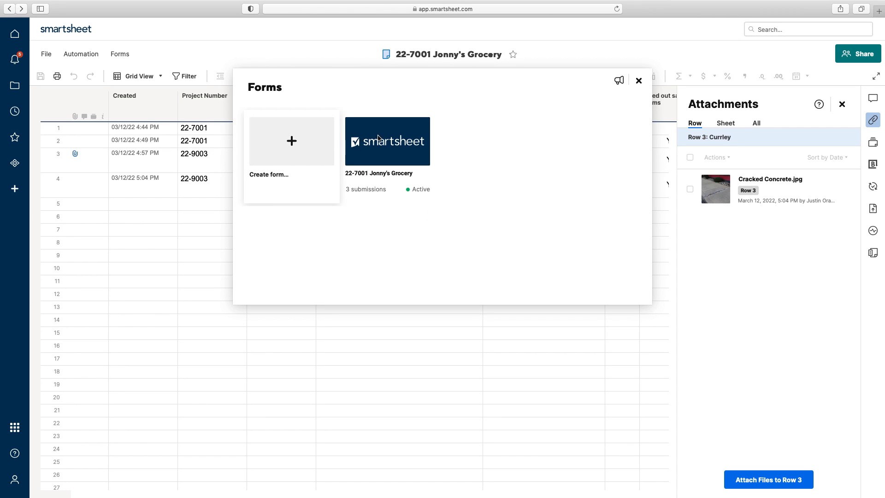
{"action": "left_click", "coordinate": [397, 139]}
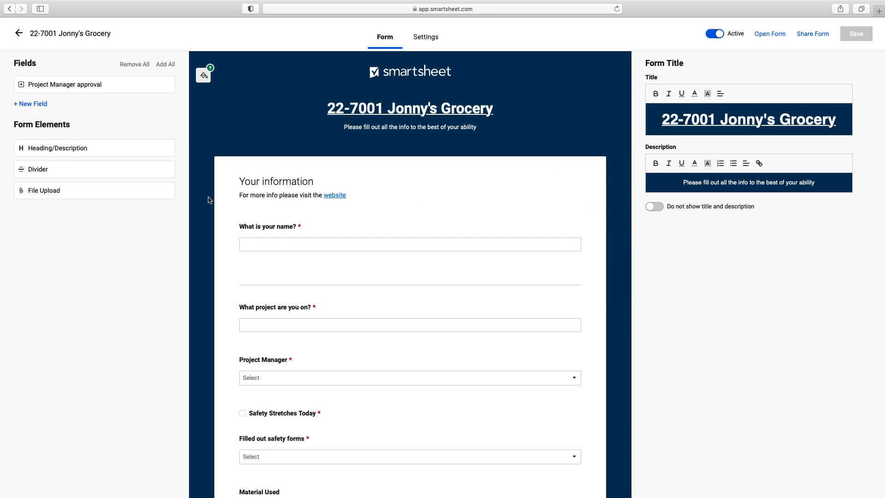
{"action": "mouse_move", "coordinate": [60, 195]}
{"action": "left_mouse_down"}
{"action": "mouse_move", "coordinate": [237, 310]}
{"action": "mouse_move", "coordinate": [66, 194]}
{"action": "left_mouse_up"}
{"action": "left_click", "coordinate": [67, 194]}
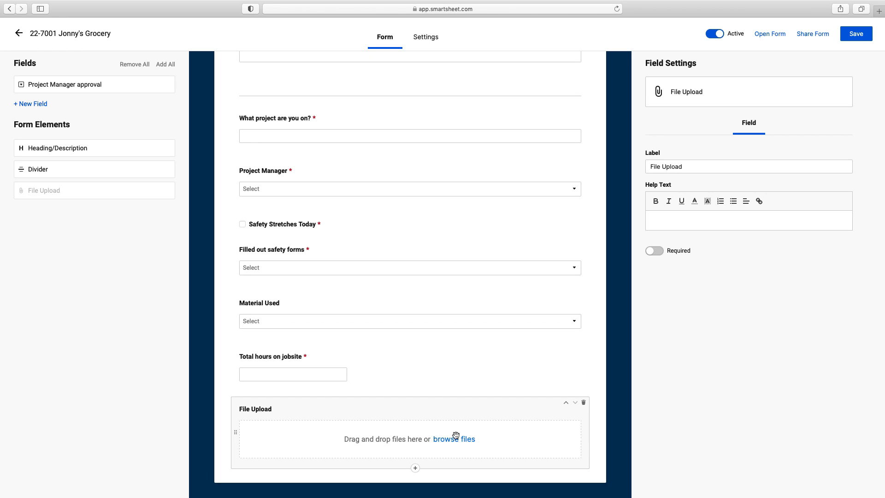
{"action": "left_click", "coordinate": [861, 34]}
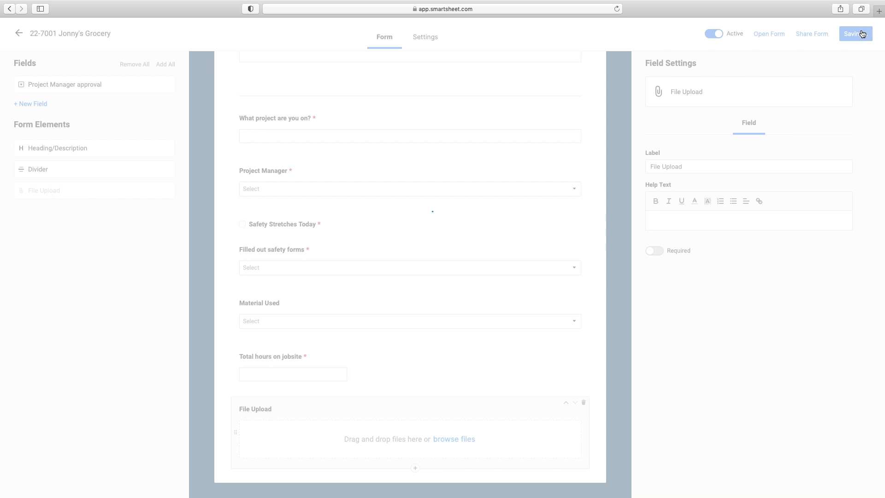
{"action": "left_click", "coordinate": [56, 36]}
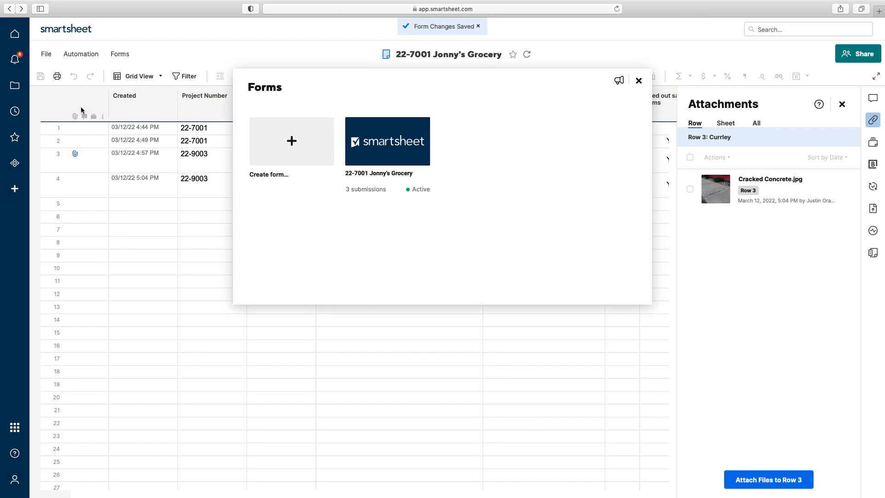
{"action": "left_click", "coordinate": [638, 81]}
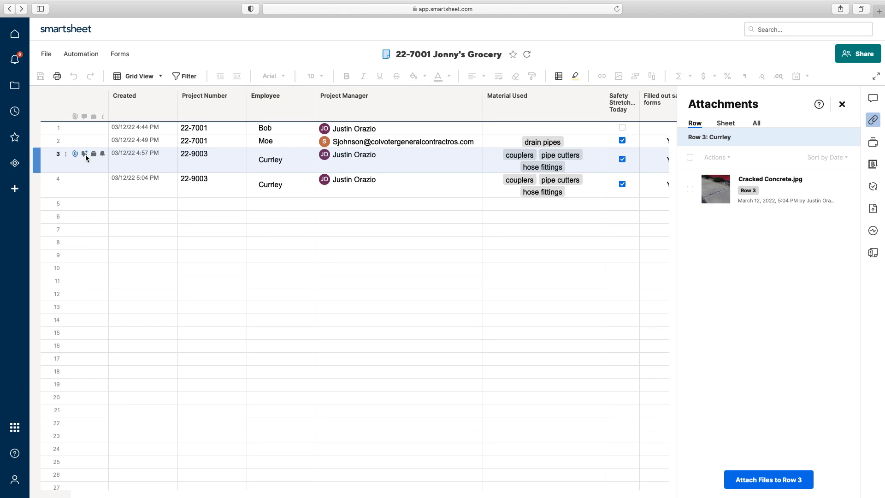
Step: Post a row 3 comment @-mentioning the project manager: 'please double check this report'
{"action": "left_click", "coordinate": [86, 155]}
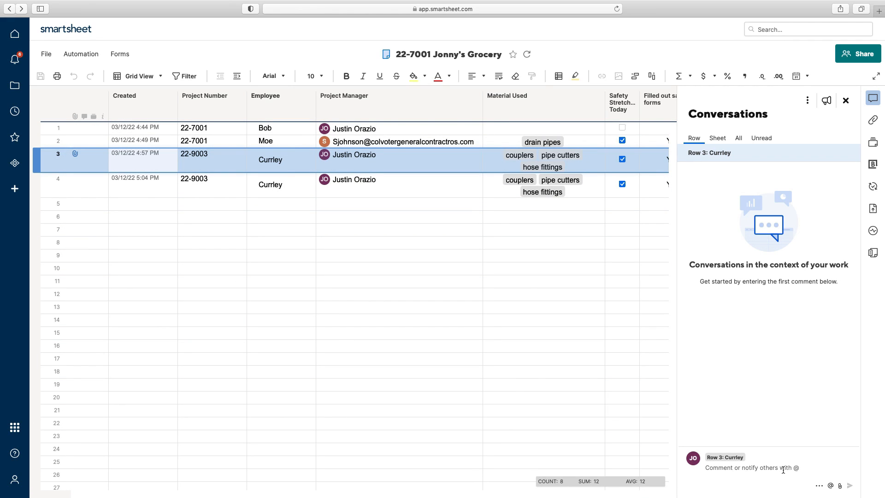
{"action": "type", "text": "@"}
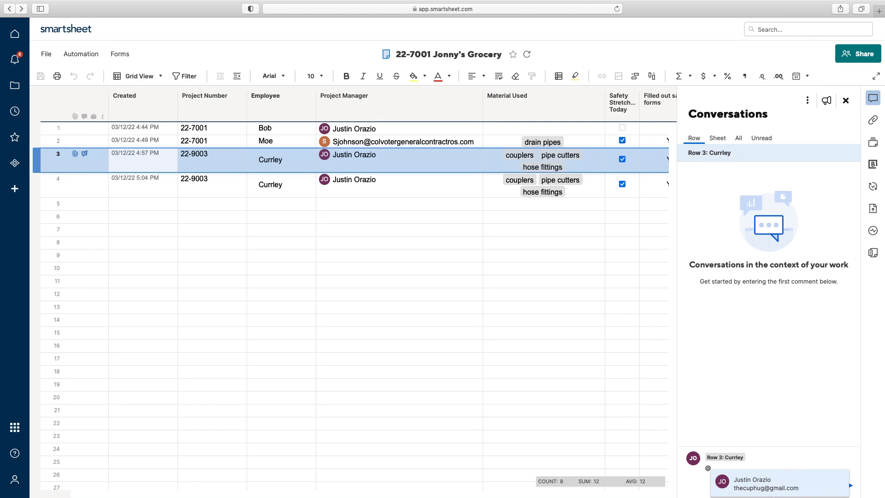
{"action": "left_click", "coordinate": [770, 493]}
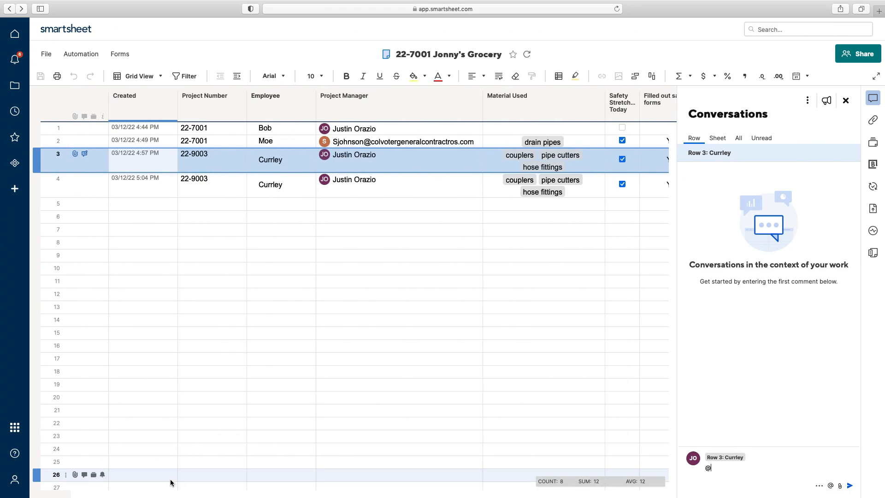
{"action": "left_click", "coordinate": [746, 471]}
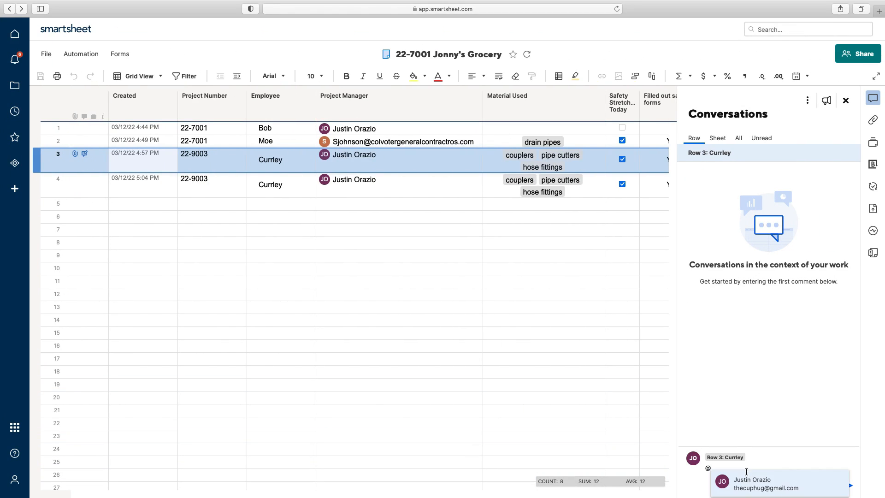
{"action": "left_click", "coordinate": [754, 488]}
{"action": "type", "text": "please double check"}
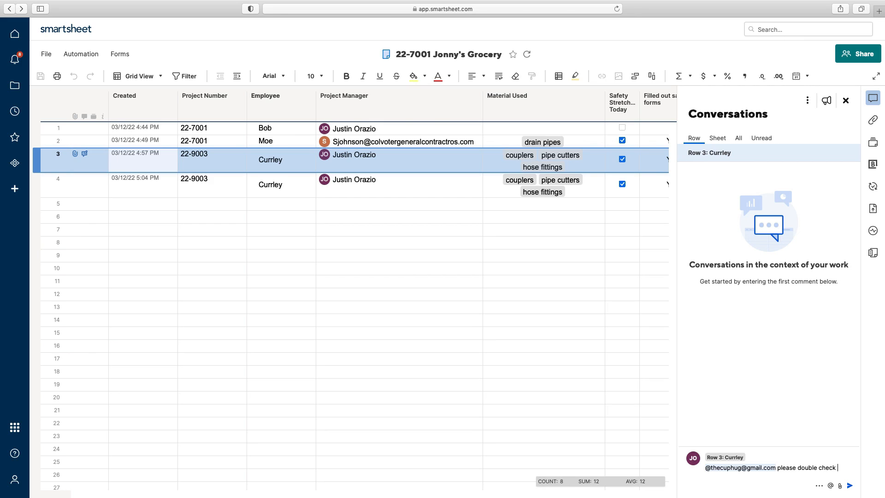
{"action": "type", "text": " this report"}
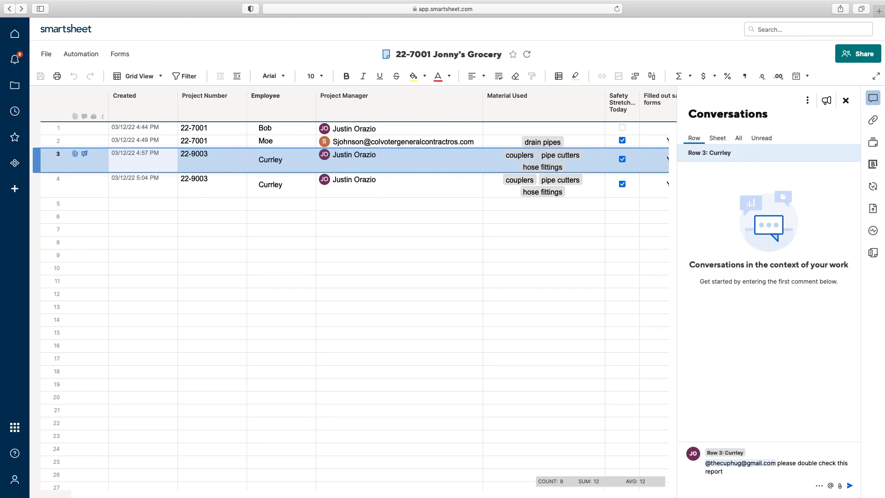
{"action": "left_click", "coordinate": [820, 485]}
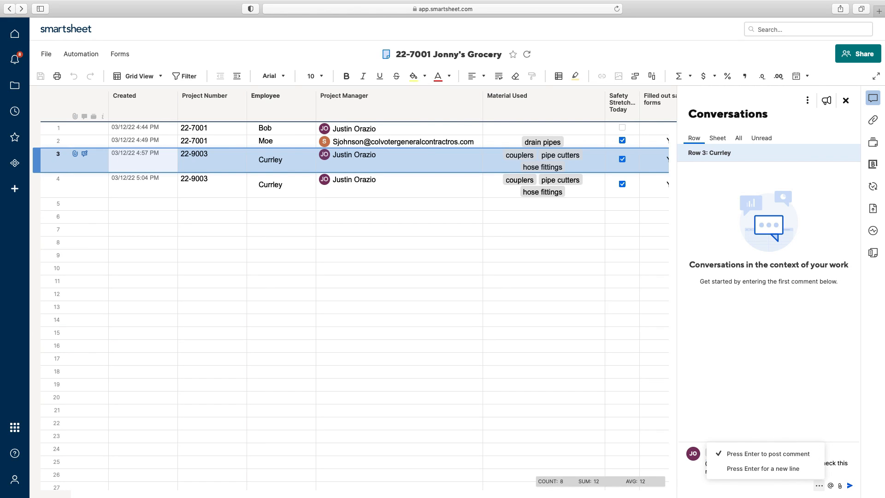
{"action": "left_click", "coordinate": [753, 482]}
{"action": "left_click", "coordinate": [850, 485]}
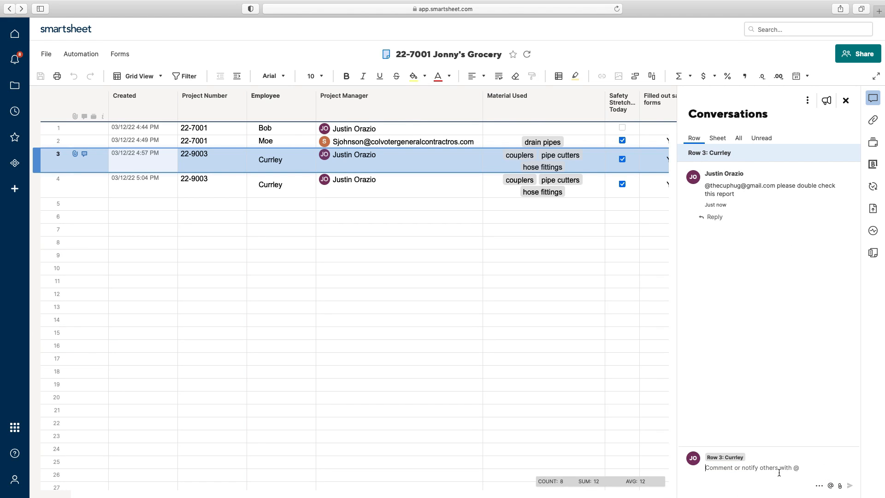
{"action": "left_click", "coordinate": [840, 486]}
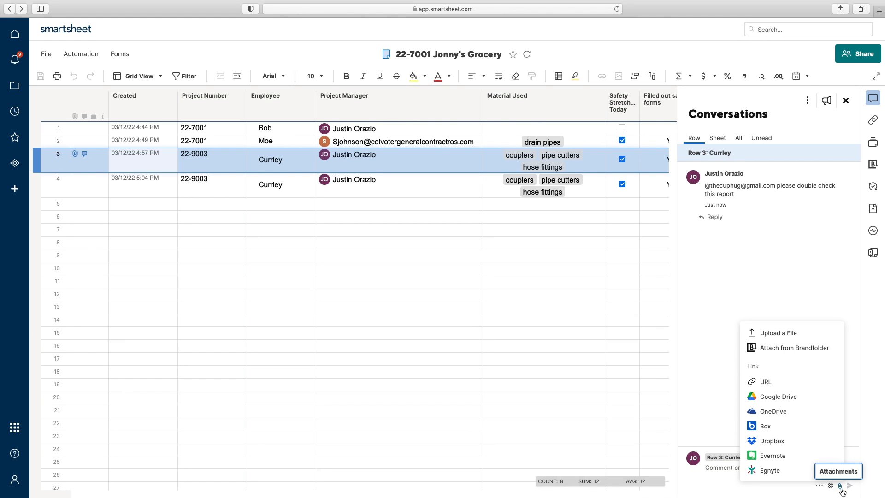
{"action": "left_click", "coordinate": [697, 398]}
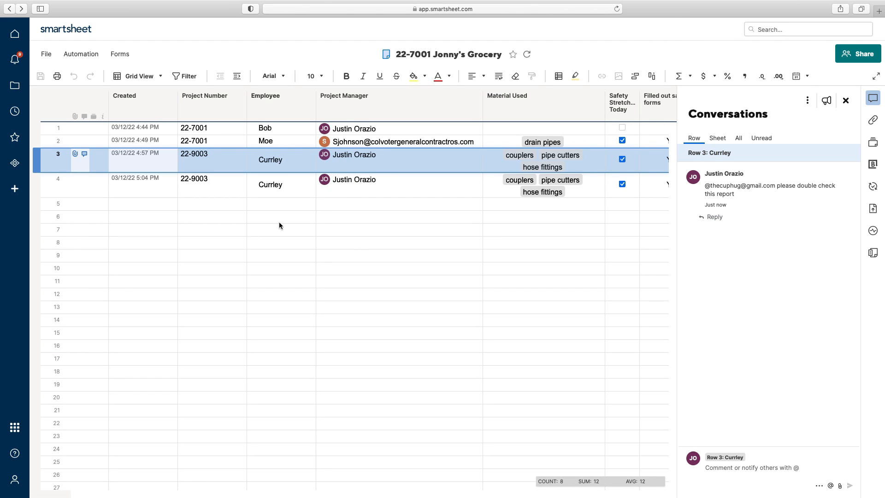
{"action": "left_click", "coordinate": [172, 297]}
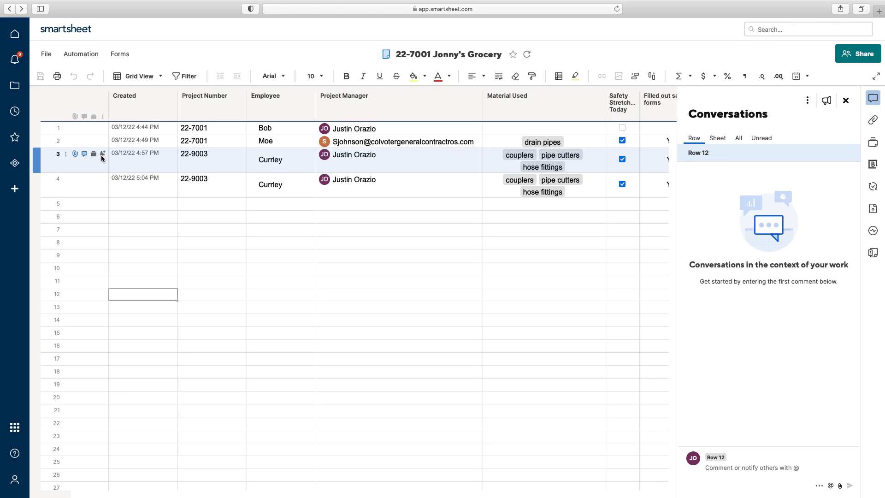
Step: Open row 3's Proofs panel, then close it to reveal the full sheet
{"action": "left_click", "coordinate": [96, 154]}
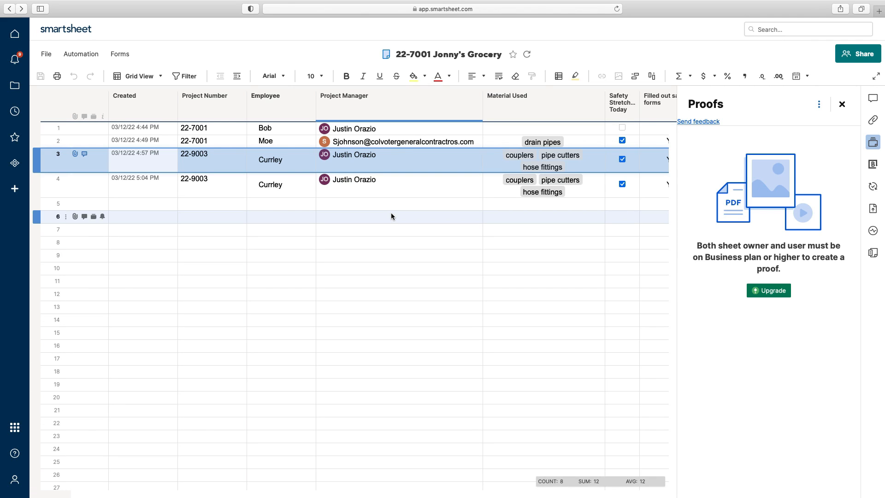
{"action": "left_click", "coordinate": [843, 105]}
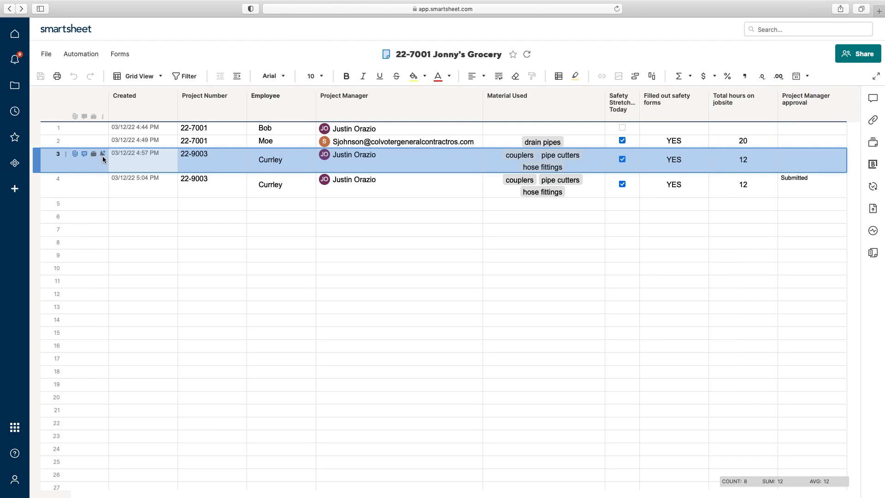
{"action": "left_click", "coordinate": [102, 154]}
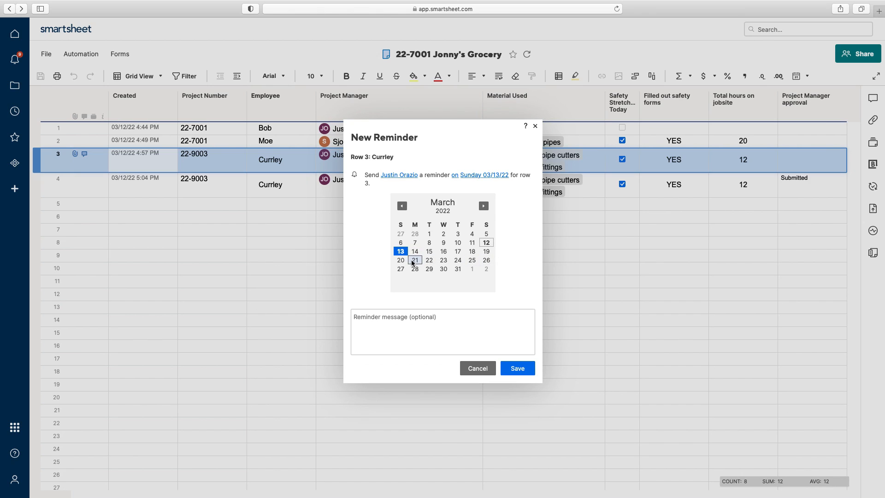
{"action": "left_click", "coordinate": [399, 176]}
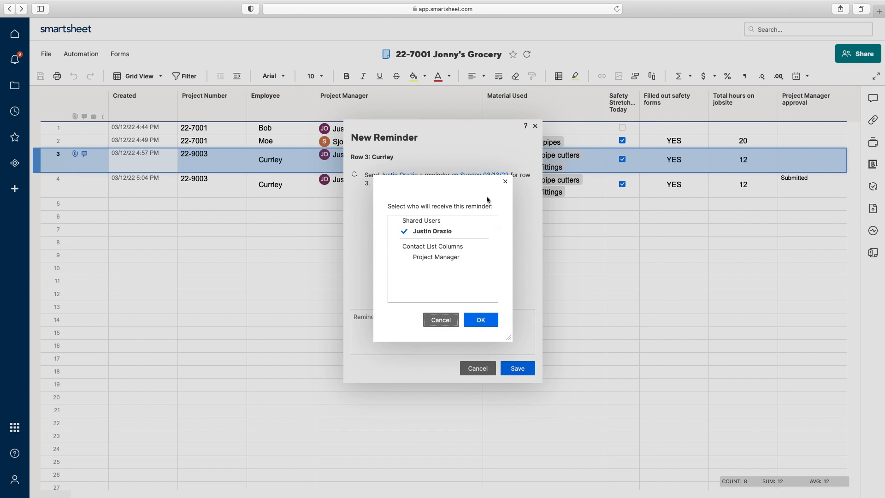
{"action": "left_click", "coordinate": [428, 257]}
{"action": "left_click", "coordinate": [519, 293]}
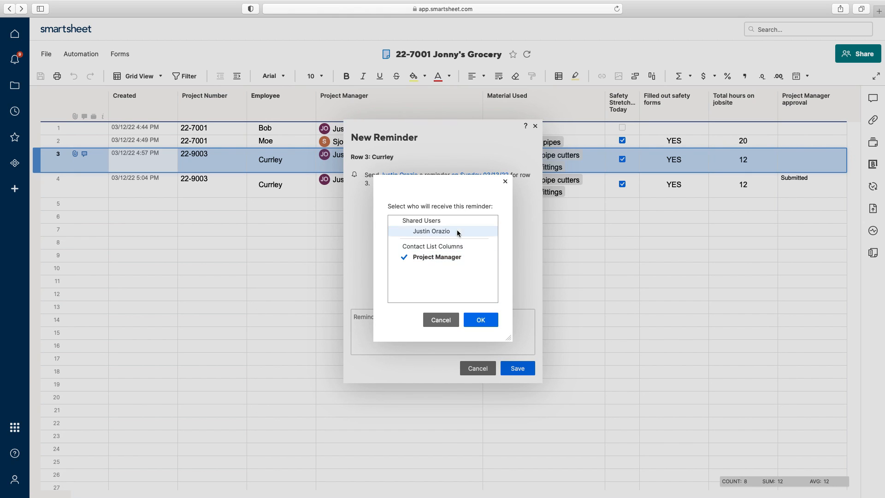
{"action": "left_click", "coordinate": [443, 231]}
{"action": "left_click", "coordinate": [452, 318]}
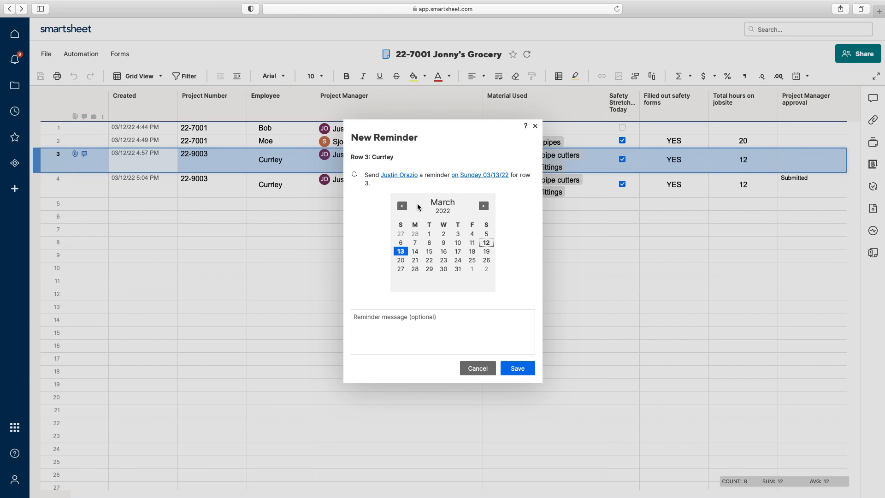
{"action": "left_click", "coordinate": [471, 177]}
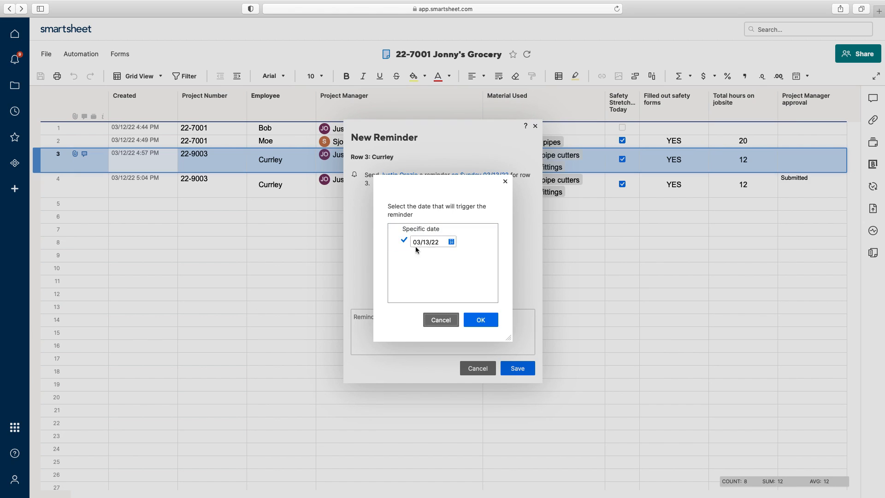
{"action": "left_click", "coordinate": [441, 320]}
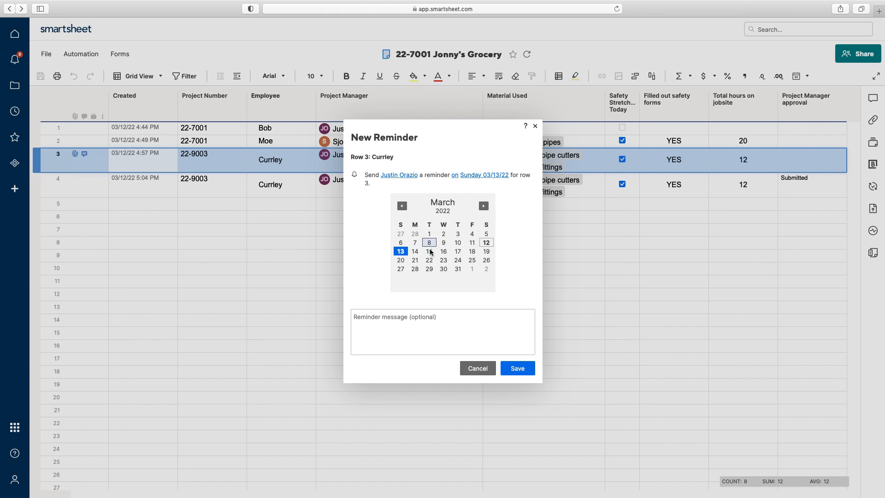
{"action": "left_click", "coordinate": [454, 179]}
{"action": "left_click", "coordinate": [446, 319]}
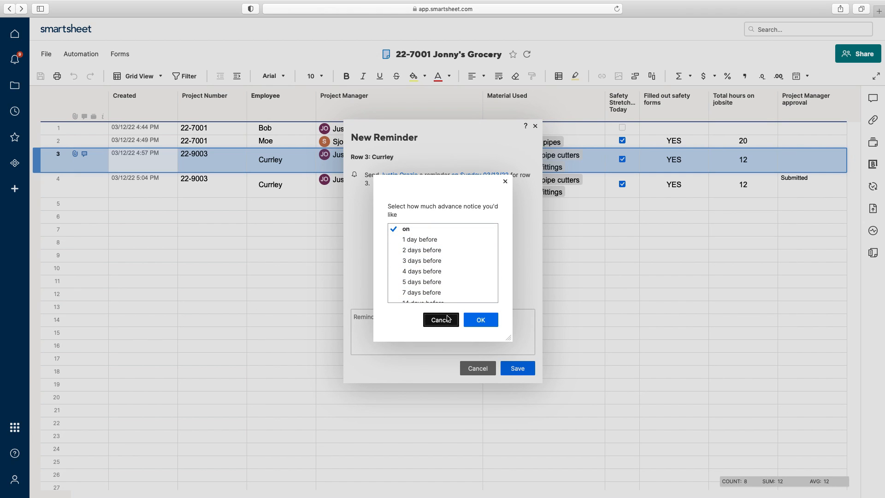
{"action": "left_click", "coordinate": [379, 319]}
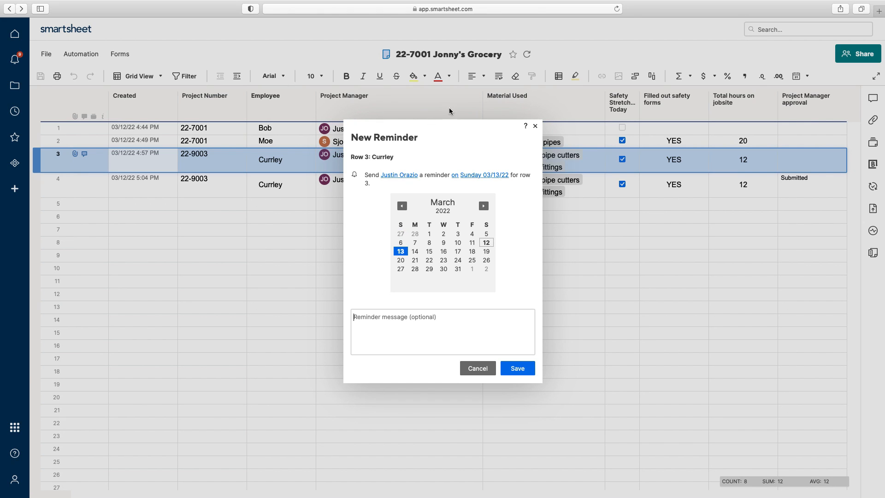
{"action": "left_click", "coordinate": [477, 368]}
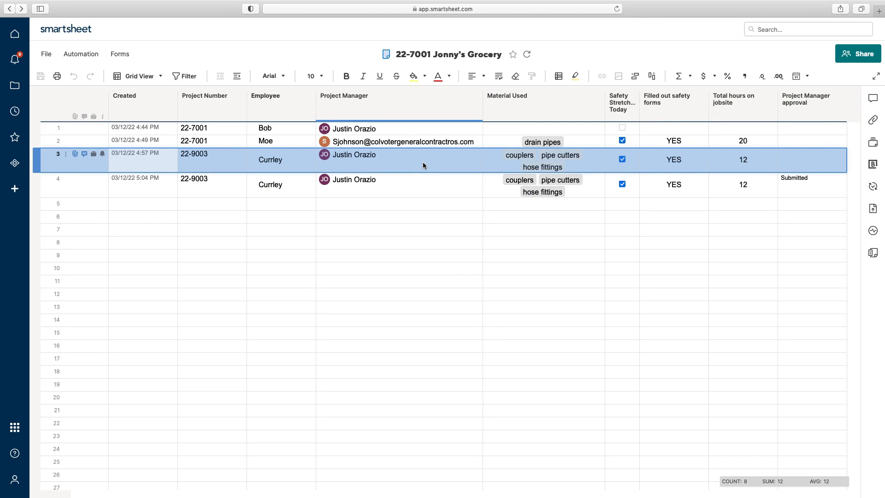
{"action": "mouse_move", "coordinate": [817, 106]}
{"action": "left_mouse_down"}
{"action": "mouse_move", "coordinate": [761, 112]}
{"action": "mouse_move", "coordinate": [818, 111]}
{"action": "mouse_move", "coordinate": [809, 110]}
{"action": "left_mouse_up"}
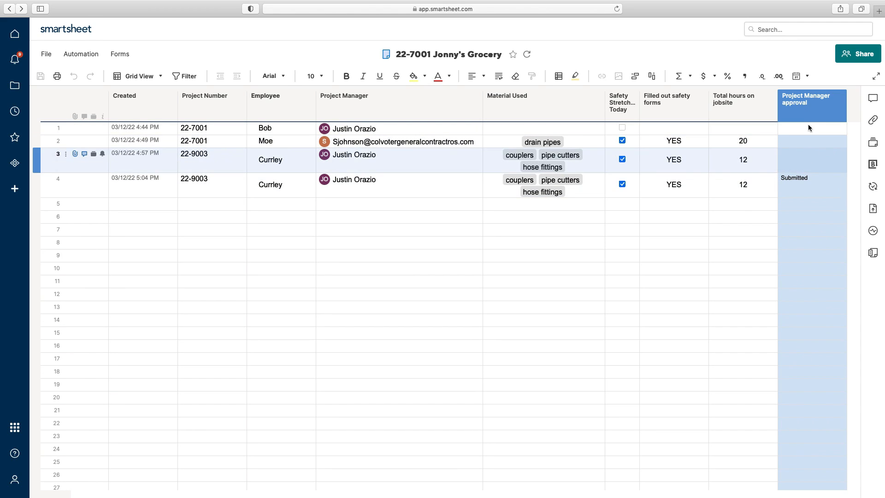
Step: Make Project Manager approval the first column, formatted middle- and centre-aligned, bold, size 12
{"action": "left_click_drag", "start_coordinate": [821, 104], "coordinate": [139, 104]}
{"action": "left_click", "coordinate": [160, 209]}
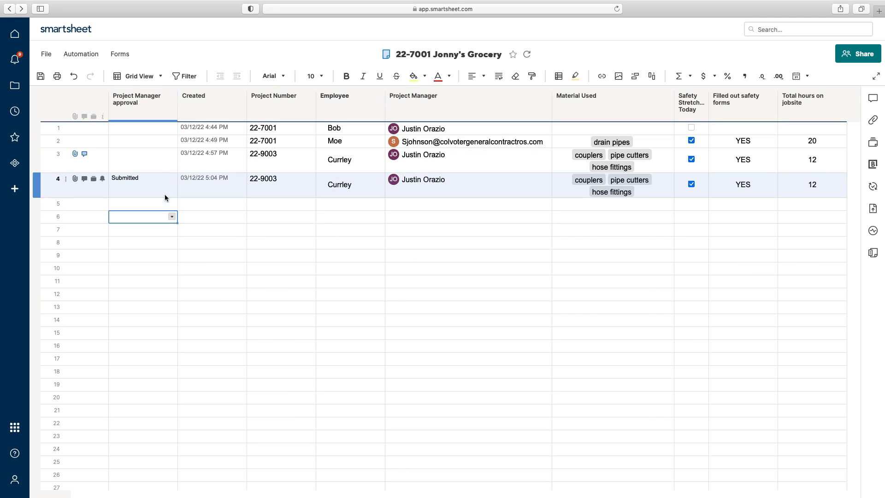
{"action": "left_click", "coordinate": [153, 110]}
{"action": "left_click", "coordinate": [466, 78]}
{"action": "left_click", "coordinate": [481, 110]}
{"action": "left_click", "coordinate": [475, 76]}
{"action": "left_click", "coordinate": [481, 95]}
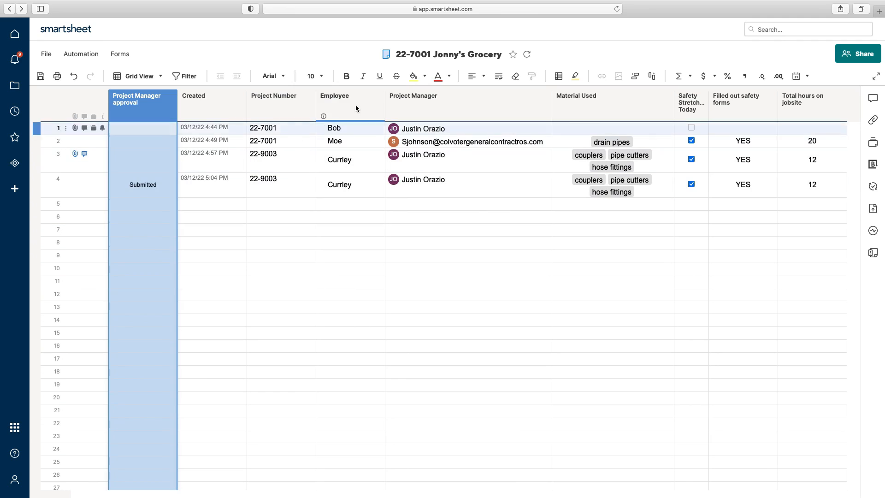
{"action": "left_click", "coordinate": [346, 76]}
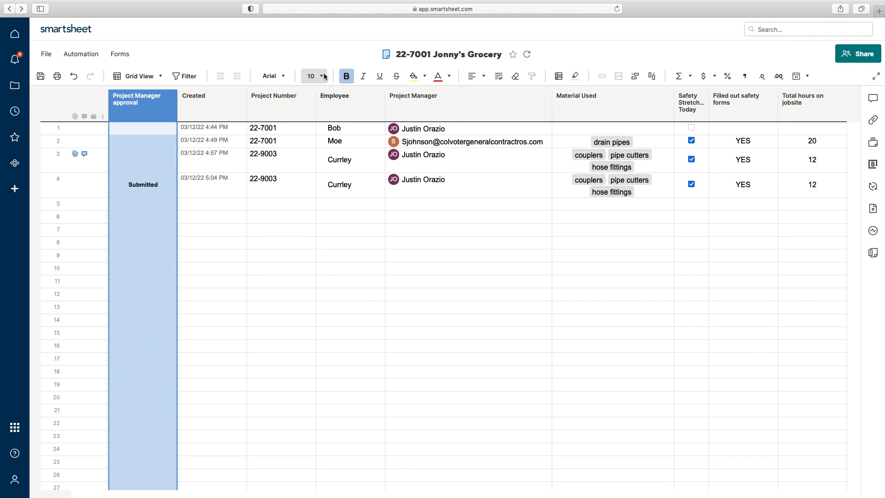
{"action": "left_click", "coordinate": [321, 76]}
{"action": "left_click", "coordinate": [311, 142]}
{"action": "left_click", "coordinate": [343, 282]}
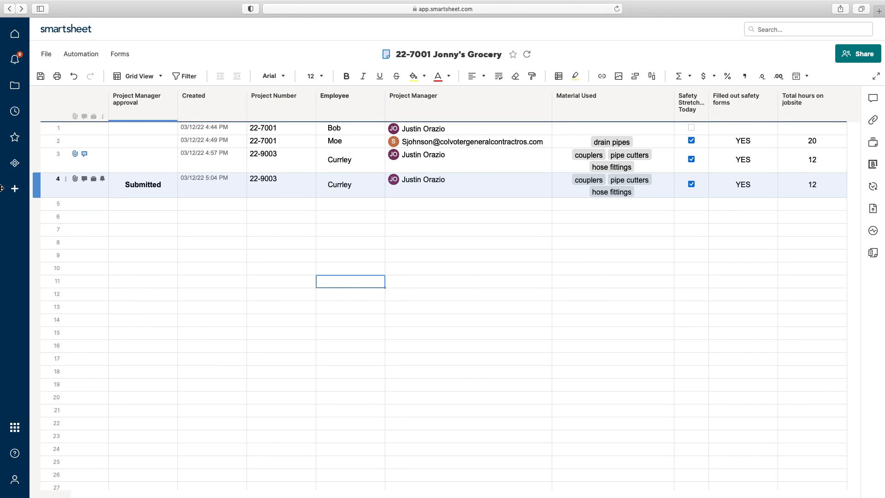
Step: Set row 3's approval to Approved and row 2's to Declined, then save
{"action": "left_click", "coordinate": [148, 180]}
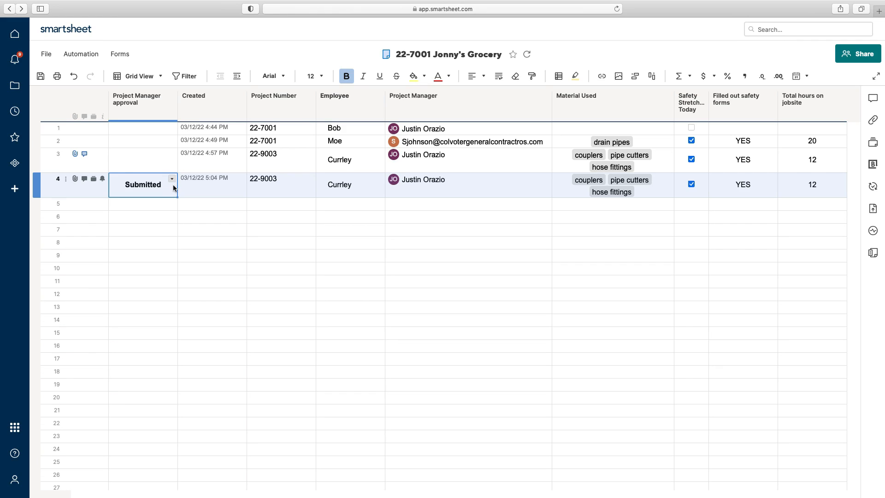
{"action": "left_click", "coordinate": [172, 179]}
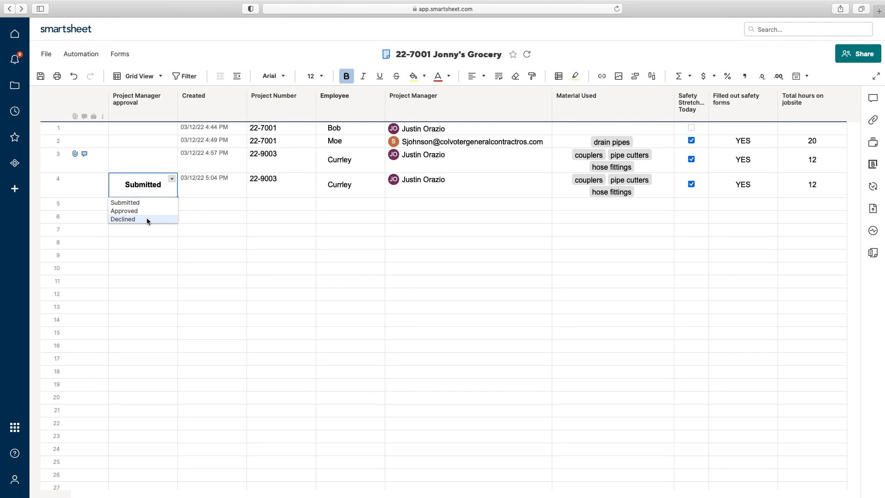
{"action": "left_click", "coordinate": [172, 164]}
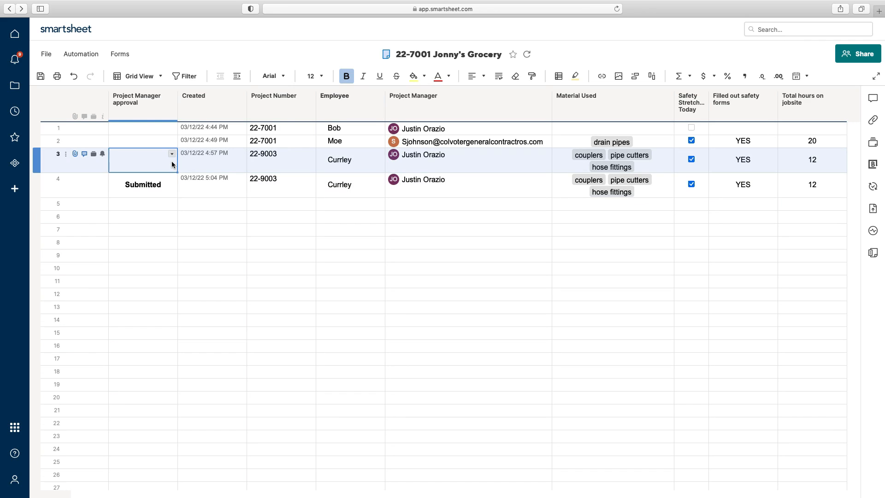
{"action": "left_click", "coordinate": [171, 153]}
{"action": "left_click", "coordinate": [133, 185]}
{"action": "left_click", "coordinate": [165, 143]}
{"action": "left_click", "coordinate": [172, 140]}
{"action": "left_click", "coordinate": [164, 169]}
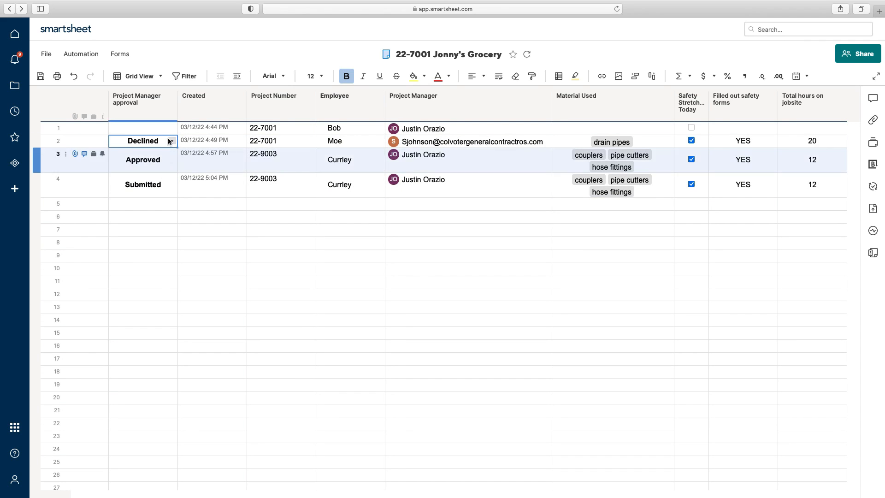
{"action": "left_click", "coordinate": [41, 76]}
Step: Set row 1's Project Manager approval to Declined and save the sheet
{"action": "left_click", "coordinate": [157, 130]}
{"action": "left_click", "coordinate": [172, 128]}
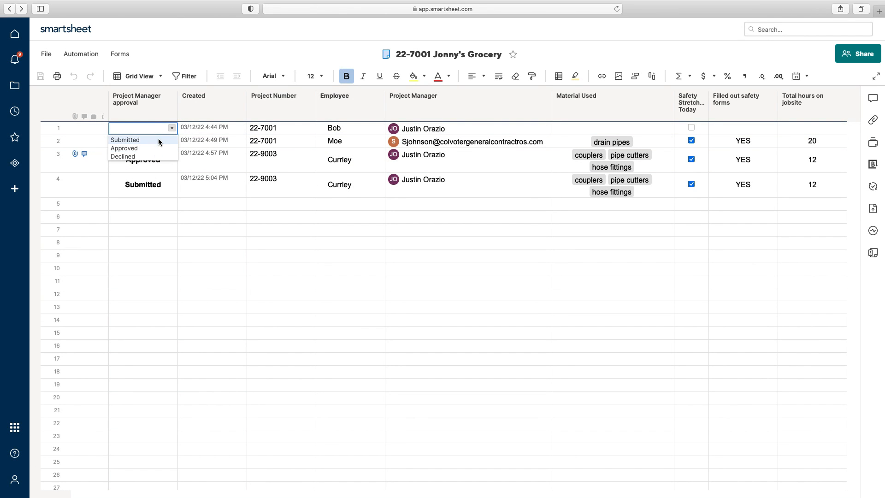
{"action": "left_click", "coordinate": [159, 140]}
{"action": "left_click", "coordinate": [172, 127]}
{"action": "left_click", "coordinate": [134, 157]}
{"action": "left_click", "coordinate": [40, 76]}
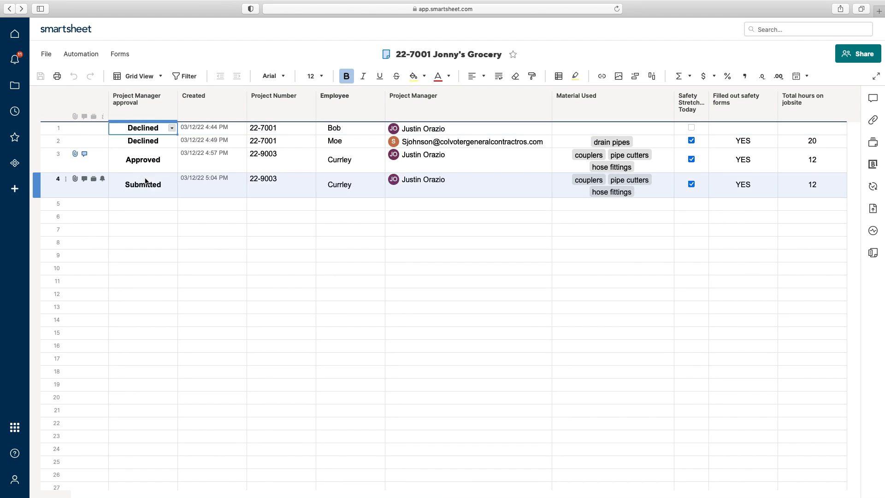
Step: Add a conditional formatting rule whose condition is Project Manager approval is Declined
{"action": "left_click", "coordinate": [560, 80]}
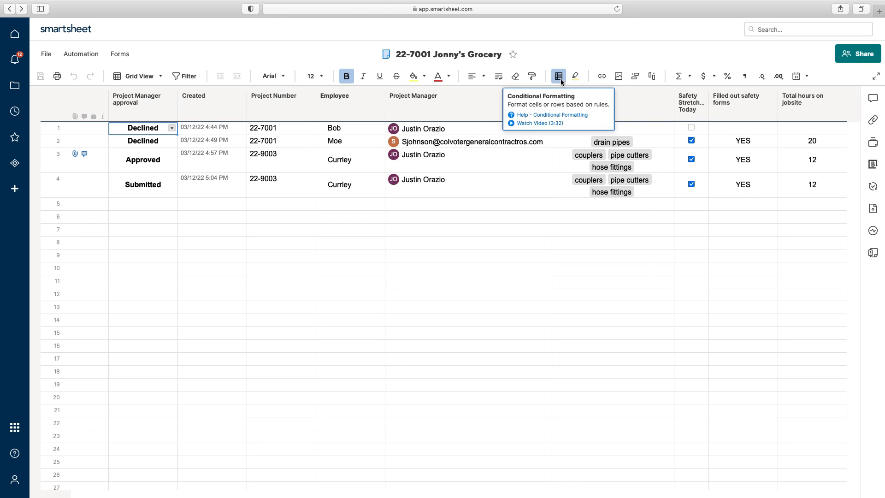
{"action": "left_click", "coordinate": [335, 215]}
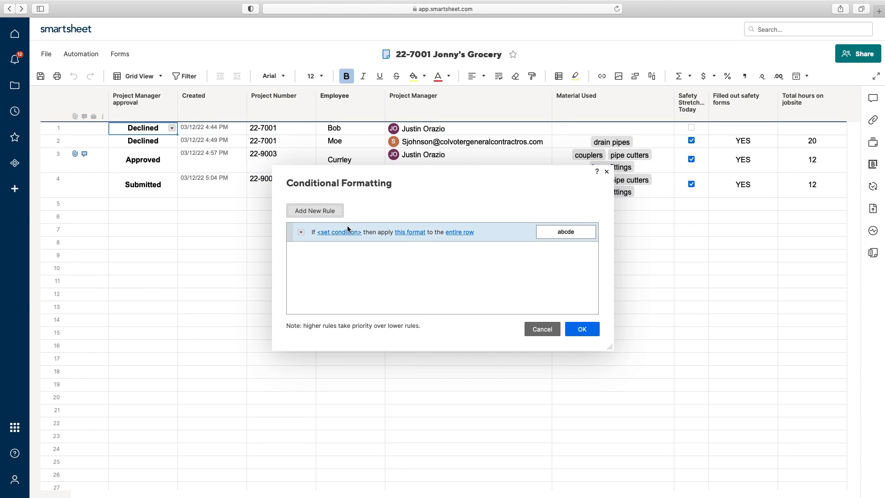
{"action": "left_click", "coordinate": [311, 216]}
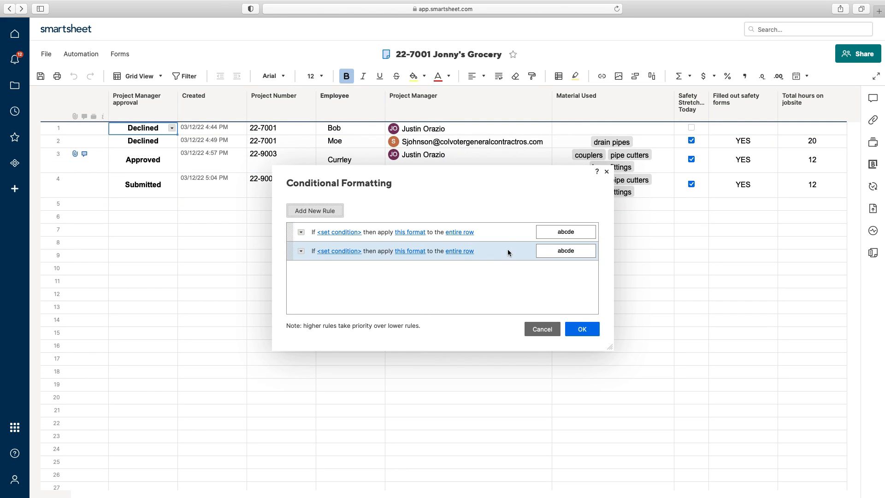
{"action": "left_click", "coordinate": [301, 251]}
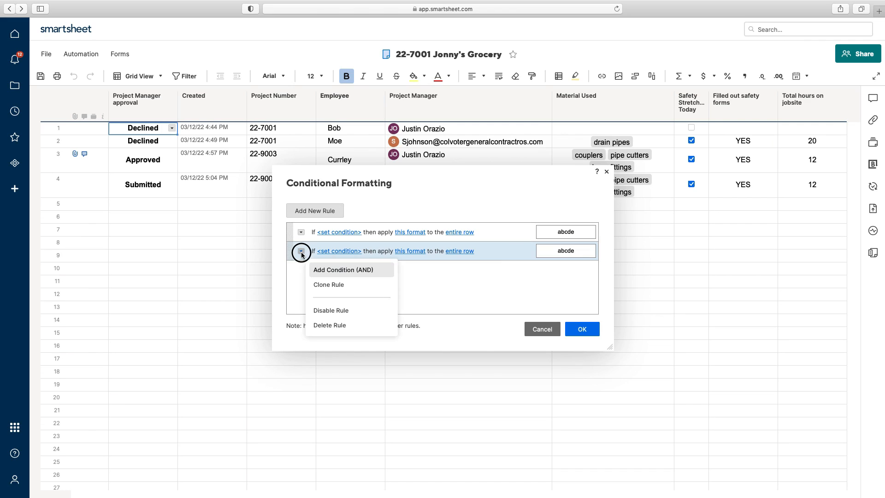
{"action": "left_click", "coordinate": [336, 325]}
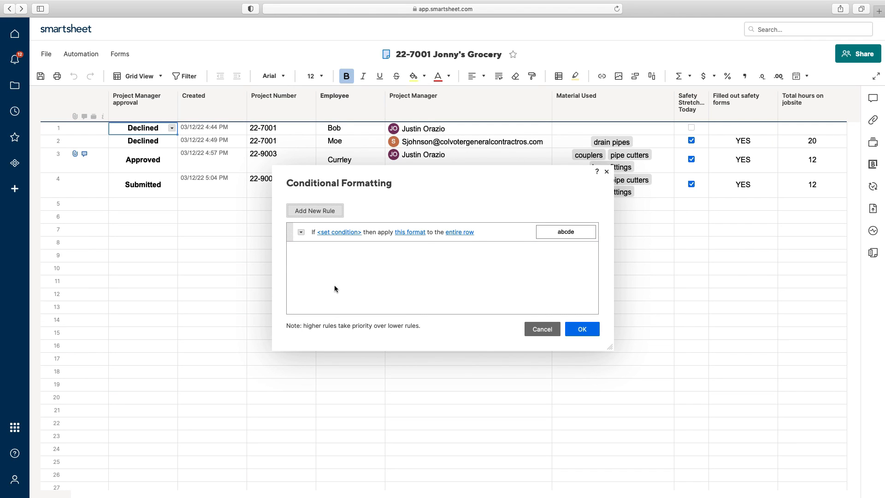
{"action": "left_click", "coordinate": [340, 236]}
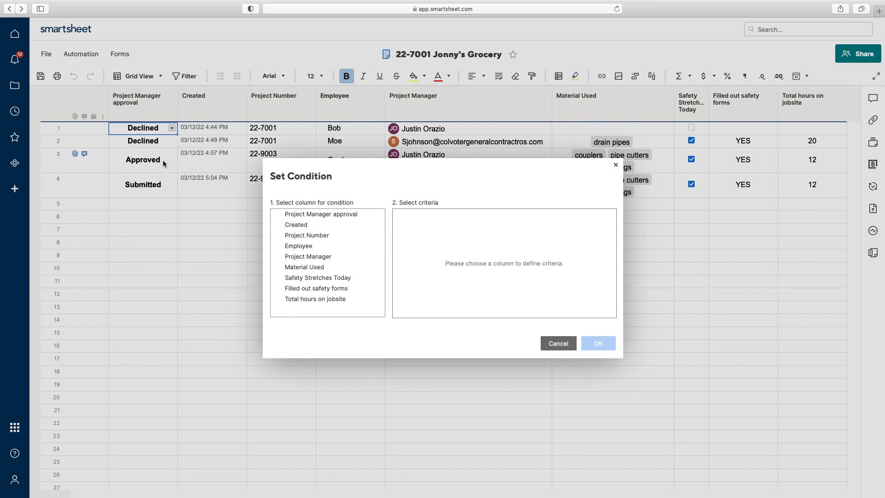
{"action": "left_click", "coordinate": [305, 215]}
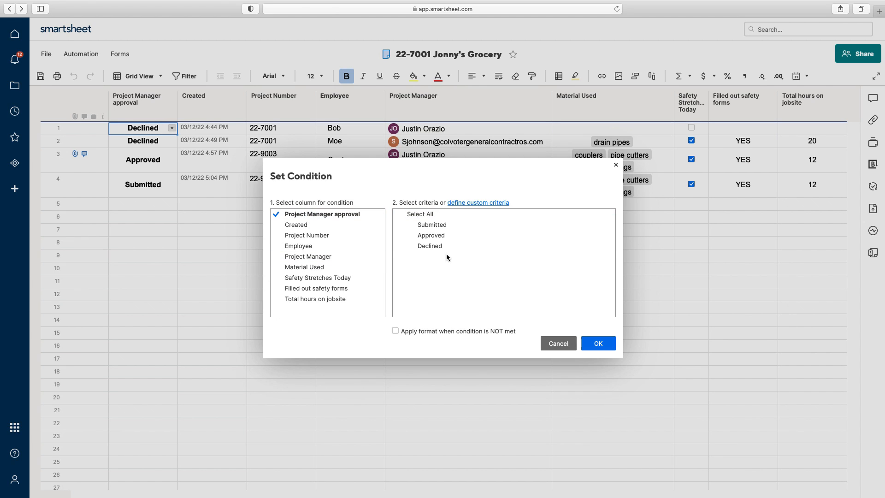
{"action": "left_click", "coordinate": [434, 248]}
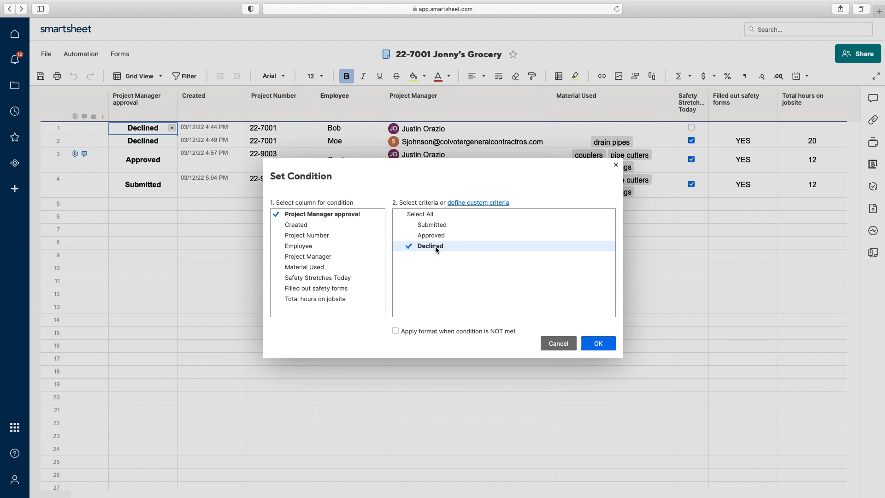
{"action": "left_click", "coordinate": [603, 346]}
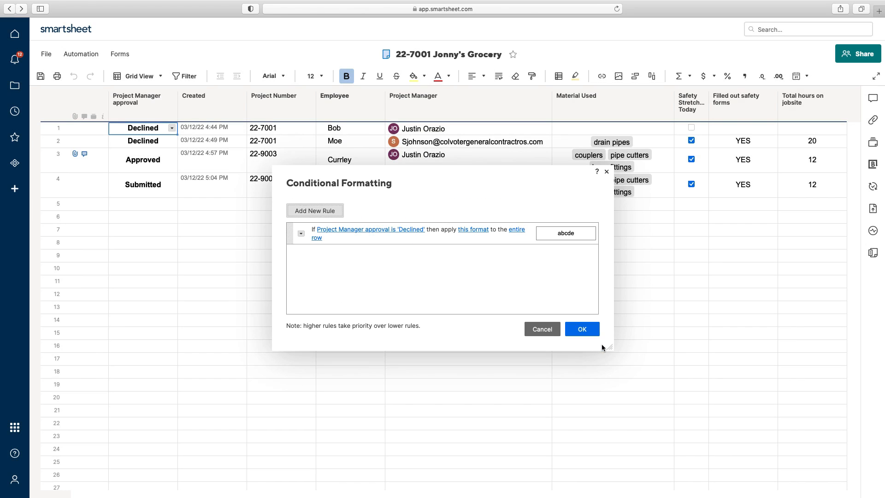
Step: Give the Declined rule a red background applied only to the Project Manager approval column
{"action": "left_click", "coordinate": [463, 233]}
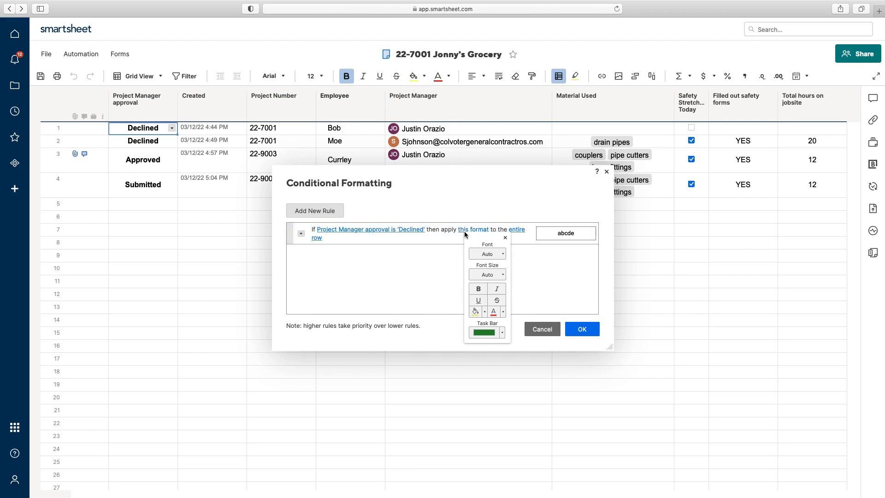
{"action": "left_click", "coordinate": [484, 313]}
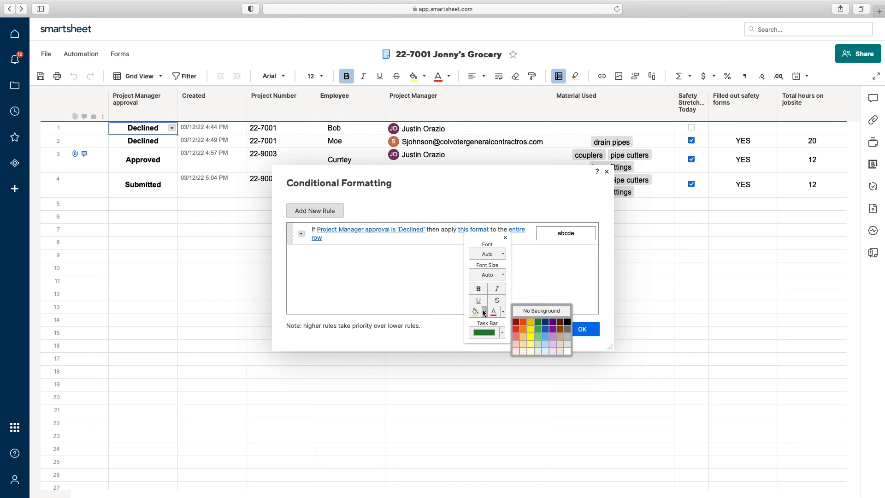
{"action": "left_click", "coordinate": [515, 329]}
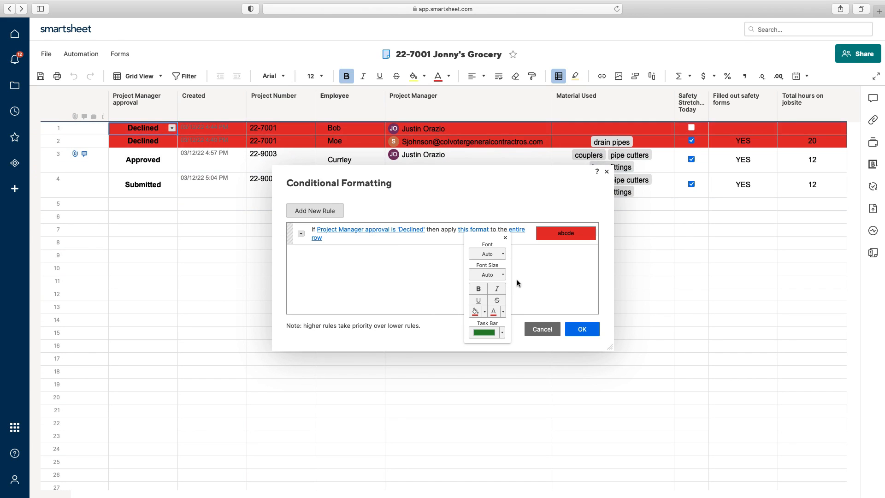
{"action": "left_click", "coordinate": [537, 279]}
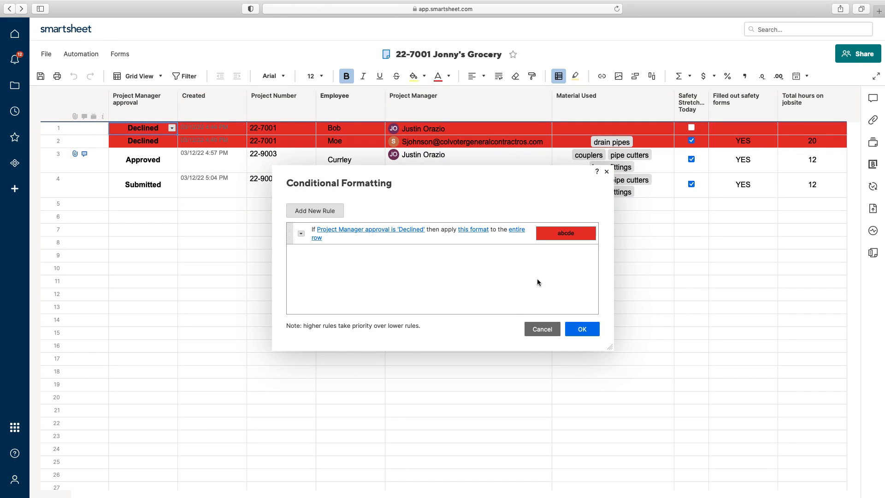
{"action": "left_click", "coordinate": [521, 235]}
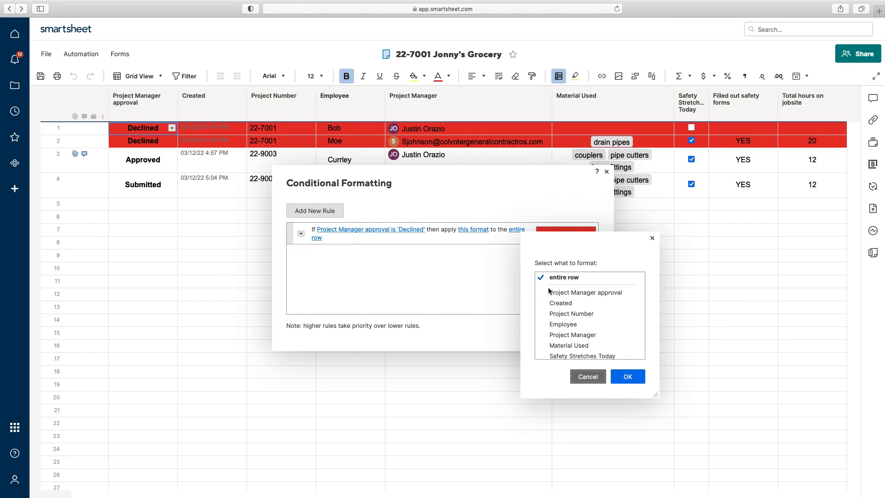
{"action": "left_click", "coordinate": [561, 294]}
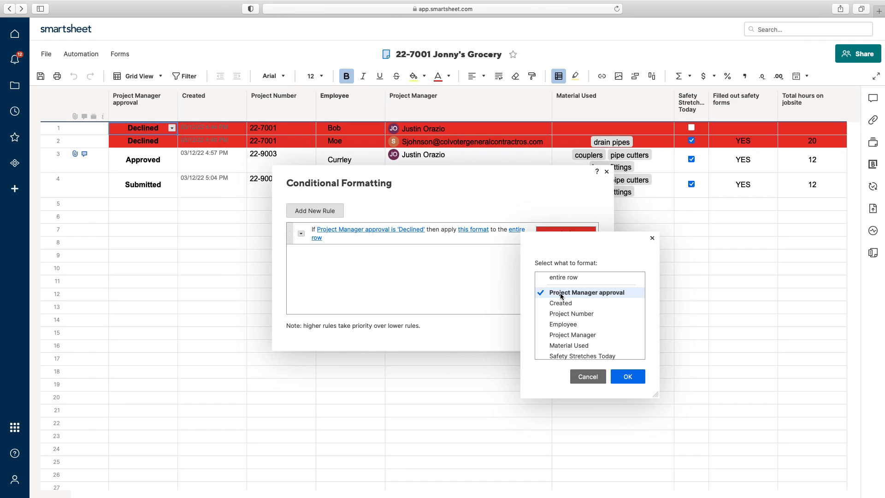
{"action": "left_click", "coordinate": [621, 372]}
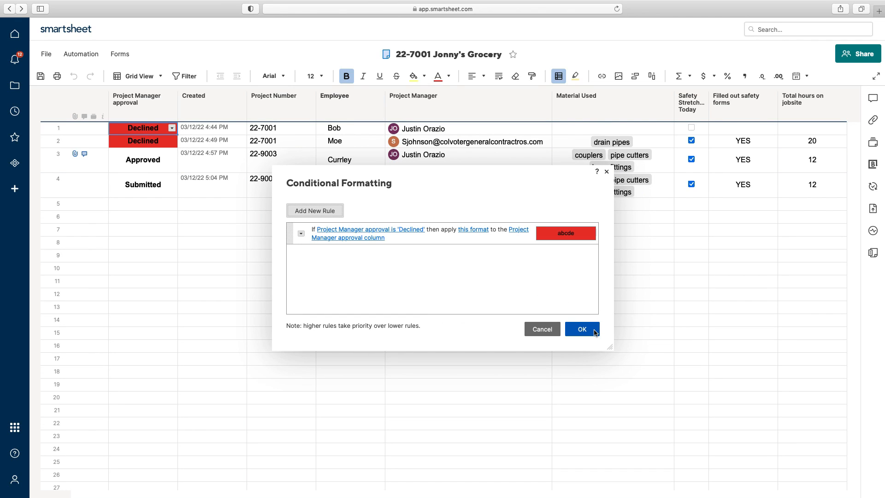
{"action": "left_click", "coordinate": [330, 213]}
{"action": "left_click", "coordinate": [335, 258]}
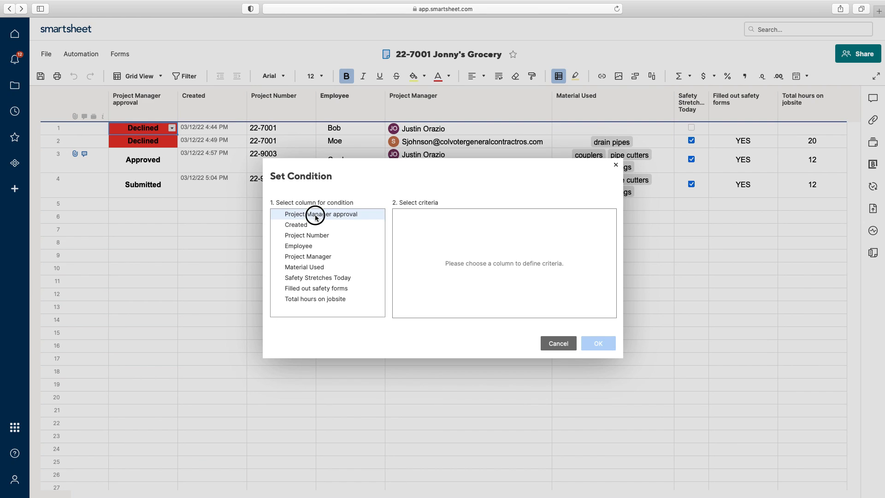
Step: Make the second rule fill the Project Manager approval cell green when it is Approved
{"action": "left_click", "coordinate": [315, 215]}
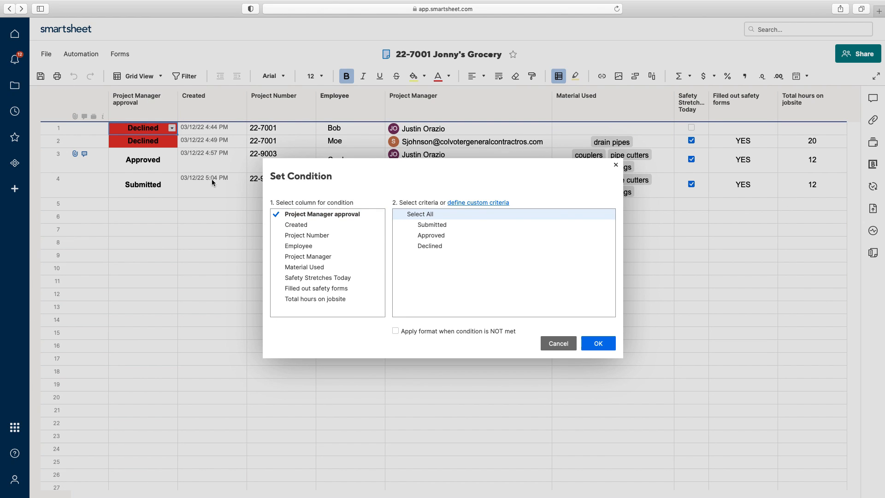
{"action": "left_click", "coordinate": [424, 235]}
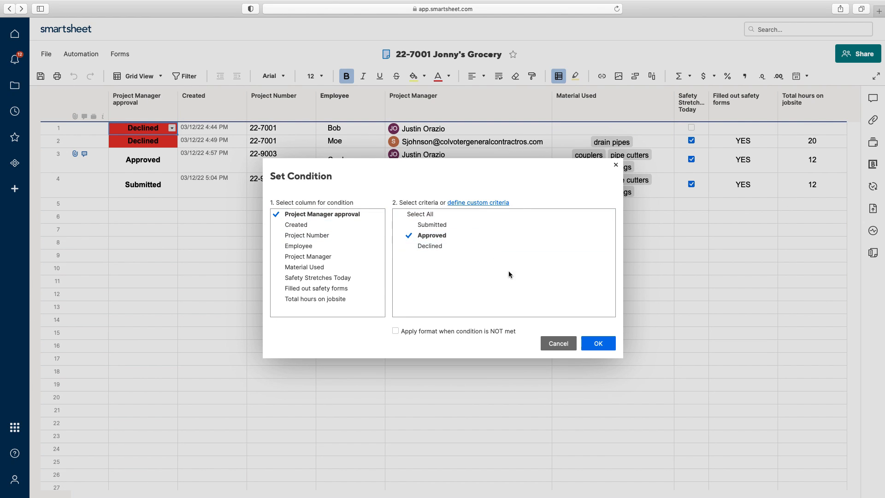
{"action": "left_click", "coordinate": [598, 343]}
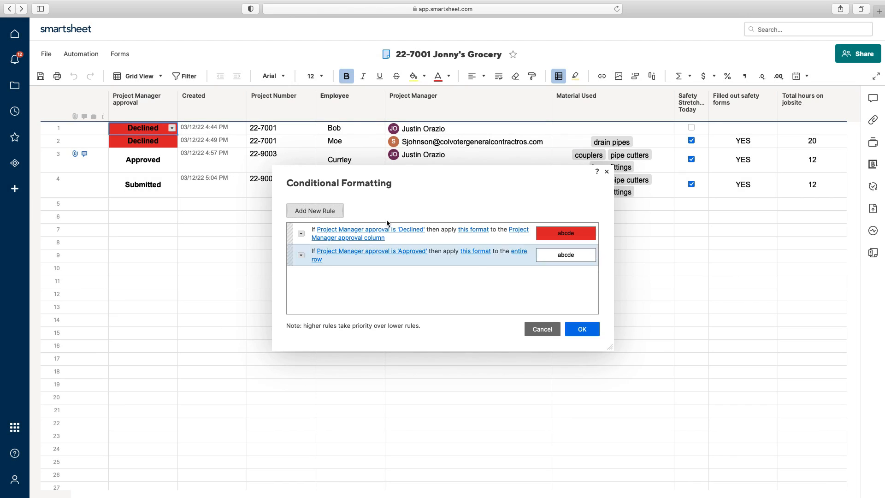
{"action": "left_click", "coordinate": [482, 252]}
{"action": "left_click", "coordinate": [504, 332]}
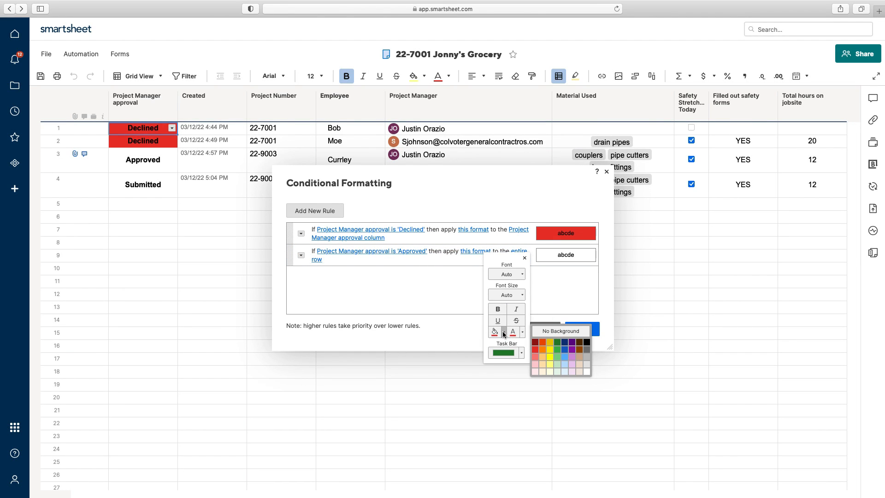
{"action": "left_click", "coordinate": [557, 352]}
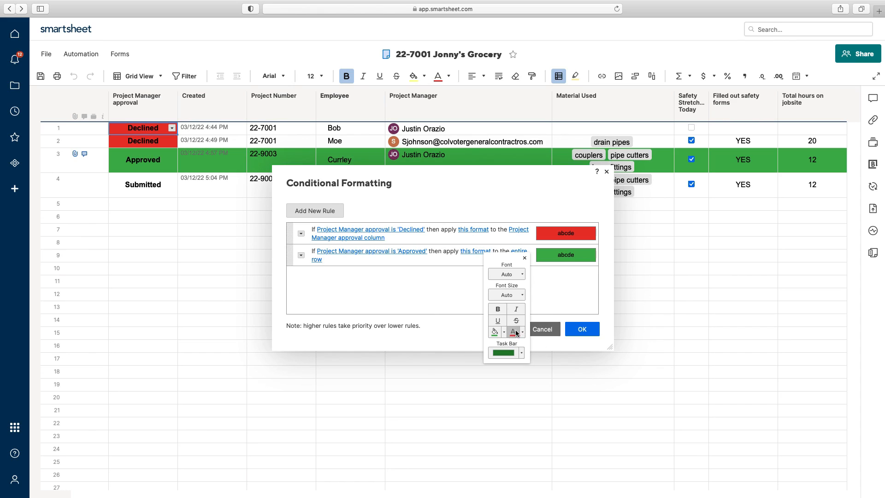
{"action": "left_click", "coordinate": [523, 331]}
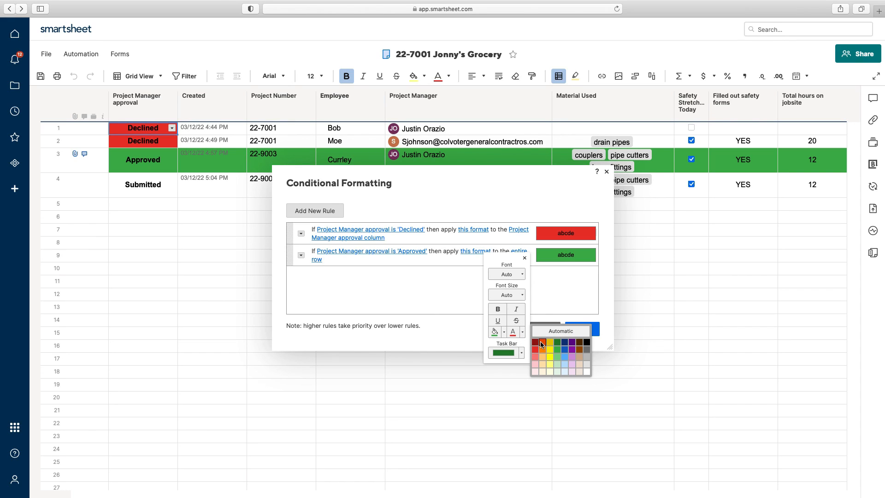
{"action": "left_click", "coordinate": [517, 323]}
{"action": "left_click", "coordinate": [517, 323]}
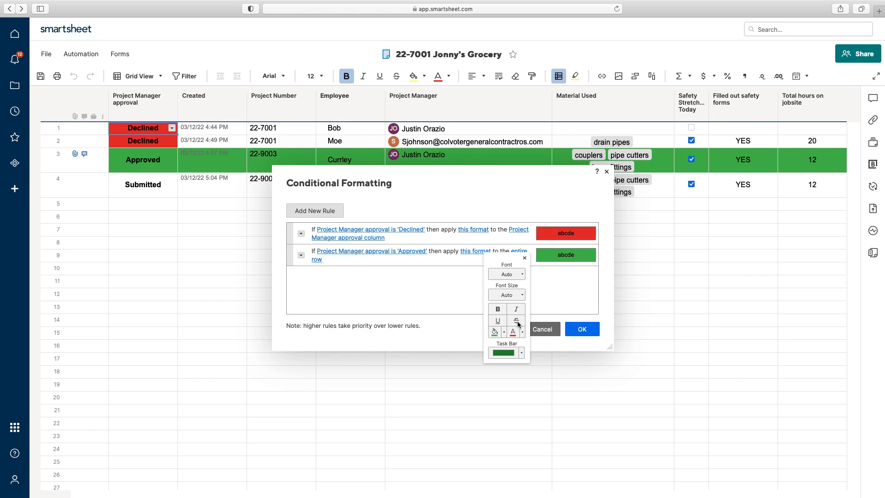
{"action": "left_click", "coordinate": [557, 301]}
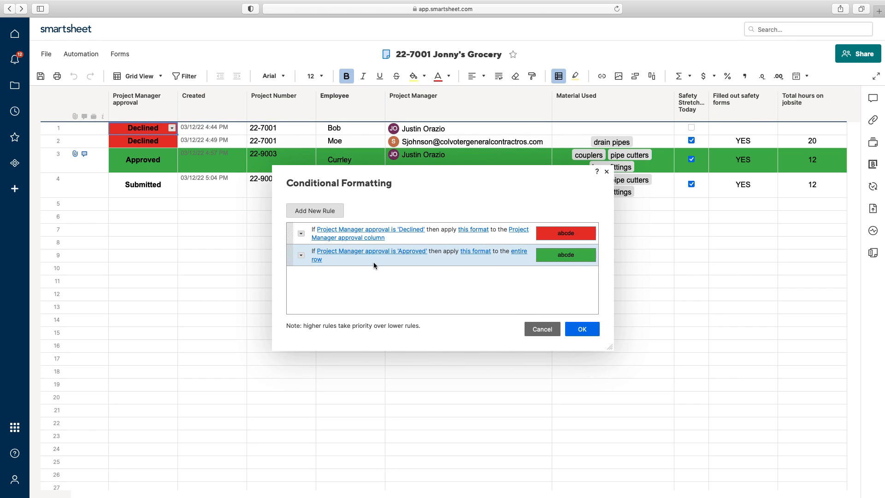
{"action": "left_click", "coordinate": [519, 252]}
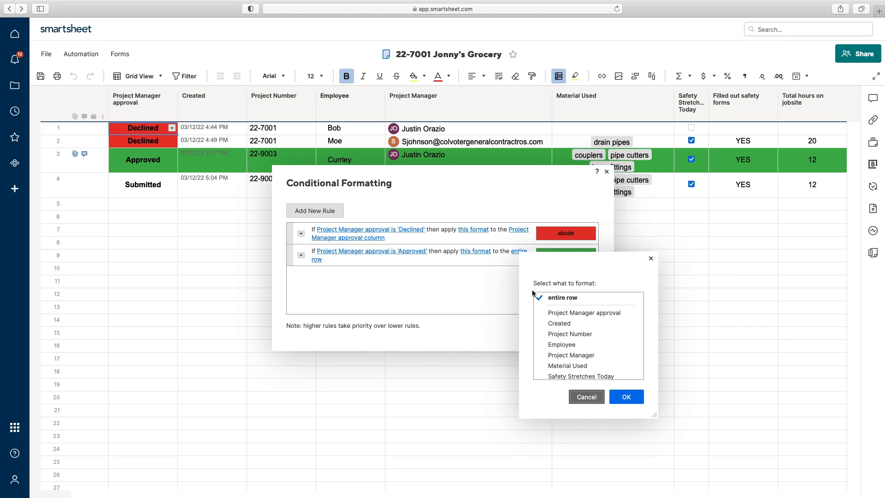
{"action": "left_click", "coordinate": [567, 314]}
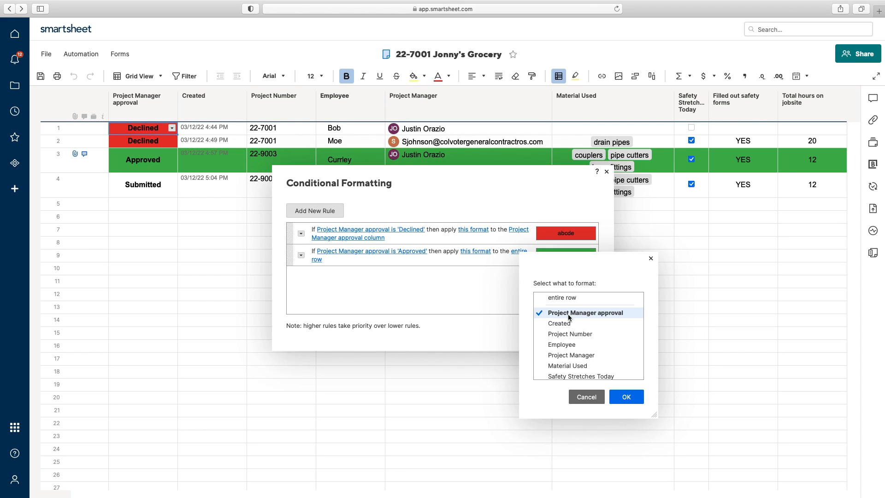
{"action": "left_click", "coordinate": [626, 400]}
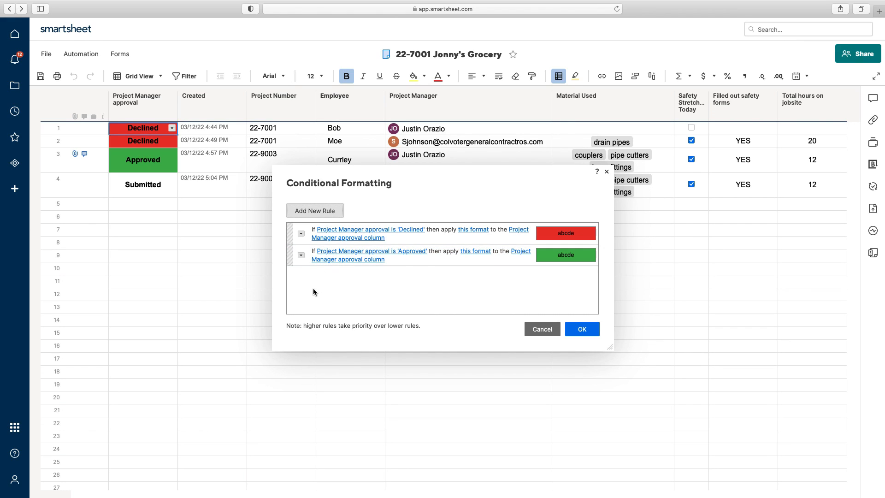
Step: Duplicate the Approved formatting rule
{"action": "left_click", "coordinate": [301, 255]}
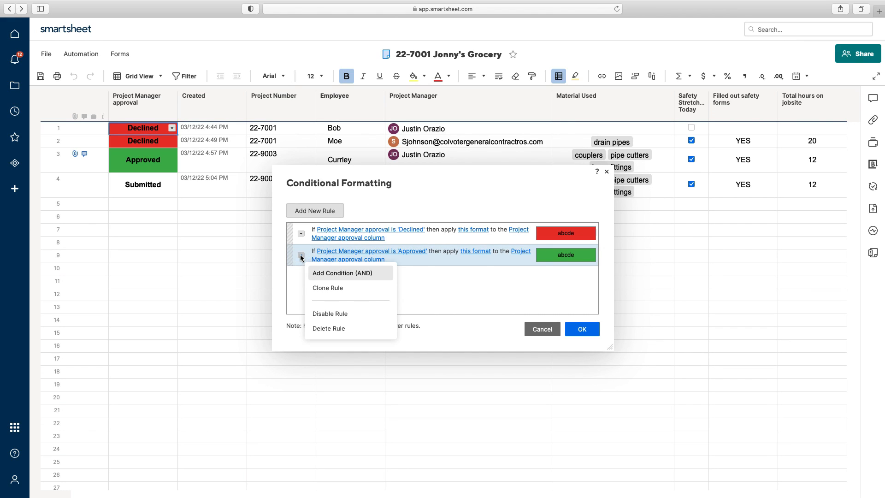
{"action": "left_click", "coordinate": [328, 289]}
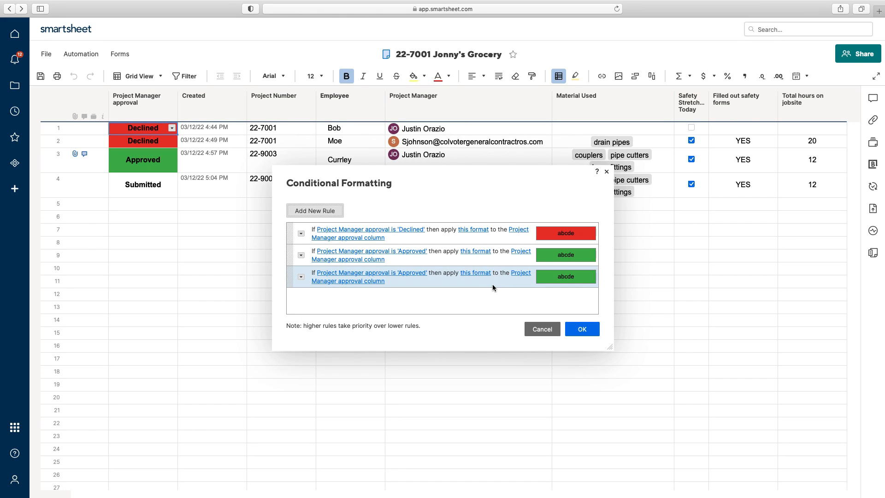
{"action": "left_click", "coordinate": [301, 277]}
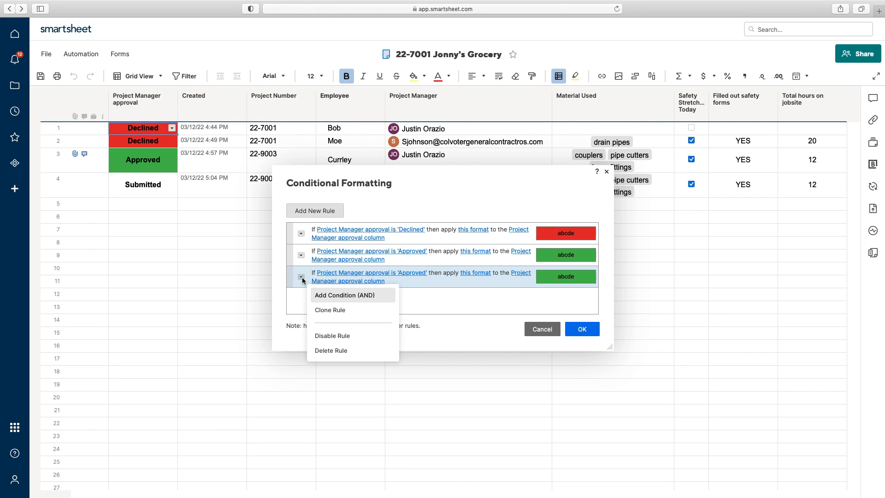
{"action": "left_click", "coordinate": [345, 350]}
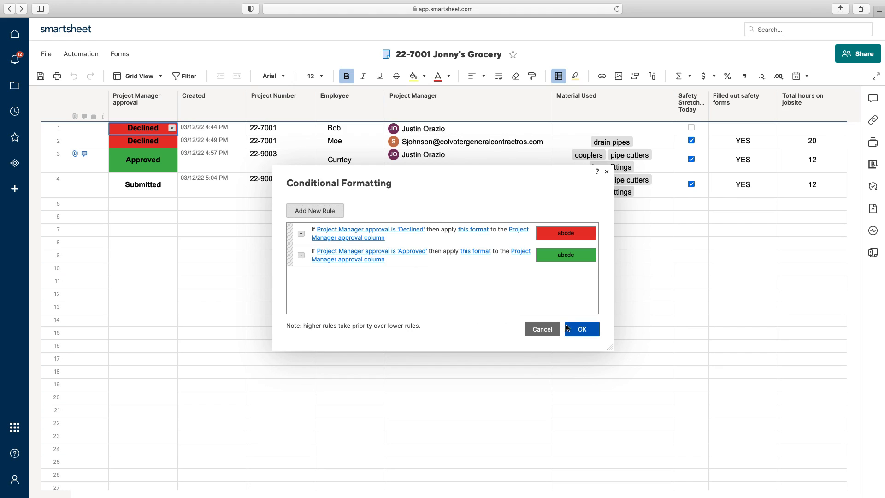
{"action": "left_click", "coordinate": [301, 255]}
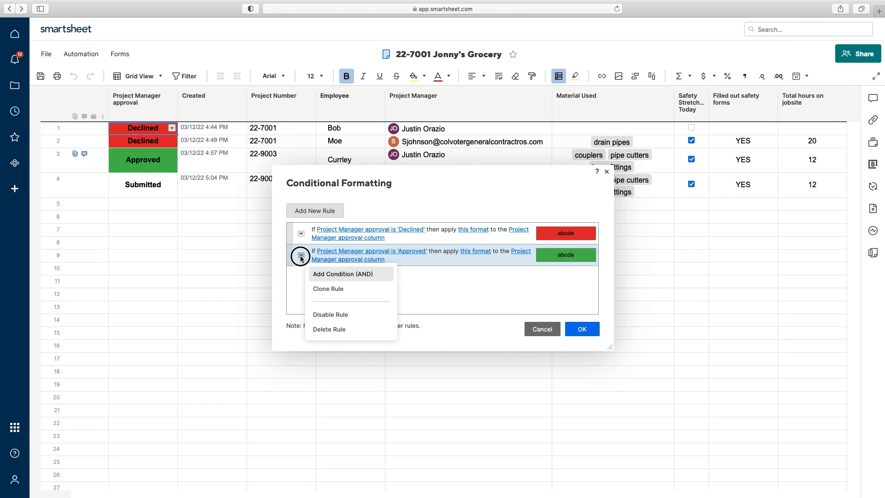
{"action": "left_click", "coordinate": [329, 291]}
Step: Change the copied rule's condition to Submitted and its fill colour to yellow
{"action": "left_click", "coordinate": [396, 273]}
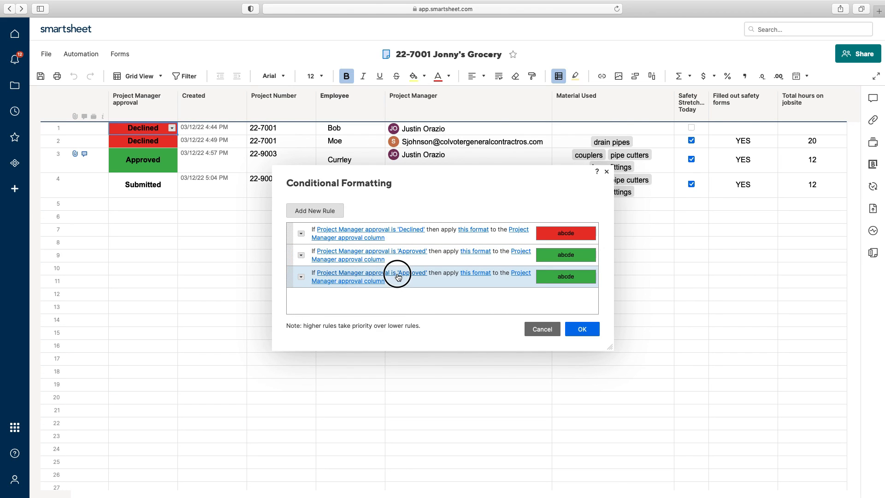
{"action": "left_click", "coordinate": [427, 236]}
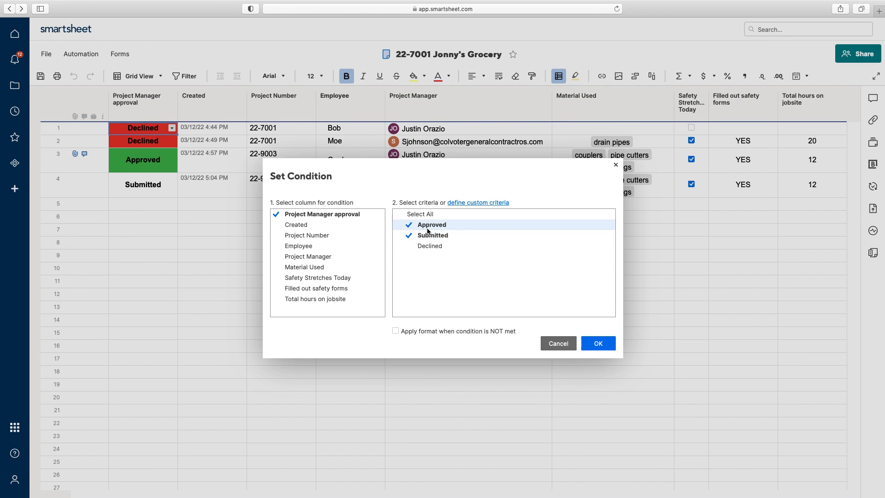
{"action": "left_click", "coordinate": [428, 227]}
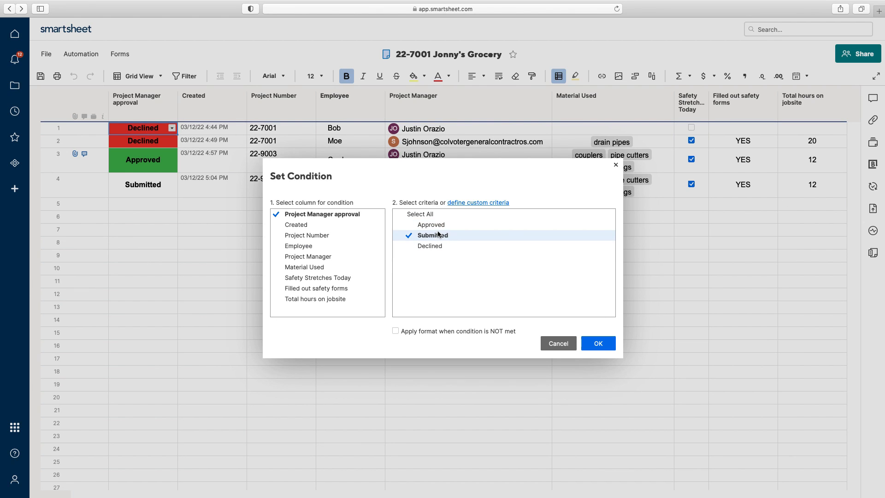
{"action": "left_click", "coordinate": [611, 348]}
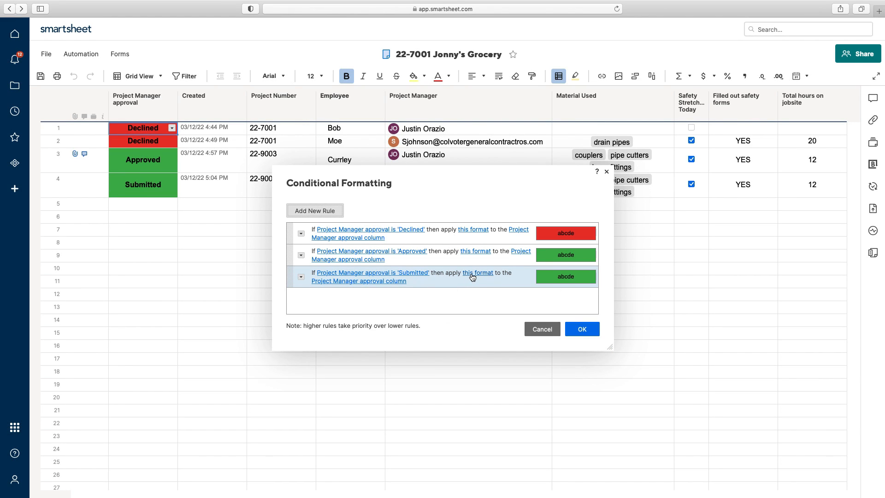
{"action": "left_click", "coordinate": [473, 276]}
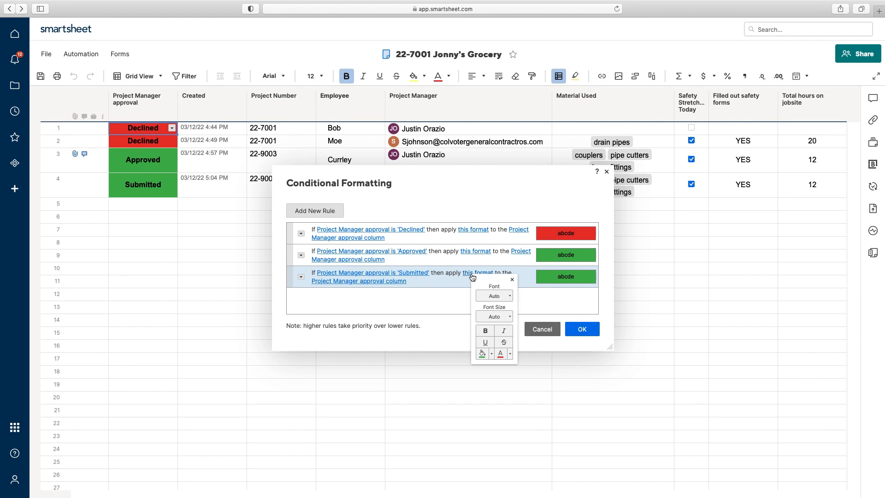
{"action": "left_click", "coordinate": [491, 354]}
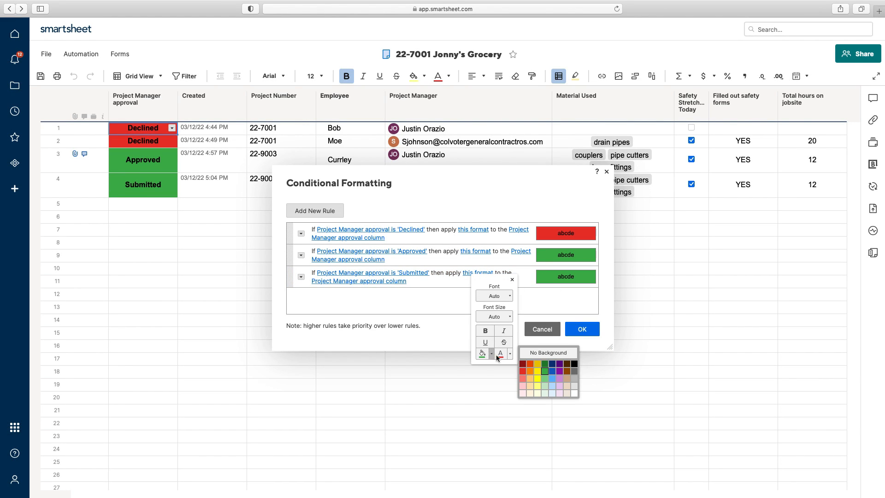
{"action": "left_click", "coordinate": [538, 371]}
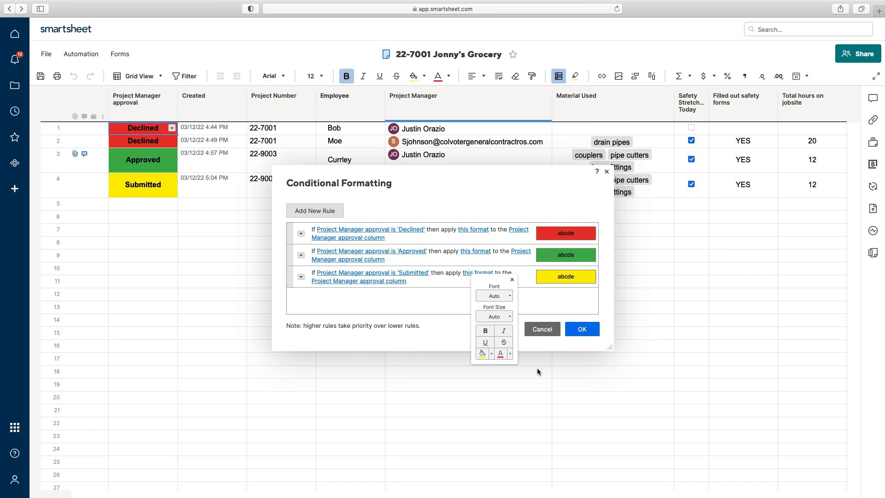
Step: Apply the conditional formatting rules and save the sheet
{"action": "left_click", "coordinate": [576, 303]}
{"action": "left_click", "coordinate": [584, 329]}
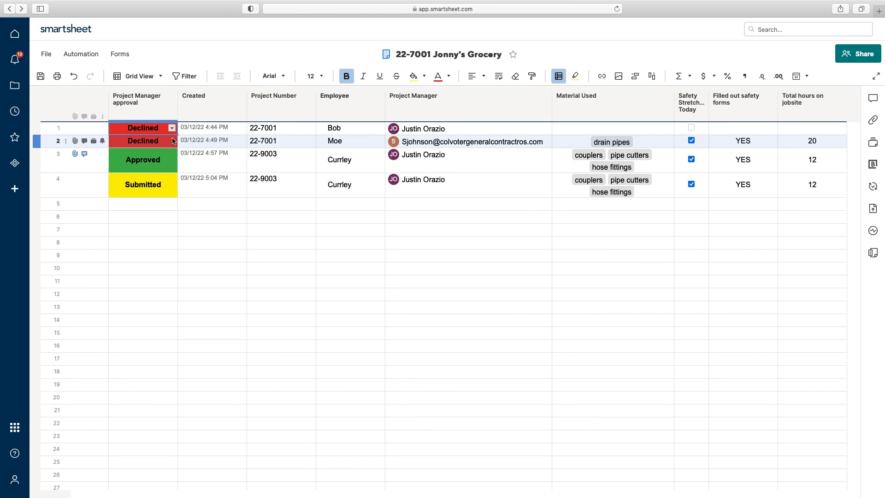
{"action": "left_click", "coordinate": [40, 76]}
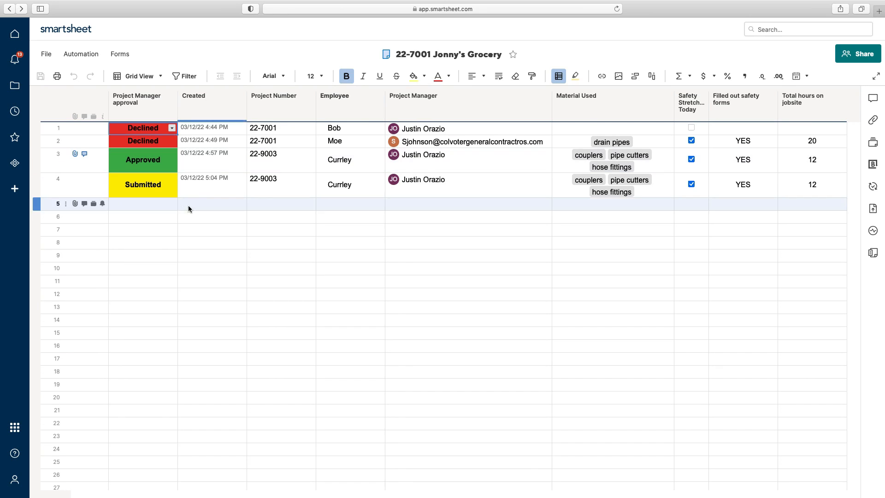
Step: Test by setting row 5's approval to Approved, then cut the entry to leave it blank
{"action": "left_click", "coordinate": [137, 203]}
{"action": "left_click", "coordinate": [171, 204]}
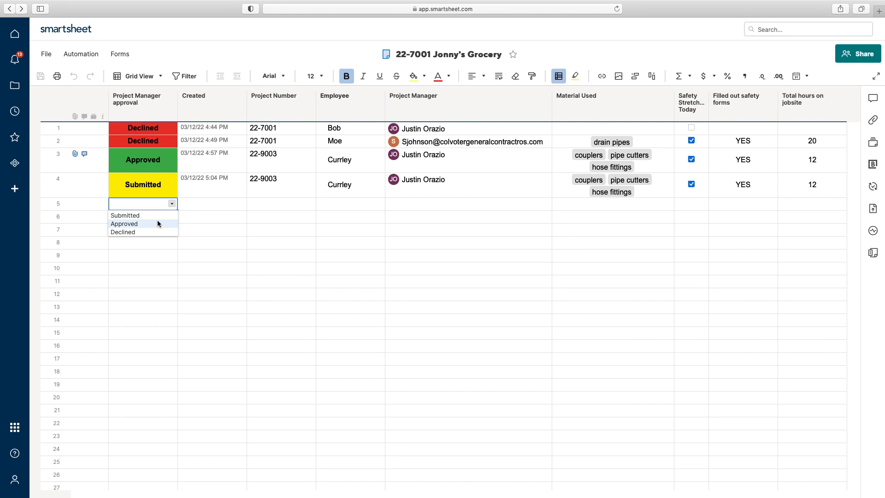
{"action": "left_click", "coordinate": [157, 224]}
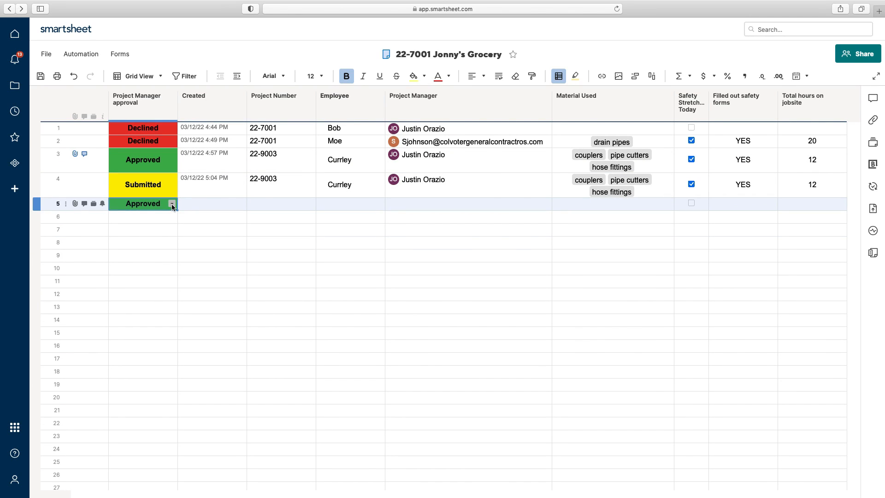
{"action": "left_click", "coordinate": [171, 204]}
{"action": "left_click", "coordinate": [213, 218]}
{"action": "right_click", "coordinate": [152, 205]}
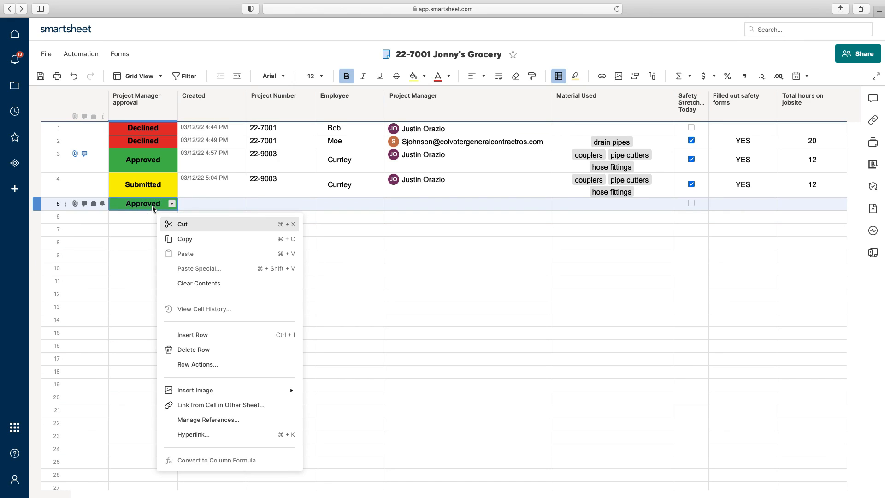
{"action": "left_click", "coordinate": [214, 348]}
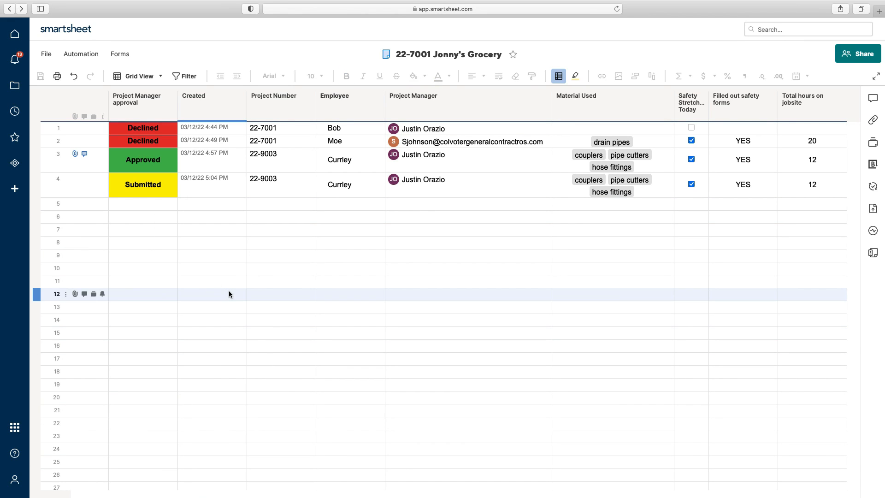
{"action": "left_click", "coordinate": [228, 294]}
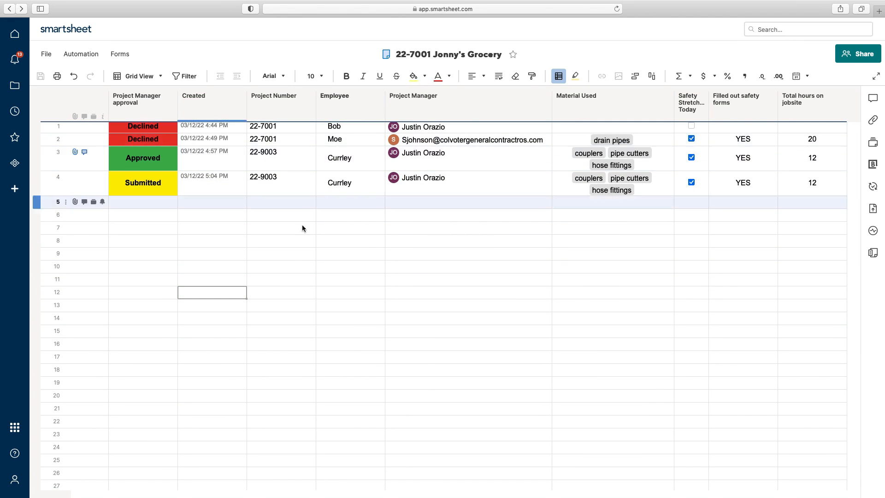
{"action": "scroll", "coordinate": [361, 242], "scroll_direction": "down", "scroll_amount": 1}
{"action": "scroll", "coordinate": [361, 242], "scroll_direction": "up", "scroll_amount": 1}
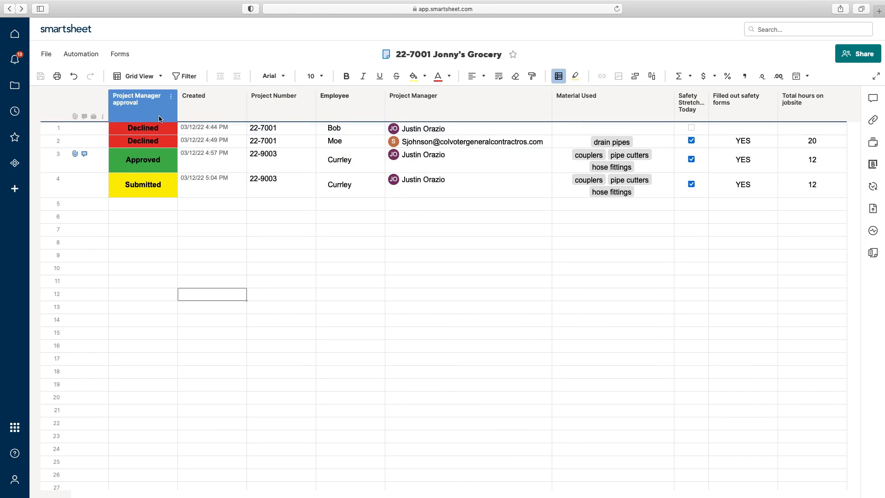
Step: Open Scheduling Tasks from the Scheduling folder in the Scheduling Department workspace
{"action": "left_click", "coordinate": [15, 87]}
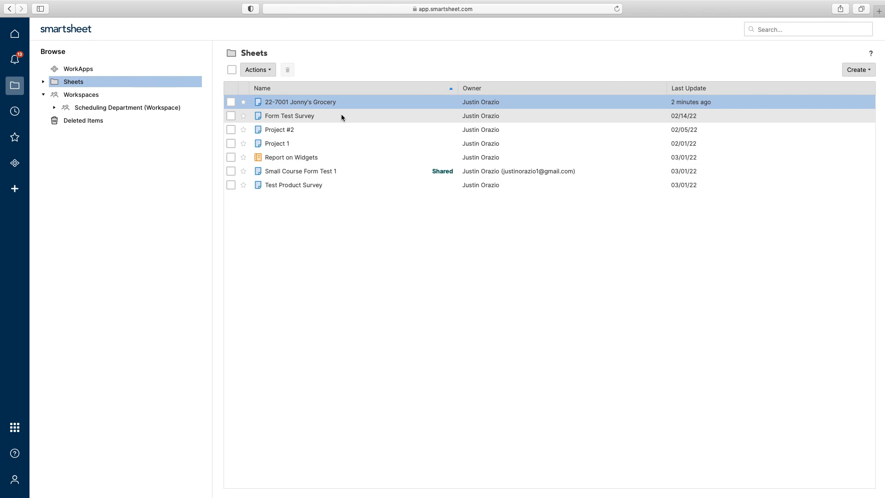
{"action": "left_click", "coordinate": [96, 107]}
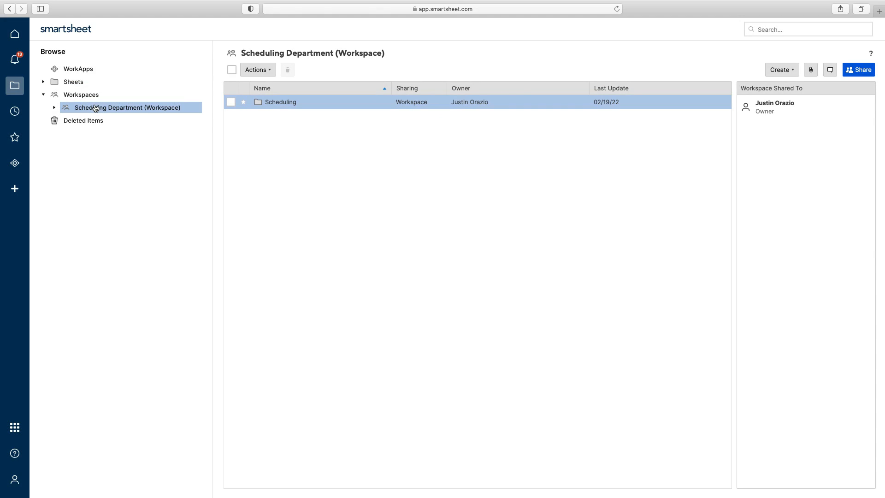
{"action": "double_click", "coordinate": [263, 102]}
{"action": "left_click", "coordinate": [294, 103]}
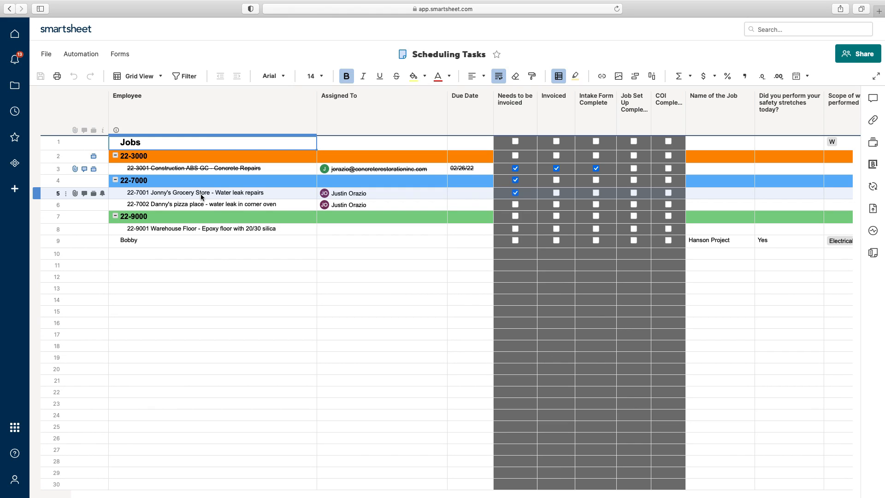
Step: Hyperlink row 5's grocery job cell to the 22-7001 Jonny's Grocery sheet and follow the link
{"action": "left_click", "coordinate": [175, 196]}
{"action": "right_click", "coordinate": [175, 195]}
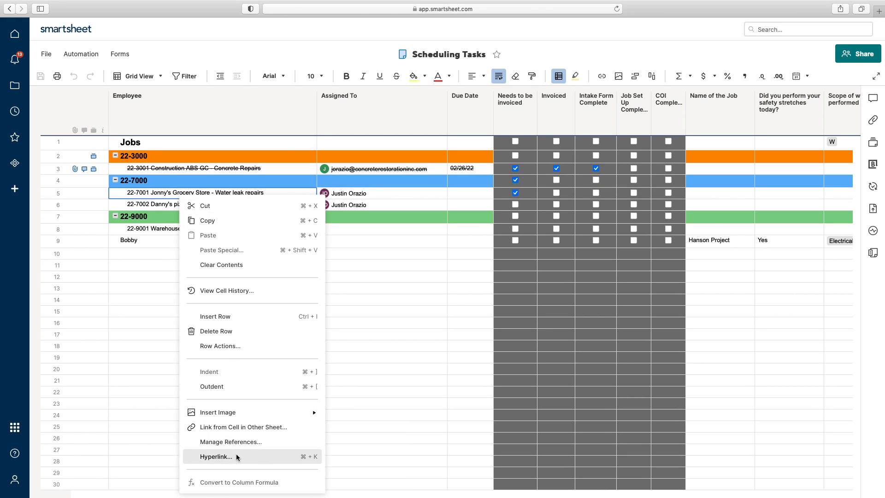
{"action": "left_click", "coordinate": [216, 456]}
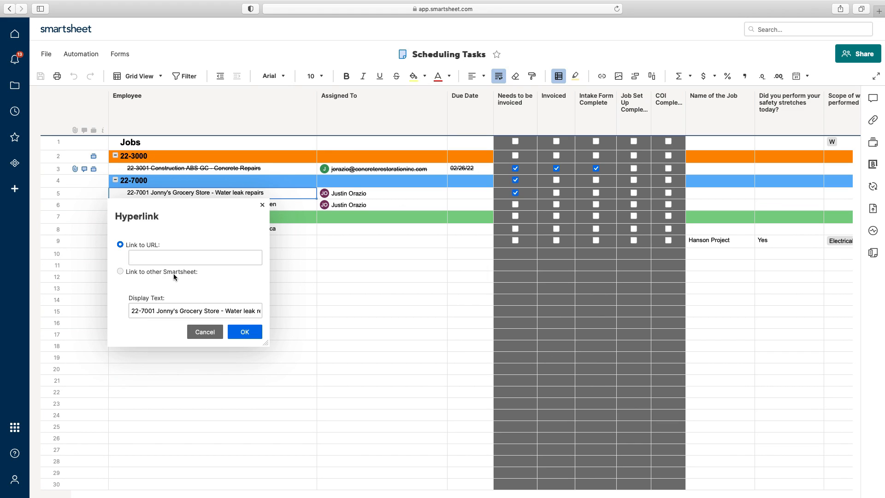
{"action": "left_click", "coordinate": [121, 271]}
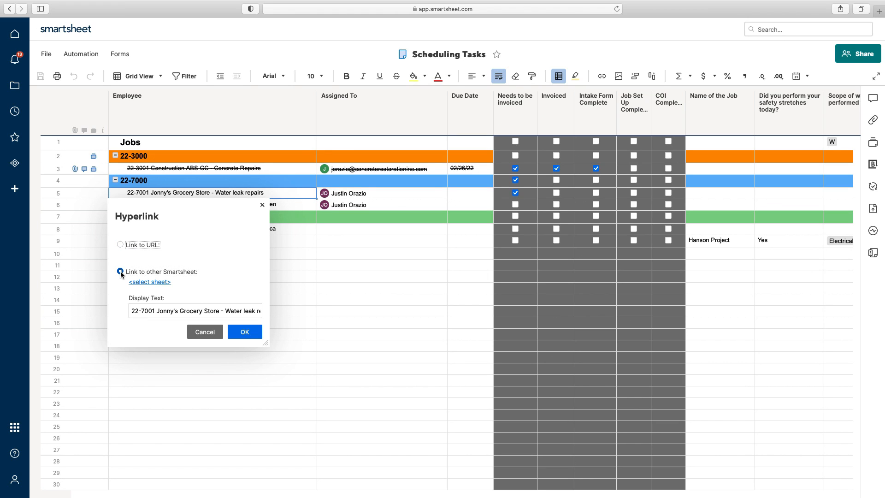
{"action": "left_click", "coordinate": [149, 283]}
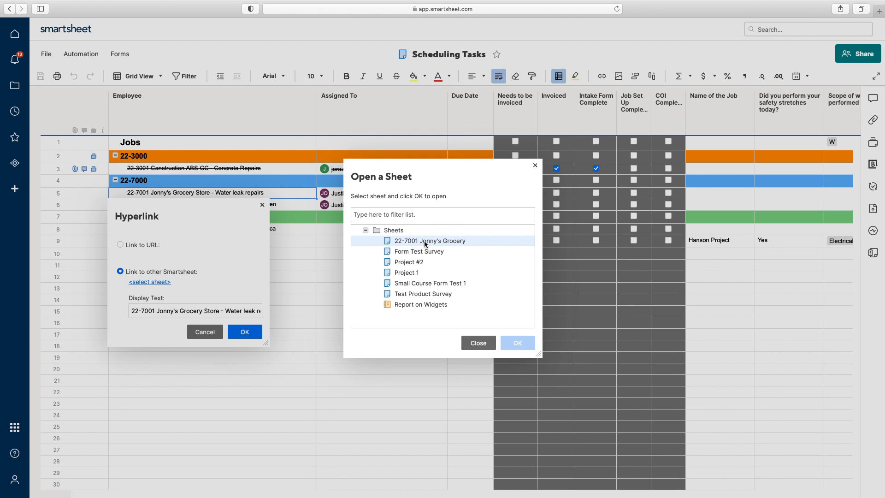
{"action": "left_click", "coordinate": [407, 240]}
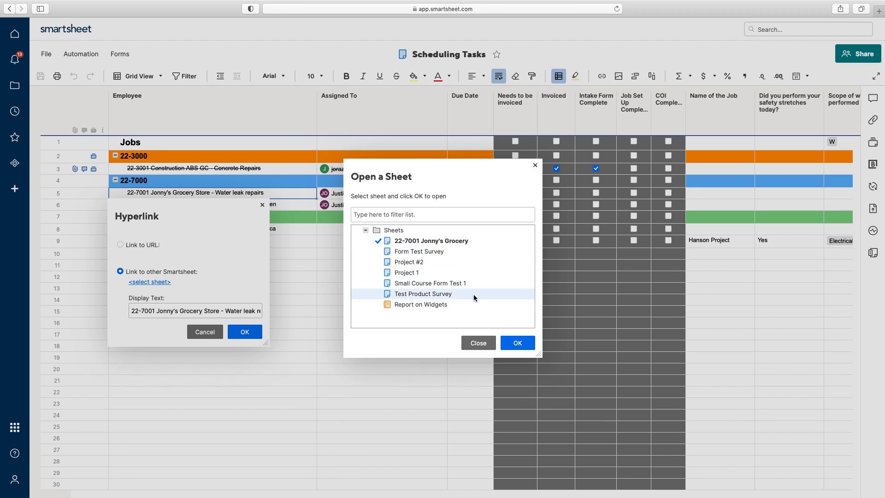
{"action": "left_click", "coordinate": [517, 342]}
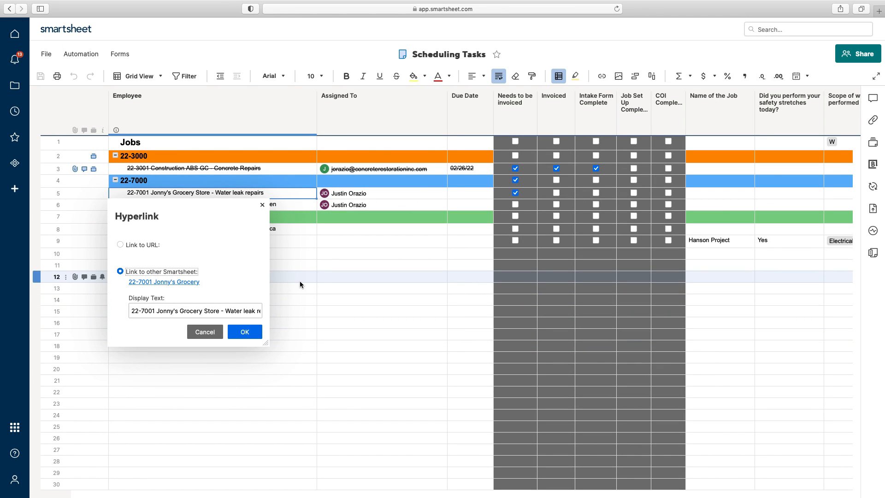
{"action": "left_click", "coordinate": [255, 332]}
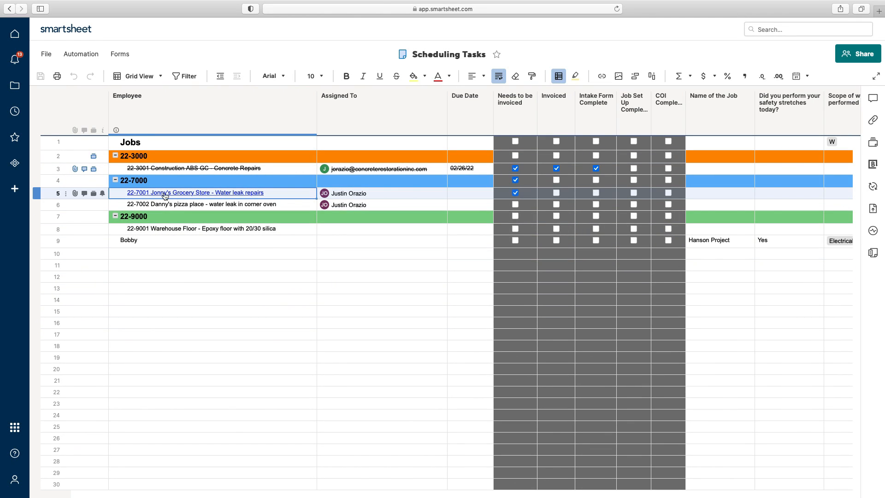
{"action": "left_click", "coordinate": [281, 287]}
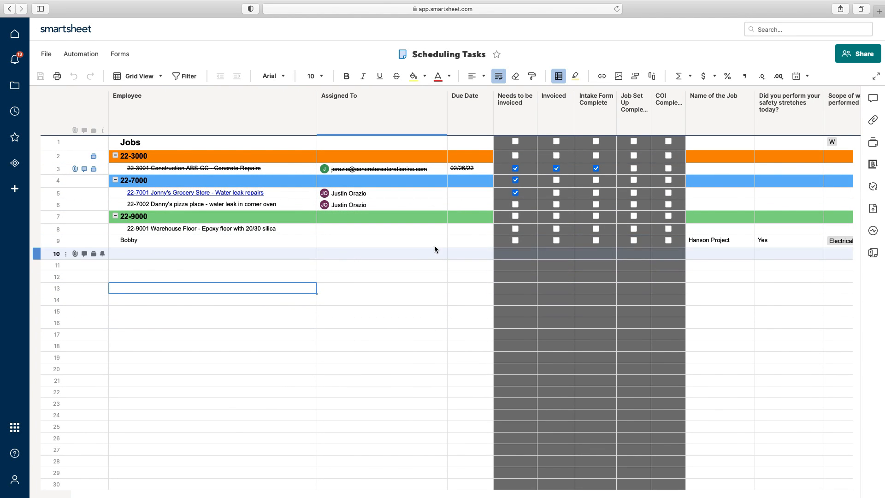
{"action": "left_click", "coordinate": [195, 197]}
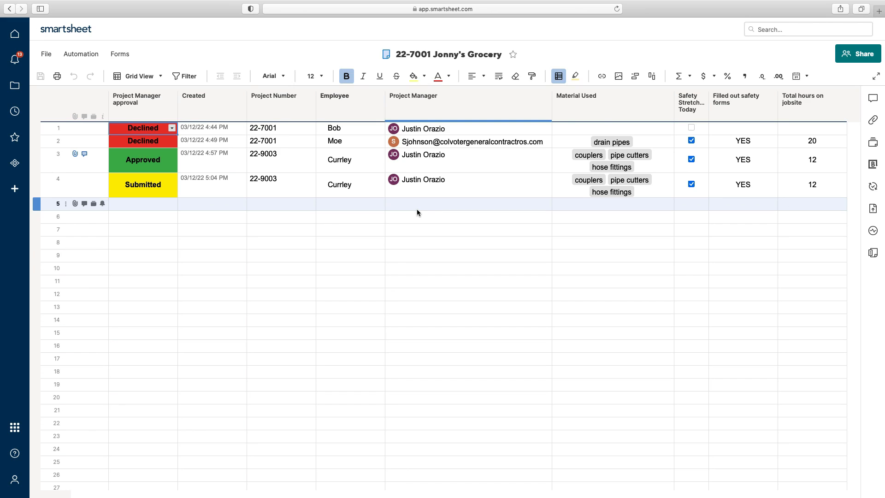
Step: Copy the Jonny's Grocery form URL from Manage forms and open a new Safari tab
{"action": "left_click", "coordinate": [128, 54]}
{"action": "left_click", "coordinate": [145, 89]}
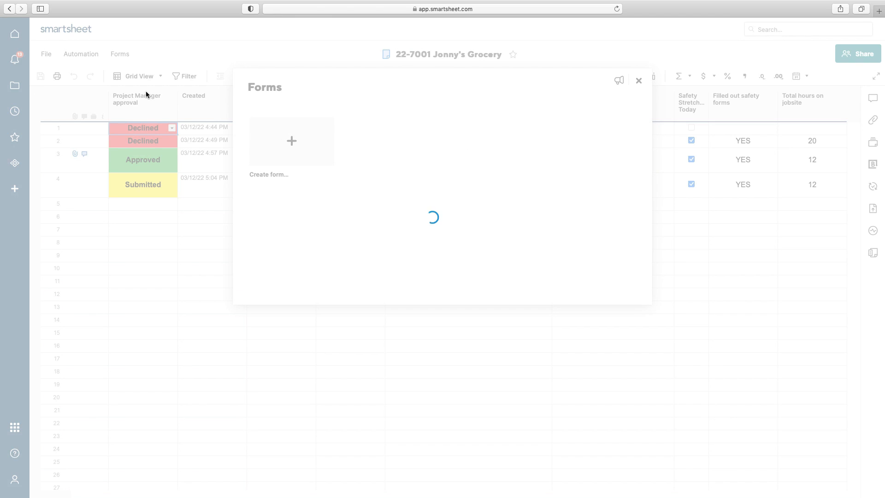
{"action": "mouse_move", "coordinate": [360, 156]}
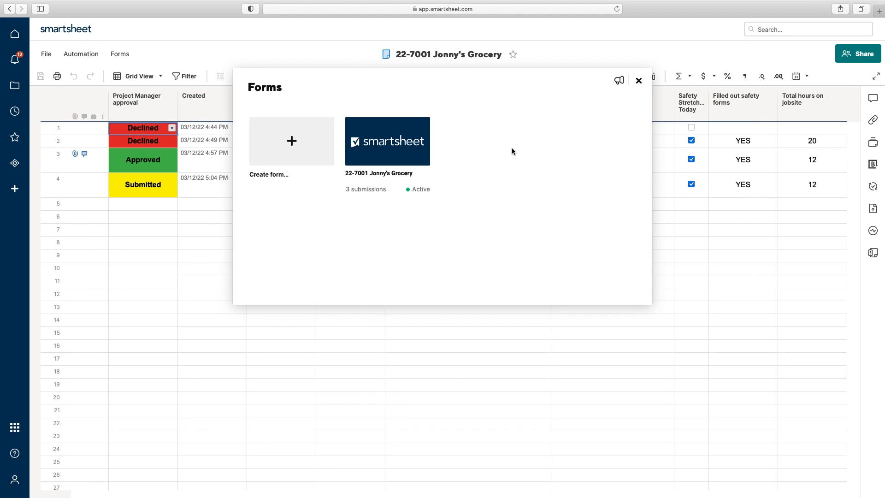
{"action": "mouse_move", "coordinate": [415, 190]}
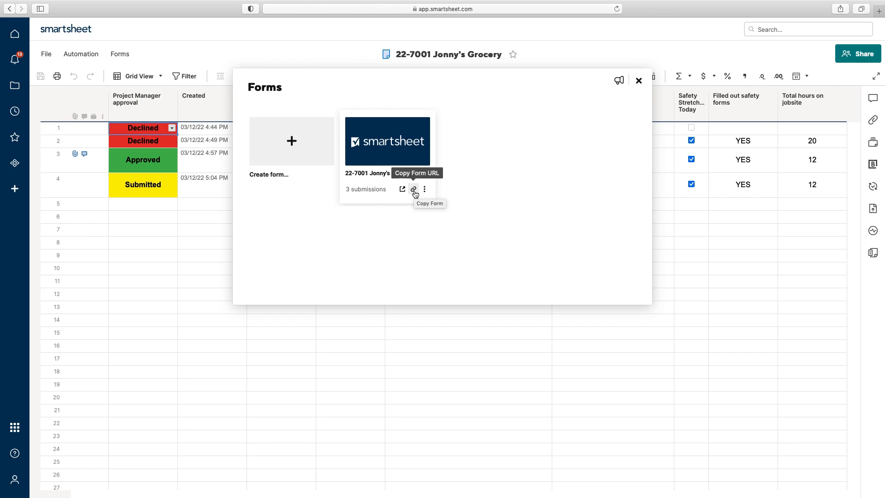
{"action": "left_click", "coordinate": [414, 190]}
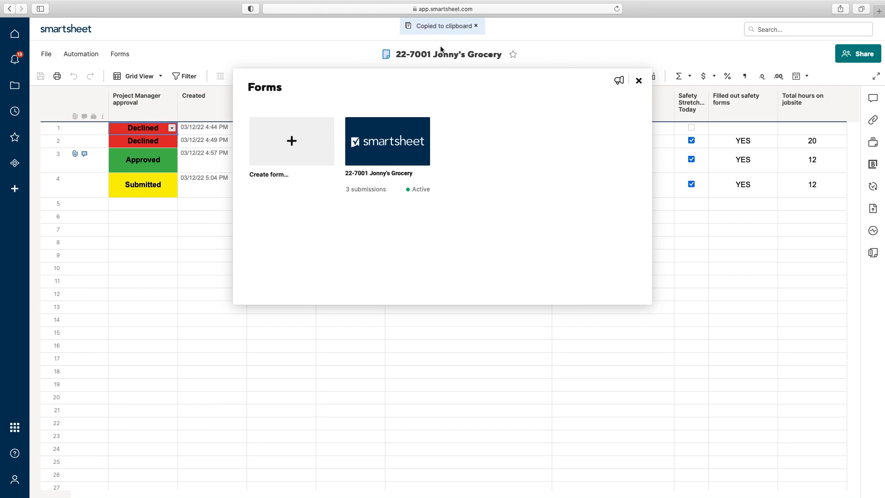
{"action": "left_click", "coordinate": [879, 11]}
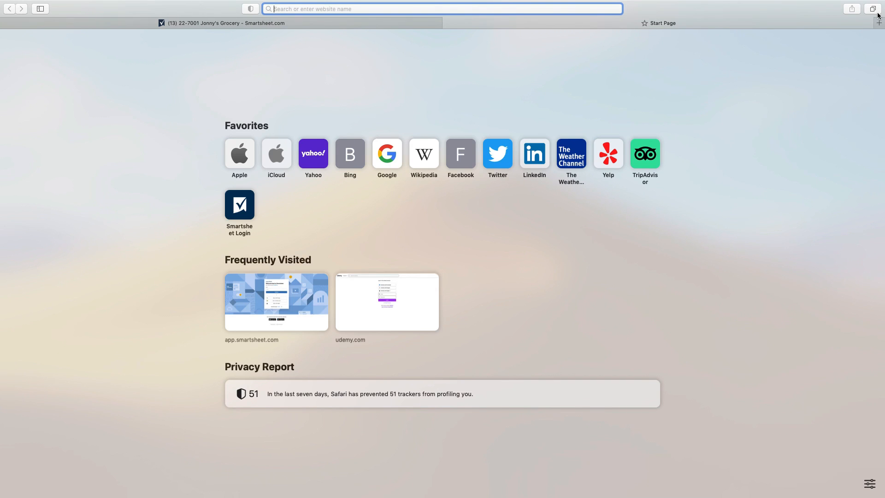
Step: Search Google for 'qr monkey' and open the QRCode Monkey generator site
{"action": "left_click", "coordinate": [394, 158]}
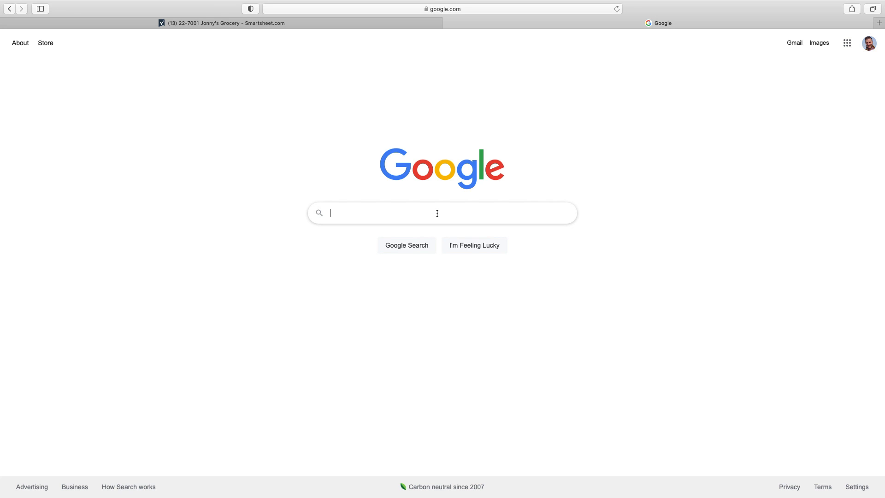
{"action": "type", "text": "qr mo"}
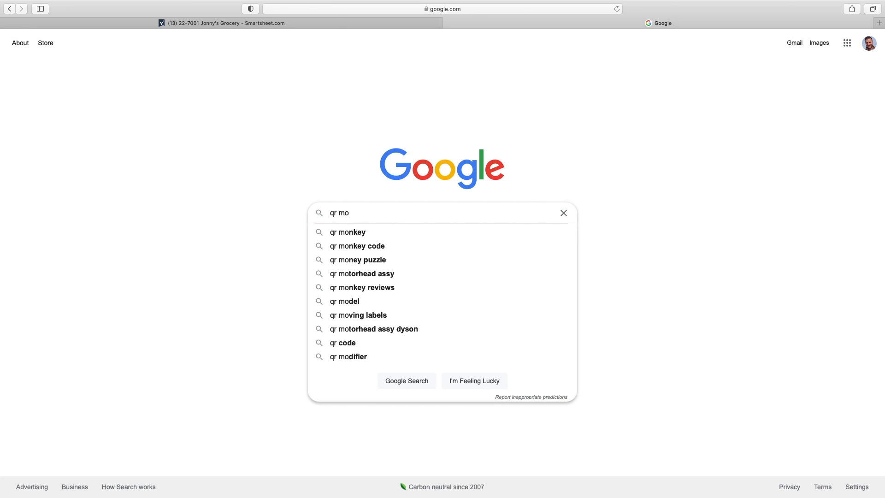
{"action": "left_click", "coordinate": [369, 235]}
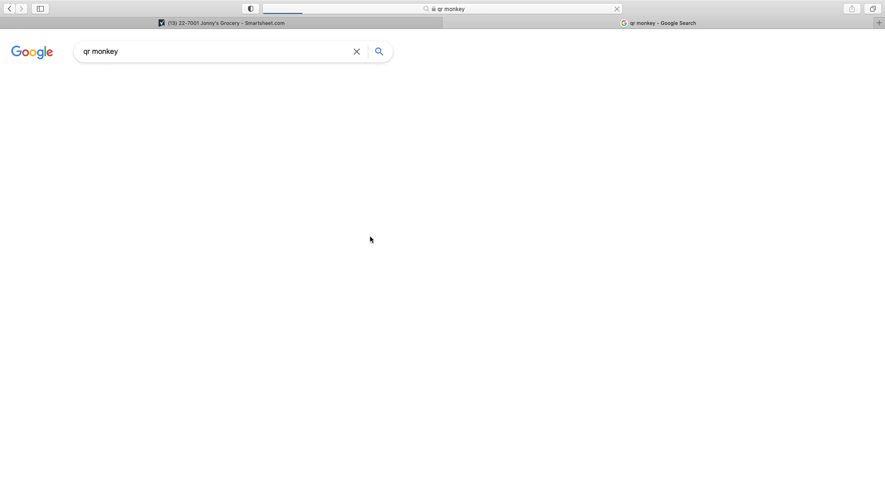
{"action": "left_click", "coordinate": [224, 132]}
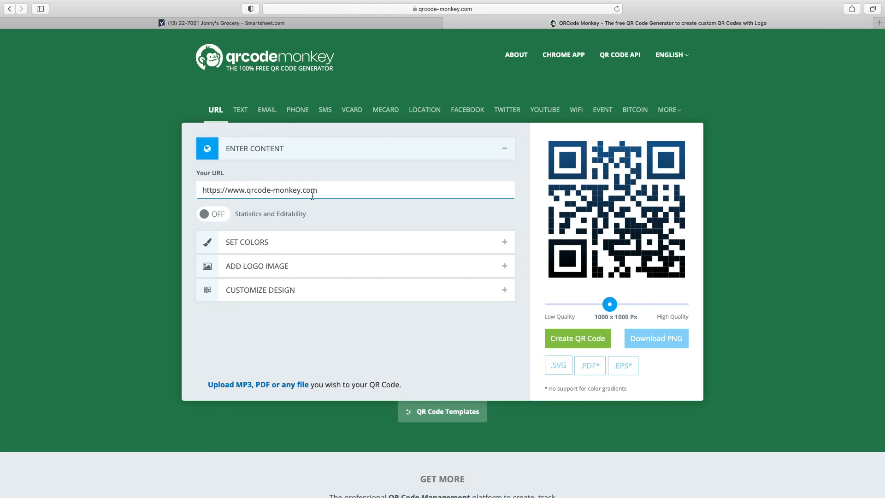
Step: Paste the Smartsheet form link over the sample URL, leaving default colours and no logo
{"action": "left_click_drag", "start_coordinate": [330, 191], "coordinate": [202, 190]}
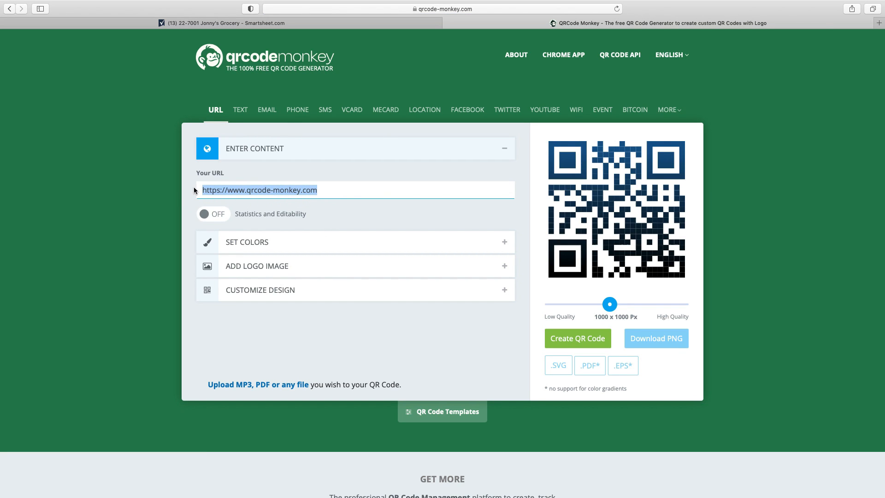
{"action": "key", "text": "BackSpace"}
{"action": "right_click", "coordinate": [217, 190]}
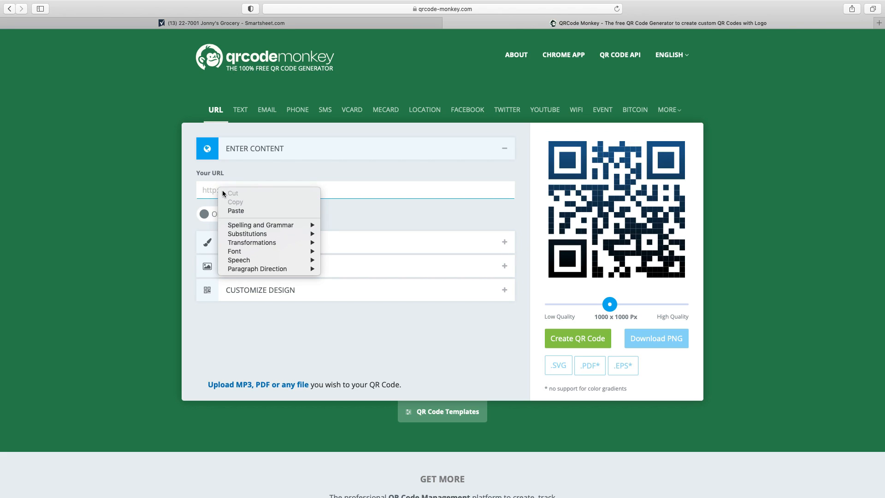
{"action": "left_click", "coordinate": [238, 207]}
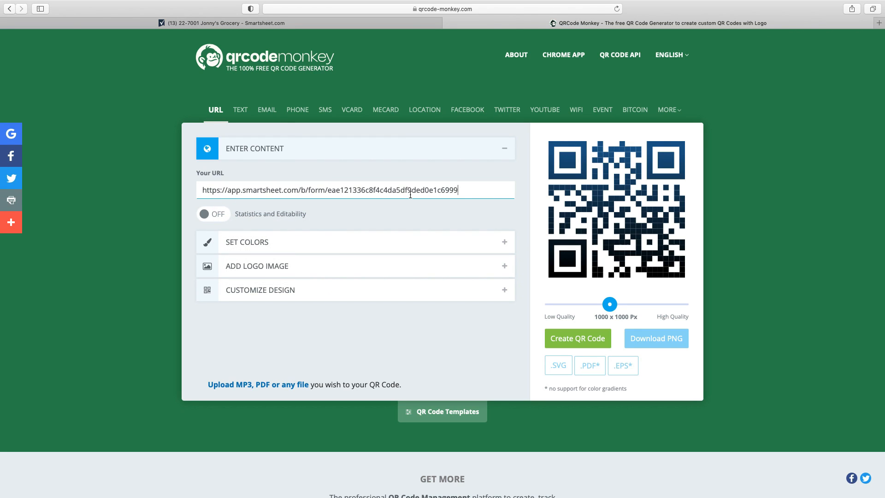
{"action": "left_click", "coordinate": [249, 244]}
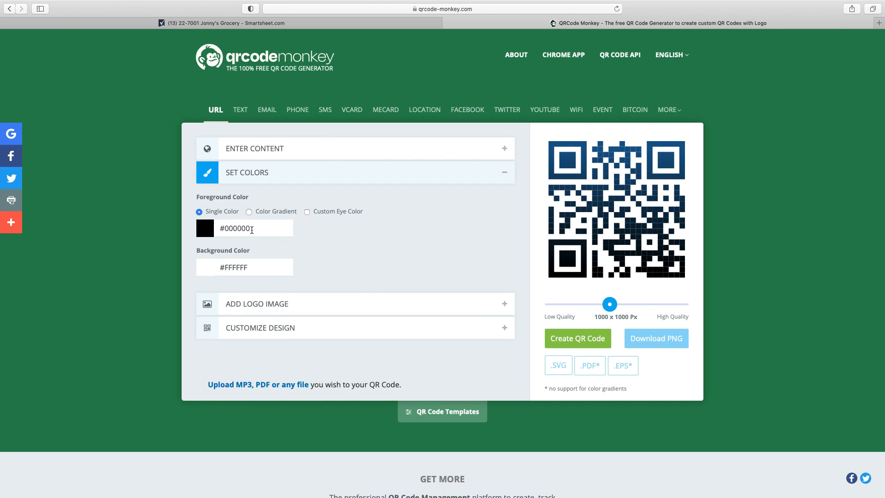
{"action": "left_click", "coordinate": [209, 234]}
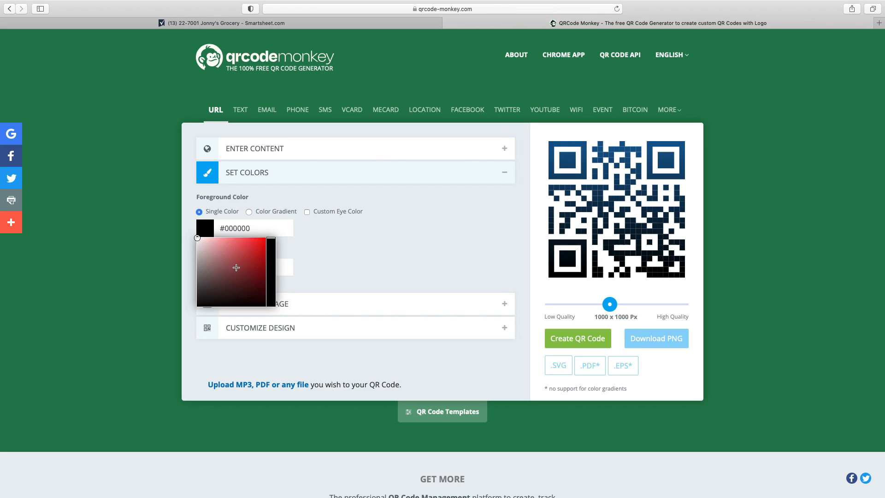
{"action": "left_click", "coordinate": [372, 259]}
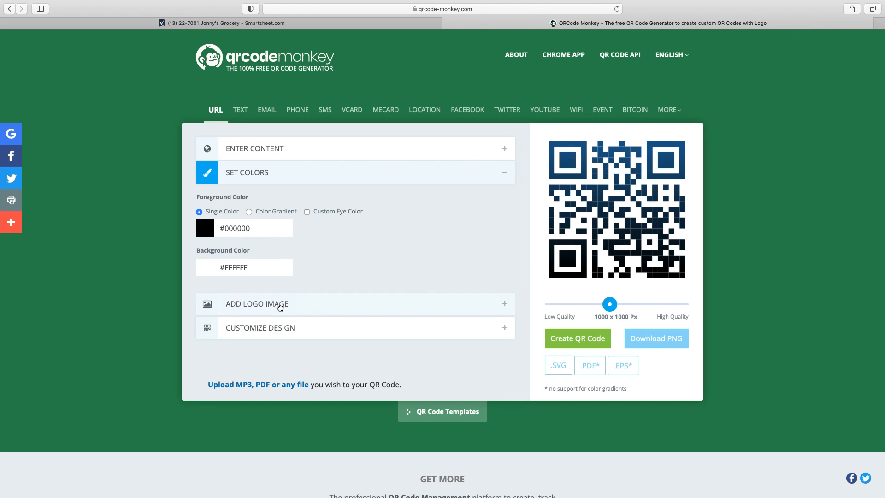
{"action": "left_click", "coordinate": [278, 304]}
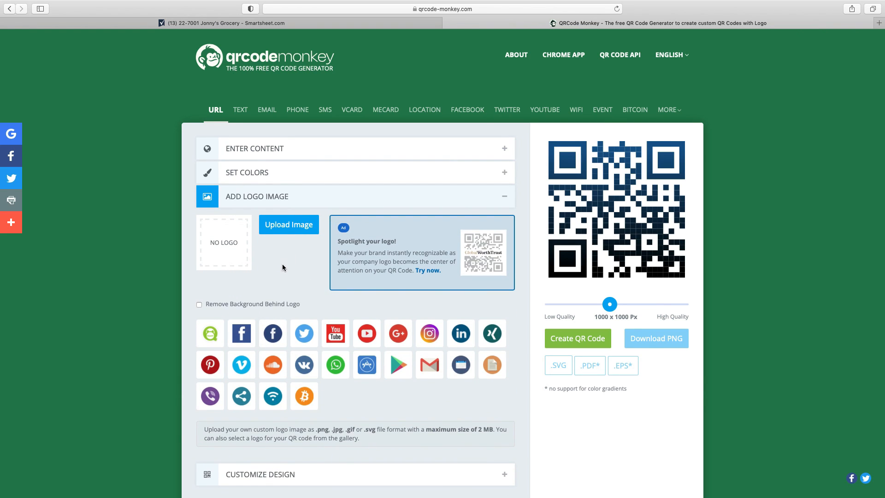
{"action": "left_click", "coordinate": [283, 206]}
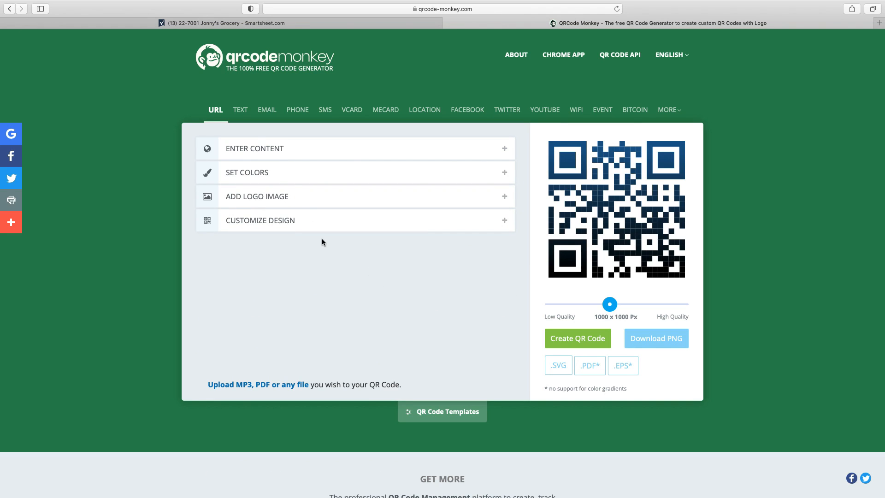
{"action": "left_click", "coordinate": [254, 145]}
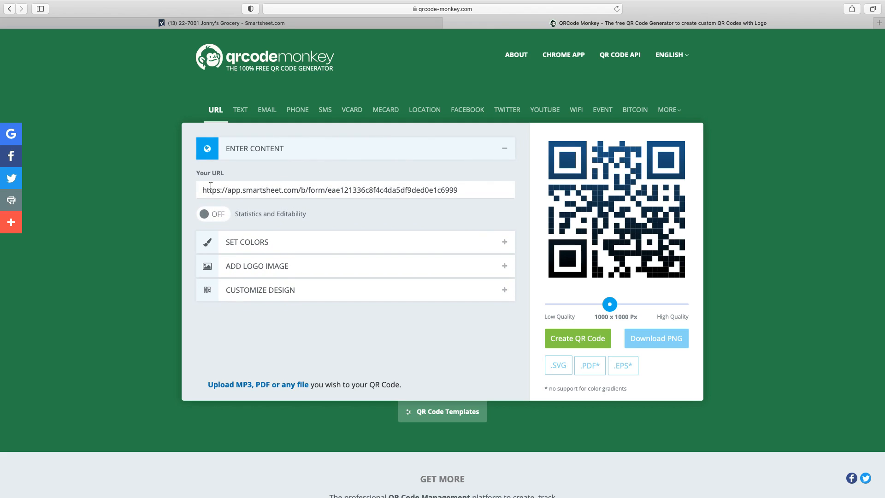
Step: Create the QR code, download it as qr-code-2.png, and return to the Safari page
{"action": "left_click", "coordinate": [578, 341]}
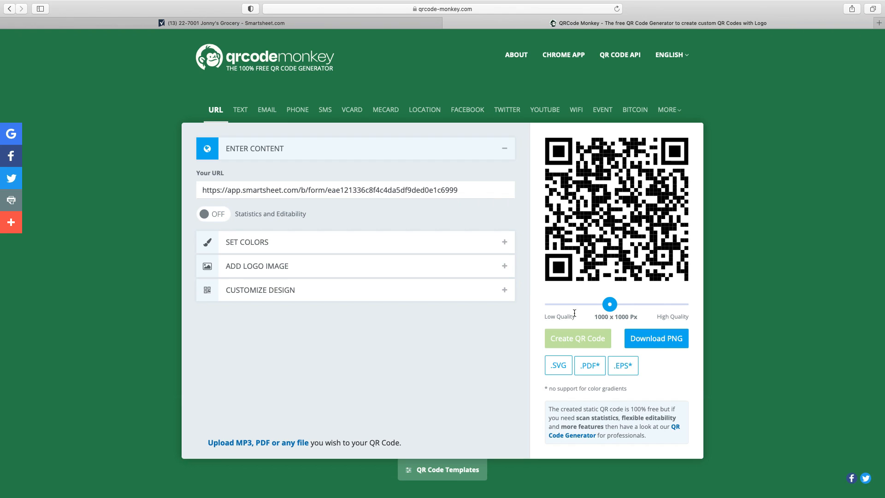
{"action": "left_click", "coordinate": [670, 336]}
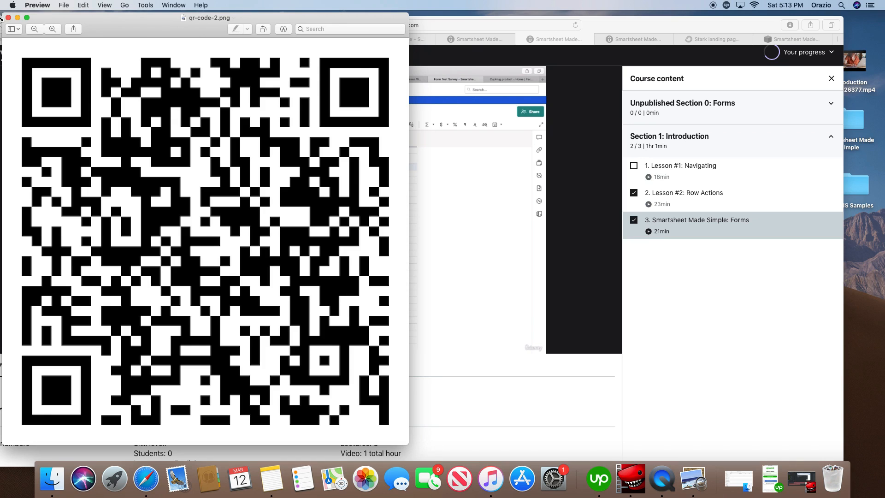
{"action": "left_click", "coordinate": [8, 18]}
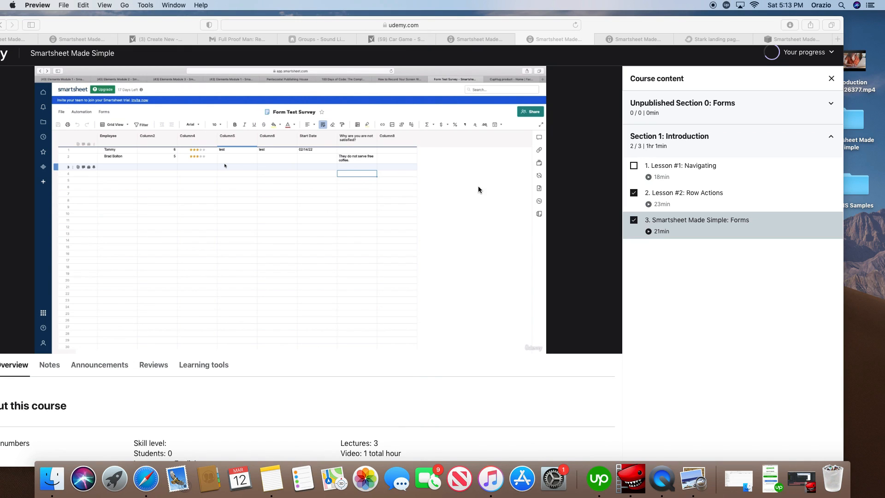
{"action": "left_click", "coordinate": [156, 482]}
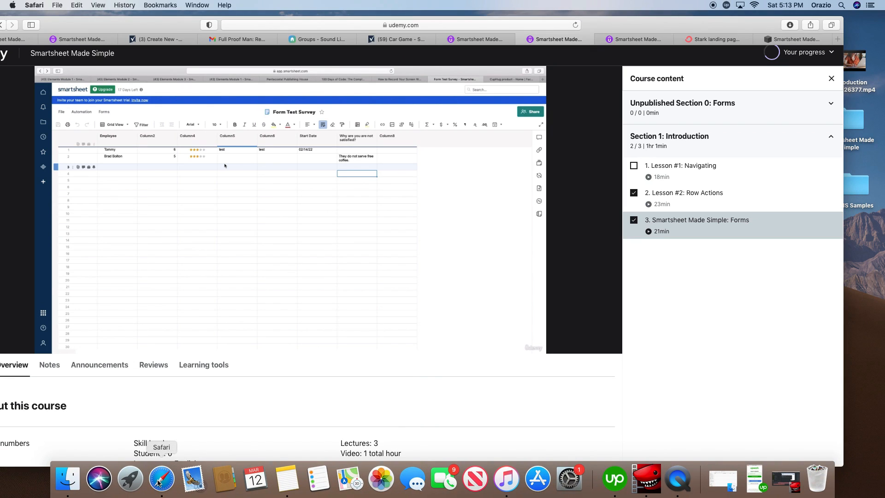
{"action": "left_click", "coordinate": [158, 482]}
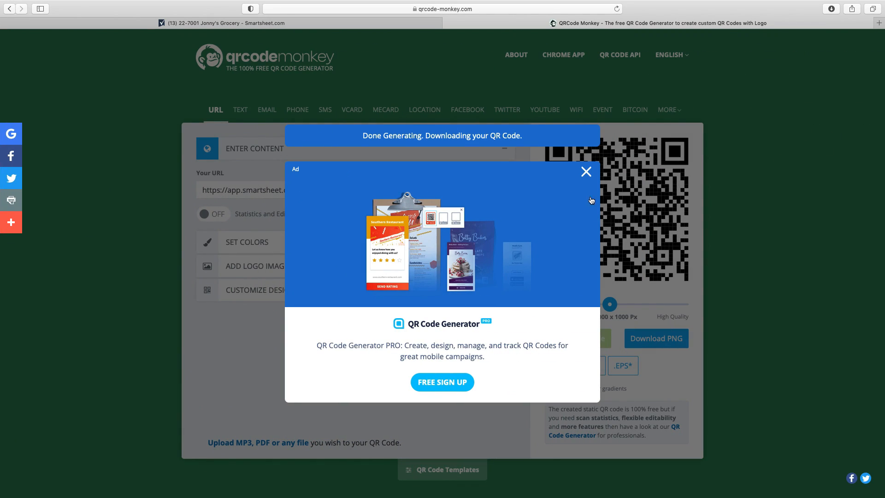
Step: Dismiss the ad and close the Forms list to show the 22-7001 Jonny's Grocery sheet again
{"action": "left_click", "coordinate": [586, 173]}
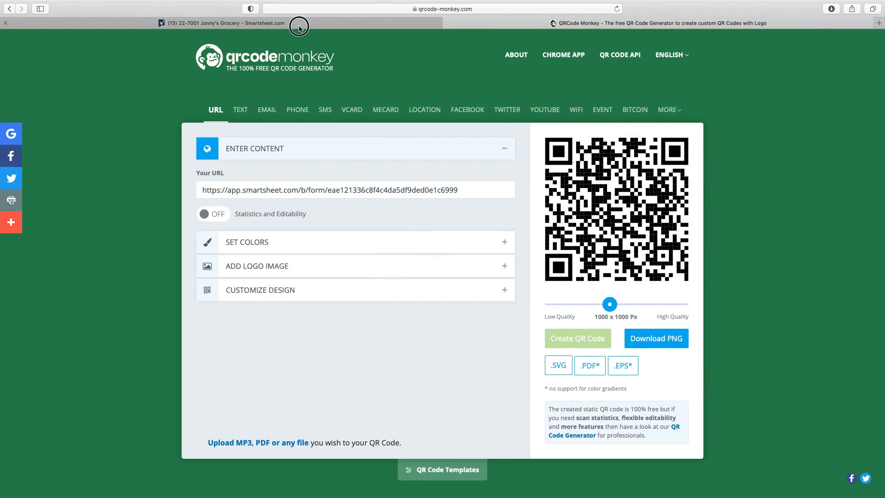
{"action": "left_click", "coordinate": [299, 23]}
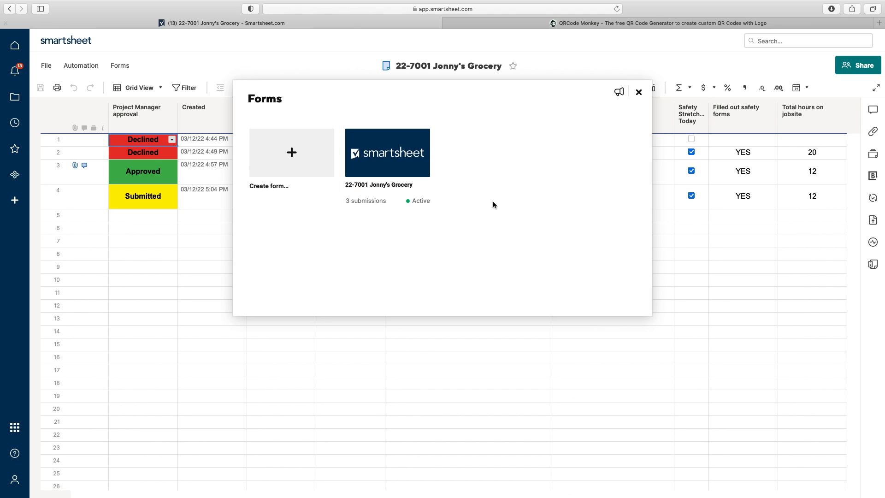
{"action": "left_click", "coordinate": [639, 92]}
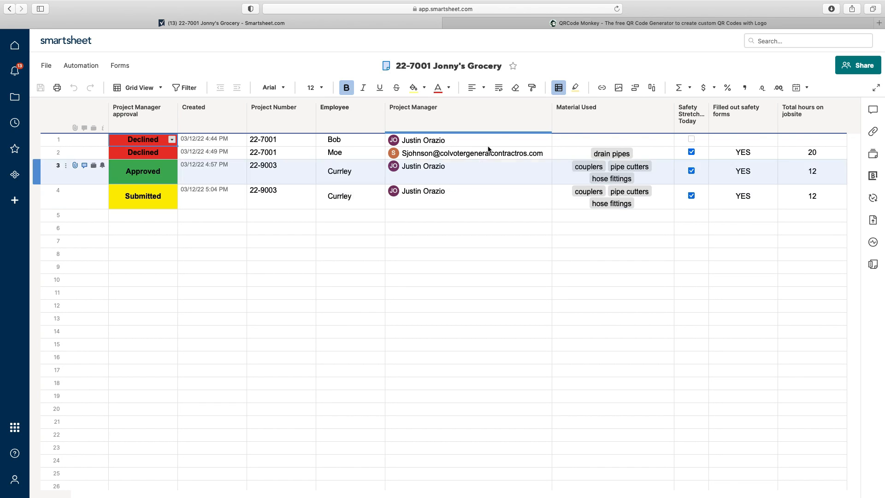
{"action": "mouse_move", "coordinate": [651, 3]}
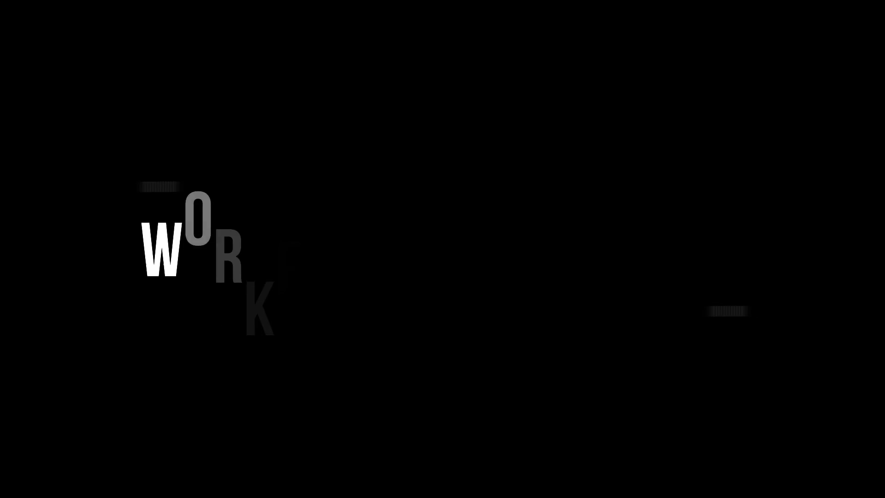